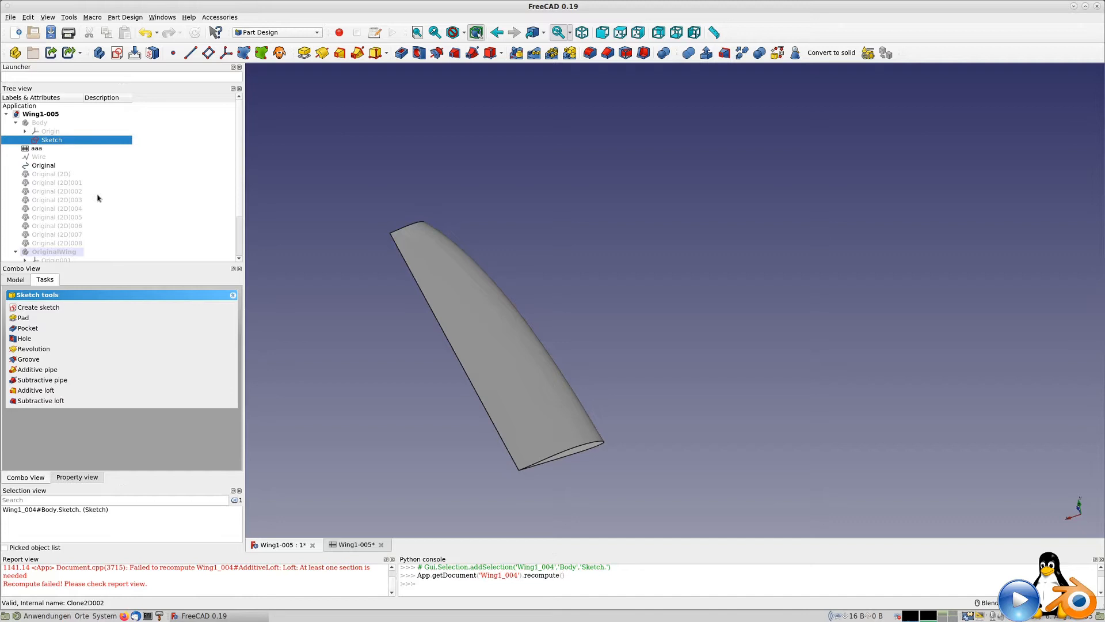
Step: Review the wing coordinates in the spreadsheet and open the planform sketch in Body for editing
scroll(77, 192, "down", 2)
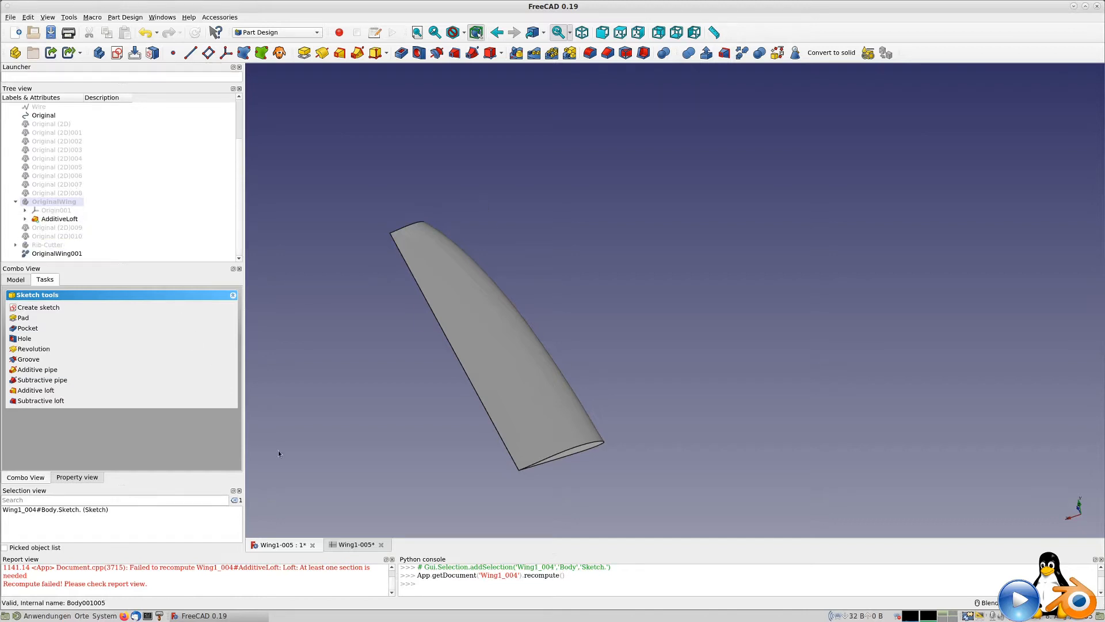
left_click(351, 546)
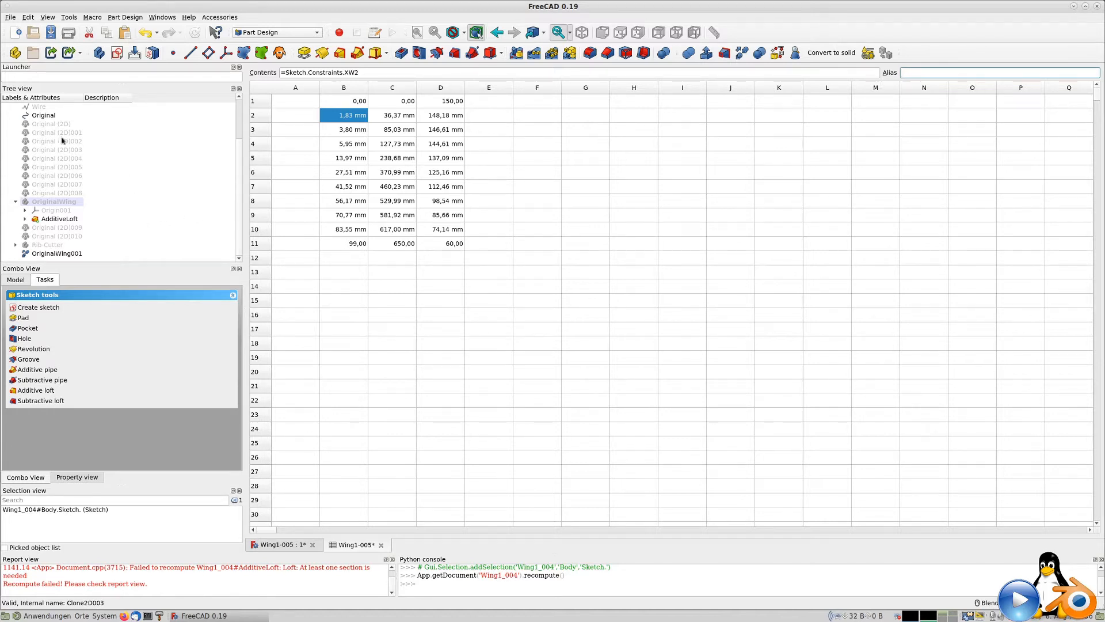
scroll(65, 141, "up", 2)
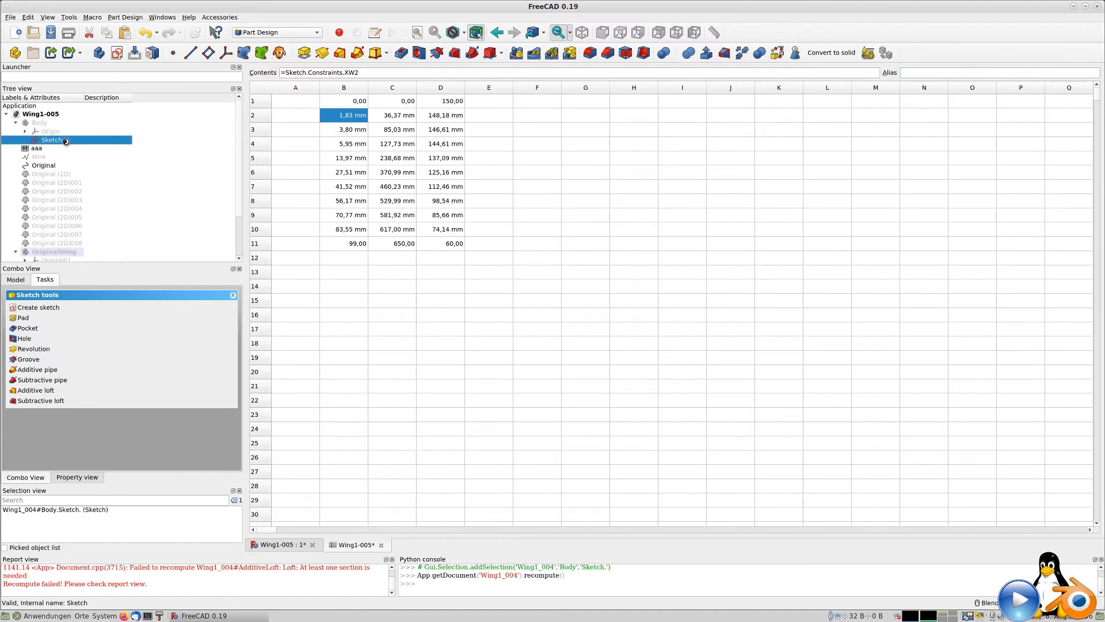
double_click(66, 142)
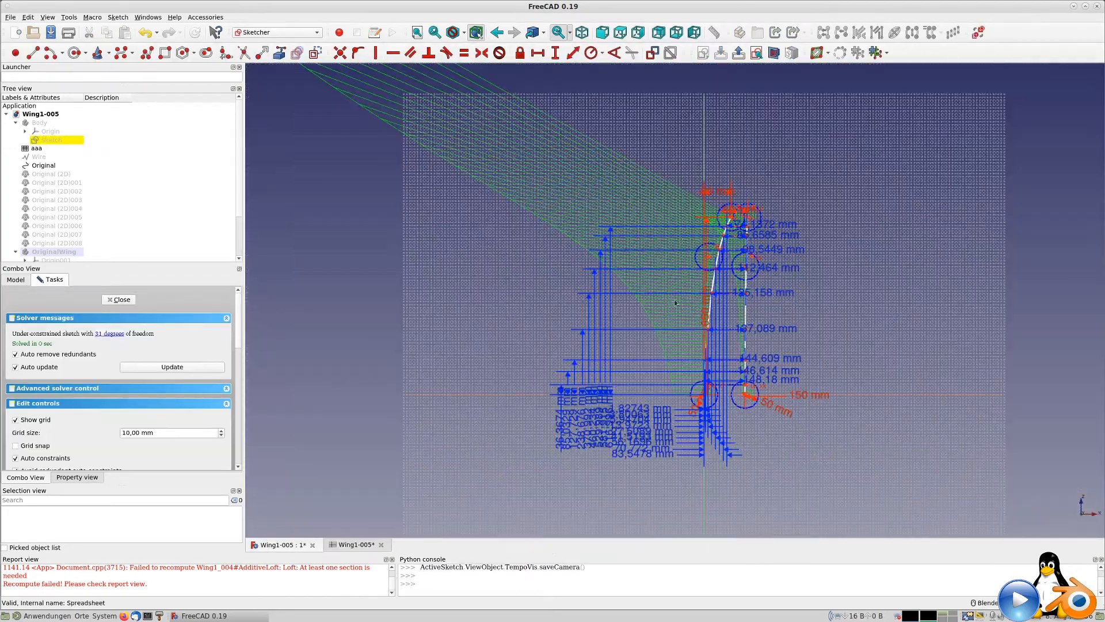
Step: Convert the sketch's nine vertical rib-position dimensions and nine rib chord-length dimensions from reference to driving constraints
scroll(579, 489, "up", 3)
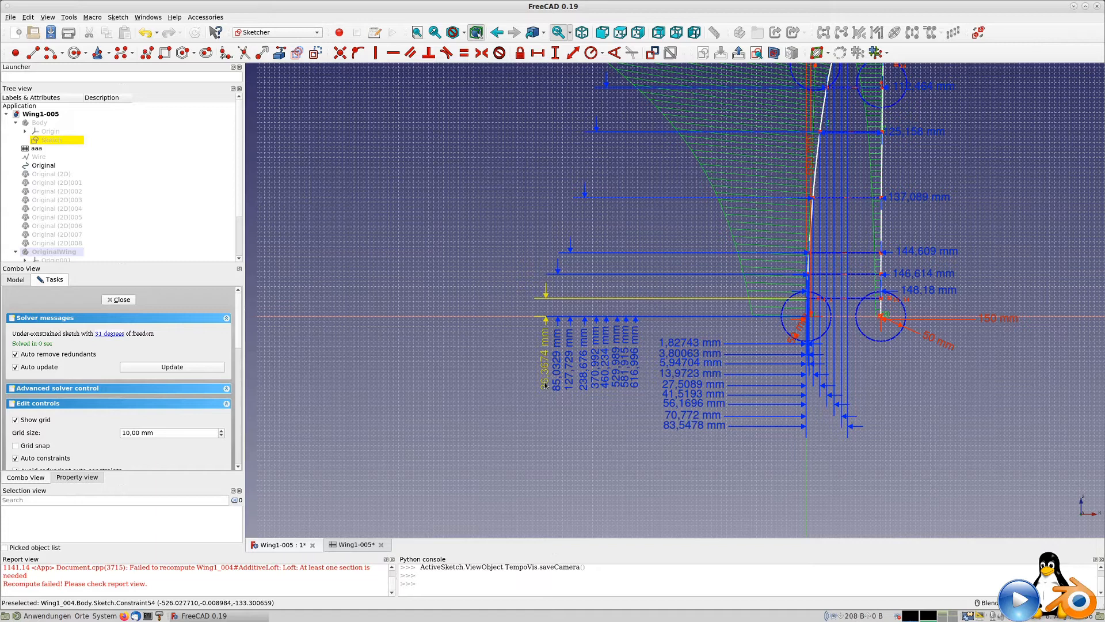
scroll(802, 380, "down", 3)
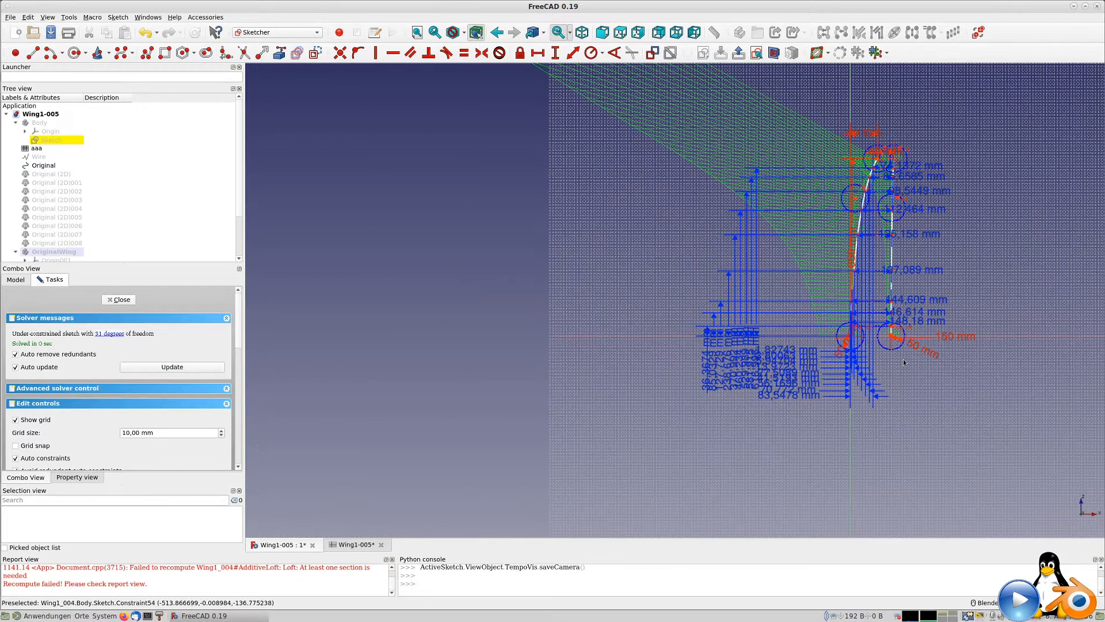
scroll(802, 380, "up", 3)
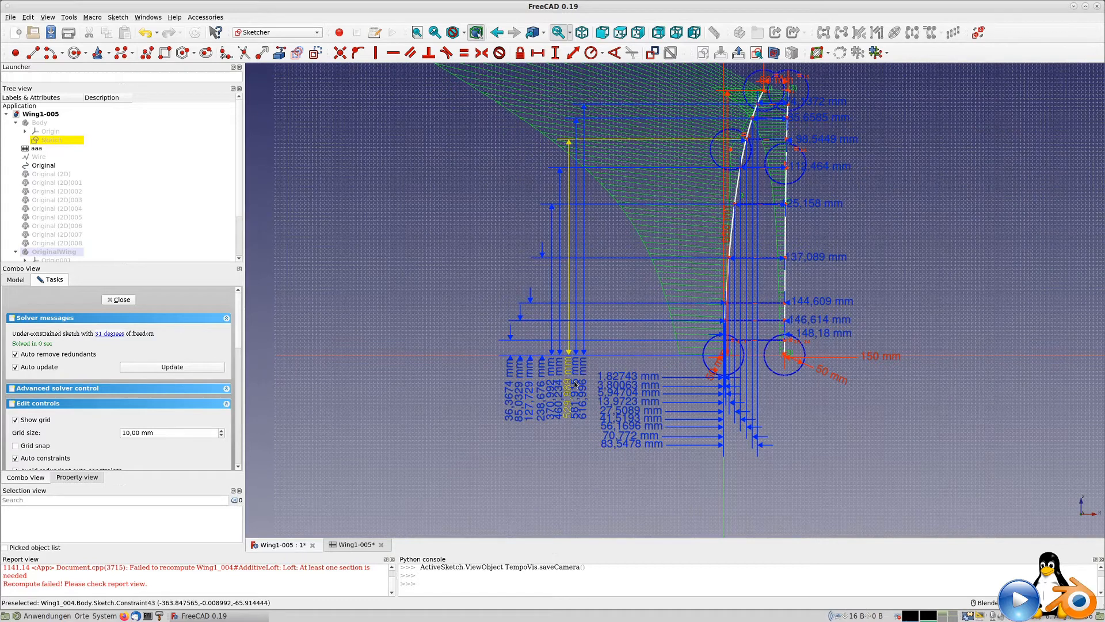
left_click(510, 401)
left_click(518, 410)
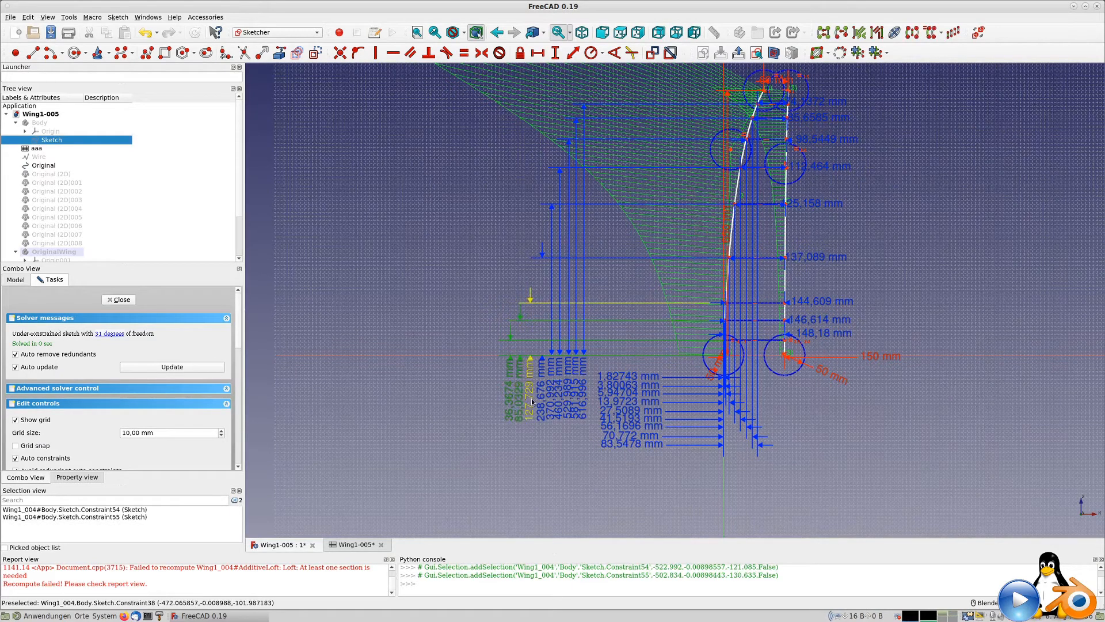
left_click(540, 399)
left_click(541, 399)
left_click(551, 401)
left_click(560, 403)
left_click(569, 400)
left_click(576, 401)
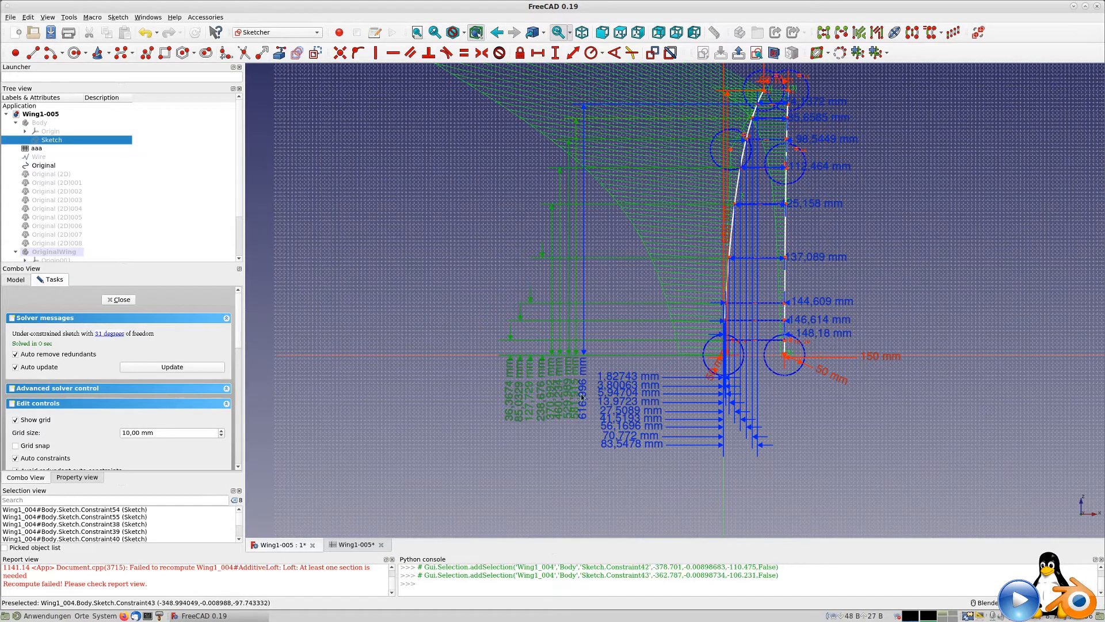
left_click(583, 398)
left_click(823, 334)
left_click(821, 324)
left_click(821, 305)
left_click(822, 261)
left_click(823, 207)
left_click(830, 169)
left_click(829, 144)
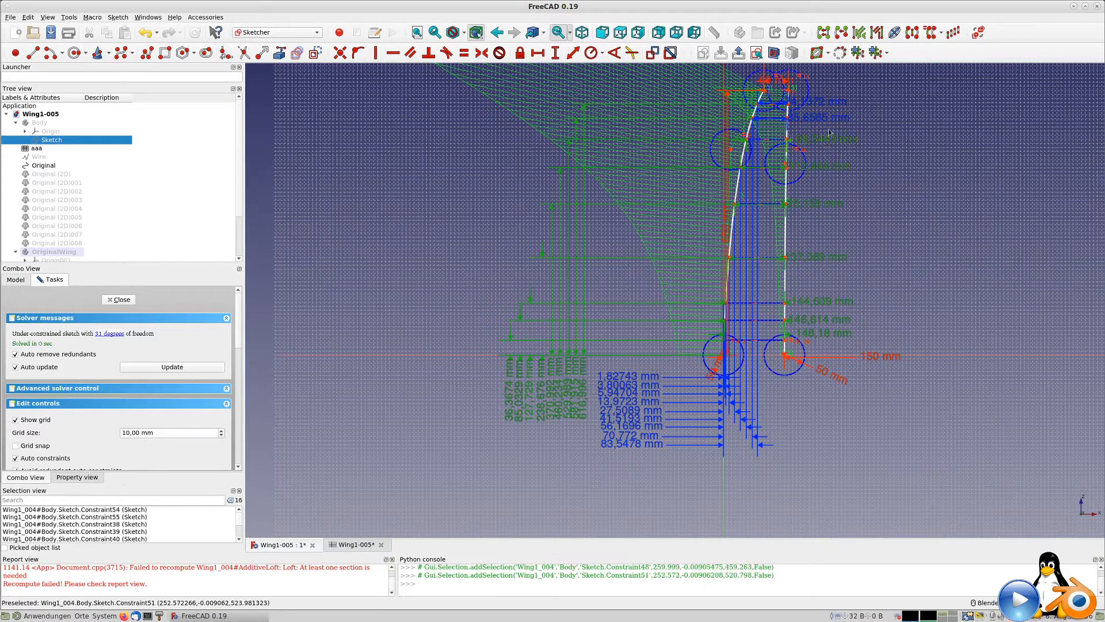
left_click(829, 123)
left_click(829, 105)
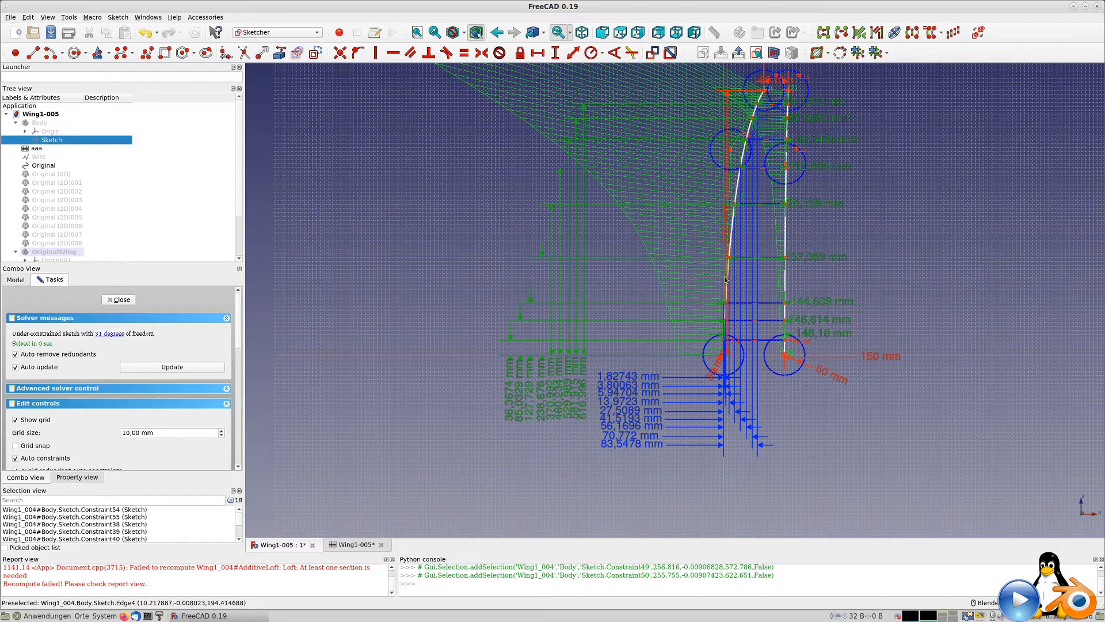
left_click(653, 55)
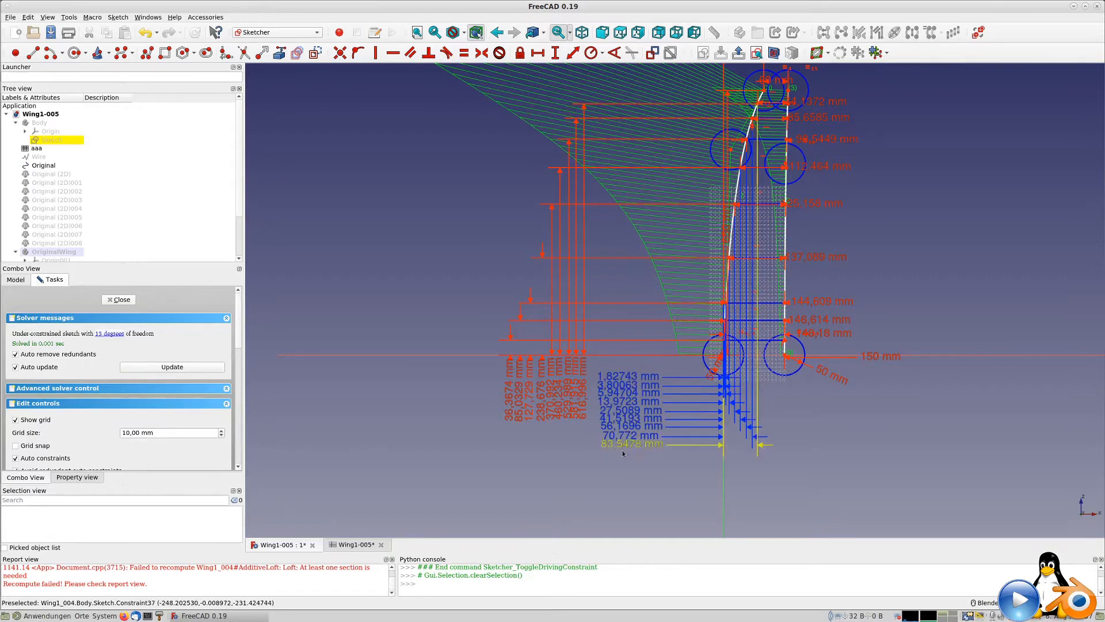
Step: Convert the nine horizontal leading-edge offset dimensions below the wing root from reference to driving constraints
left_click(622, 382)
left_click(622, 390)
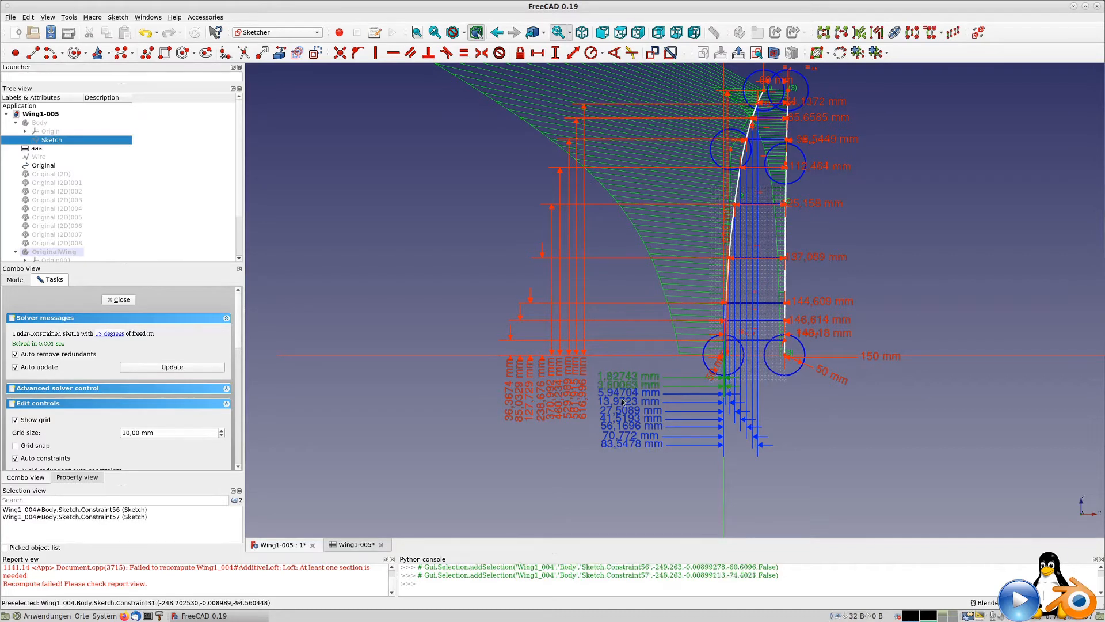
left_click(622, 401)
left_click(622, 408)
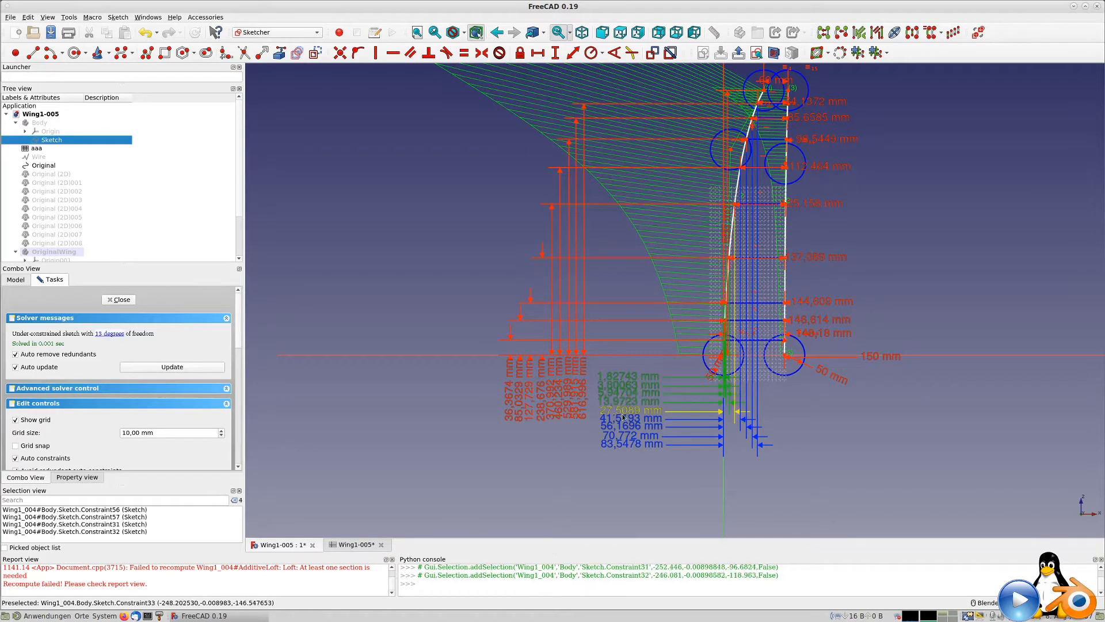
left_click(623, 417)
left_click(624, 425)
left_click(626, 434)
left_click(627, 437)
left_click(628, 444)
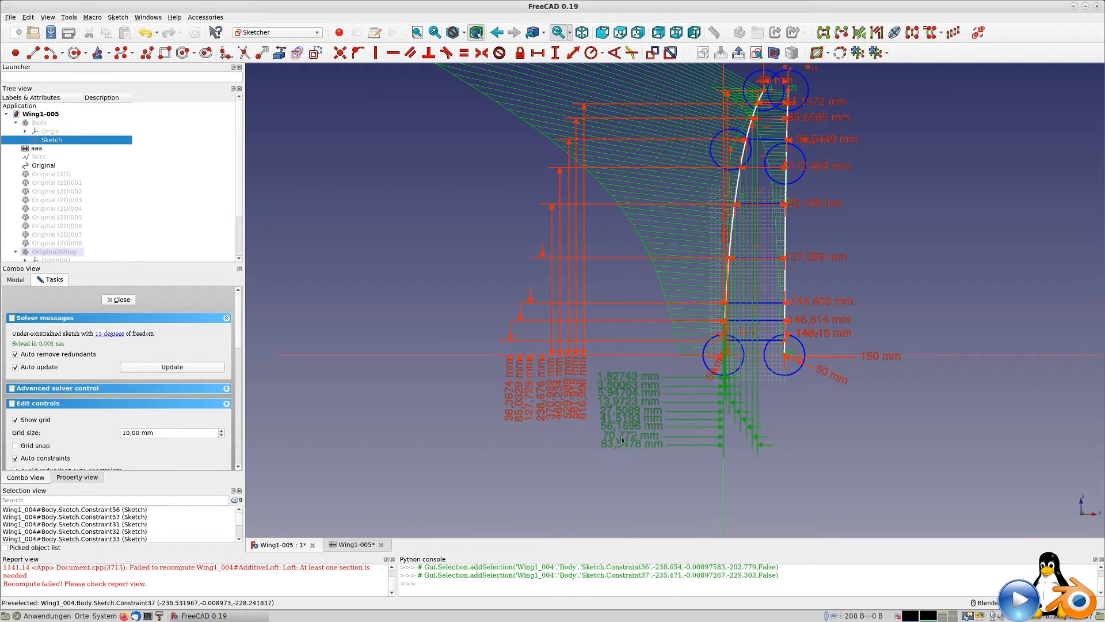
left_click(655, 53)
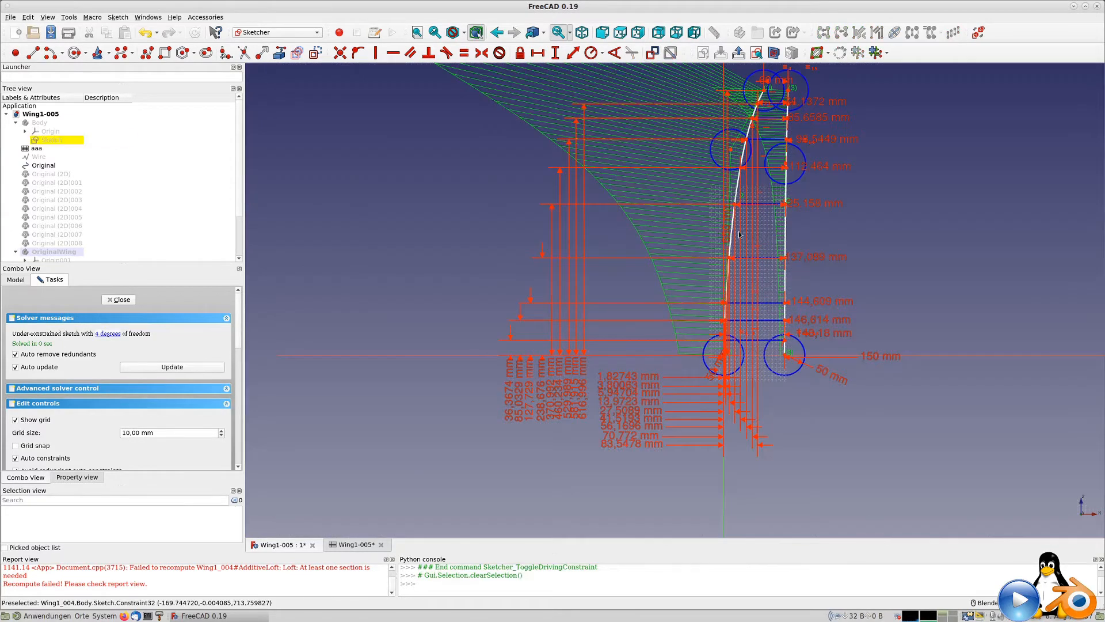
Step: Draw a horizontal line about 875 mm long outward from the trailing-edge end of the 148.18 mm rib line and make it construction geometry
scroll(854, 170, "up", 4)
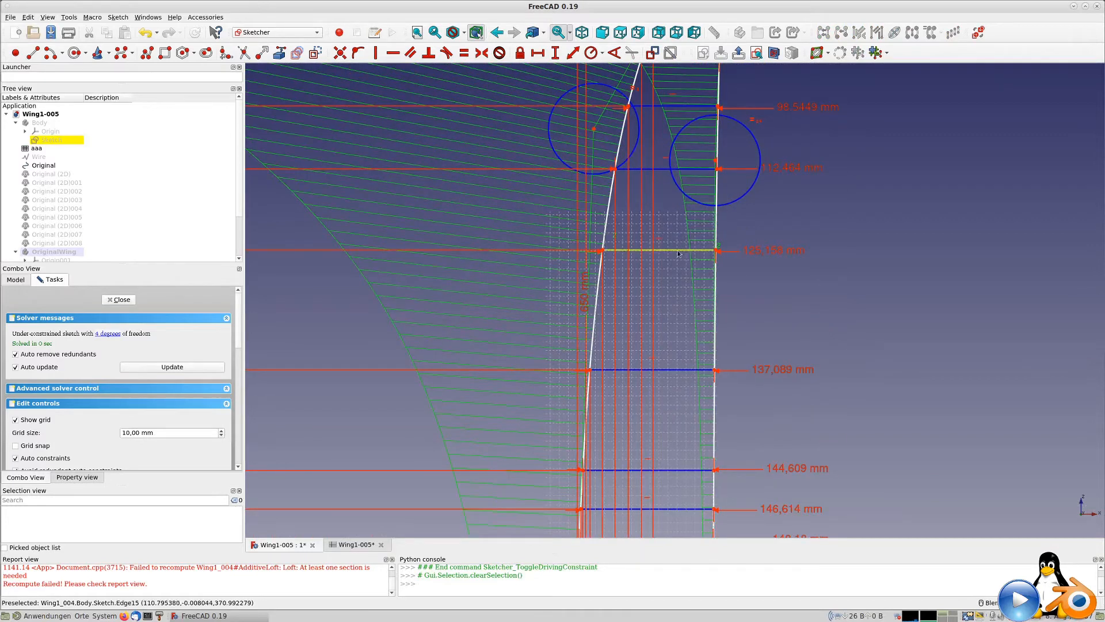
scroll(790, 251, "down", 2)
middle_click_drag(789, 250, 679, 322, "shift")
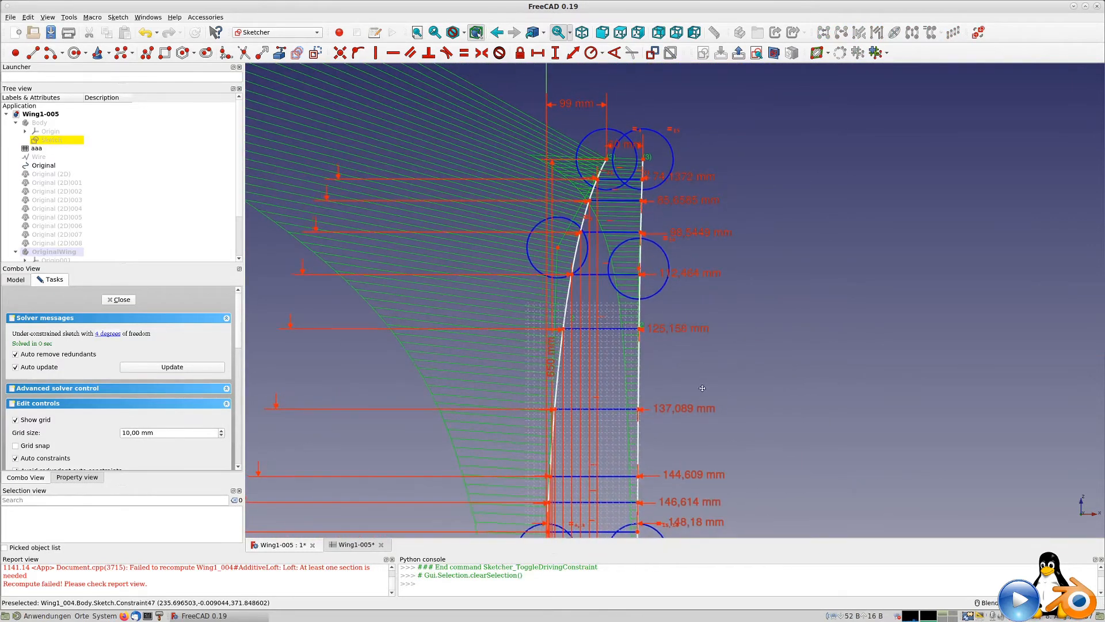
middle_click_drag(703, 385, 611, 183, "shift")
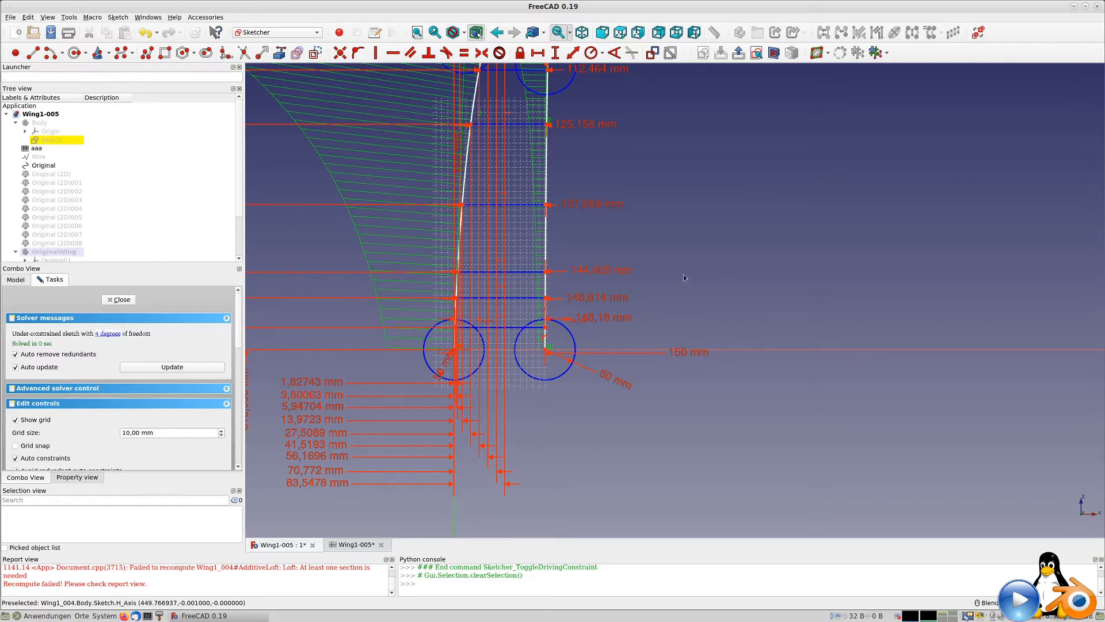
left_click(33, 52)
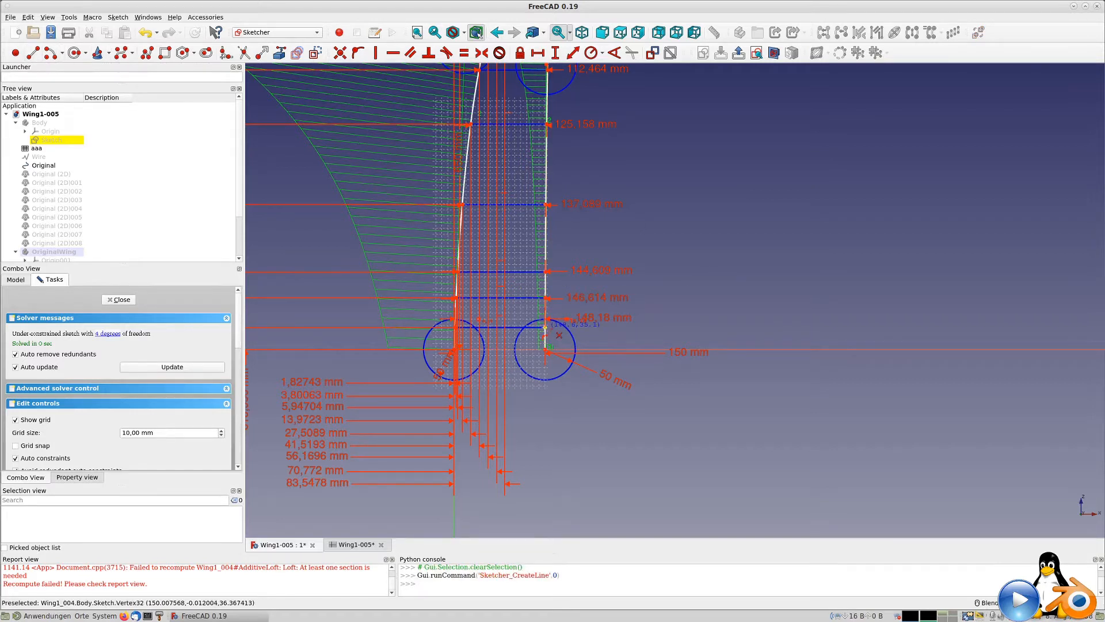
left_click(545, 327)
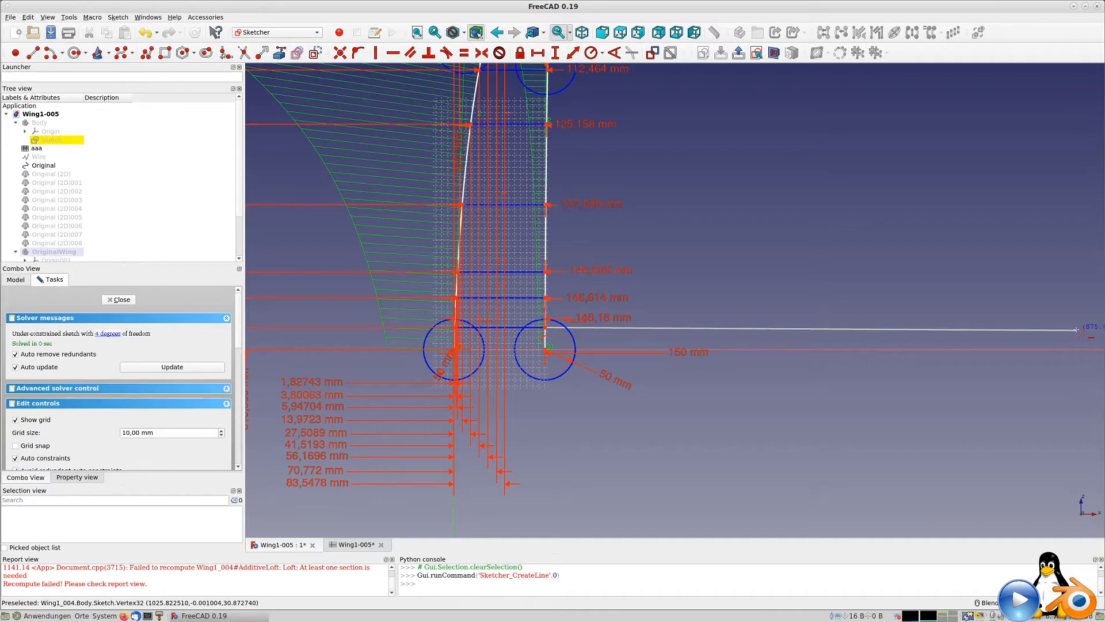
left_click(1077, 329)
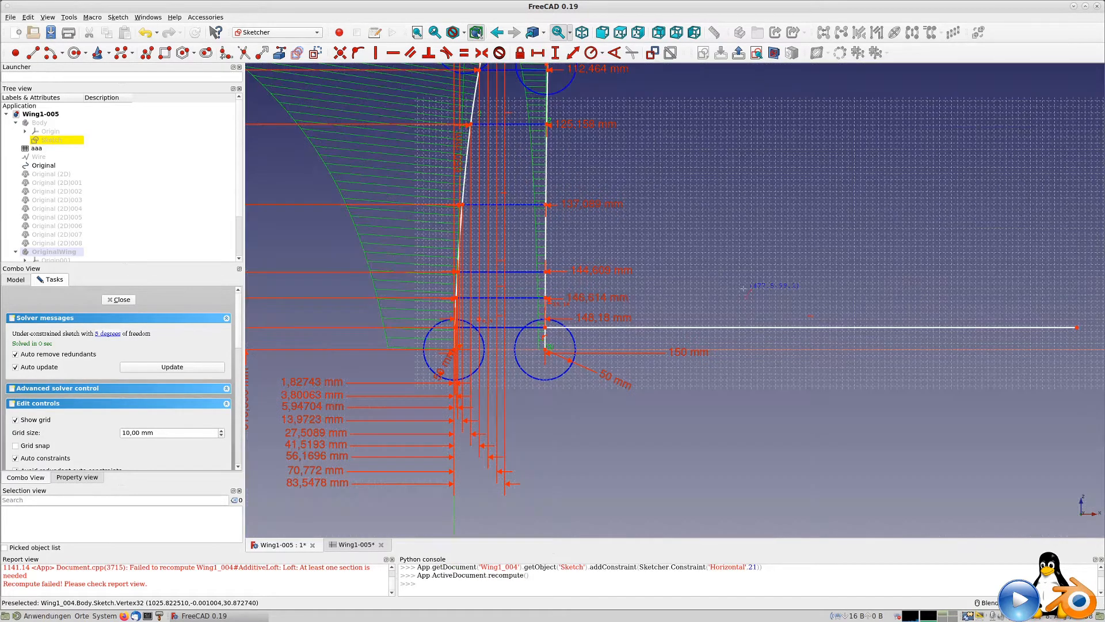
left_click(744, 327)
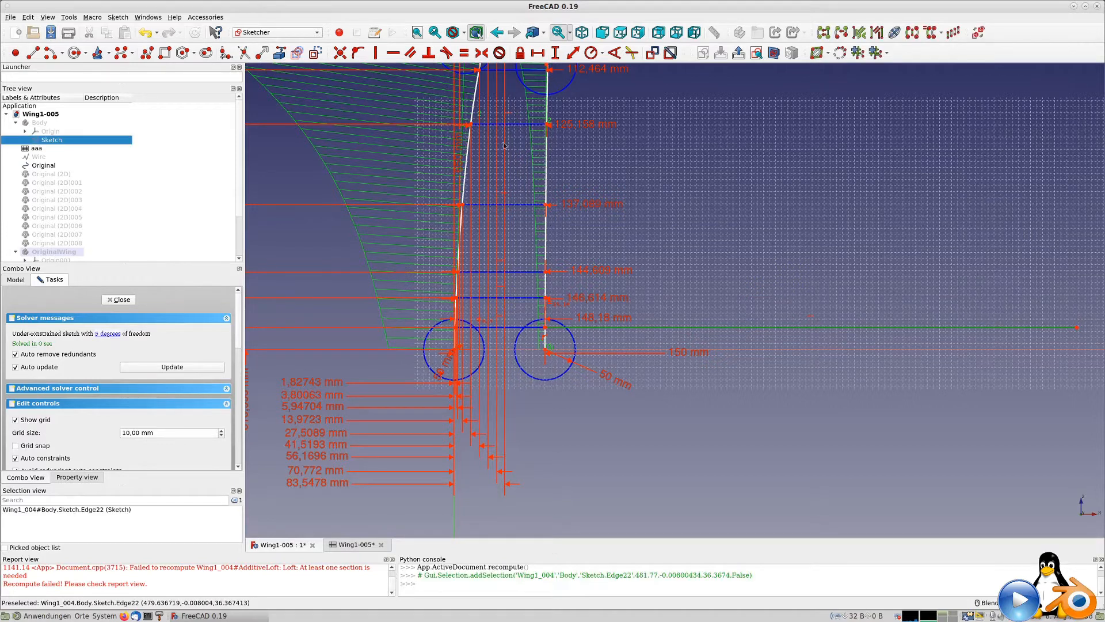
left_click(313, 54)
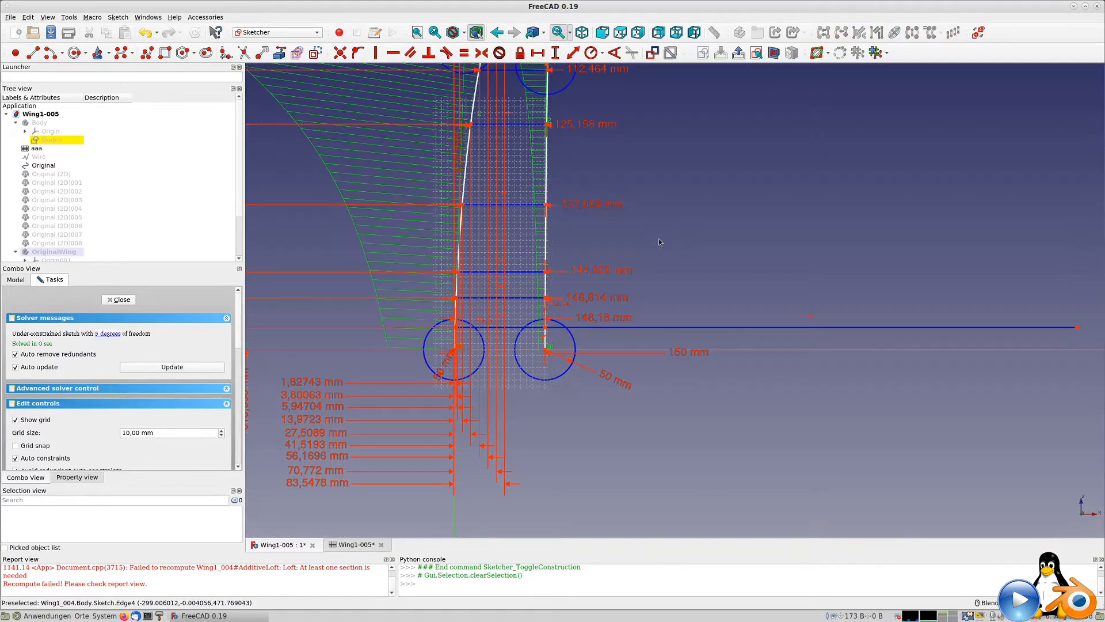
Step: Switch to construction mode and draw long horizontal lines outward from the trailing-edge ends of the 146.614, 144.609 and 137.089 mm ribs
left_click(316, 54)
left_click(33, 53)
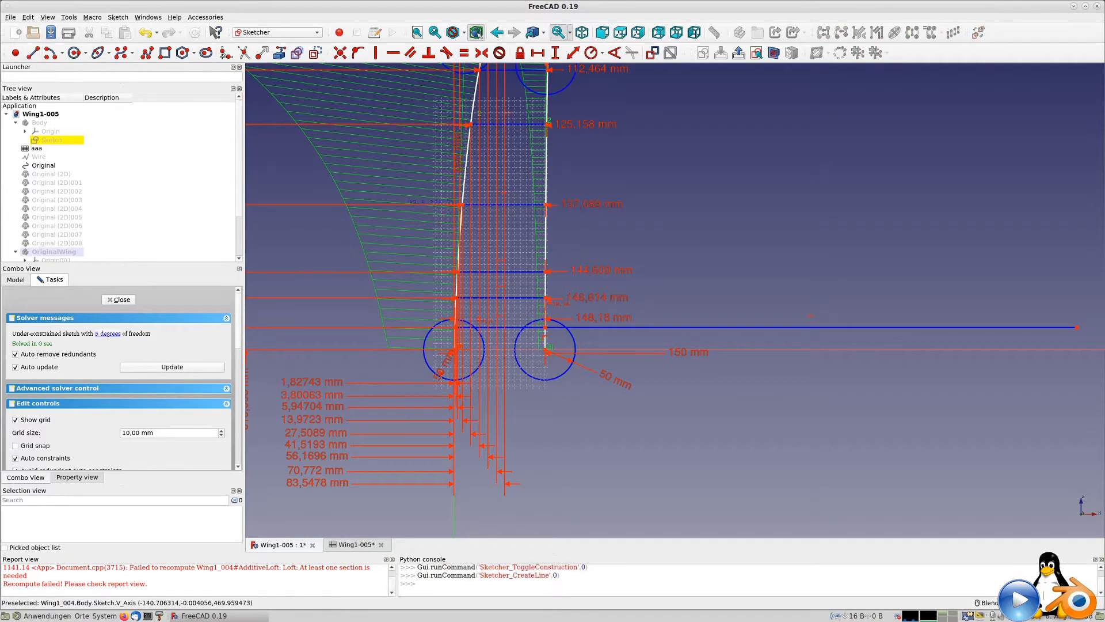
left_click(546, 297)
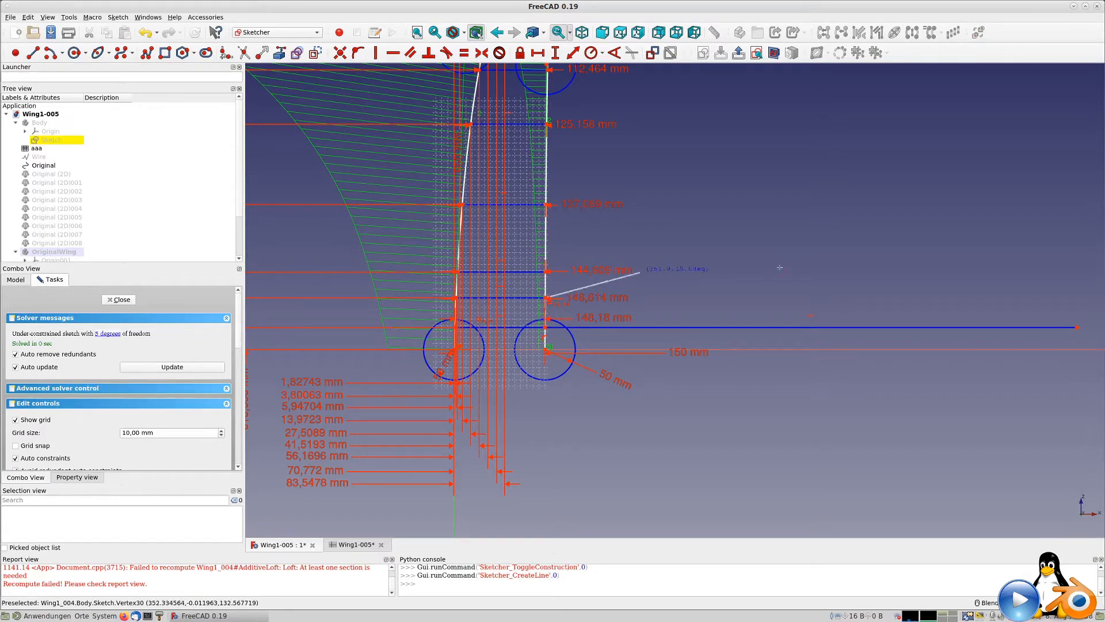
left_click(1077, 302)
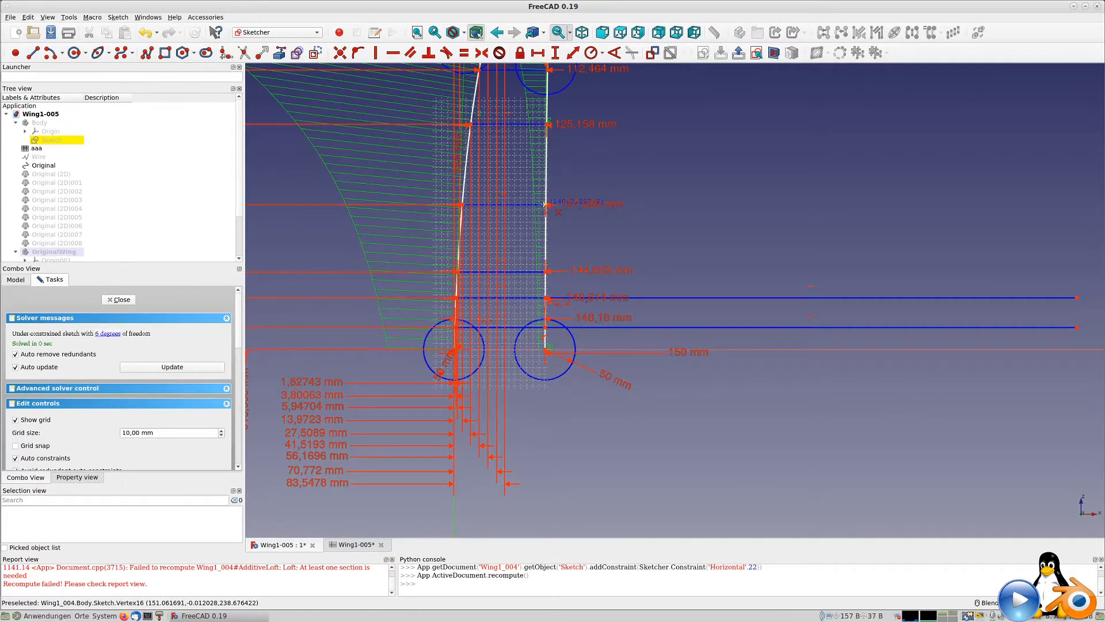
left_click(546, 273)
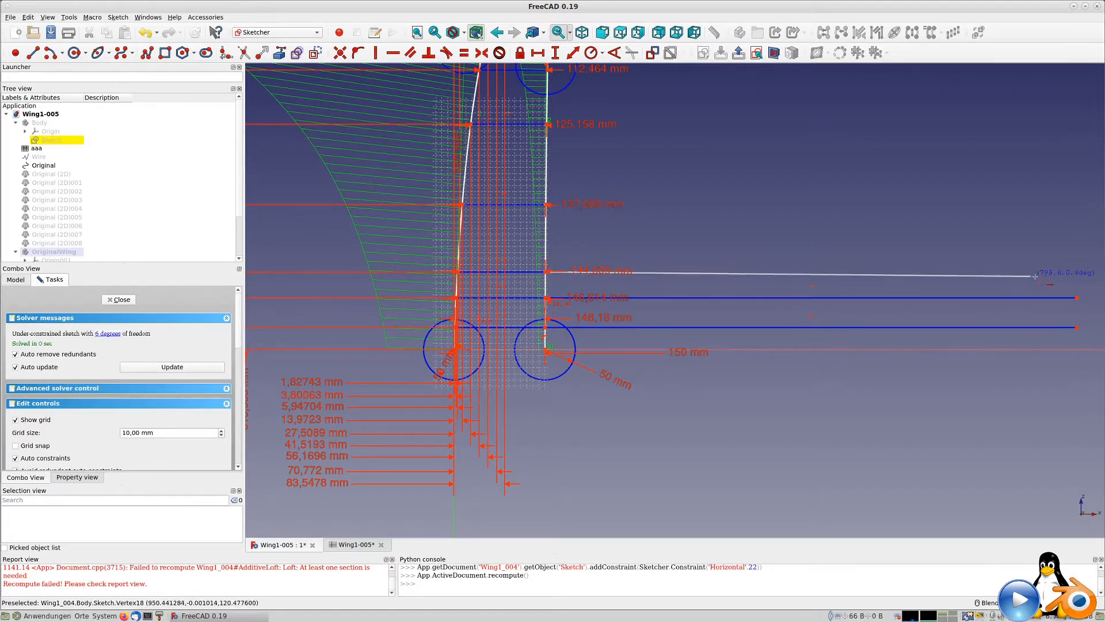
left_click(1072, 273)
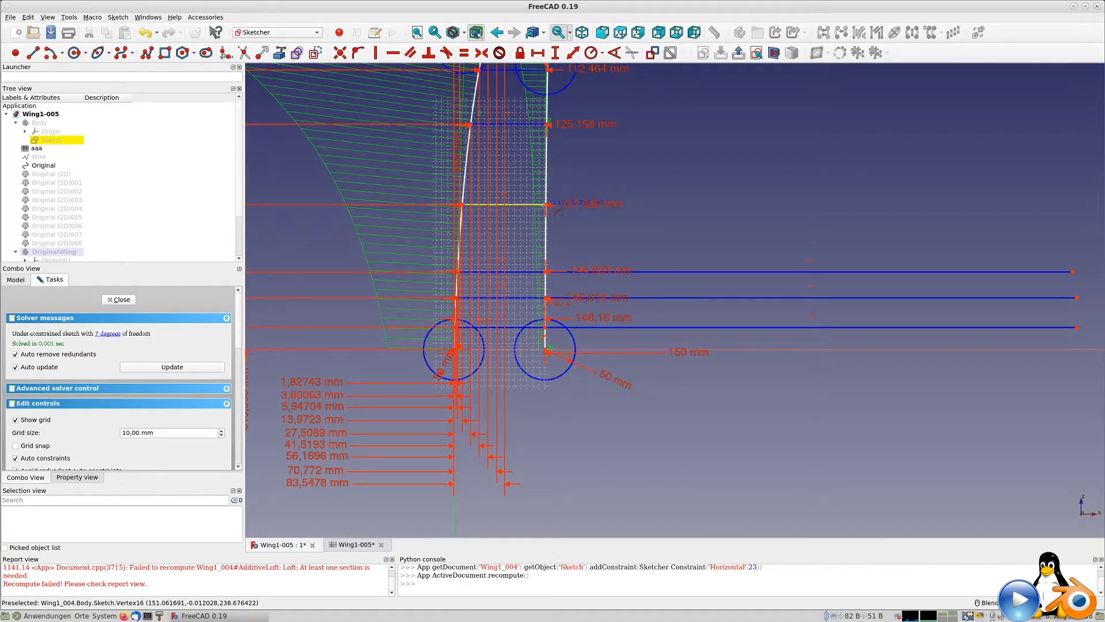
left_click(548, 204)
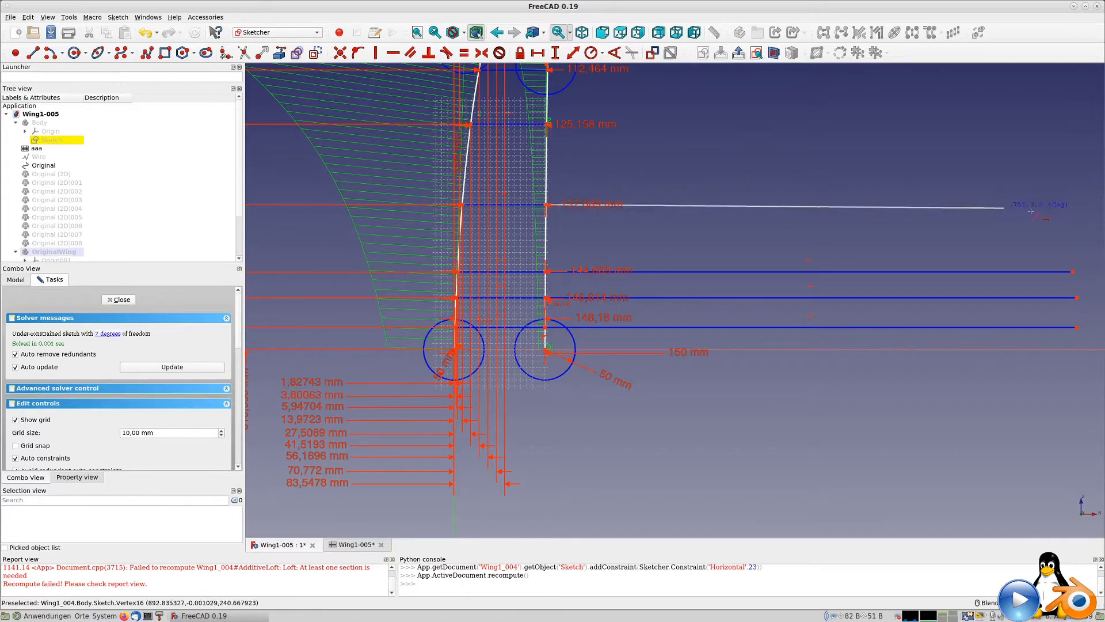
left_click(1071, 205)
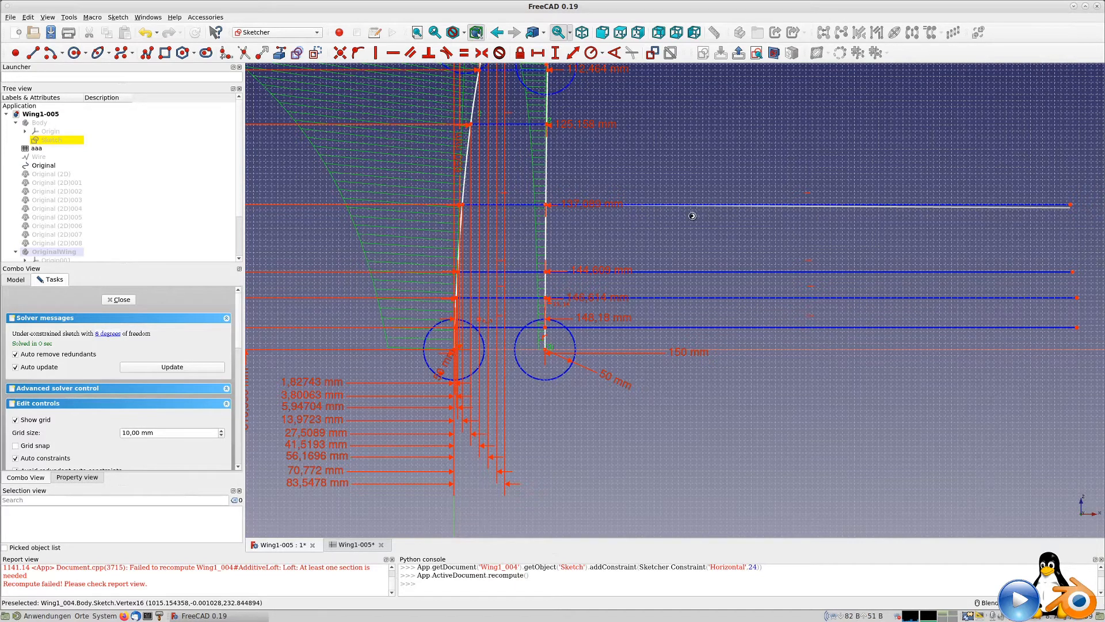
Step: Draw two more long horizontal construction lines outward from the trailing-edge ends of the 125.158 and 112.464 mm ribs
mouse_move(656, 197)
middle_mouse_down("shift")
mouse_move(654, 247)
mouse_move(593, 321)
middle_mouse_up("shift")
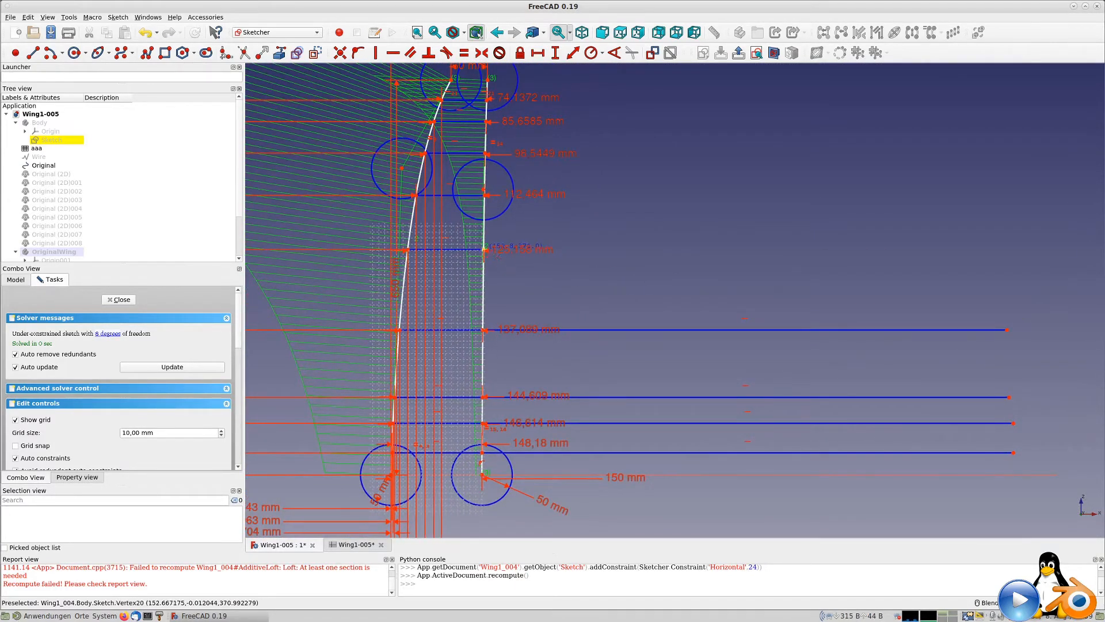
left_click(485, 248)
left_click(1005, 250)
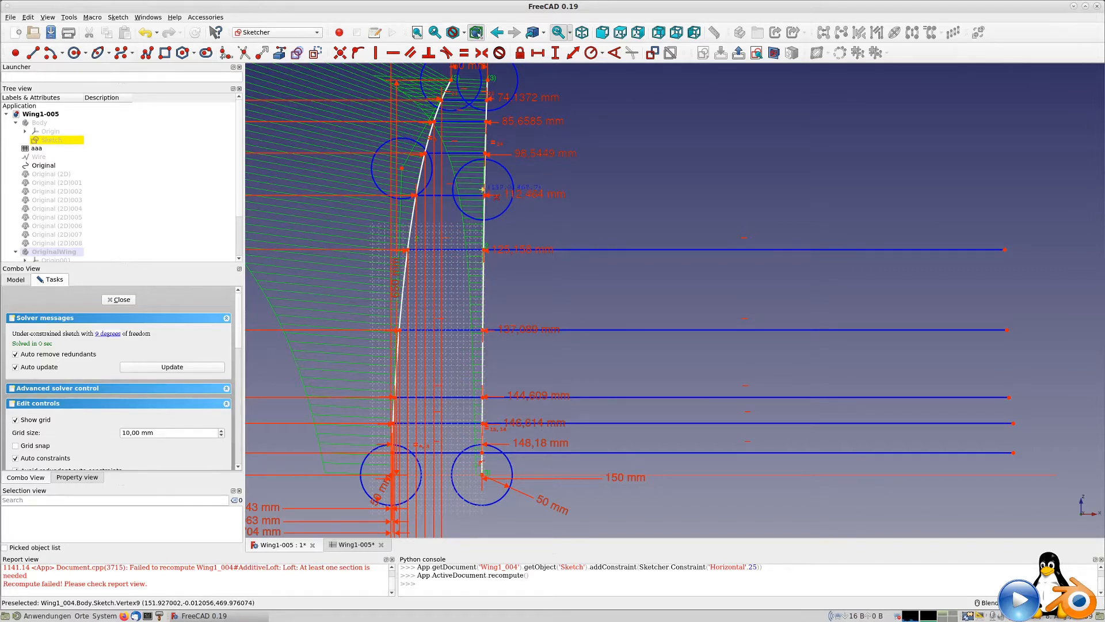
left_click(485, 195)
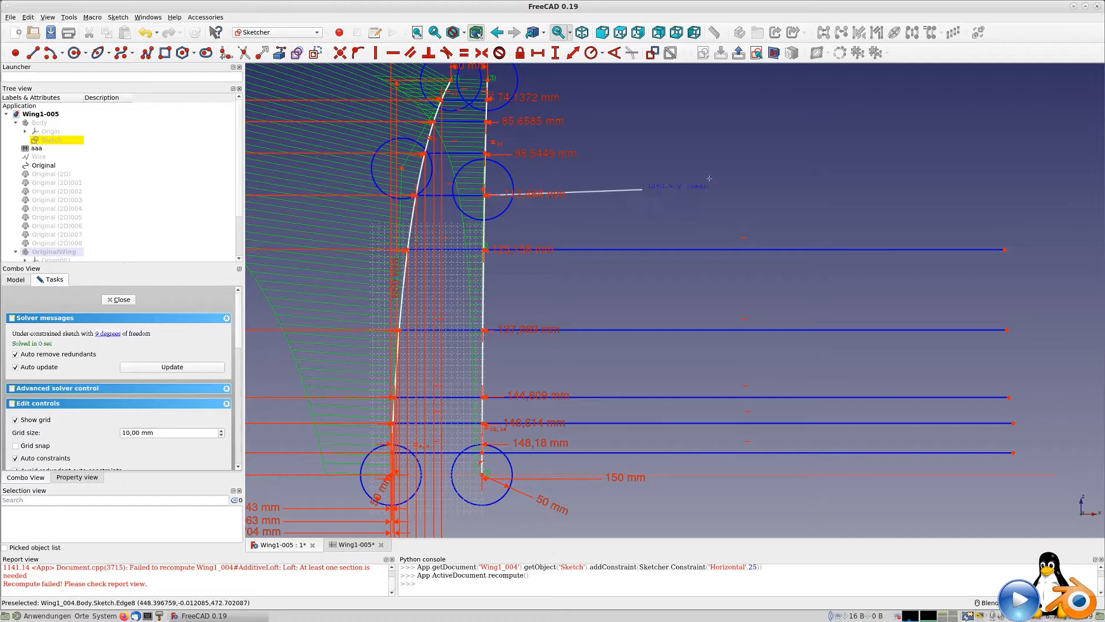
left_click(1002, 196)
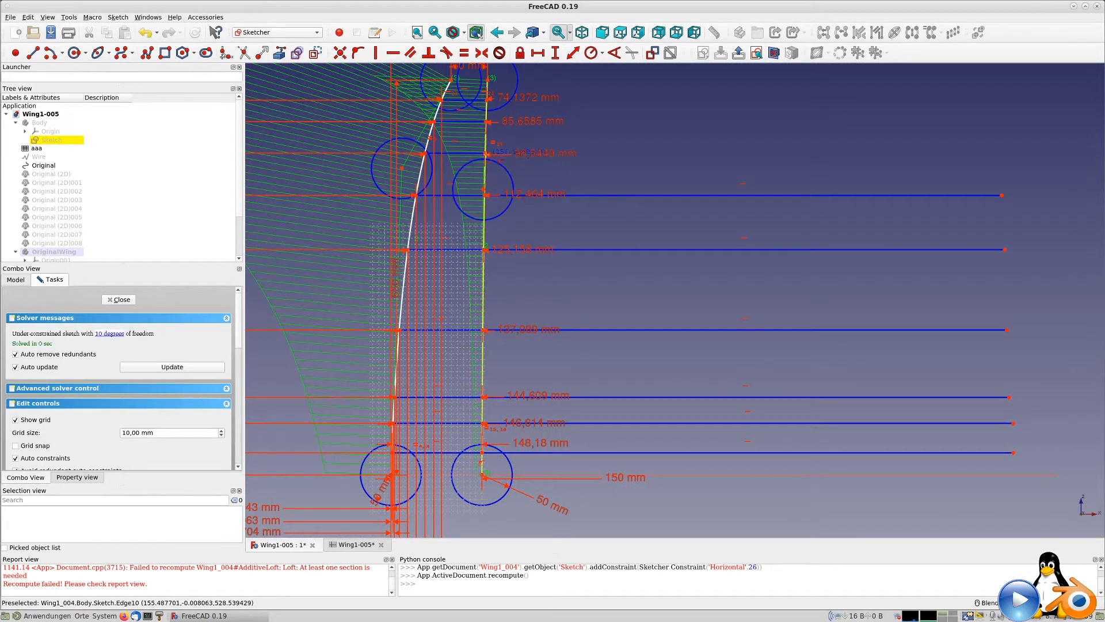
Step: Draw long horizontal construction lines outward from the trailing-edge ends of the 98.5449, 85.6585 and 74.1372 mm ribs and the wing tip
left_click(487, 153)
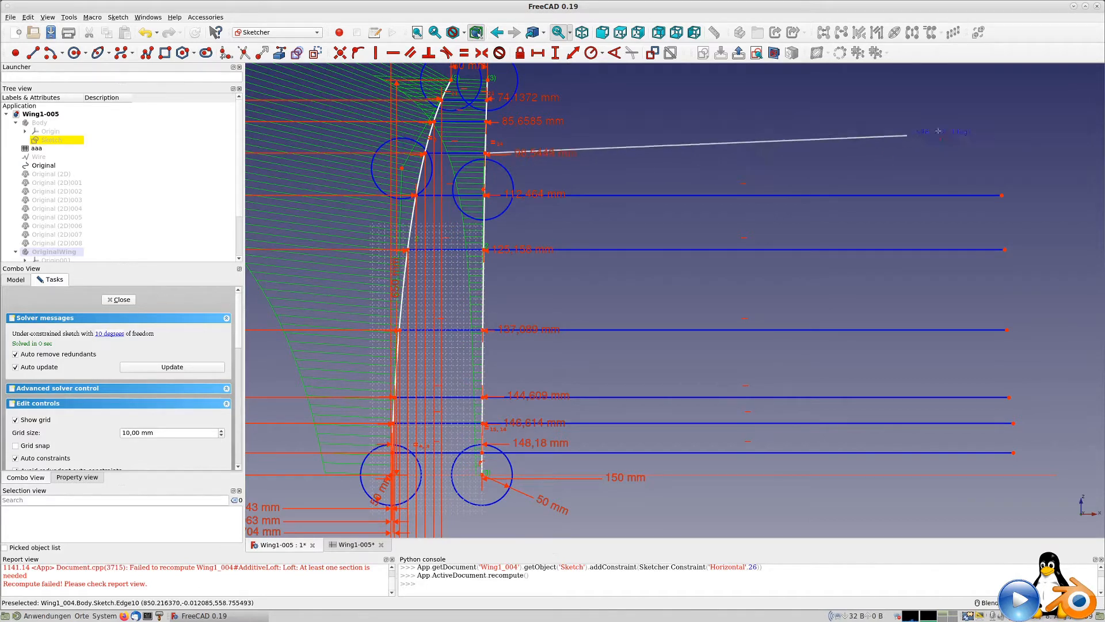
left_click(1000, 149)
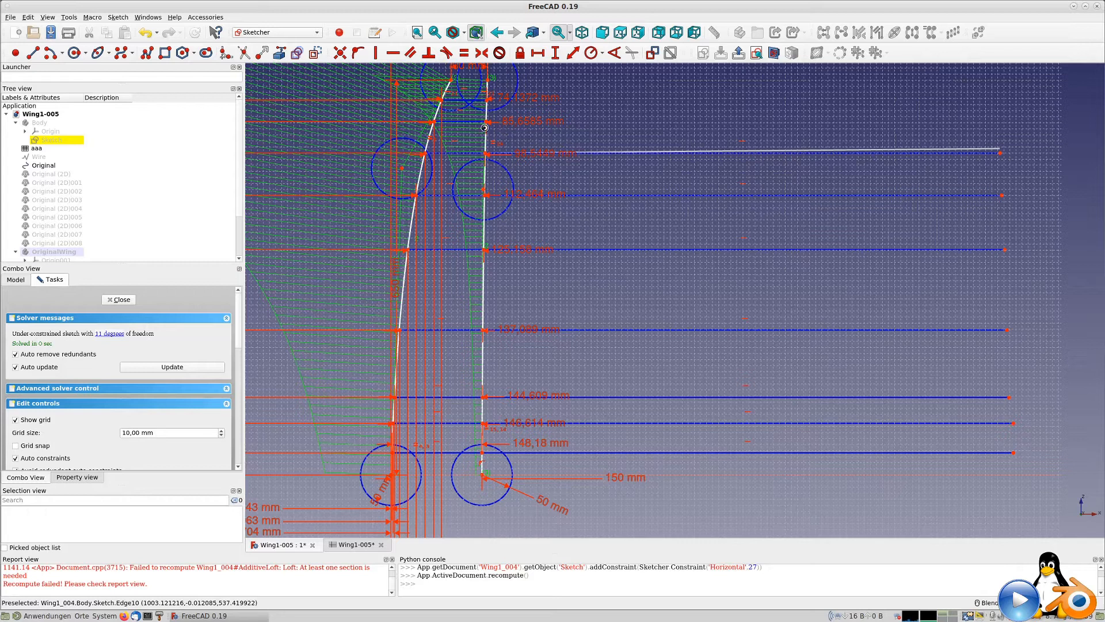
left_click(489, 120)
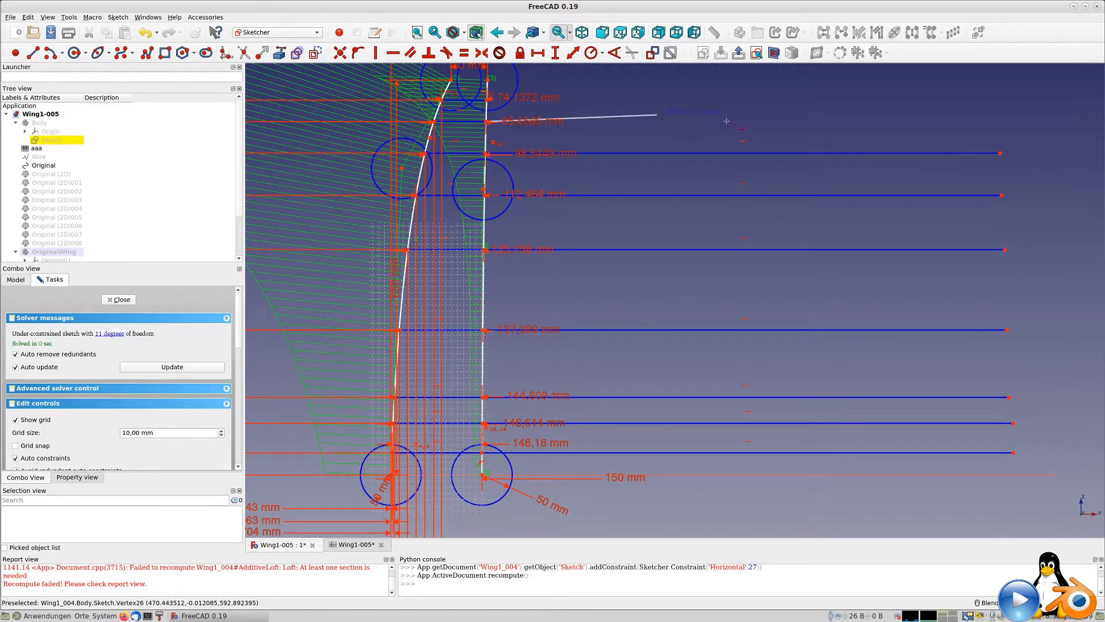
left_click(994, 121)
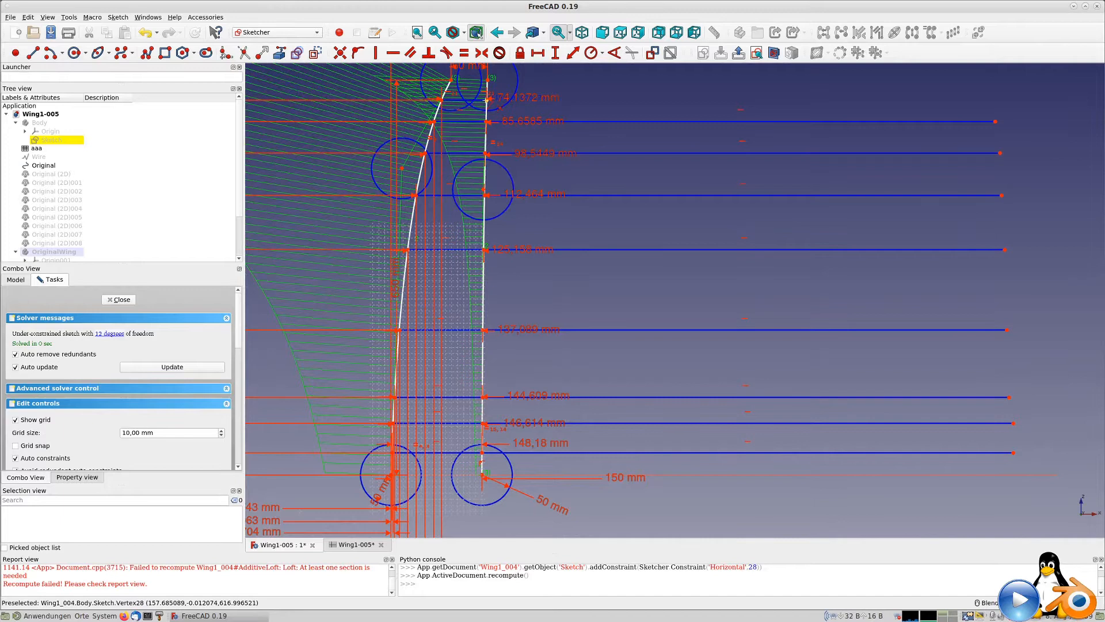
left_click(487, 100)
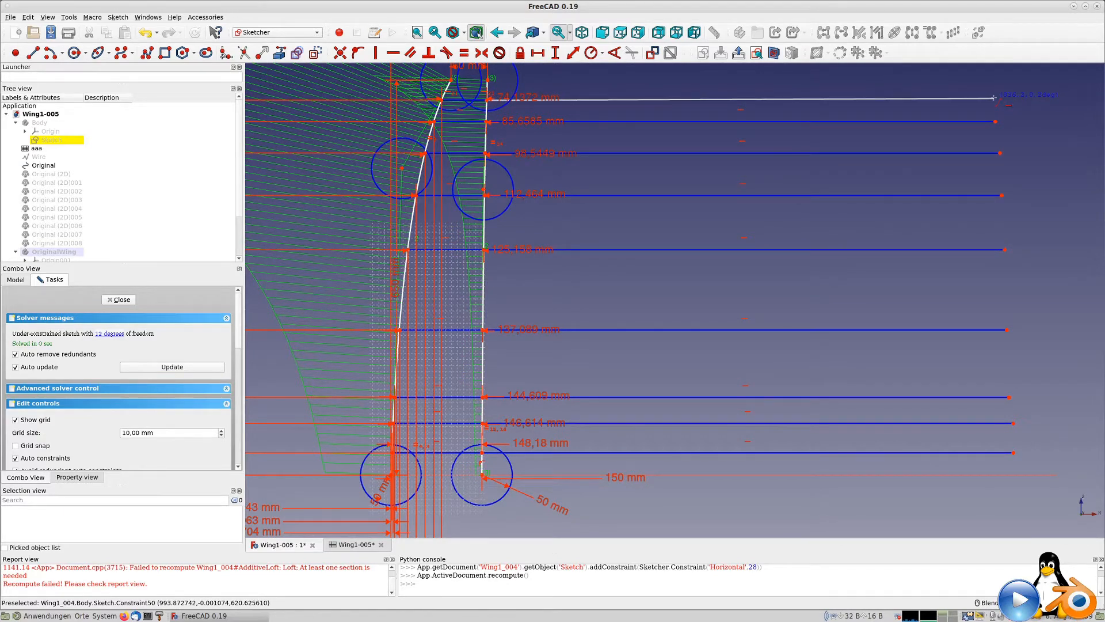
left_click(995, 98)
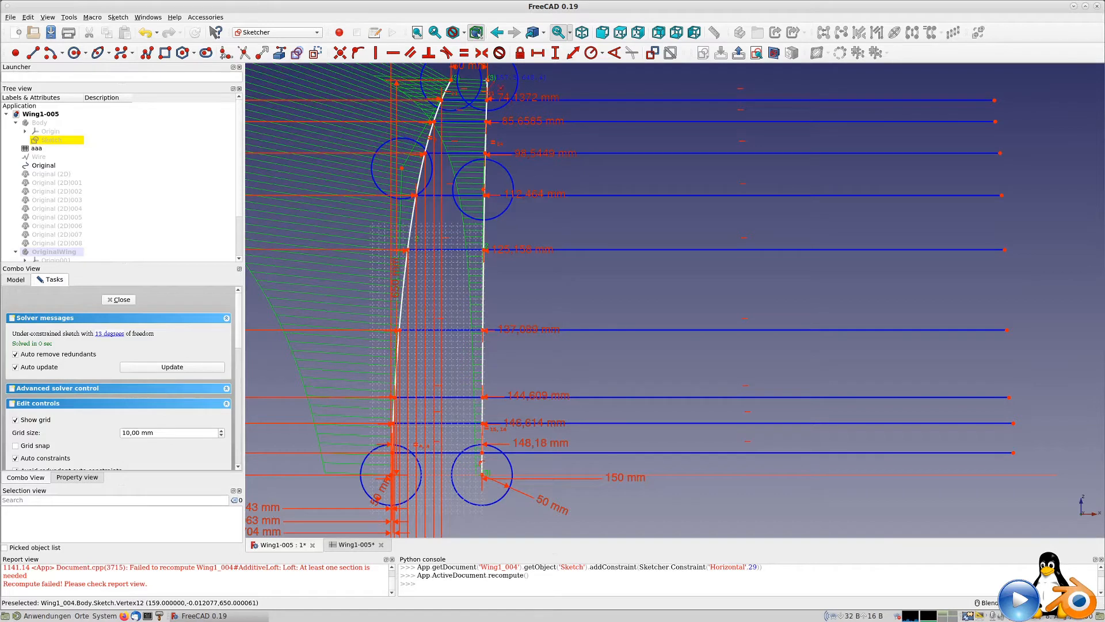
left_click(489, 81)
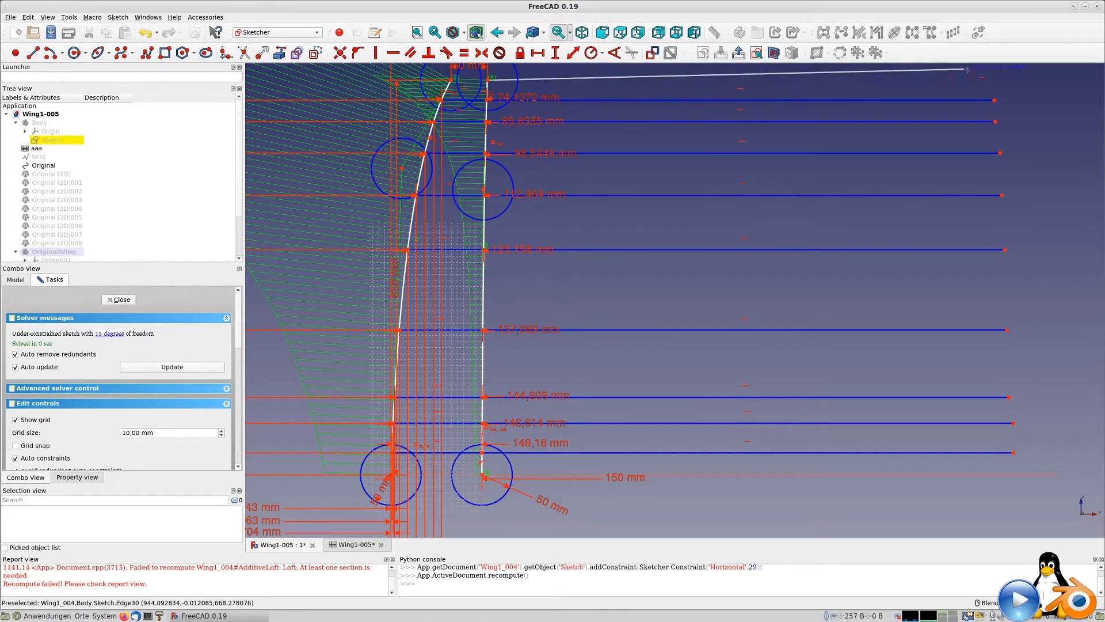
left_click(995, 79)
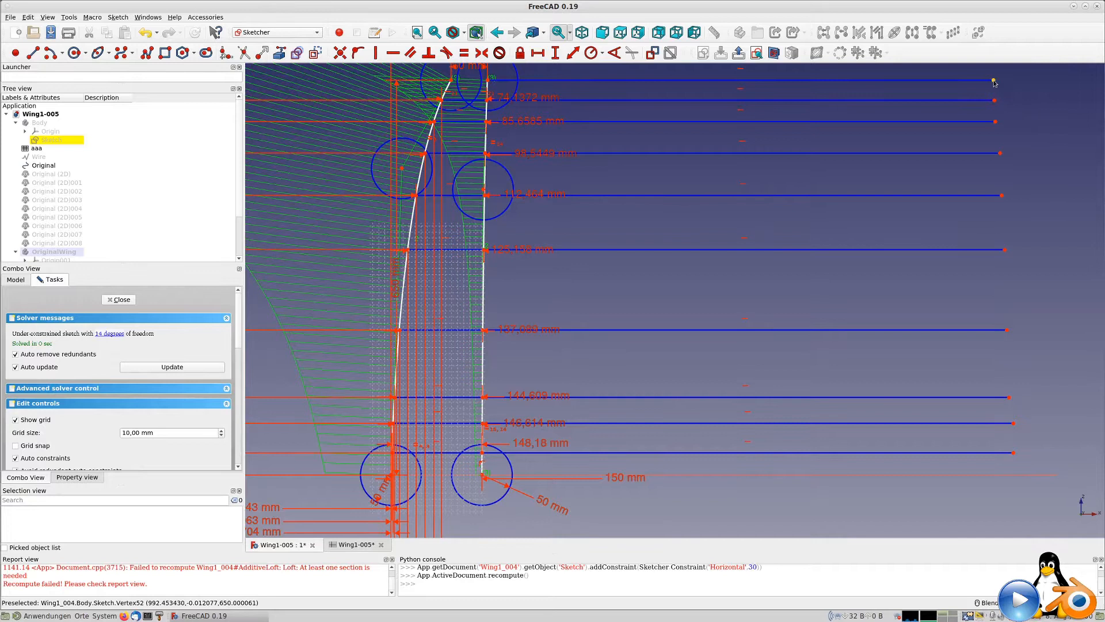
left_click(994, 80)
left_click(994, 101)
left_click(996, 122)
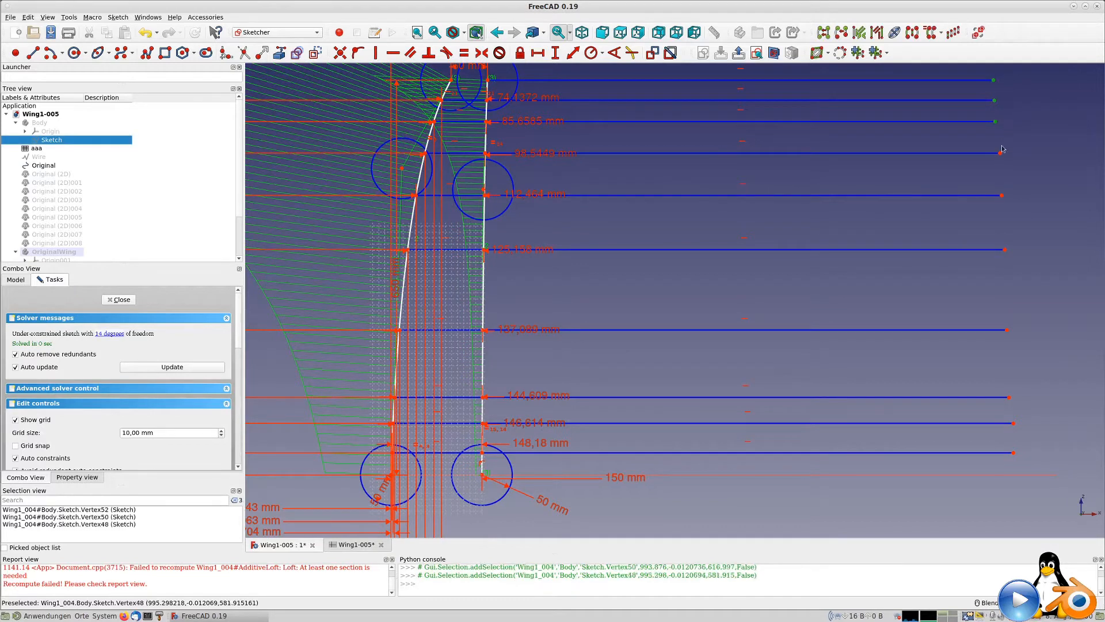
left_click(1007, 173)
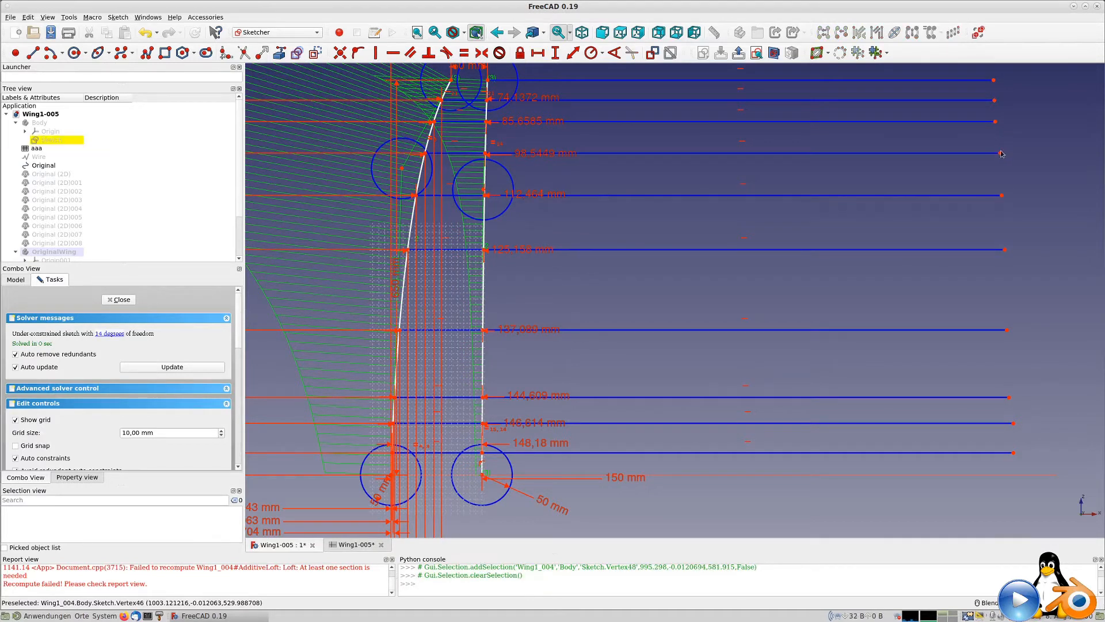
Step: Align the outer endpoints of all ten horizontal construction lines with a vertical constraint and move them slightly farther outward
left_click(995, 121)
left_click(1001, 153)
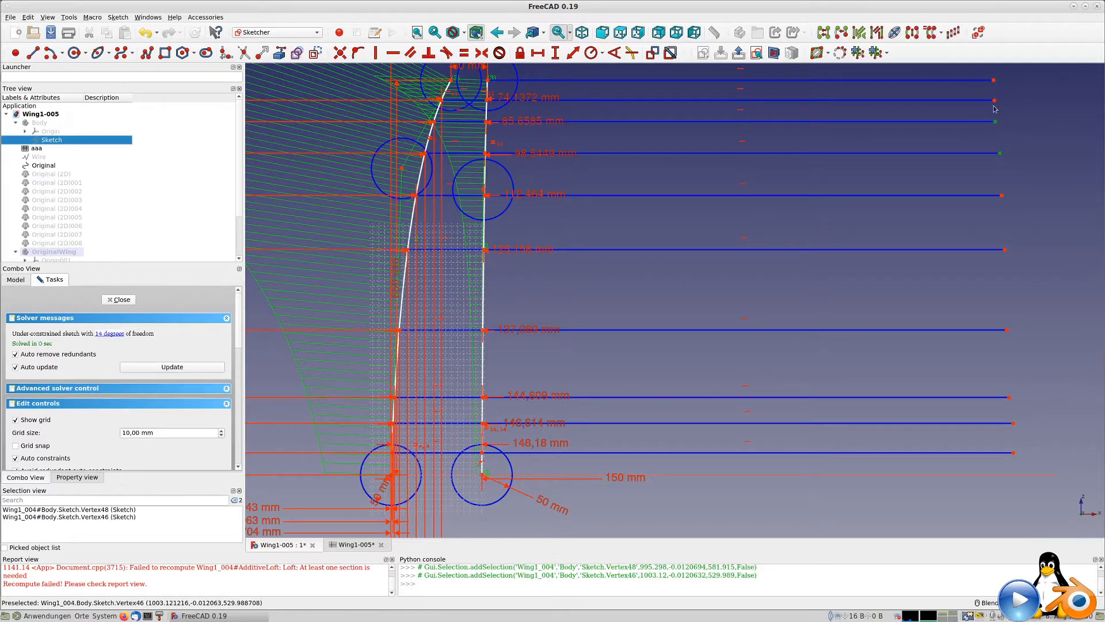
left_click(994, 101)
left_click(995, 80)
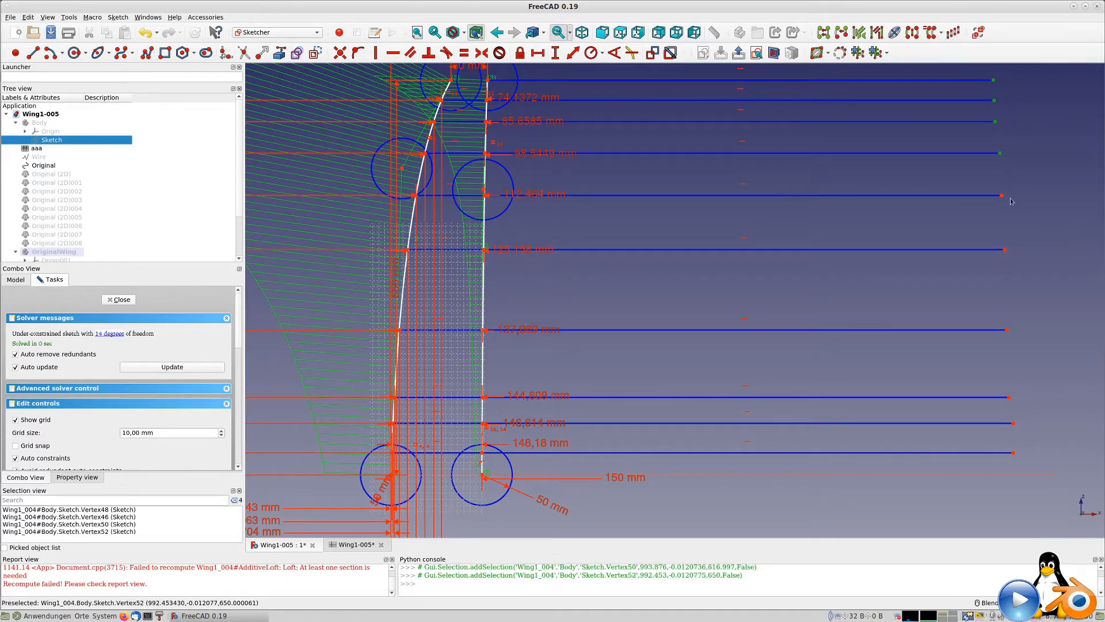
left_click(1002, 195)
left_click(1004, 250)
left_click(1009, 331)
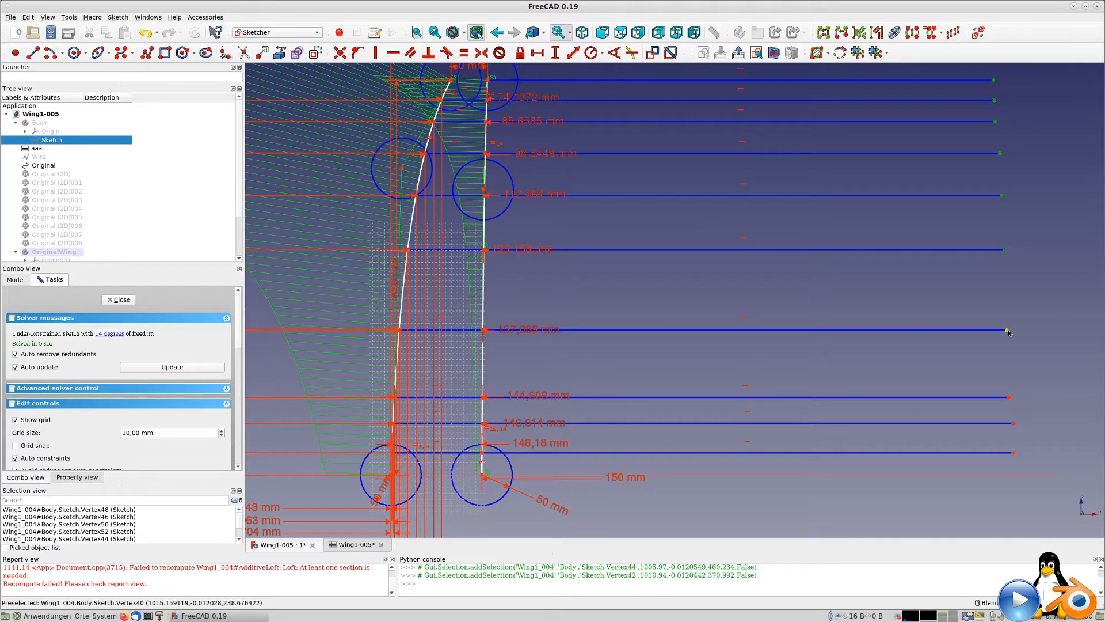
left_click(1010, 397)
left_click(1013, 424)
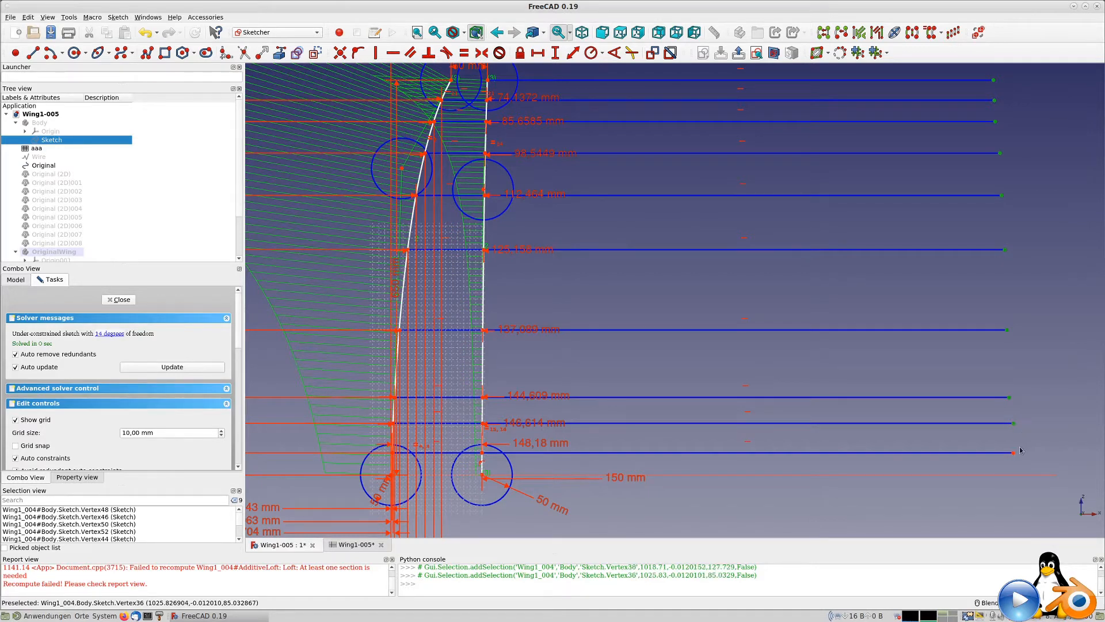
left_click(1014, 454)
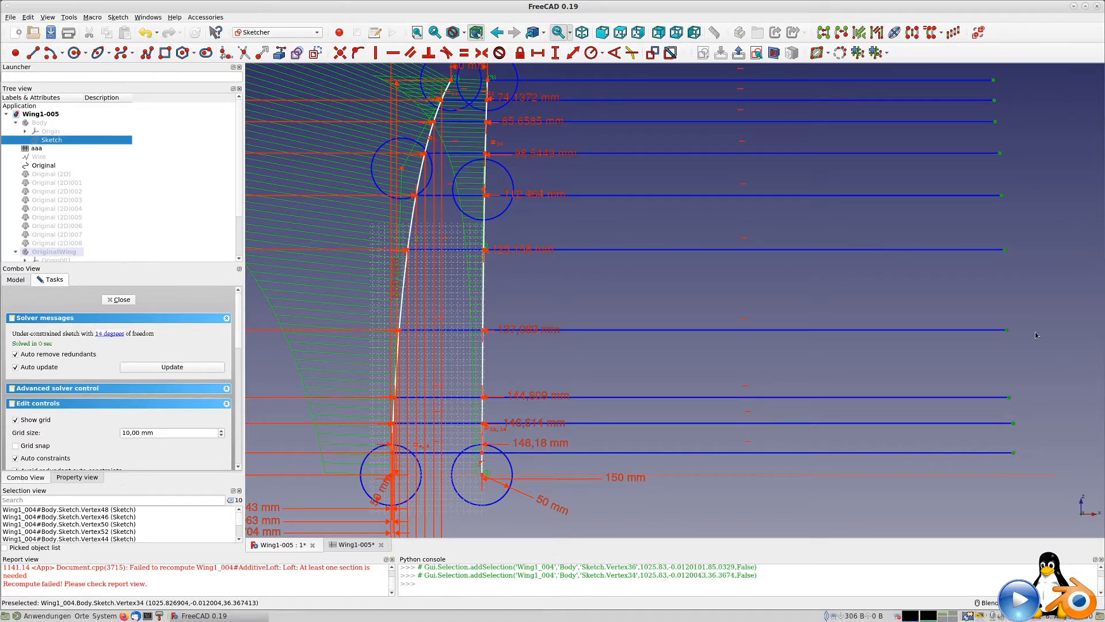
left_click(376, 54)
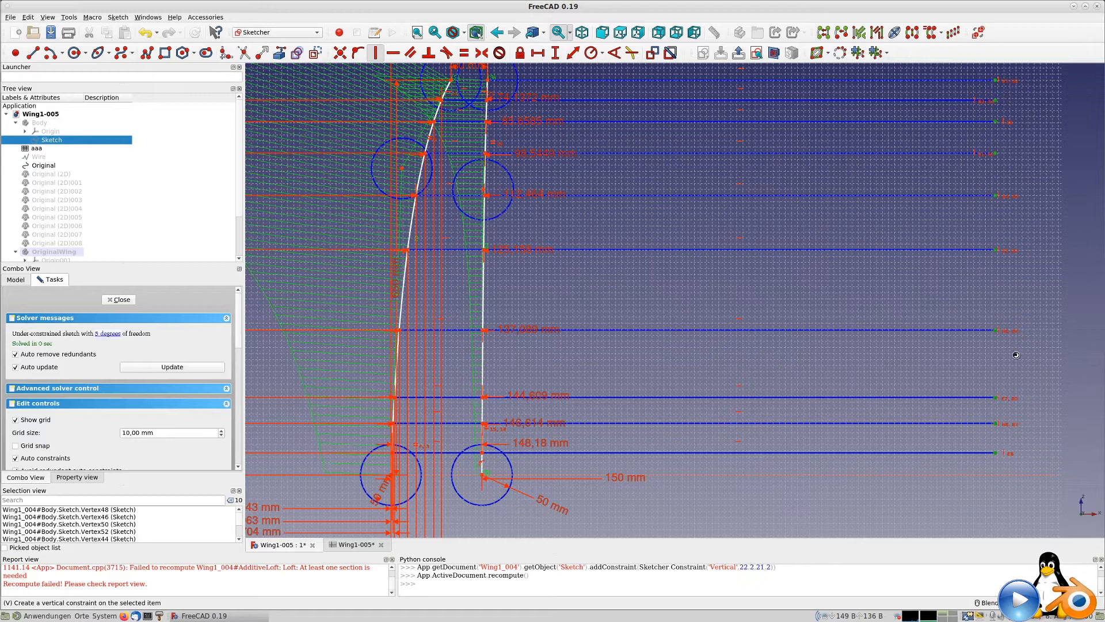
left_click(1020, 309)
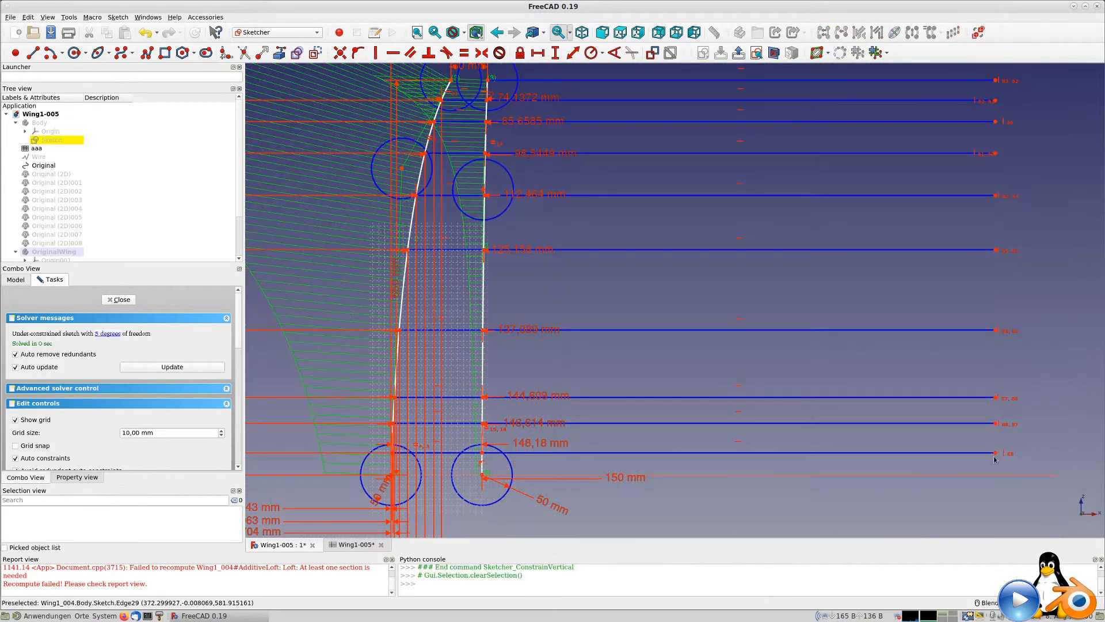
left_click_drag(997, 455, 1027, 455)
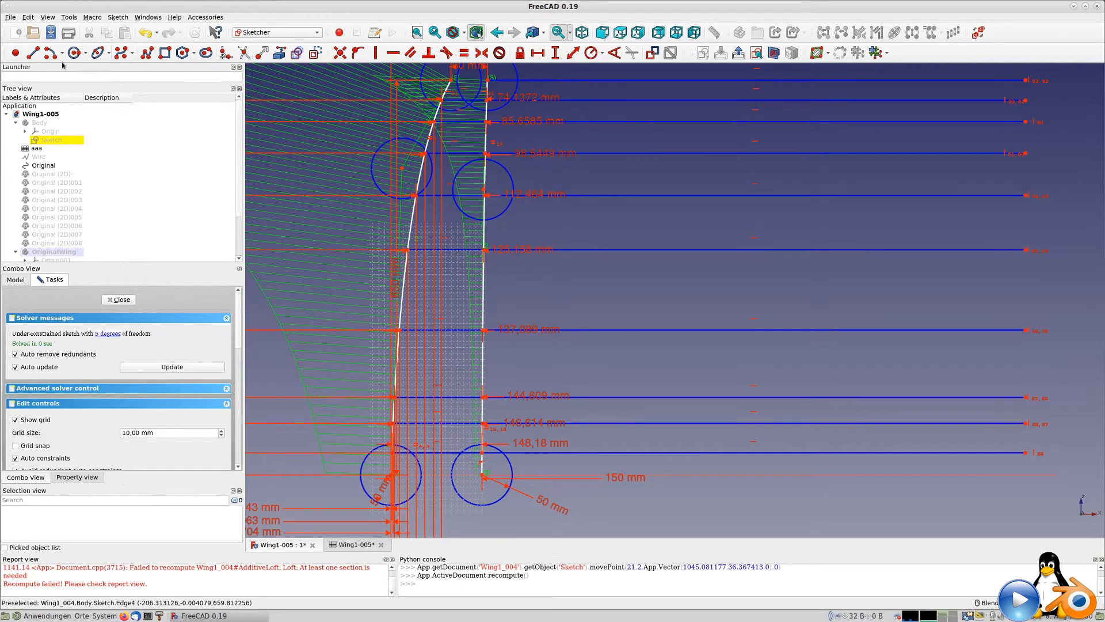
Step: Draw a vertical construction line beyond the trailing edge, crossing all ten horizontal lines from above the tip to below the horizontal axis
left_click(33, 54)
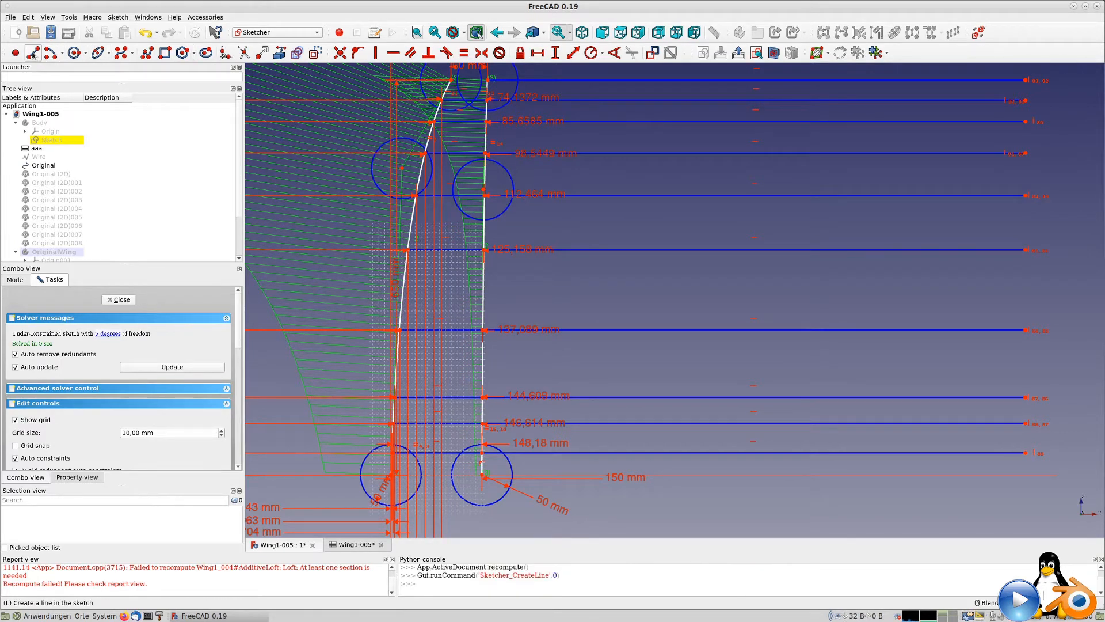
left_click(632, 70)
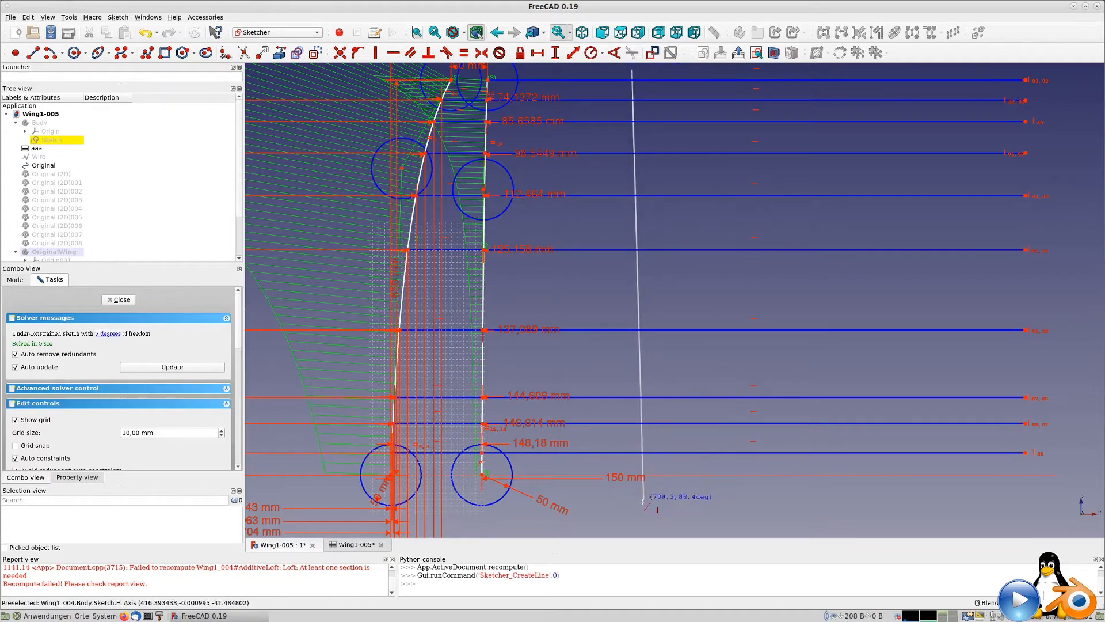
left_click(639, 519)
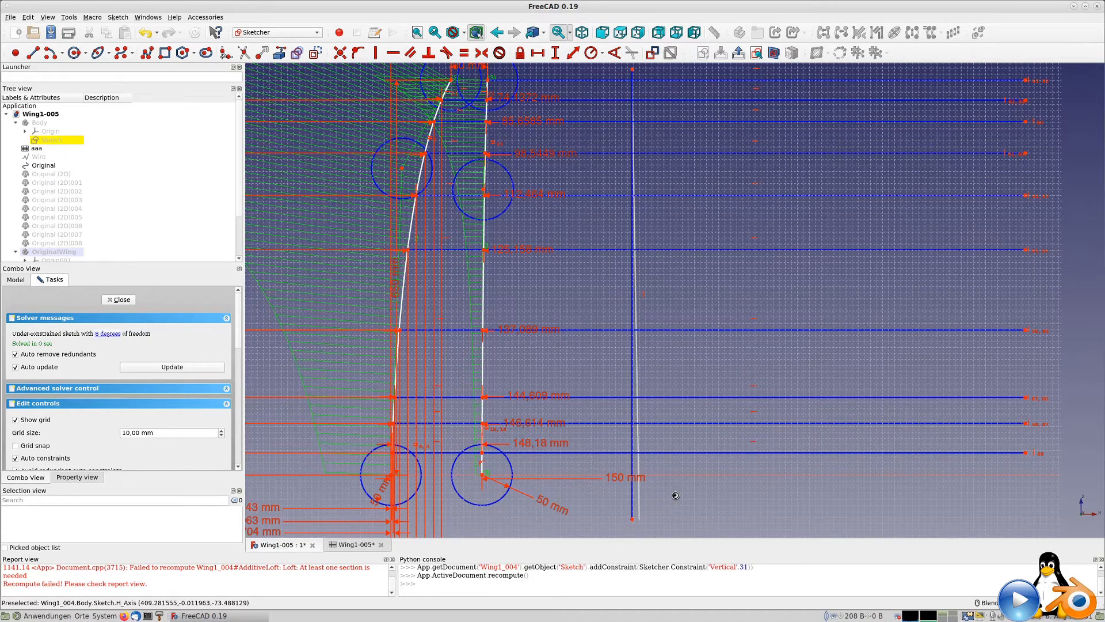
scroll(662, 497, "down", 2)
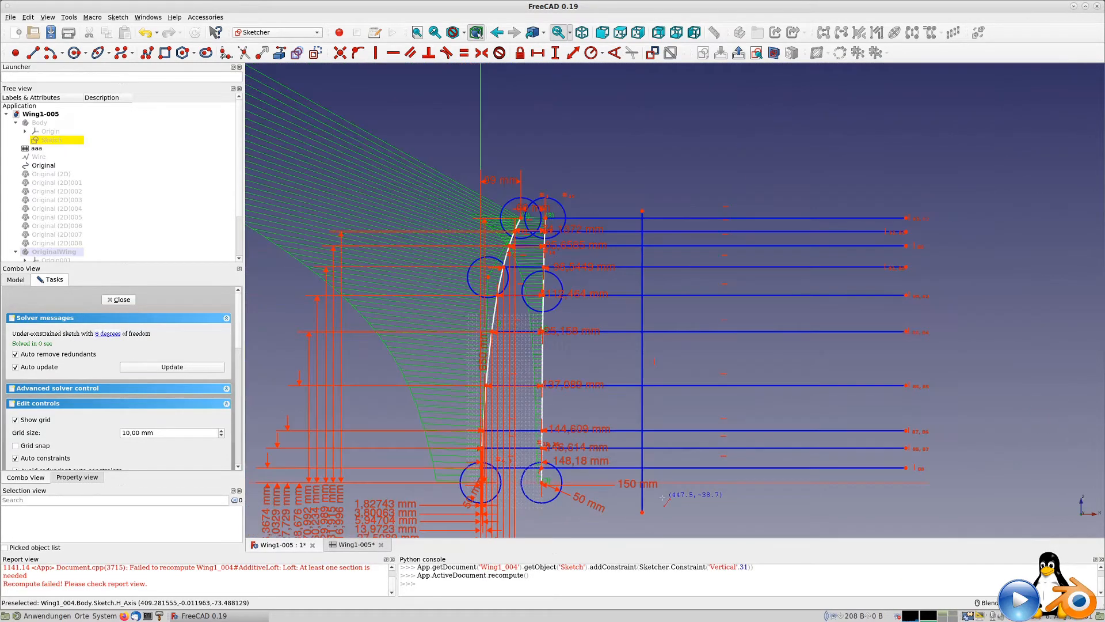
middle_click_drag(664, 502, 632, 358)
right_click(633, 379)
Step: Constrain the horizontal distance from the vertical construction line's lower endpoint to the vertical axis to 400 mm
left_click(611, 370)
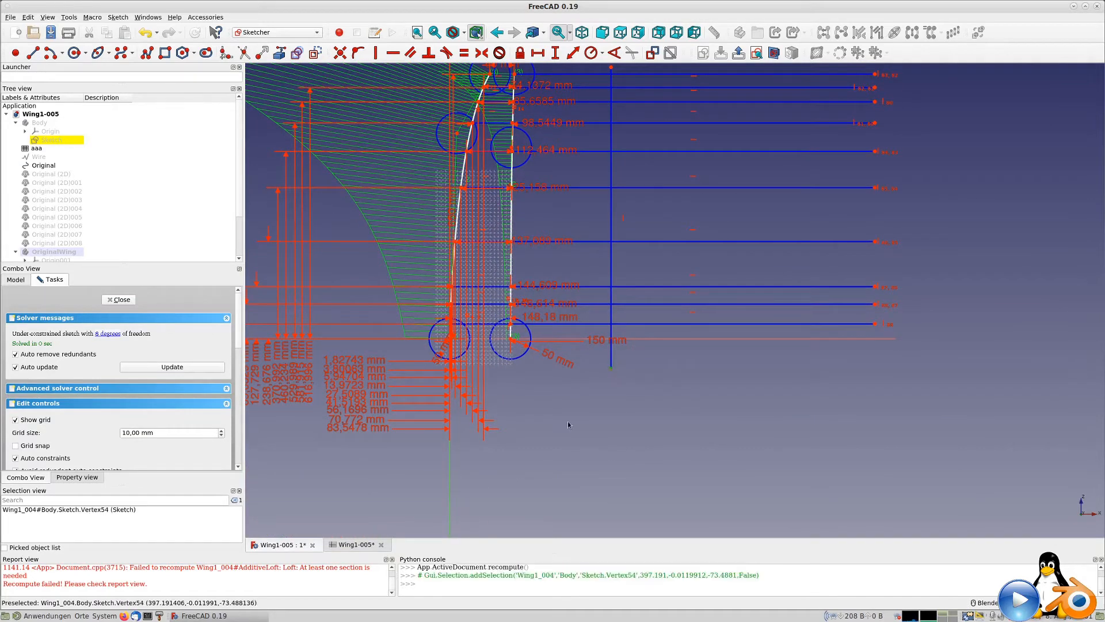
left_click(447, 483)
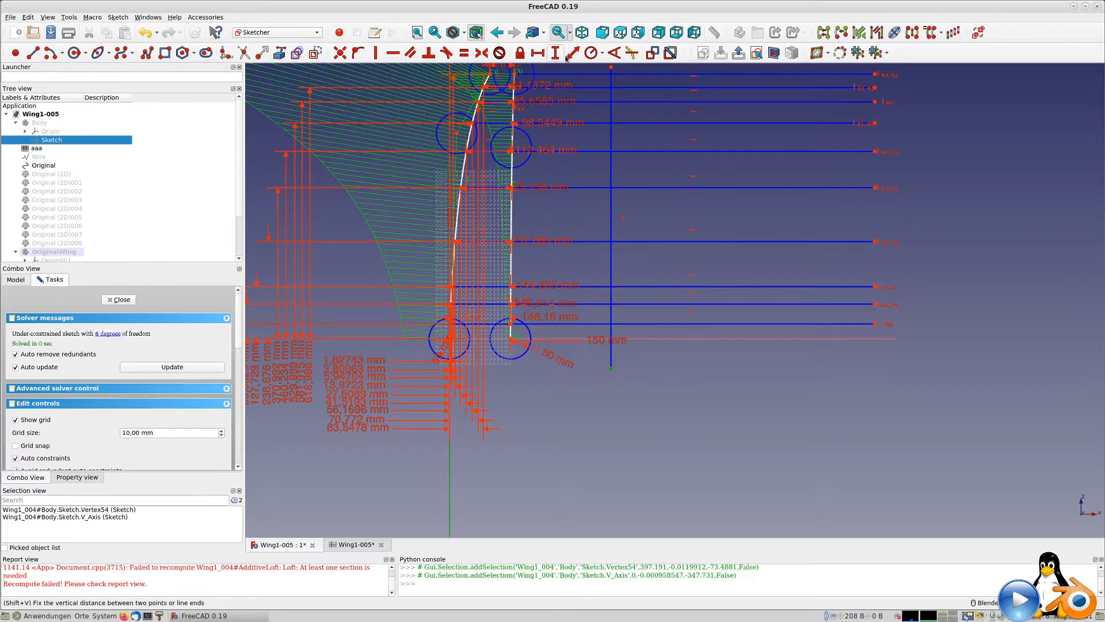
left_click(538, 52)
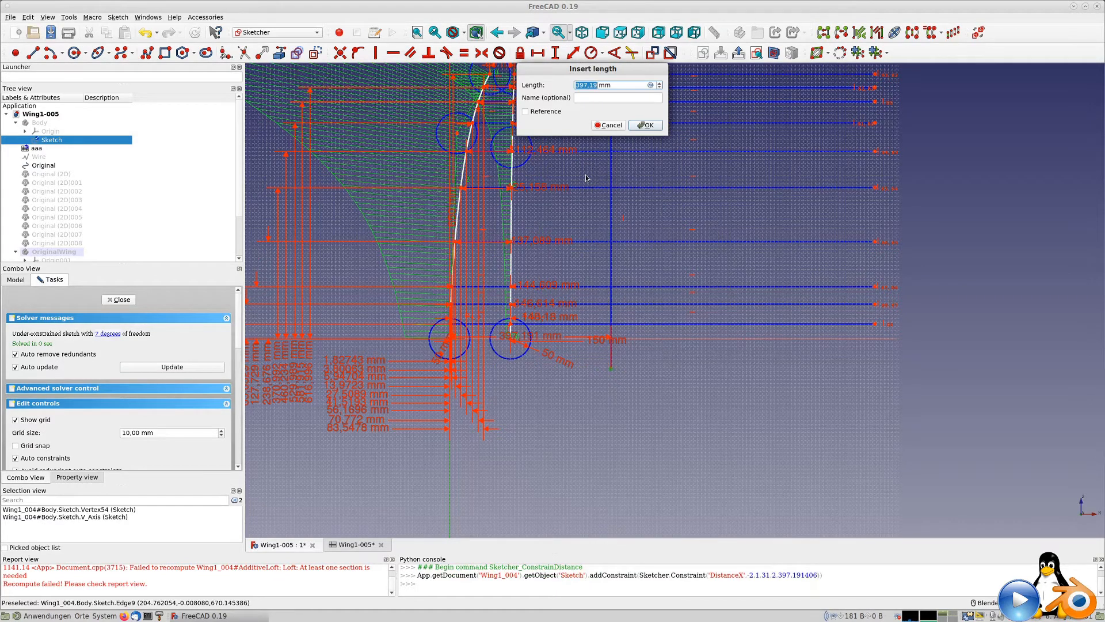
type("400")
key("Return")
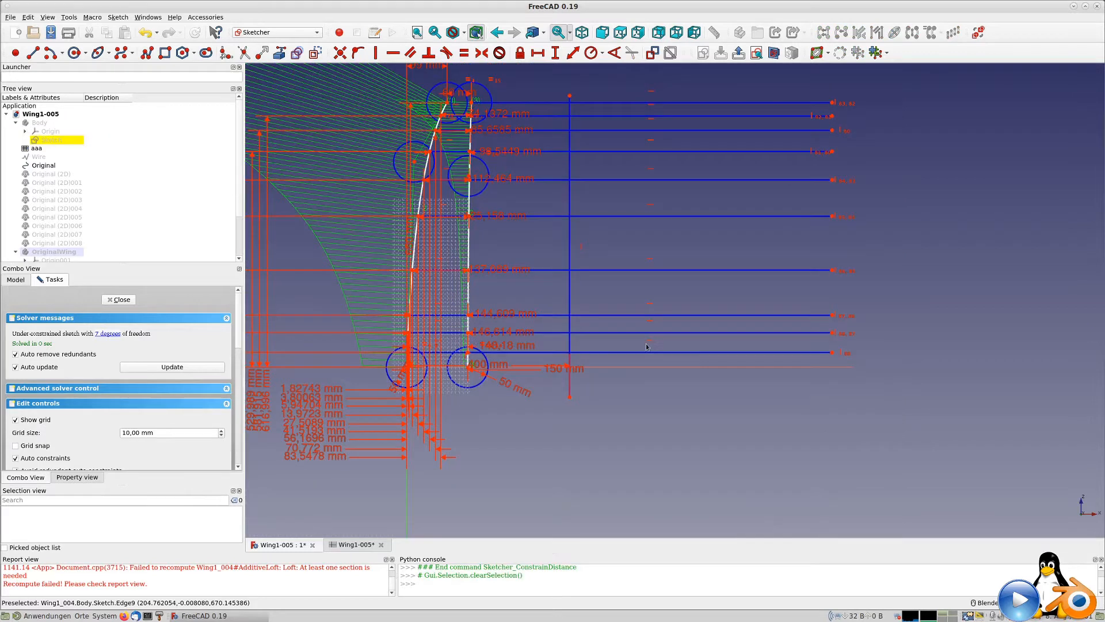
Step: Start a non-construction polyline on the lowest horizontal construction line, about 418 mm from the vertical axis, and place points up through the fifth line, drifting outward
scroll(576, 368, "up", 5)
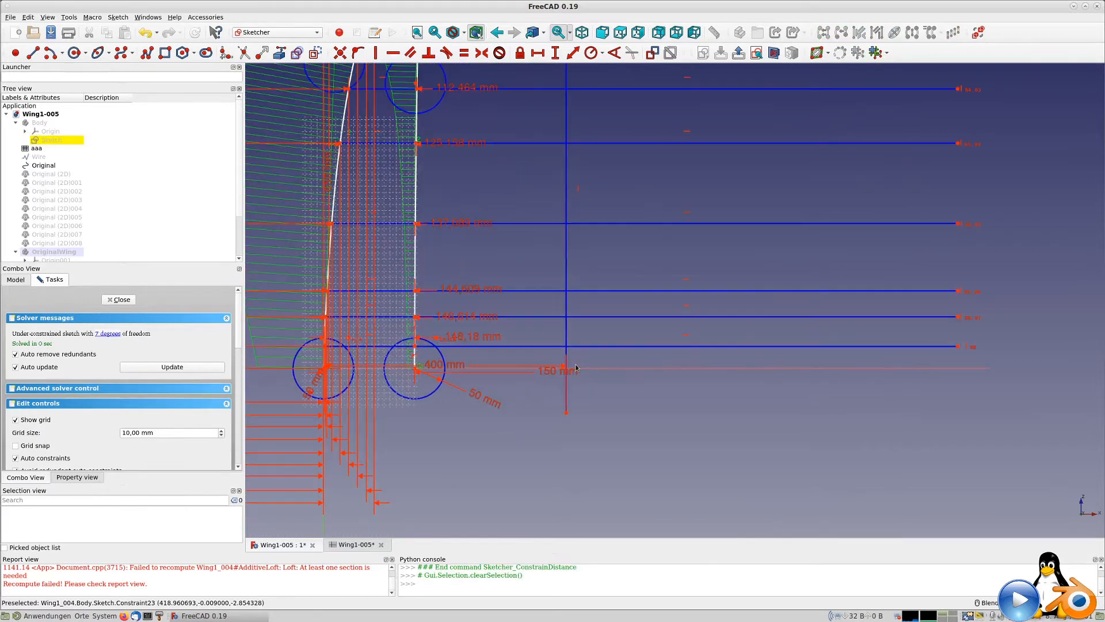
scroll(576, 367, "down", 2)
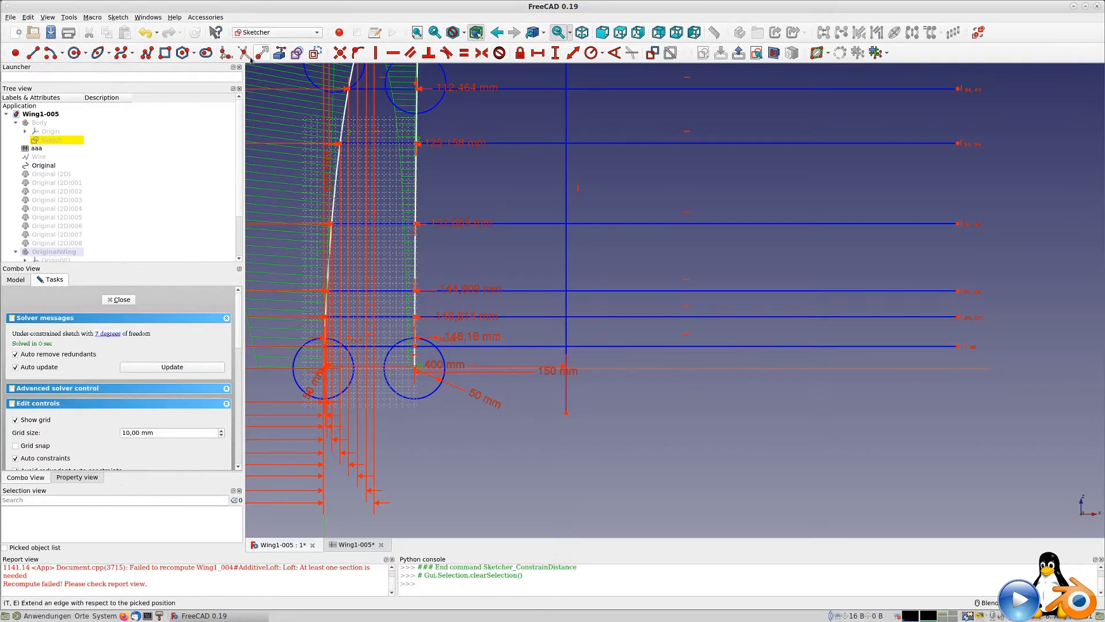
left_click(315, 53)
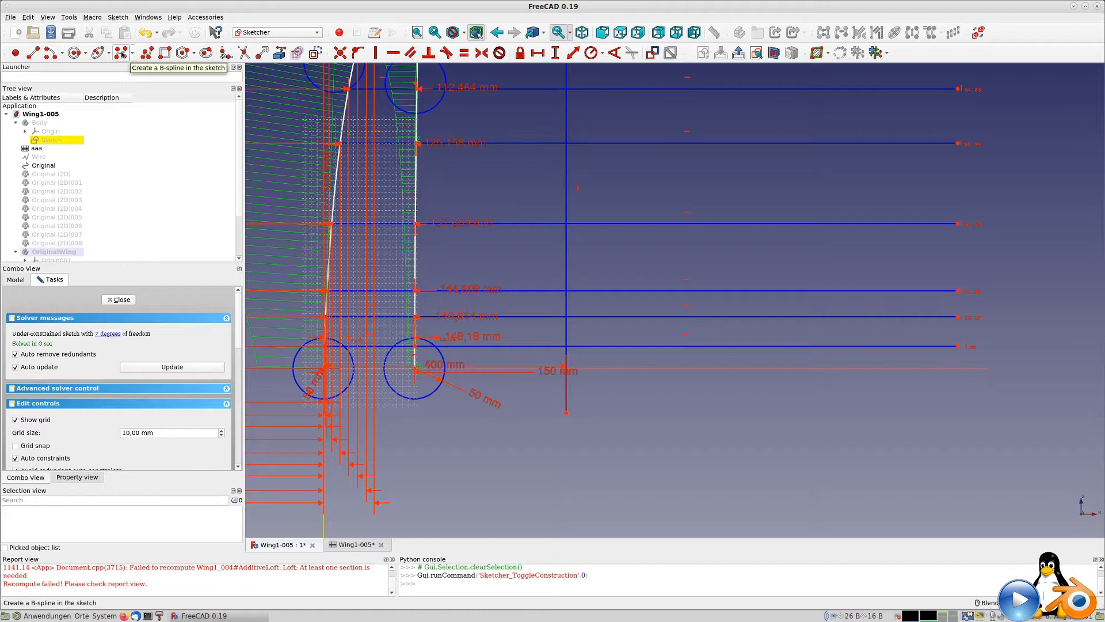
left_click(147, 54)
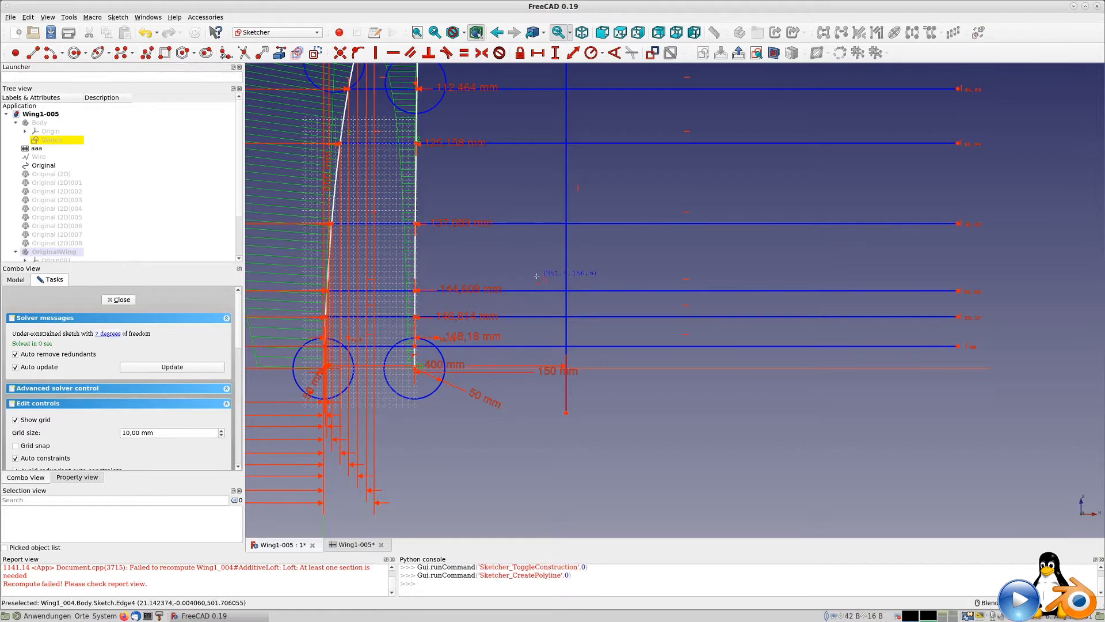
left_click(577, 349)
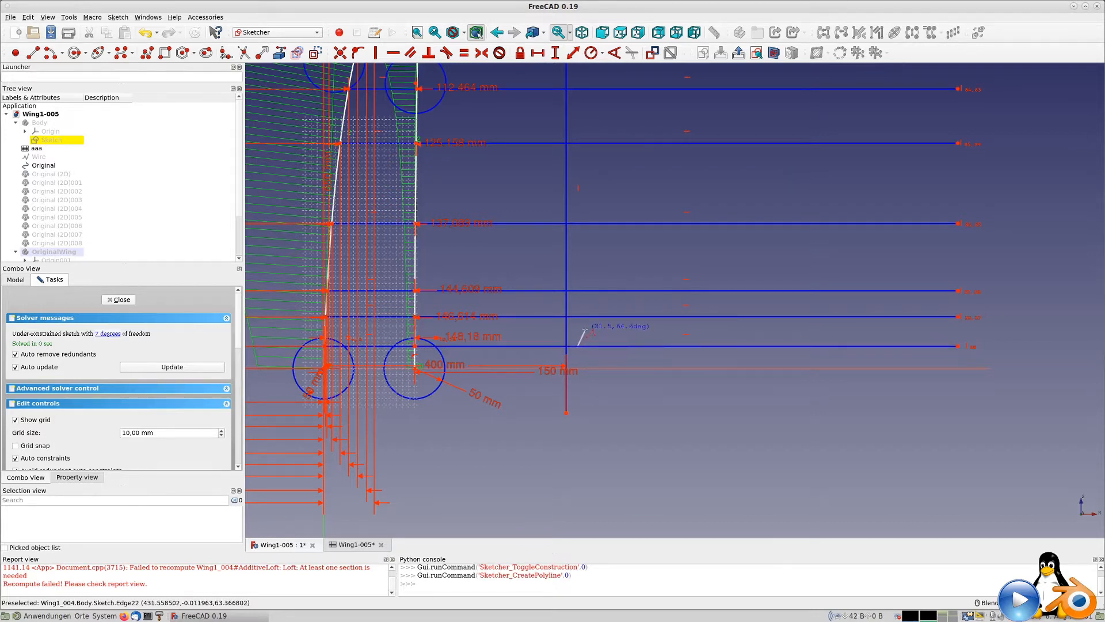
left_click(583, 316)
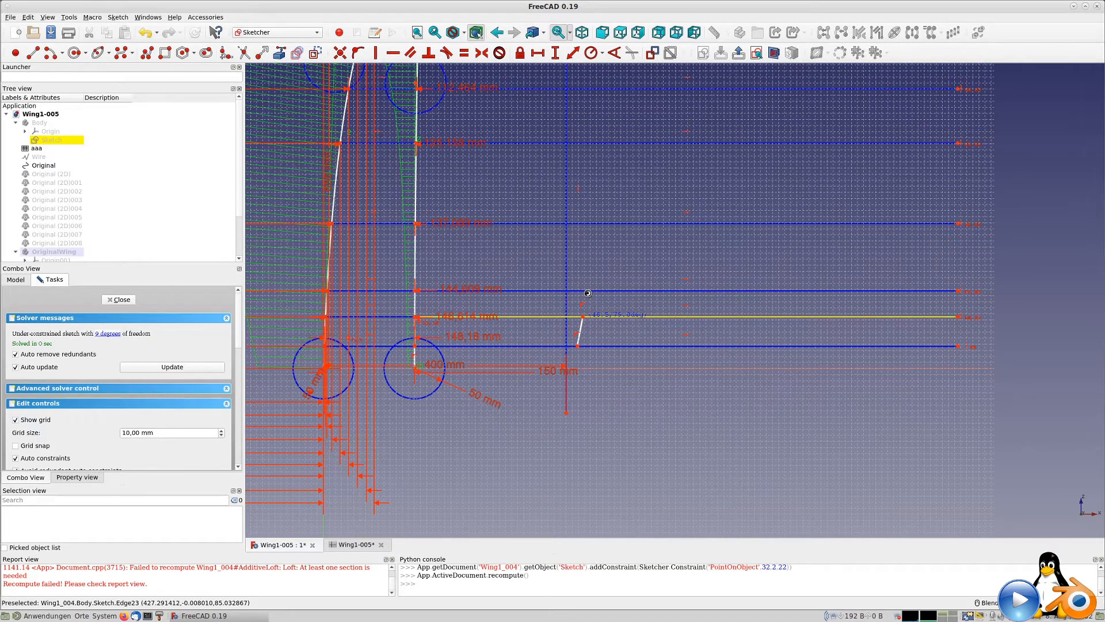
left_click(588, 291)
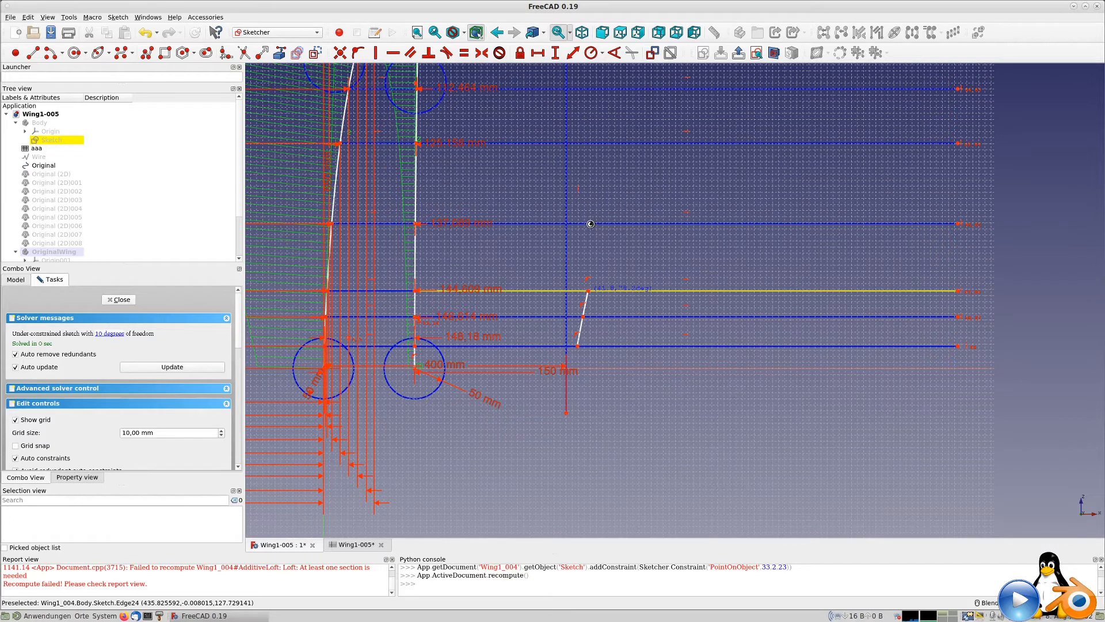
left_click(593, 225)
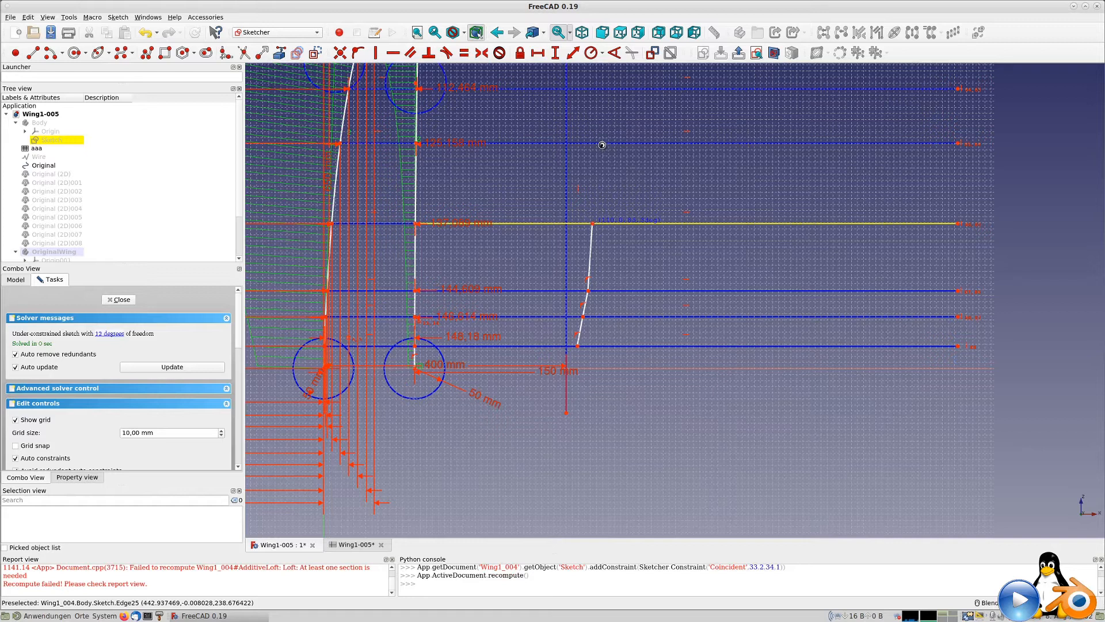
left_click(603, 145)
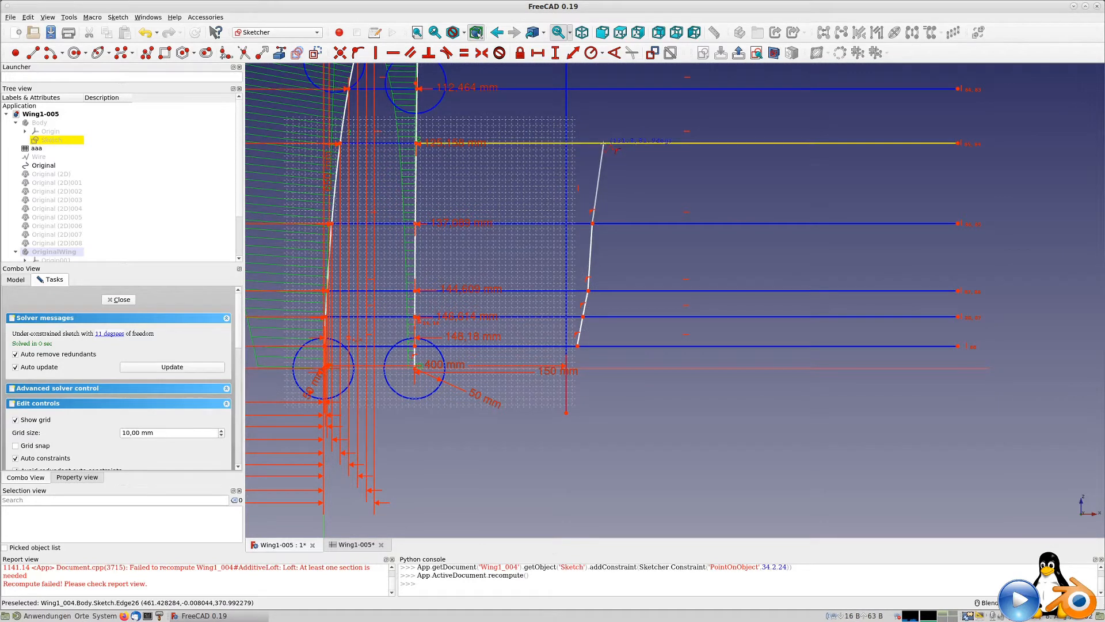
left_click(603, 142)
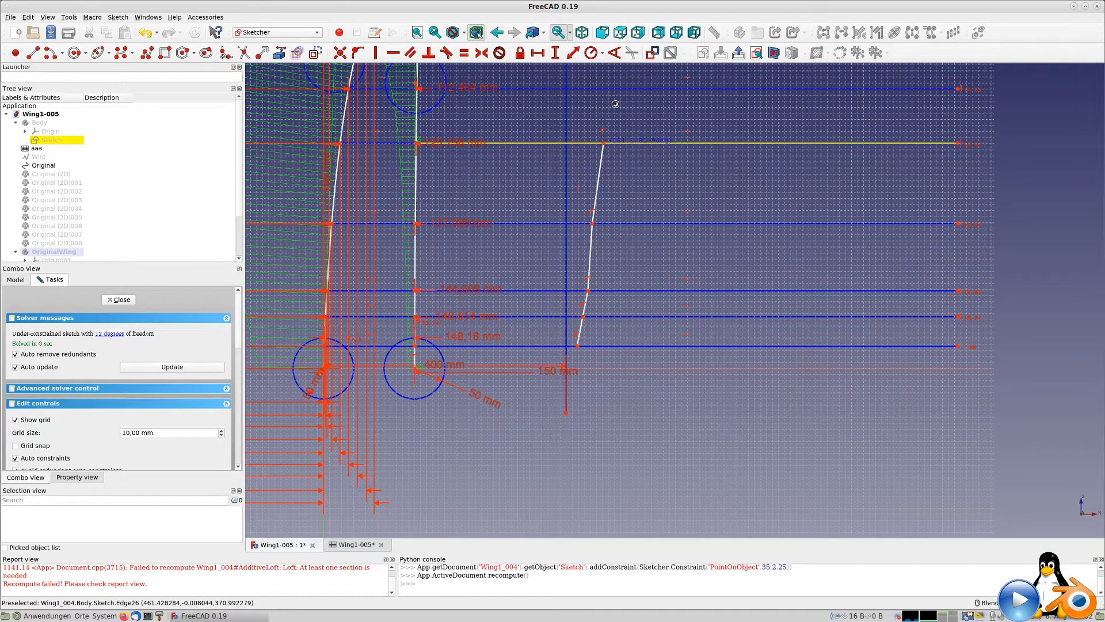
Step: Continue the polyline through the upper five horizontal construction lines, outward to the 85.6585 mm rib's line and back inward to the wing-tip line, and finish it
mouse_move(615, 105)
middle_mouse_down("shift")
mouse_move(605, 167)
mouse_move(560, 255)
middle_mouse_up("shift")
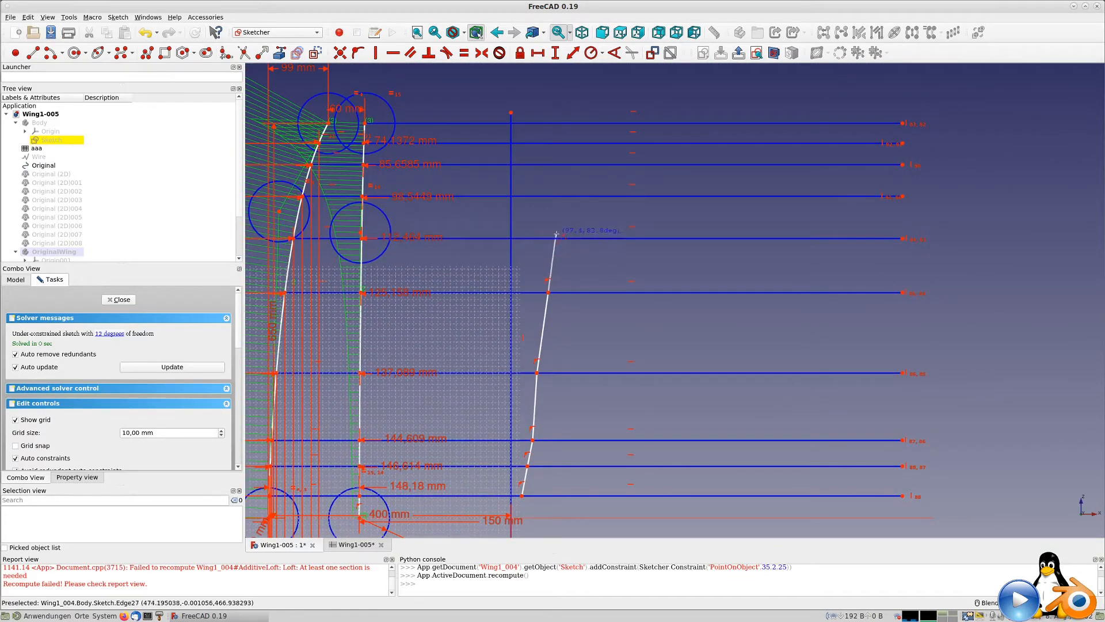
left_click(557, 238)
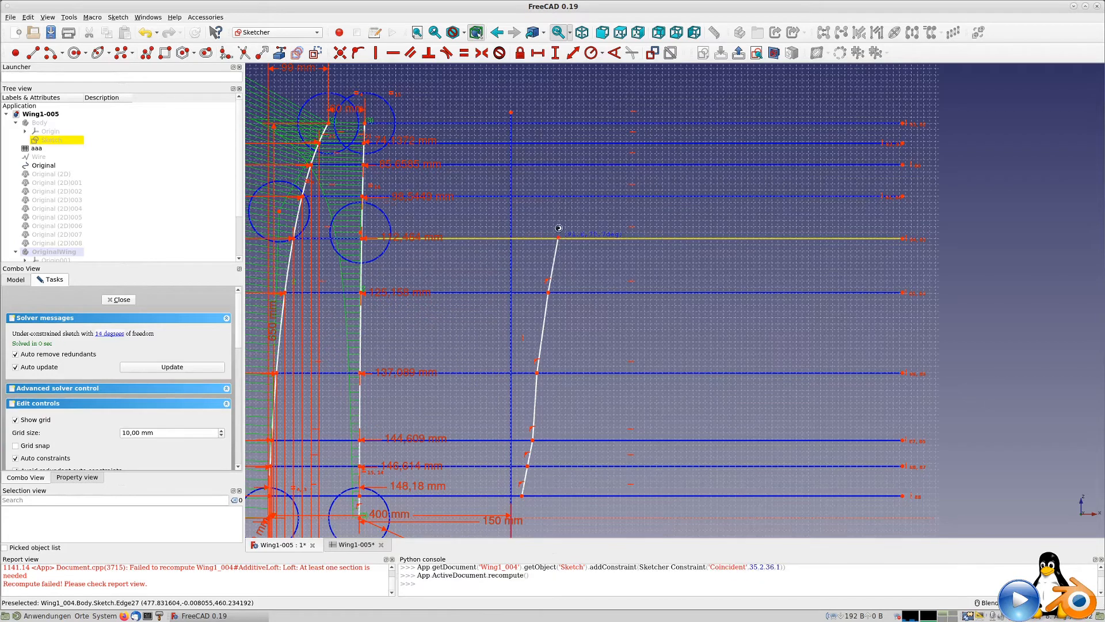
left_click(565, 197)
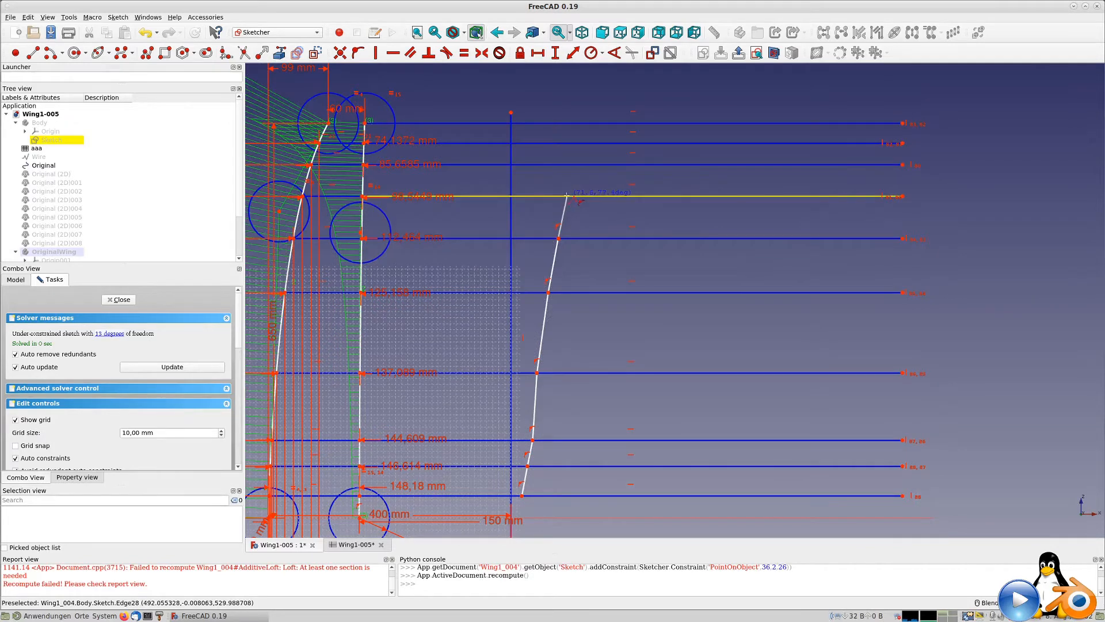
left_click(568, 197)
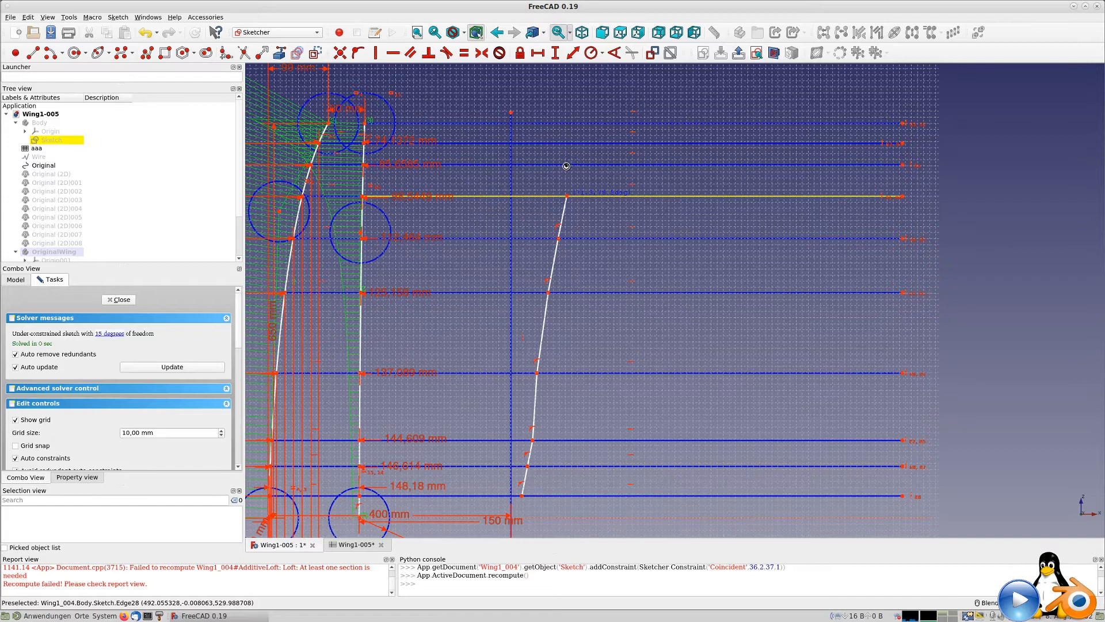
left_click(567, 166)
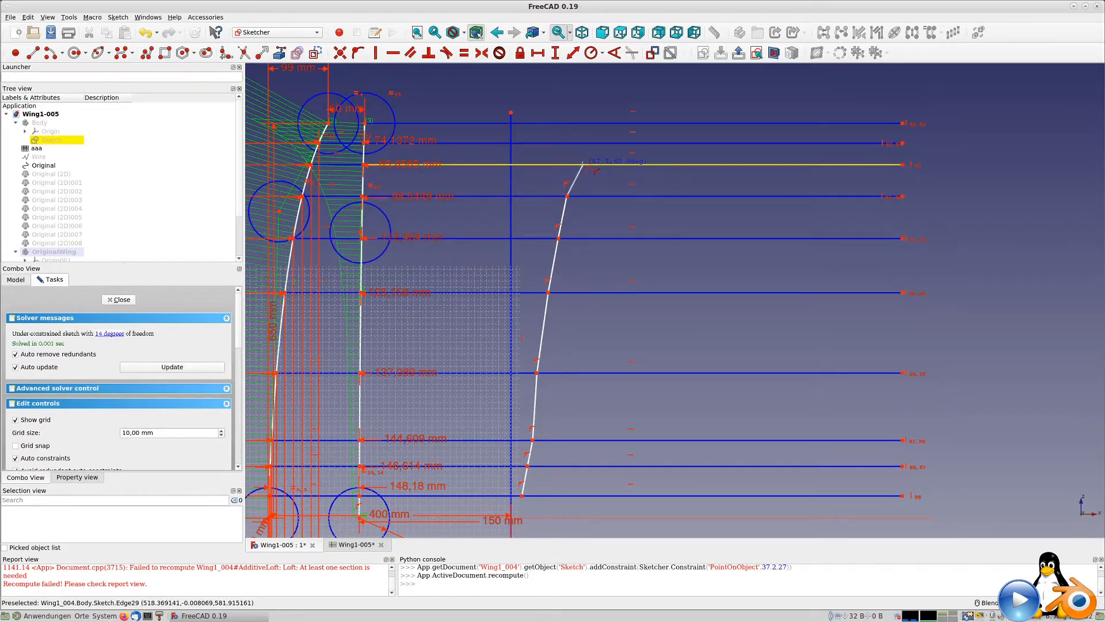
left_click(583, 165)
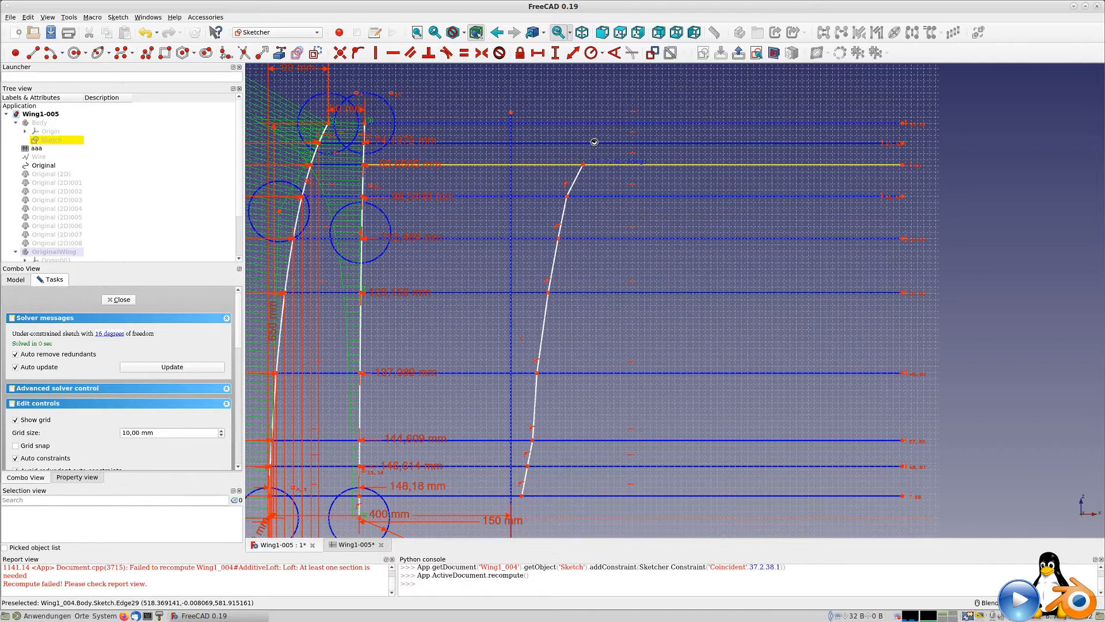
left_click(597, 142)
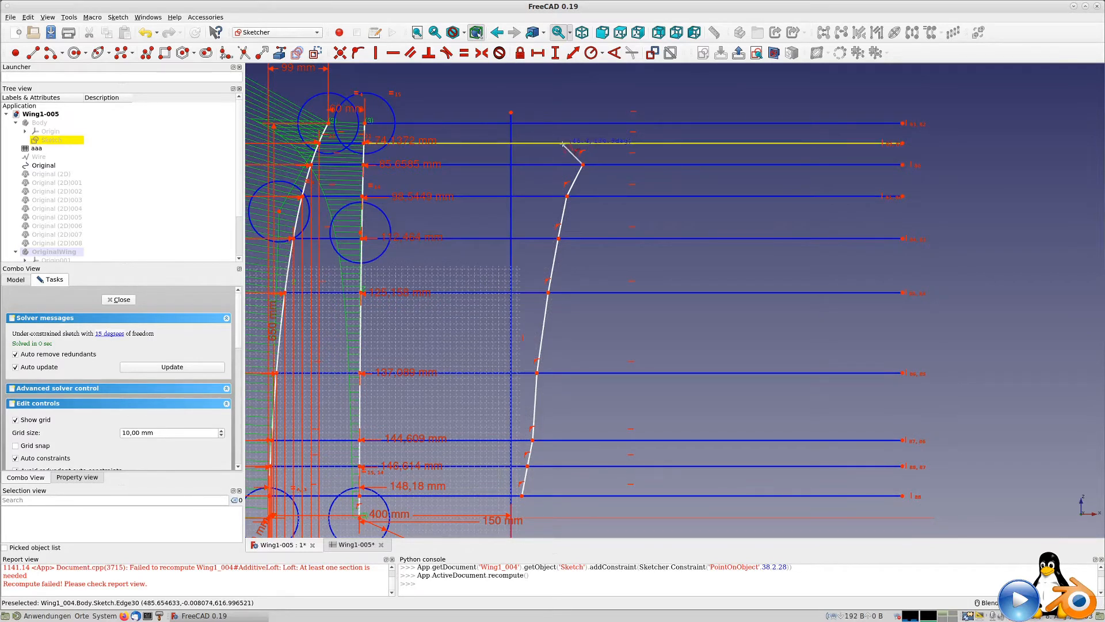
left_click(563, 144)
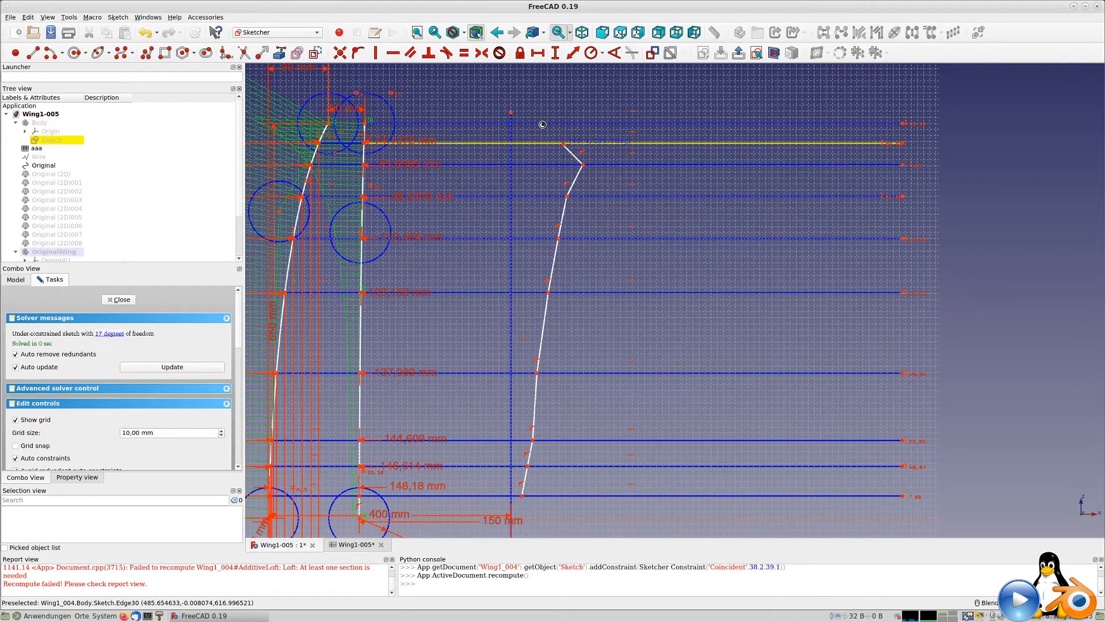
left_click(545, 125)
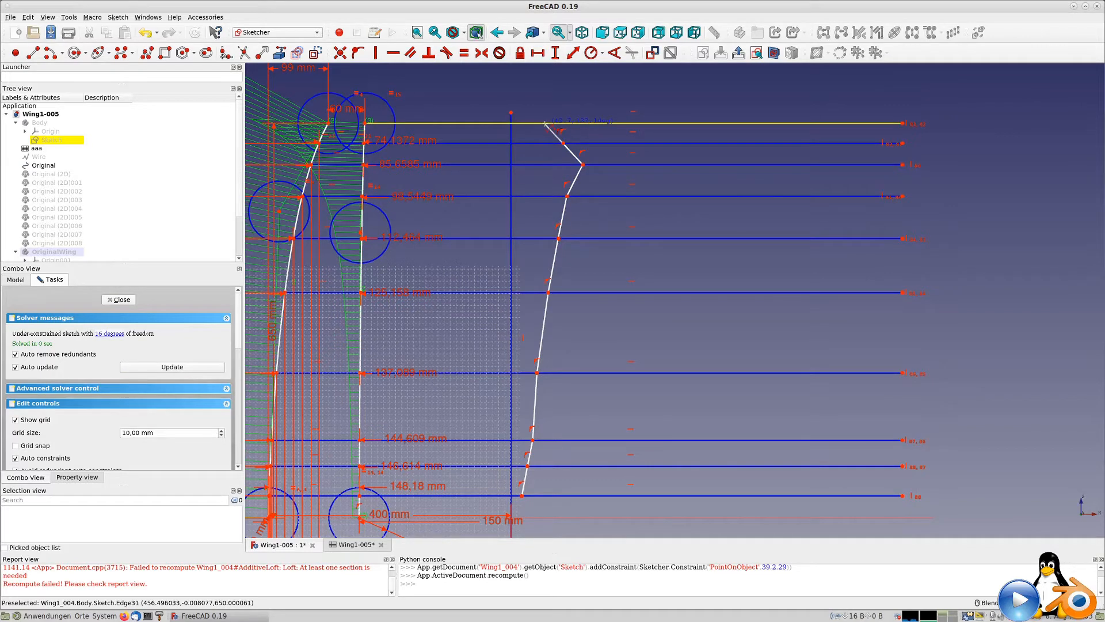
left_click(546, 125)
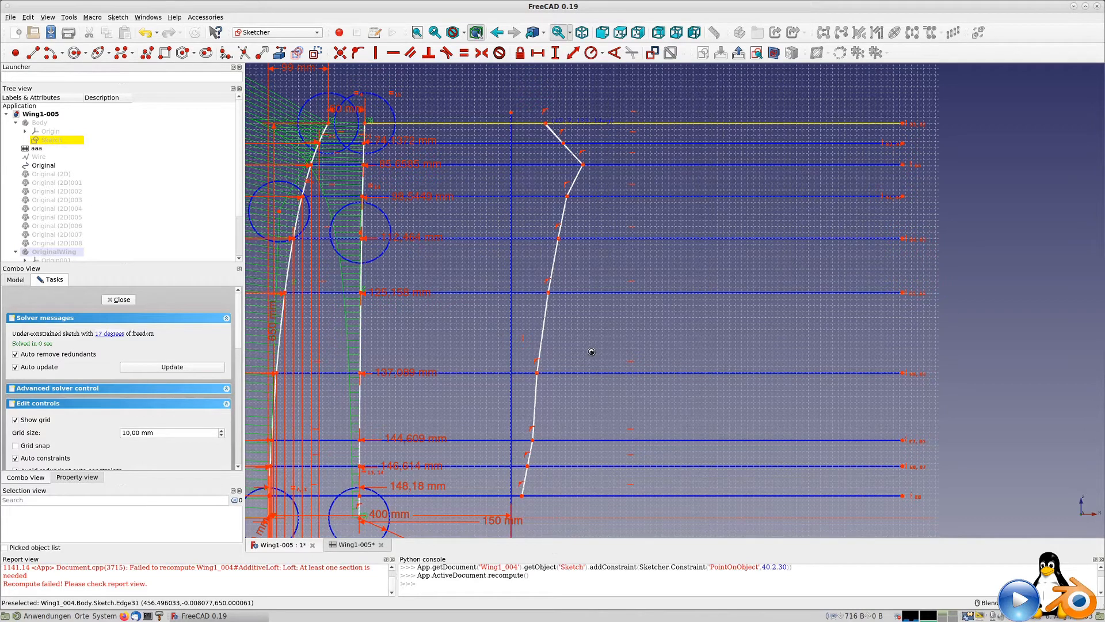
right_click(551, 185)
right_click(534, 481)
Step: Add a horizontal reference dimension named YW2 from the polyline's lowest point to the vertical axis and place it below the wing planform
scroll(522, 499, "down", 3)
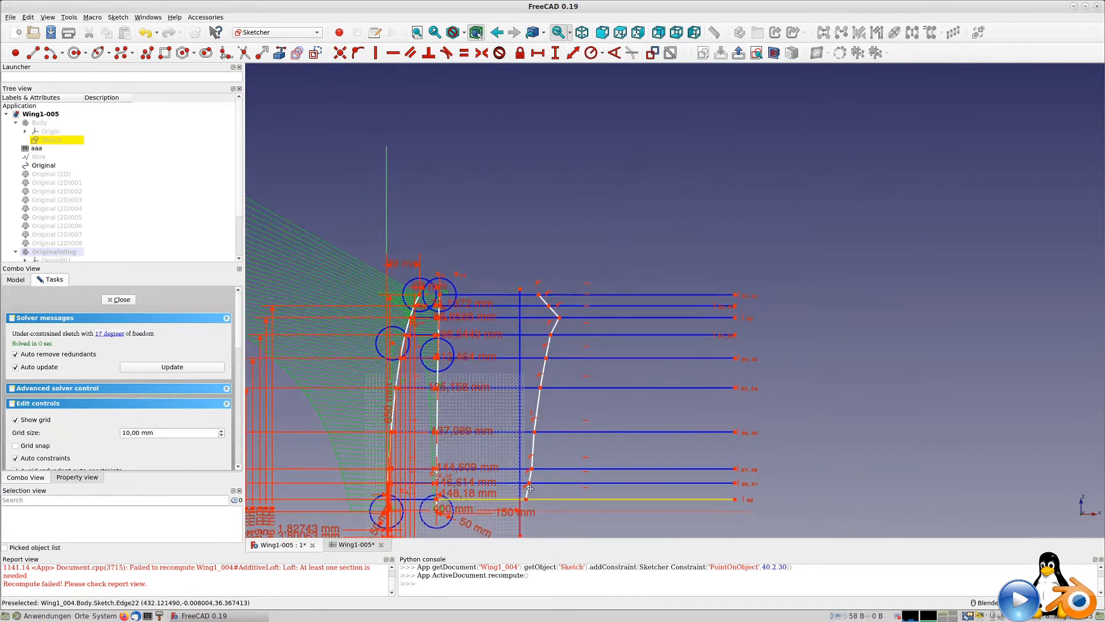
middle_click_drag(522, 499, 507, 277)
left_click(505, 273)
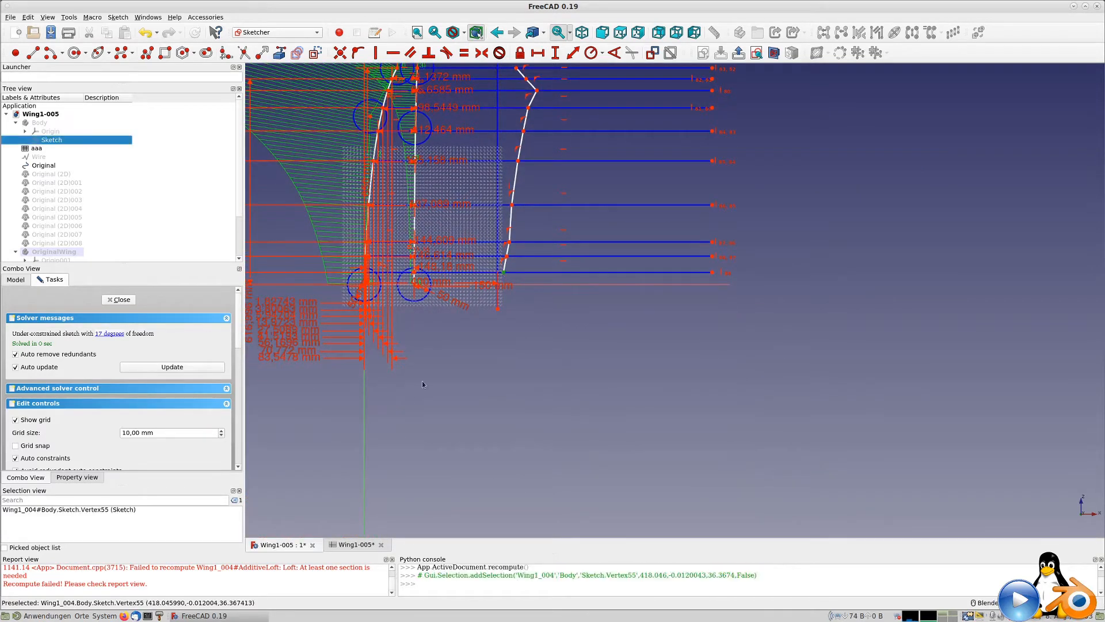
left_click(366, 403)
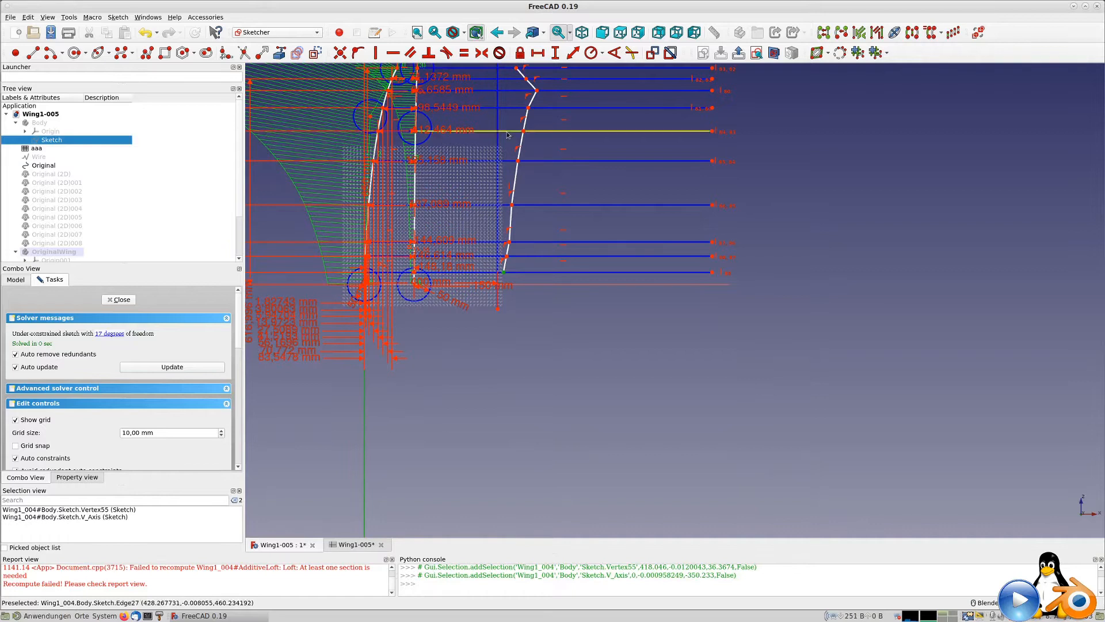
left_click(572, 53)
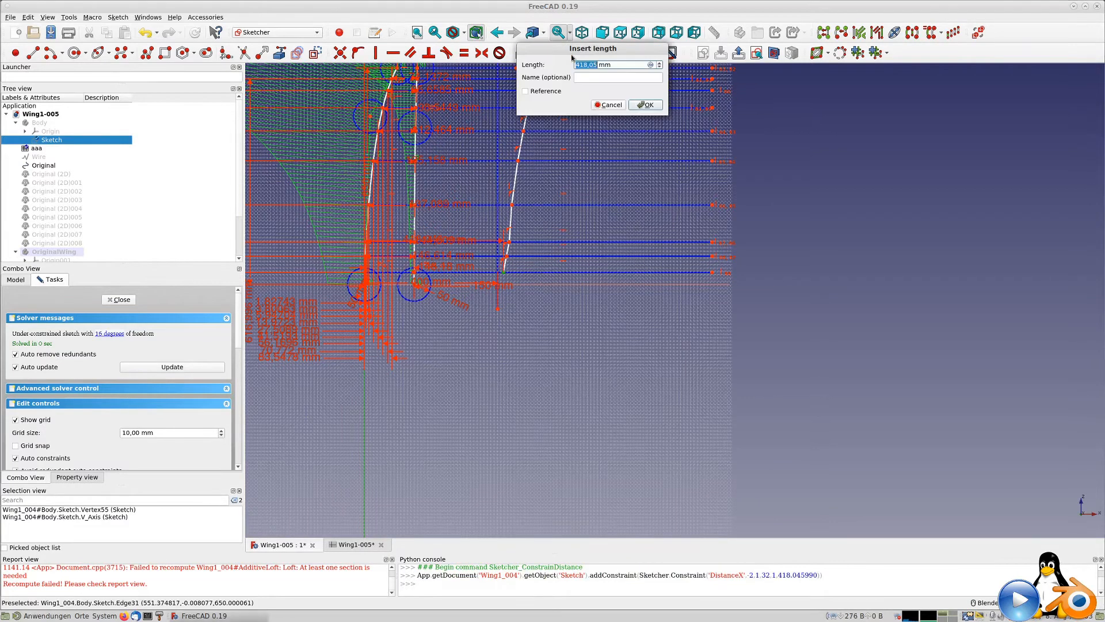
left_click(539, 93)
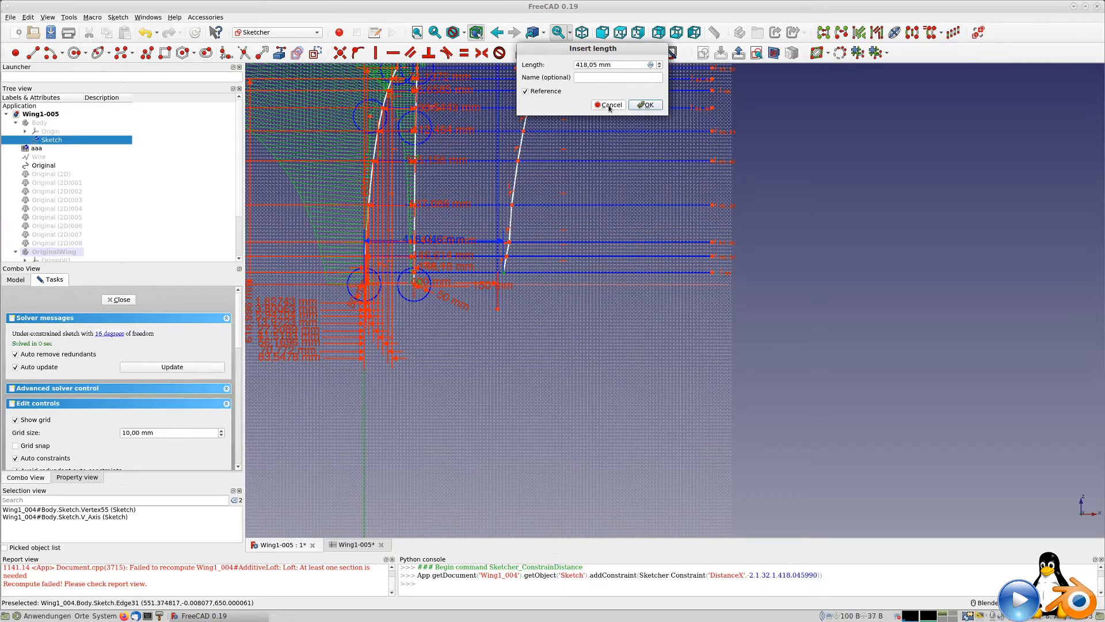
left_click(589, 79)
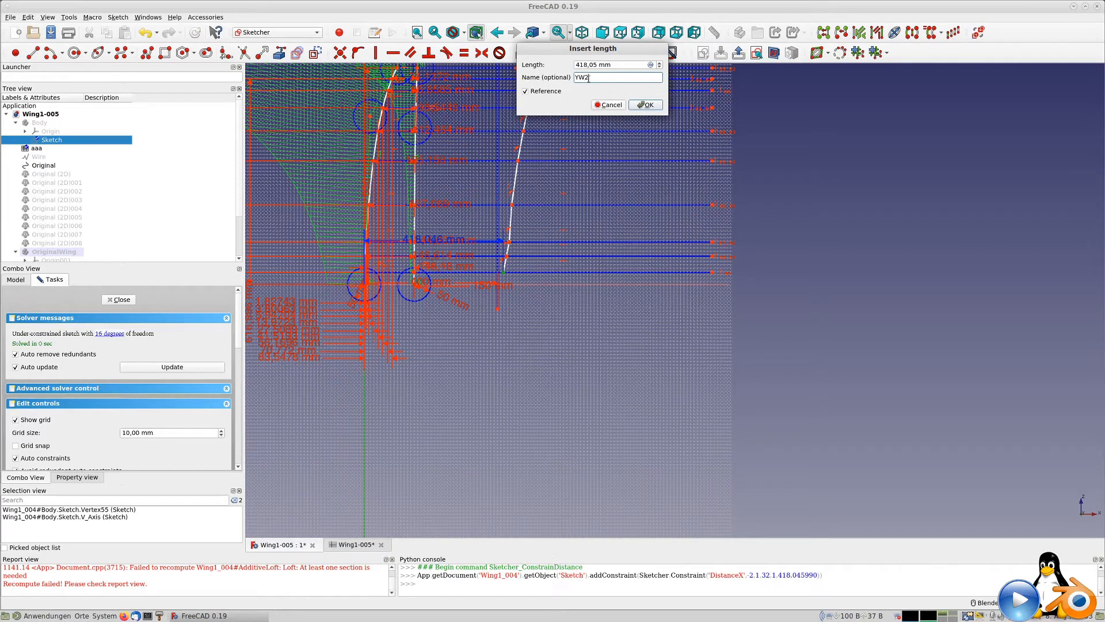
key("Return")
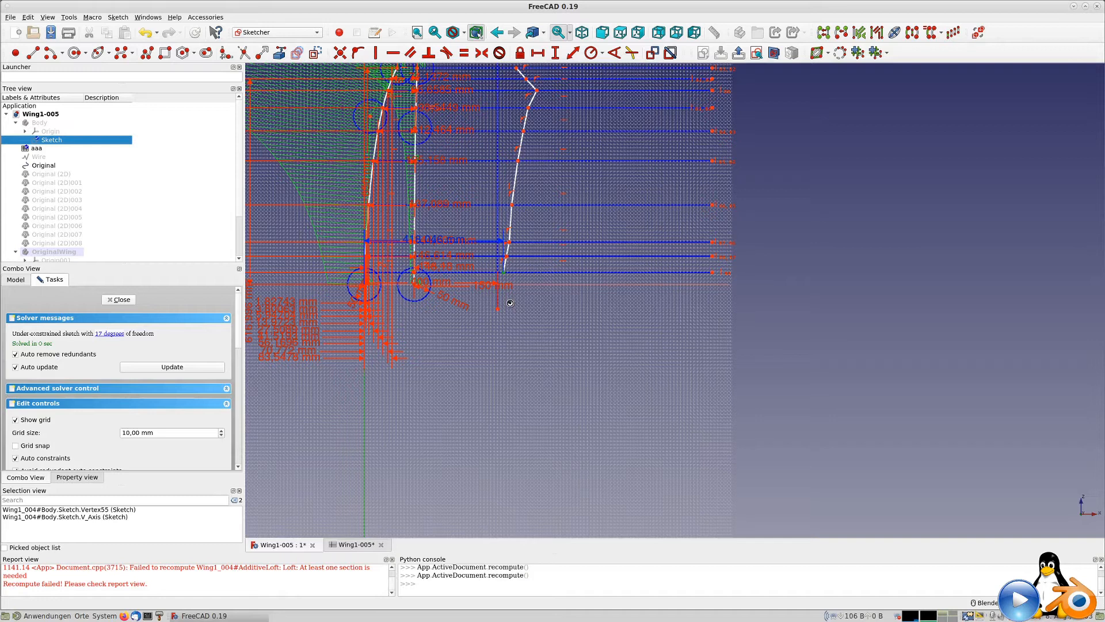
key("Escape")
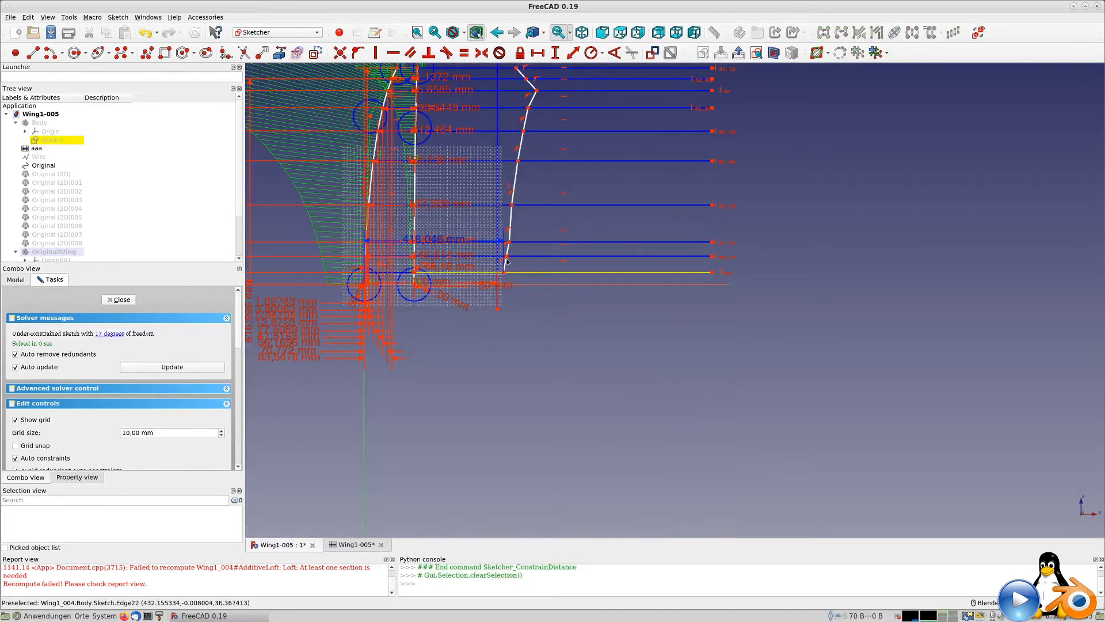
middle_click_drag(506, 191, 510, 223)
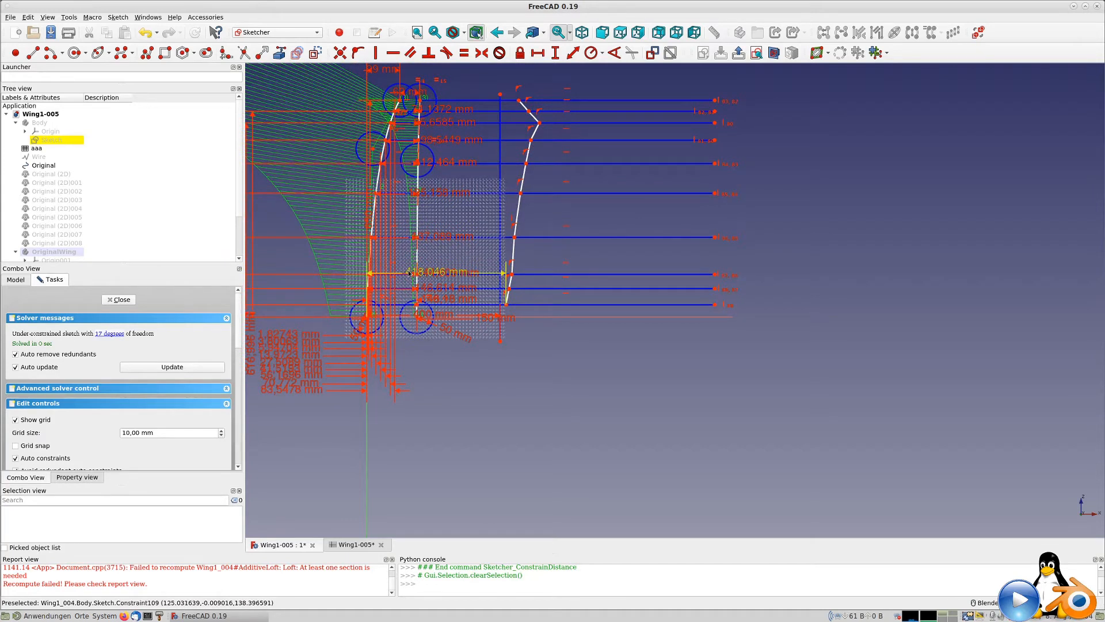
left_click_drag(409, 273, 440, 426)
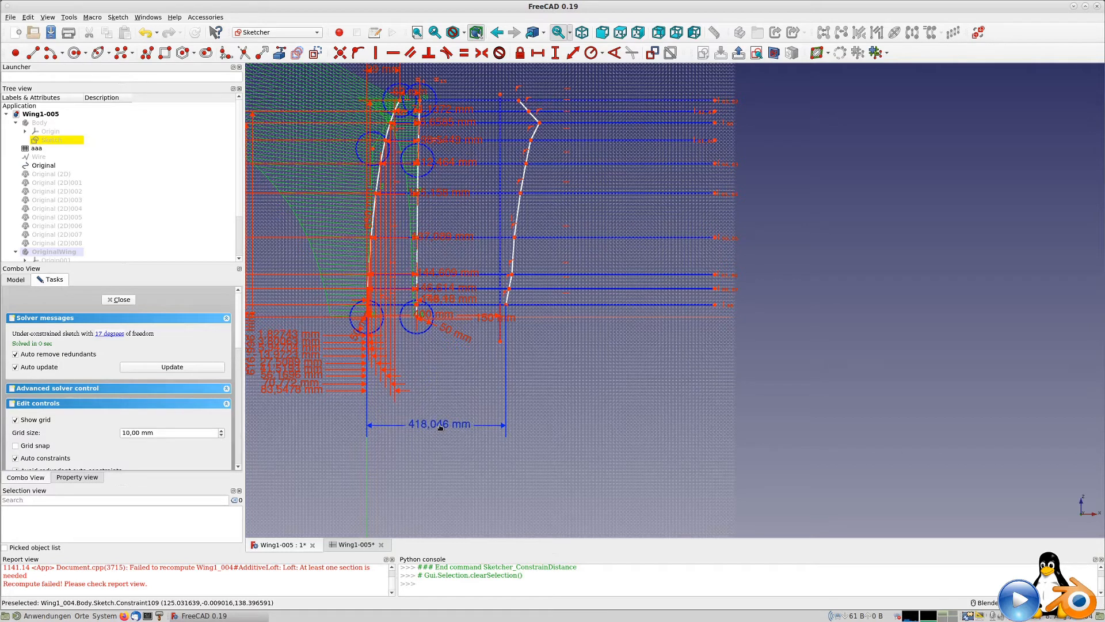
Step: Add a reference dimension named YW3 from the polyline's second-lowest point to the vertical axis and place it just below YW2
left_click(509, 290)
left_click(368, 444)
left_click(573, 52)
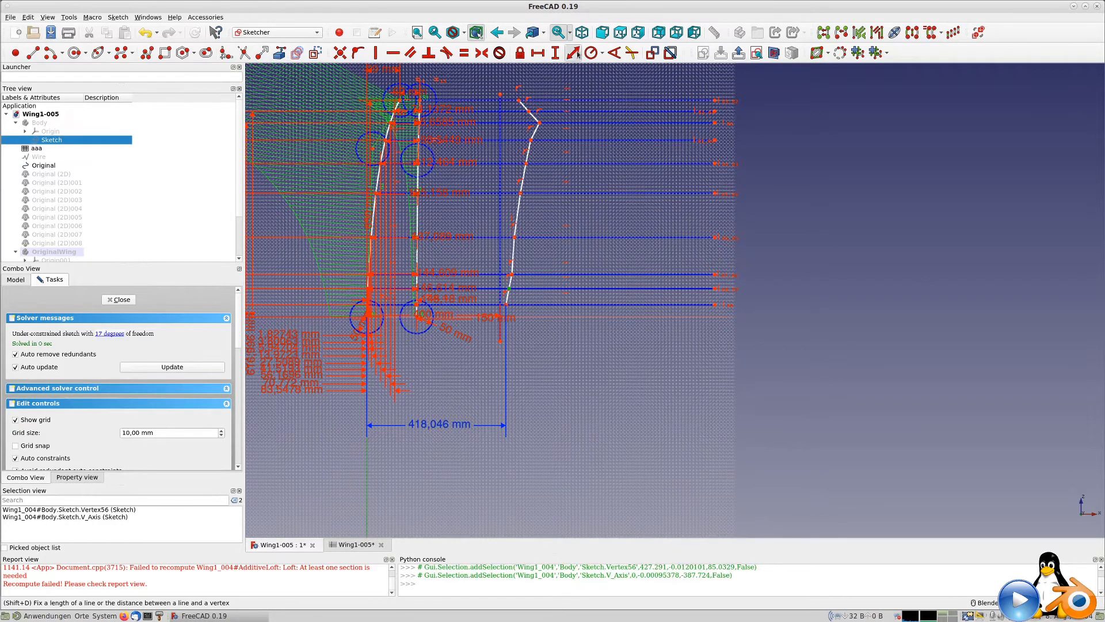
left_click(544, 111)
left_click(579, 97)
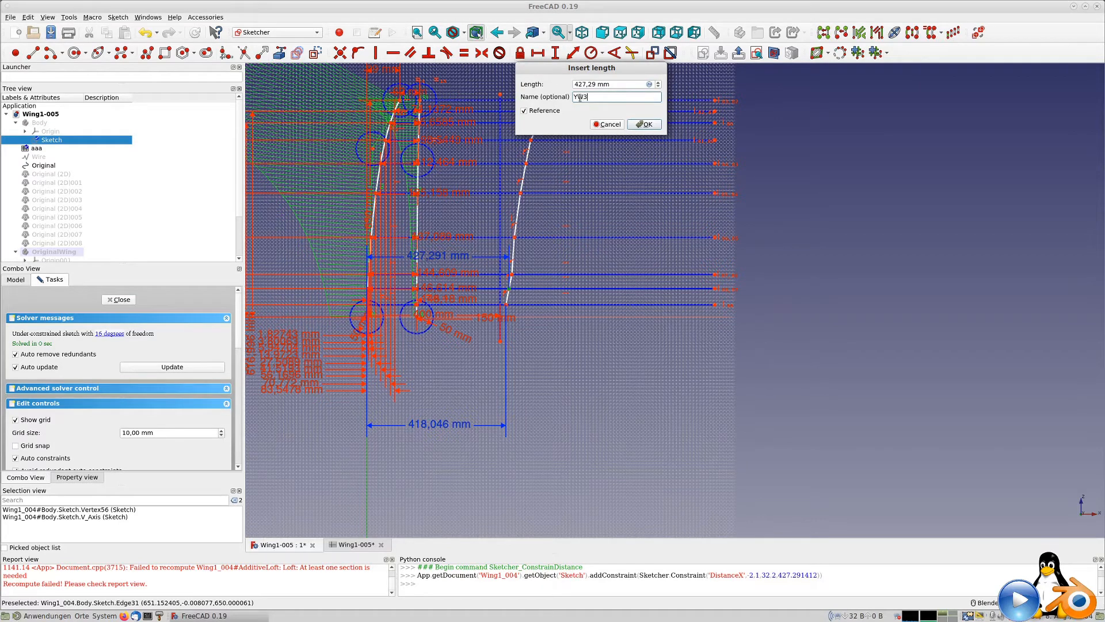
type("YW3")
key("Return")
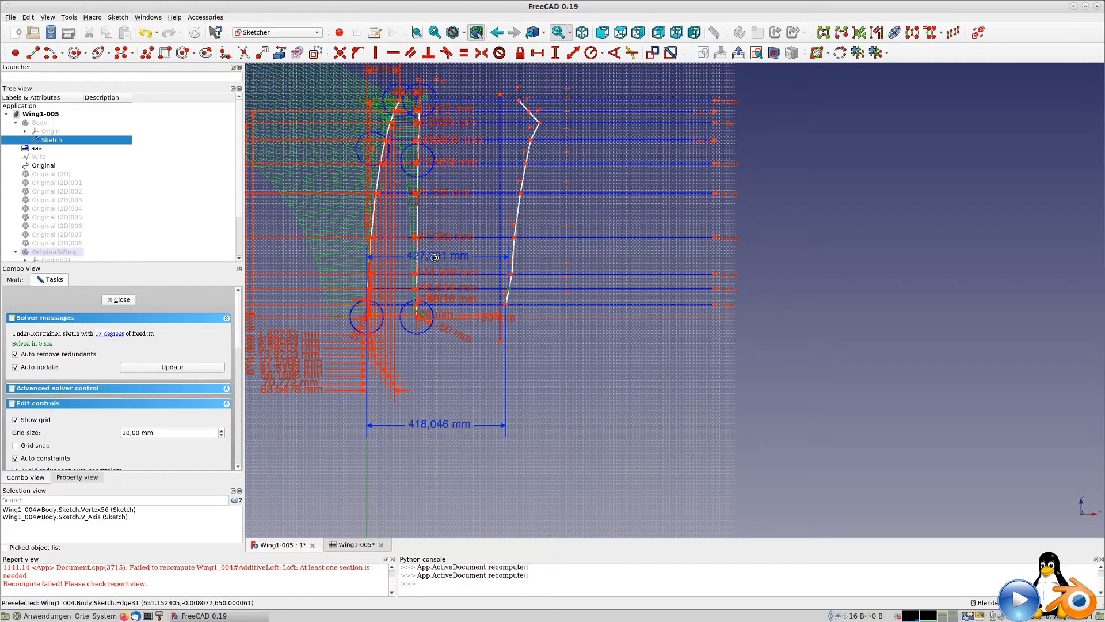
left_click_drag(433, 256, 439, 443)
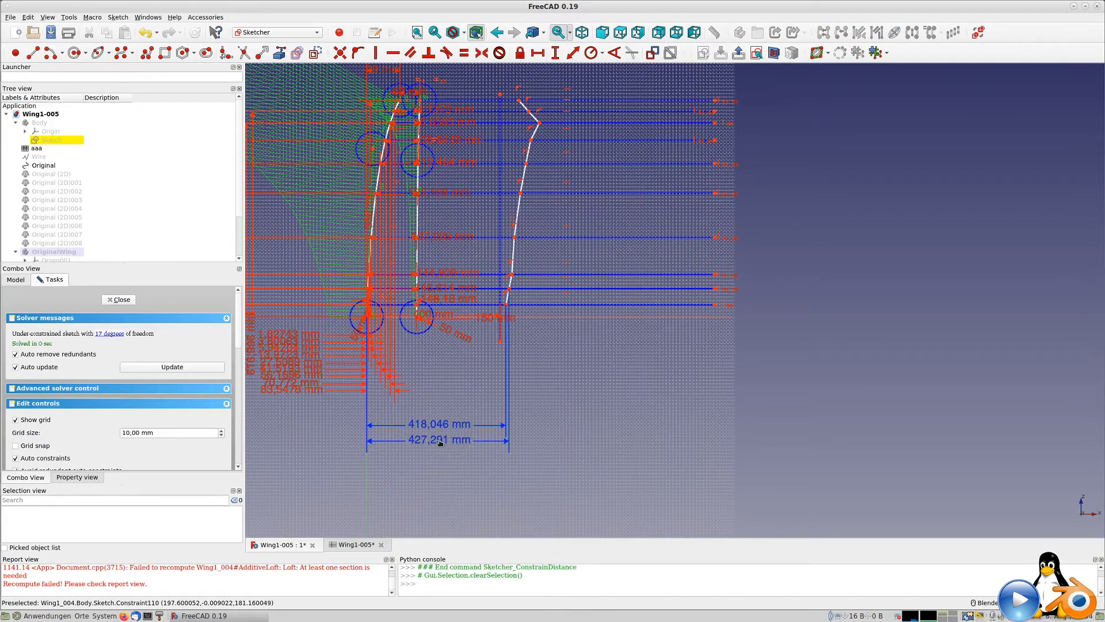
Step: Add a reference dimension named YW4 from the polyline's third-lowest point to the vertical axis and place it just below YW3
left_click(511, 275)
left_click(367, 474)
left_click(572, 52)
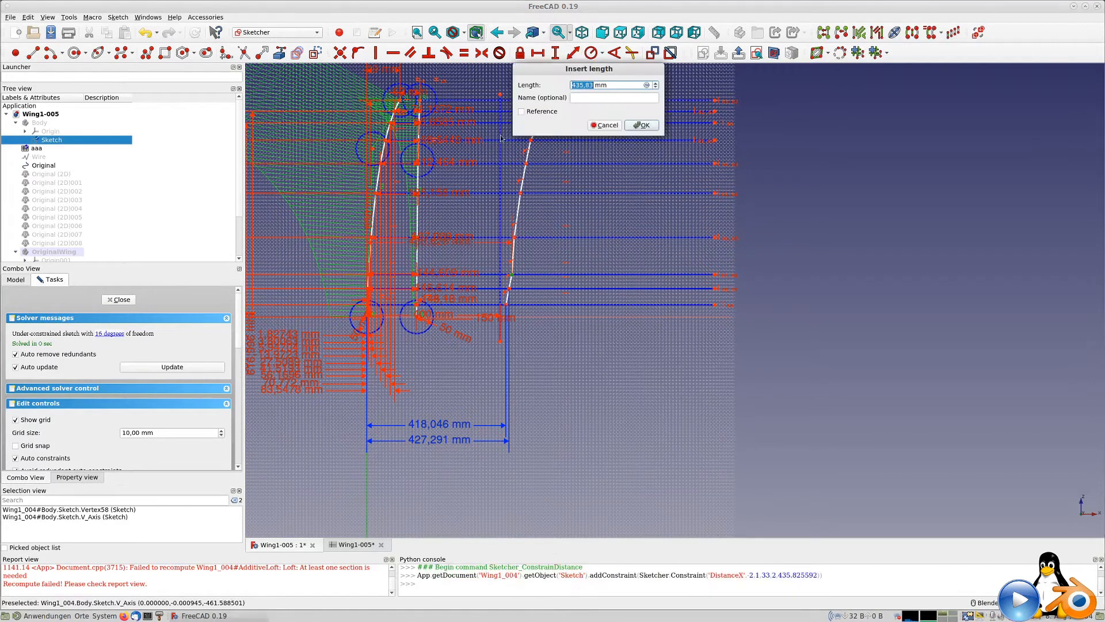
left_click(521, 111)
left_click(582, 97)
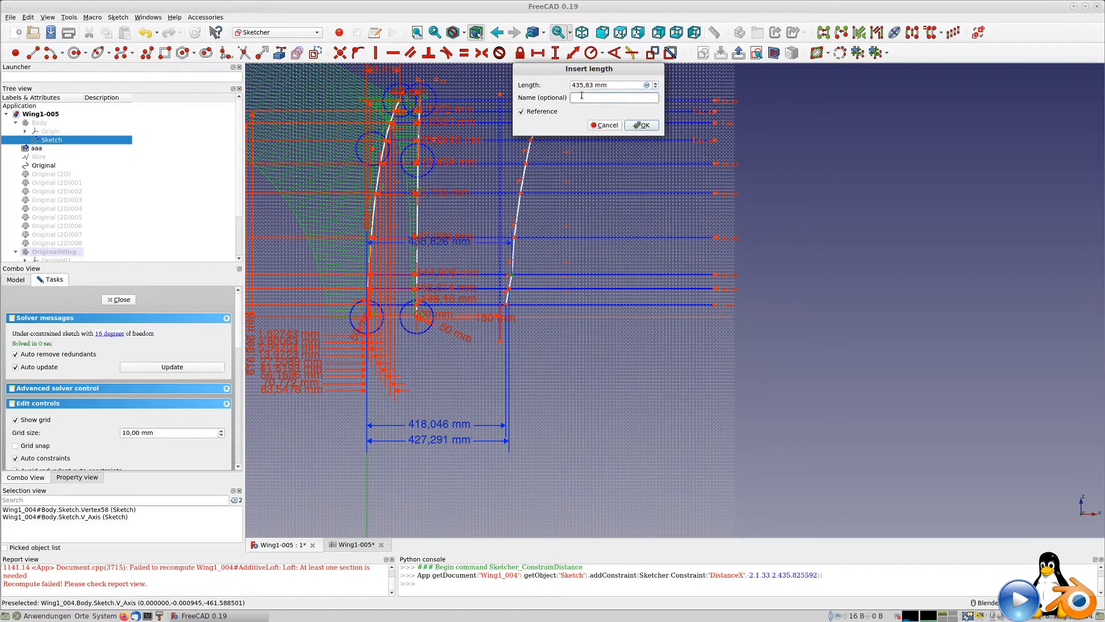
type("YW4")
key("Return")
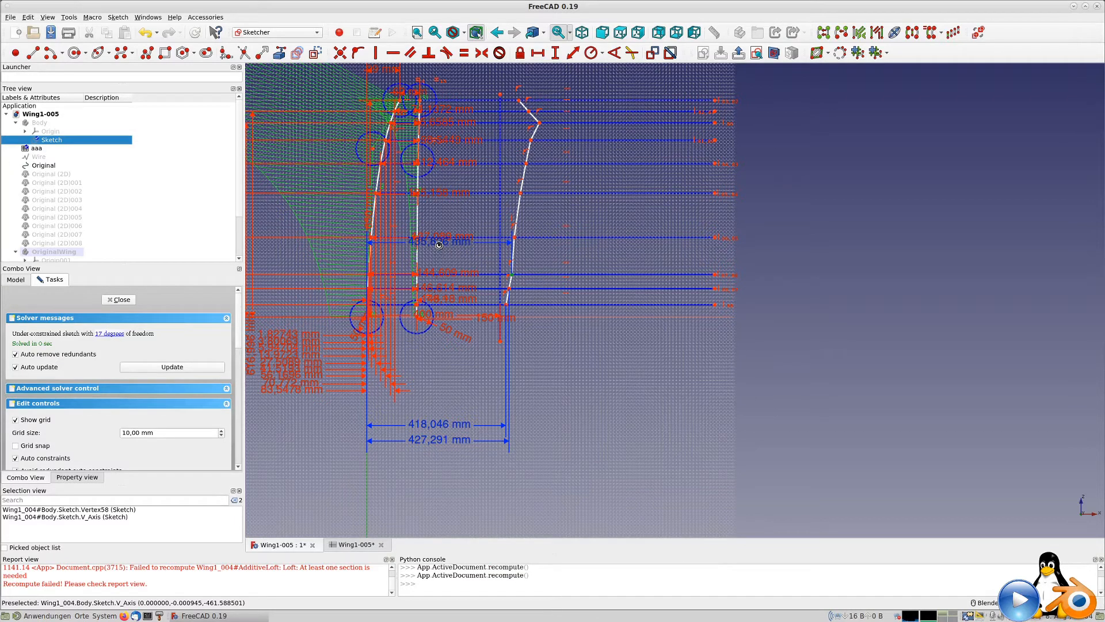
key("Escape")
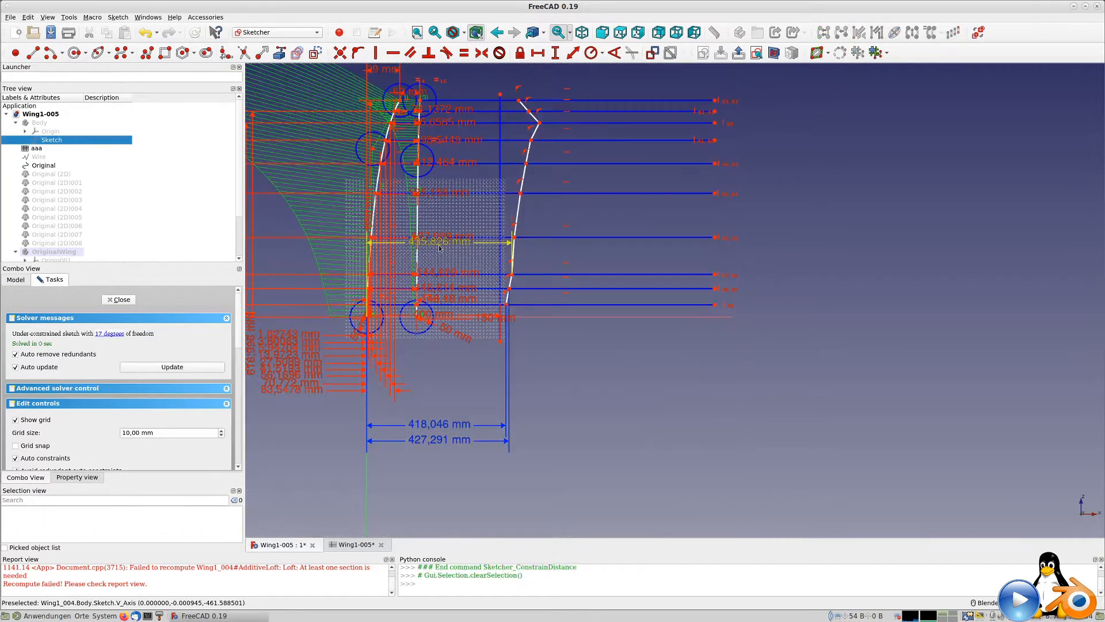
left_click_drag(440, 283, 433, 457)
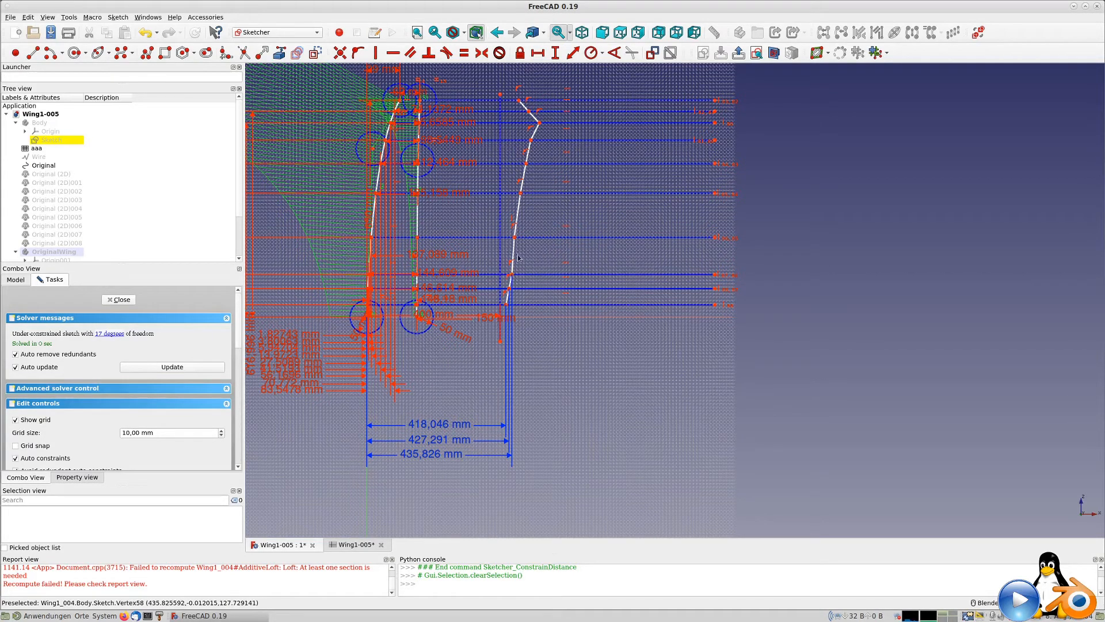
Step: Add the next YW-series reference dimension from the polyline's fourth-lowest point to the vertical axis and place it just below YW4
left_click(514, 238)
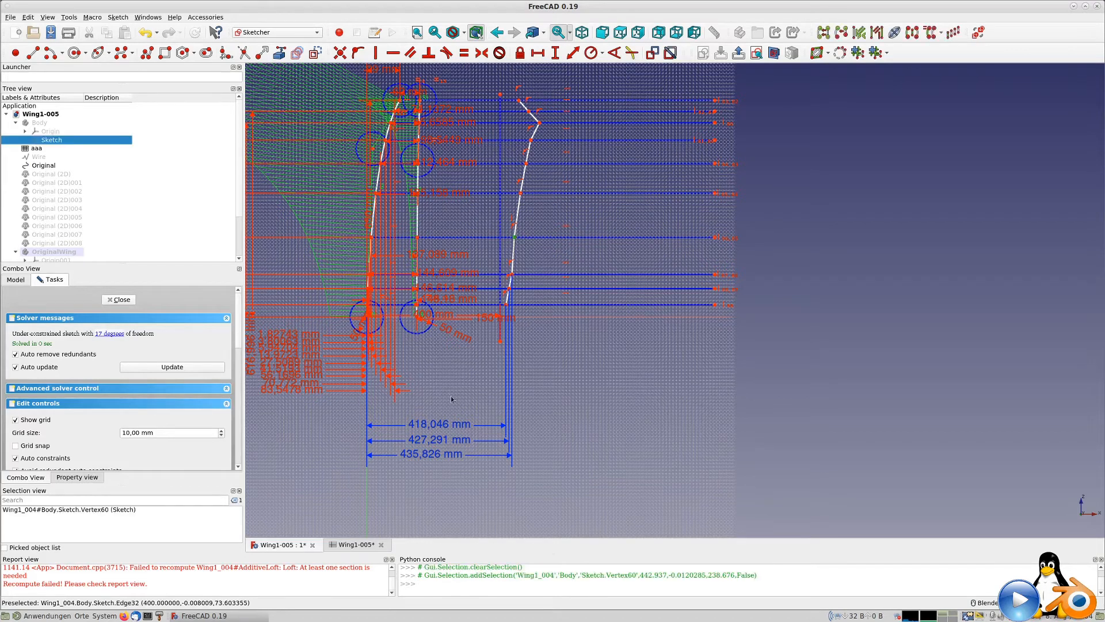
left_click(368, 486)
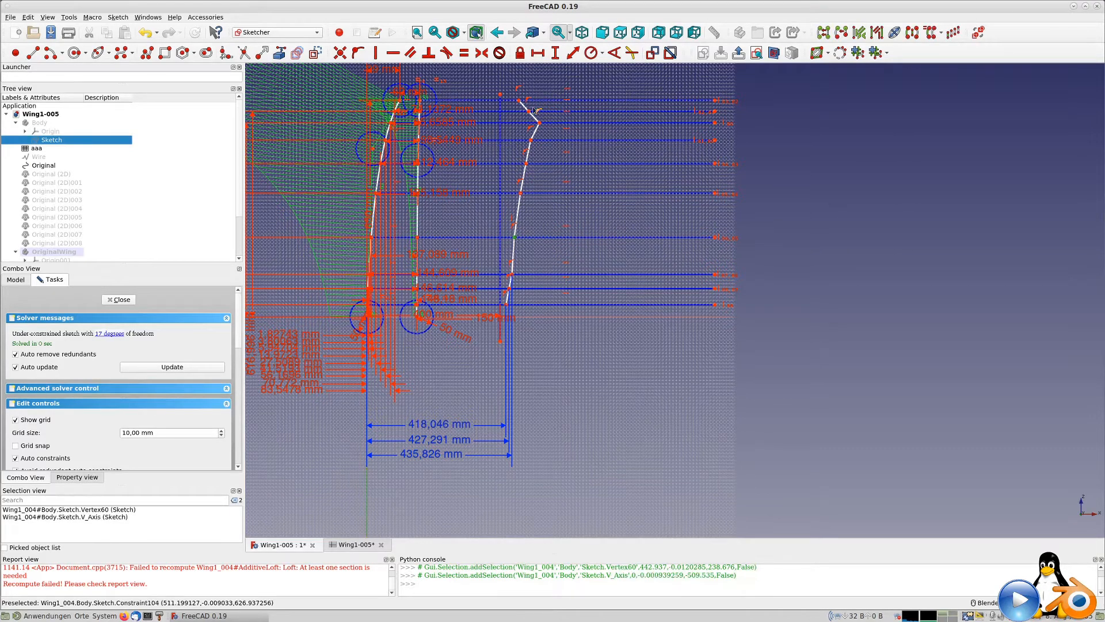
left_click(573, 53)
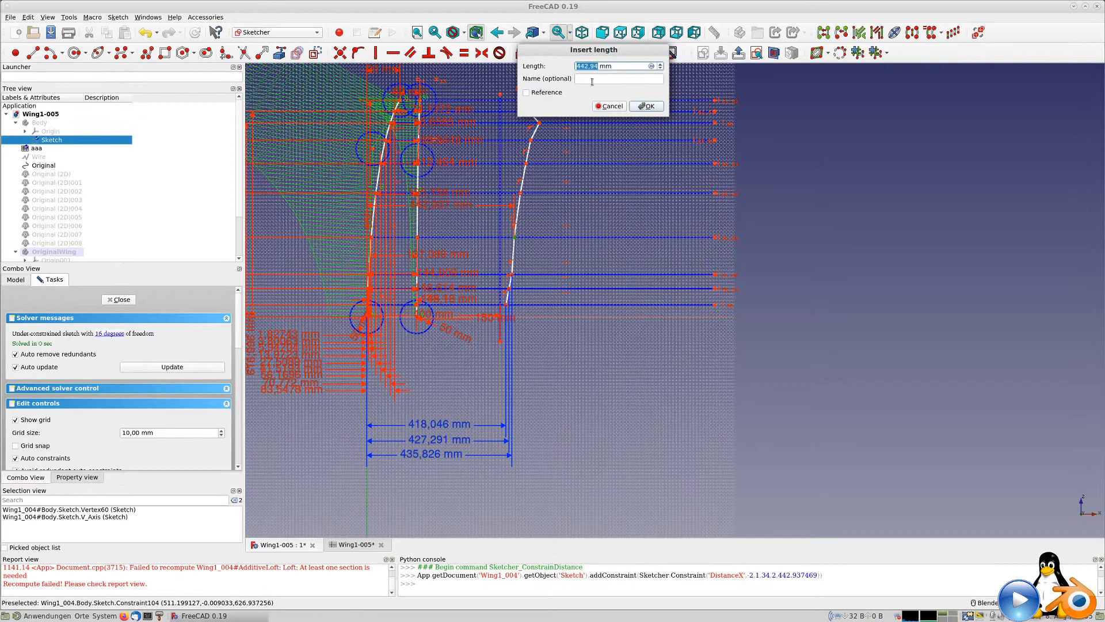
left_click(556, 94)
left_click(590, 80)
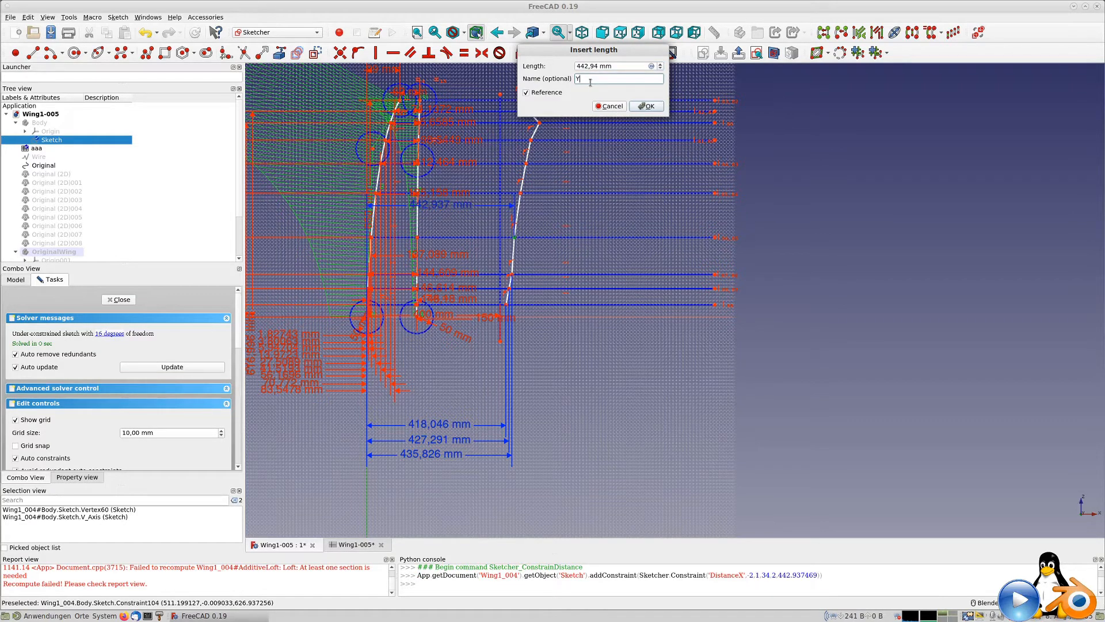
key("Return")
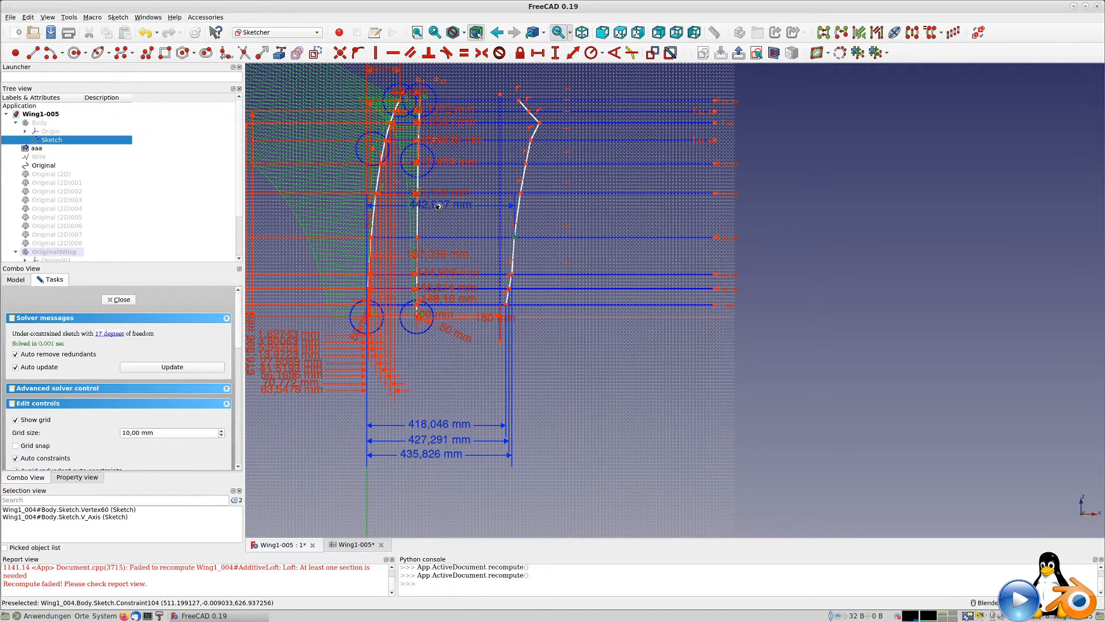
left_click(439, 206)
left_click_drag(444, 206, 434, 446)
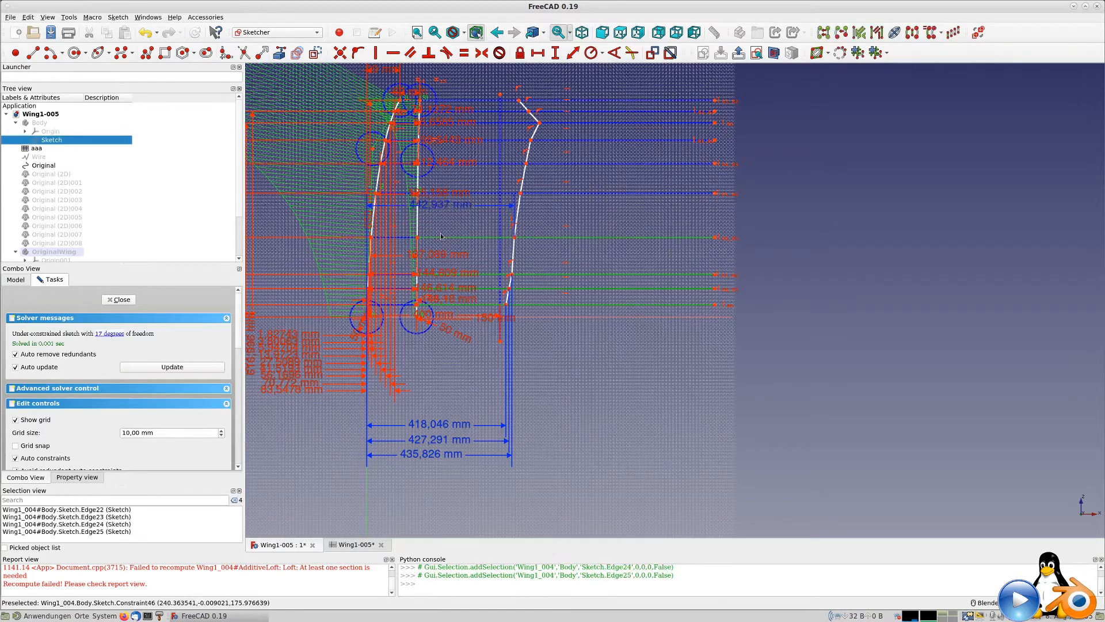
left_click_drag(439, 205, 436, 470)
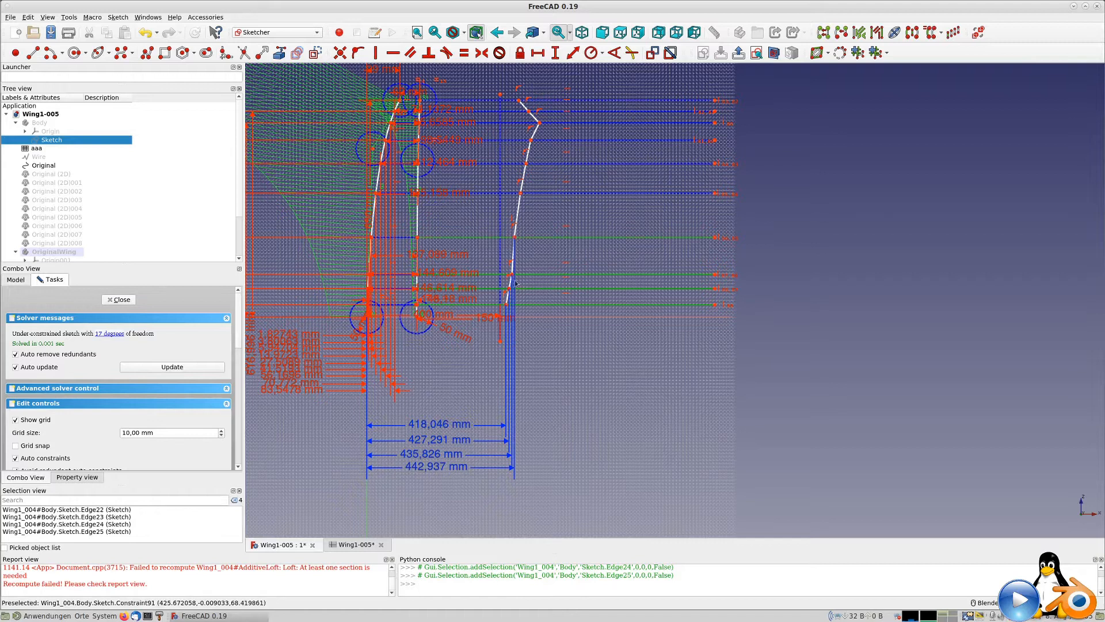
left_click(520, 194)
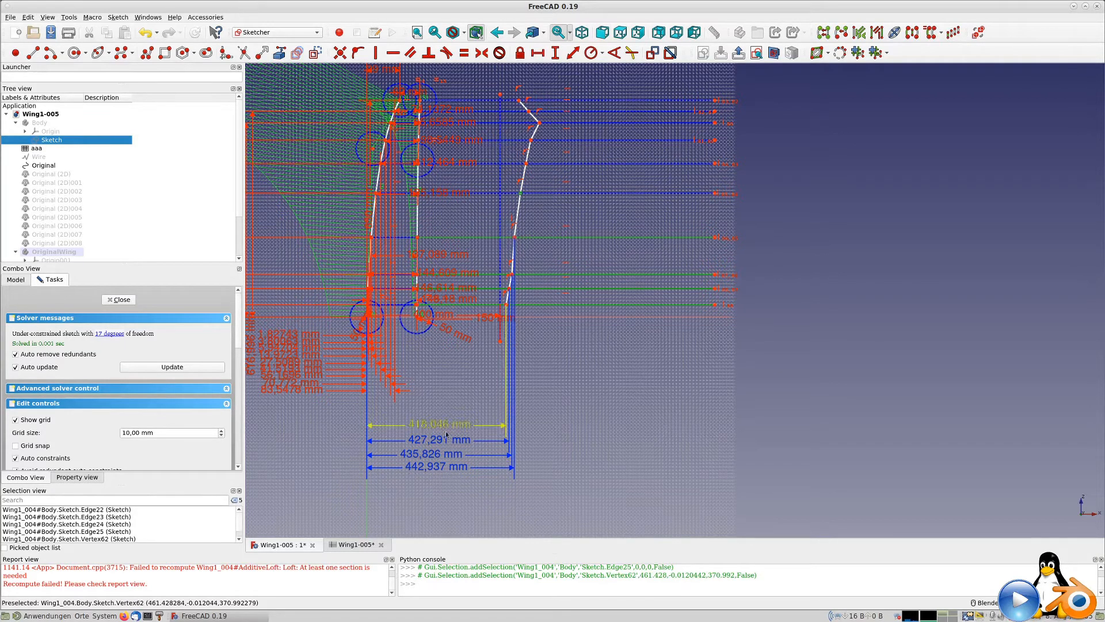
left_click(367, 500)
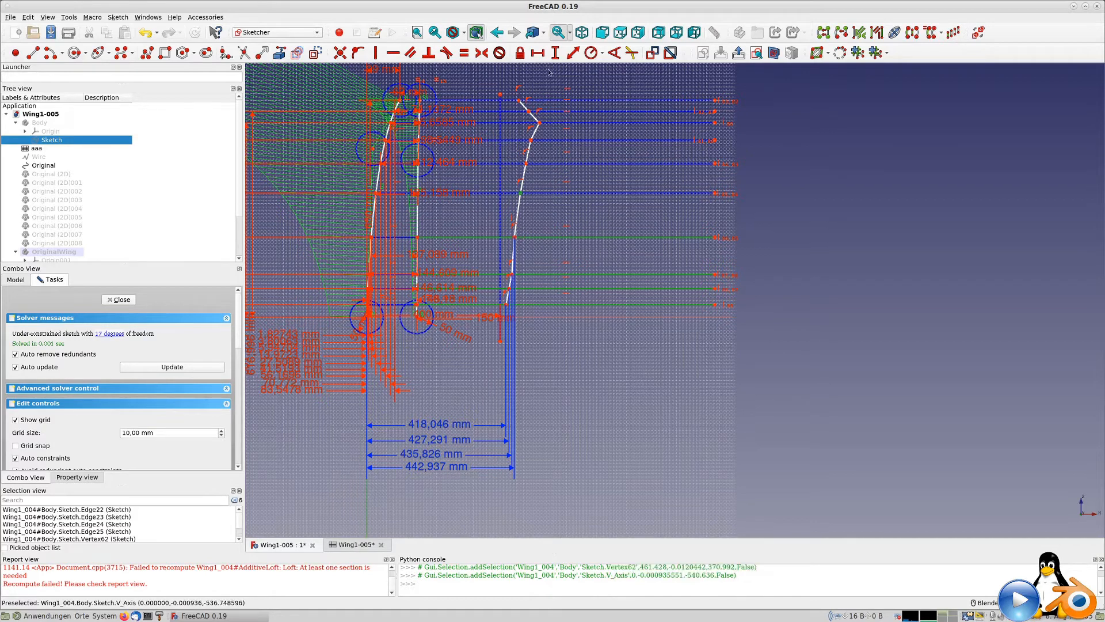
left_click(573, 53)
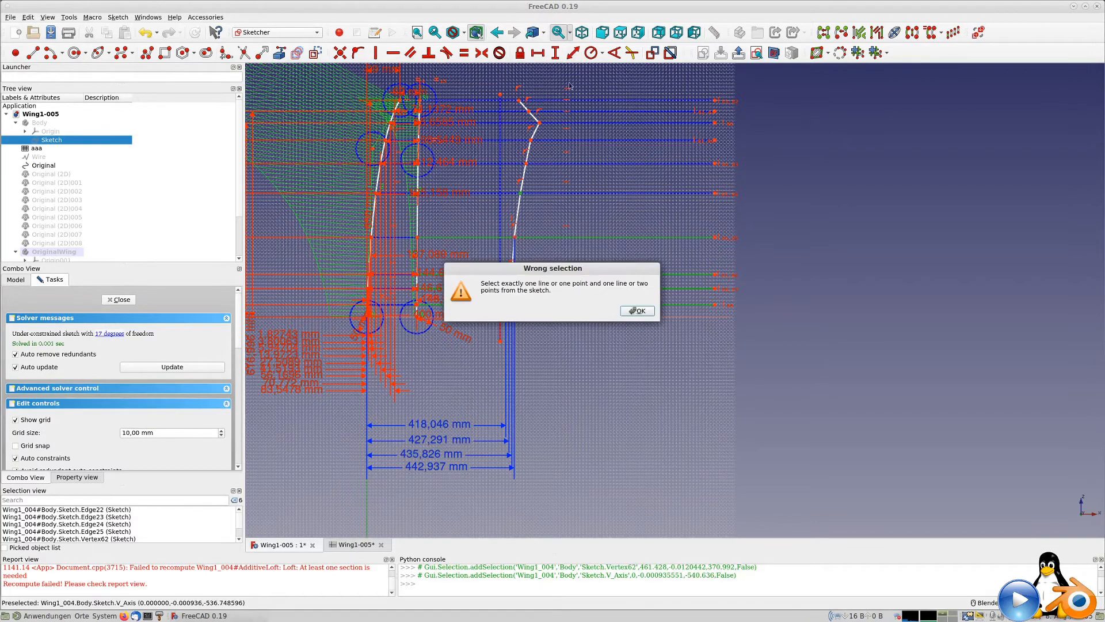
left_click(634, 311)
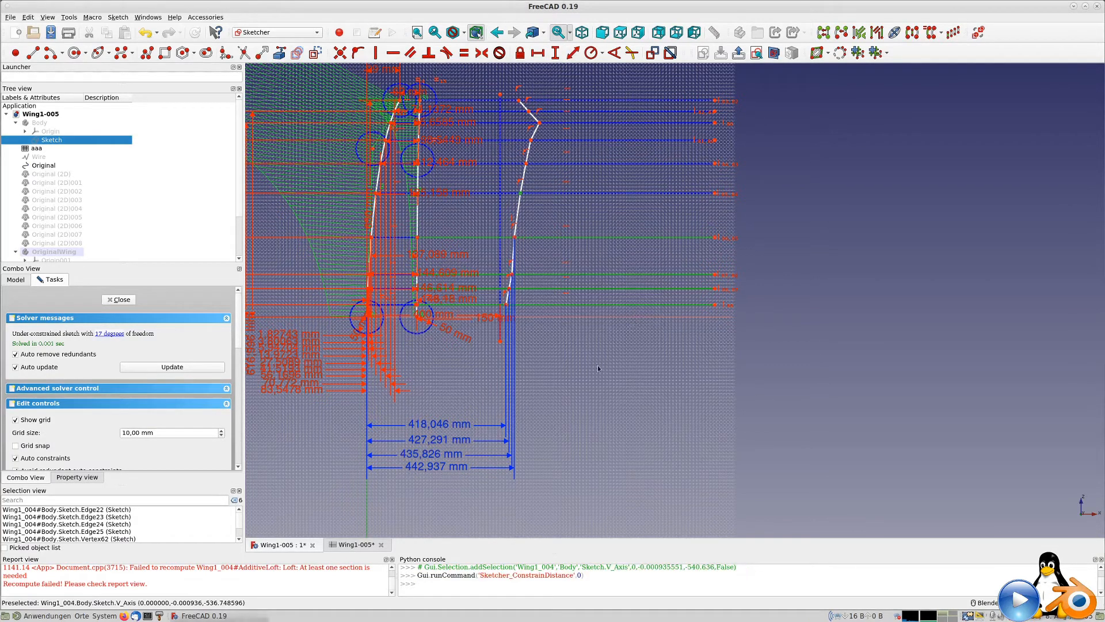
Step: Add a reference dimension named YW6 from the polyline's fifth-lowest point to the vertical axis and place it at the bottom of the dimension stack
left_click(520, 195)
left_click(367, 486)
left_click(573, 52)
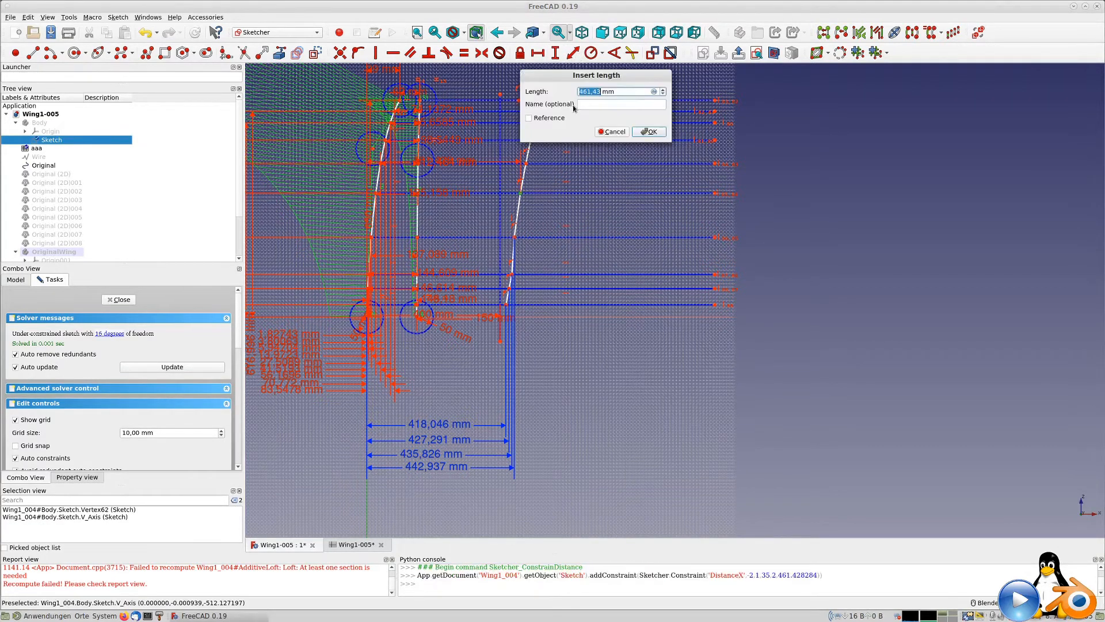
left_click(549, 119)
left_click(595, 105)
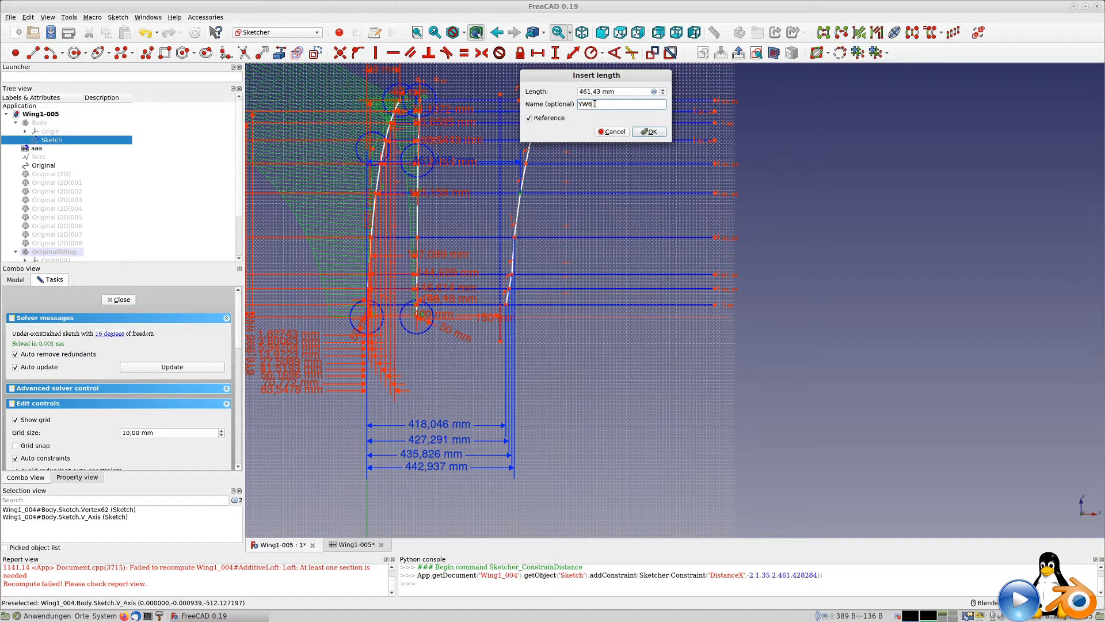
key("Return")
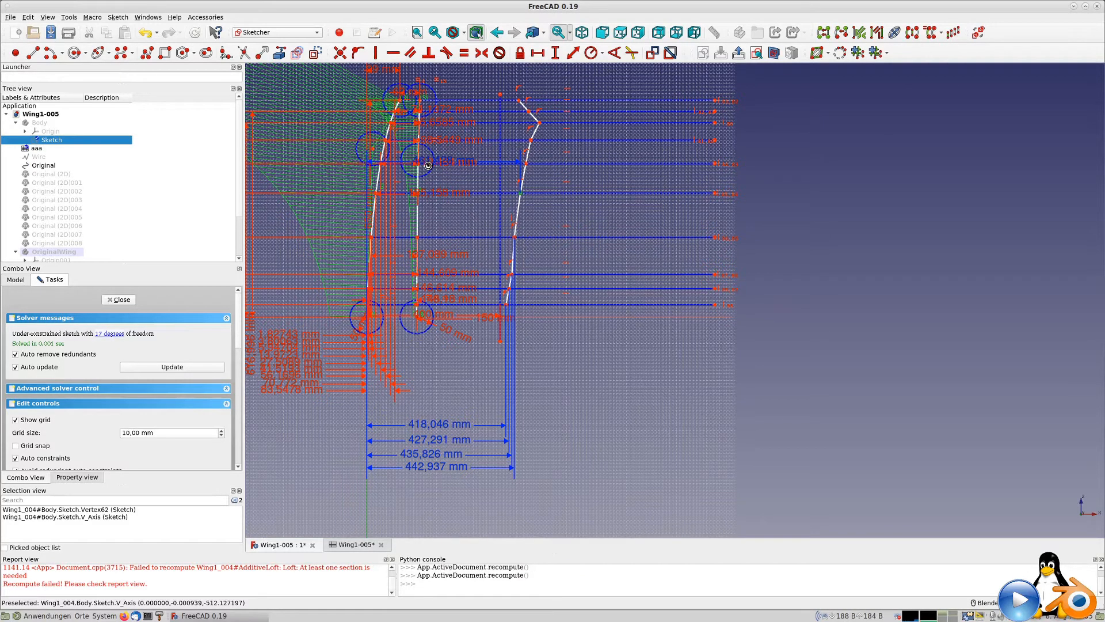
key("Escape")
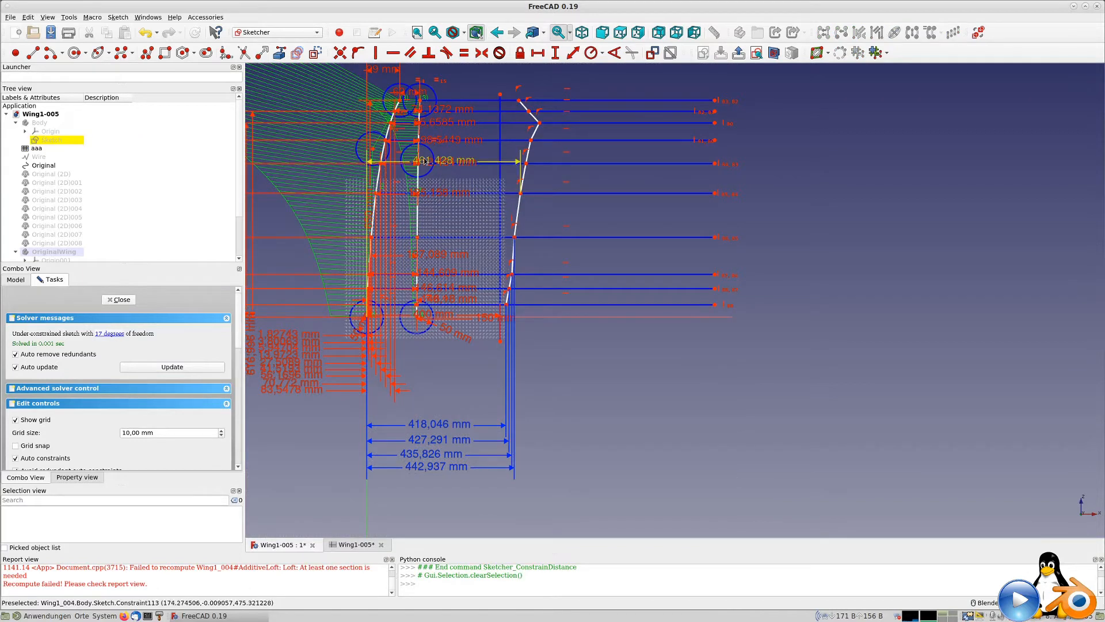
left_click_drag(424, 160, 436, 484)
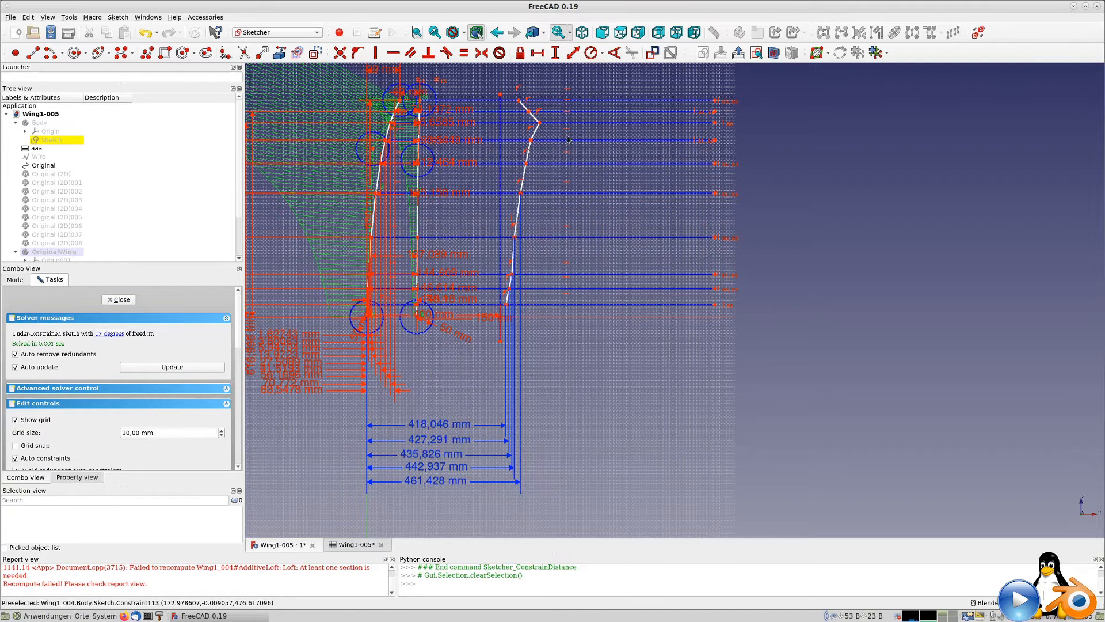
Step: Add a reference dimension named YW7 from the polyline's sixth-lowest point to the vertical axis and place it just below YW6
left_click(525, 164)
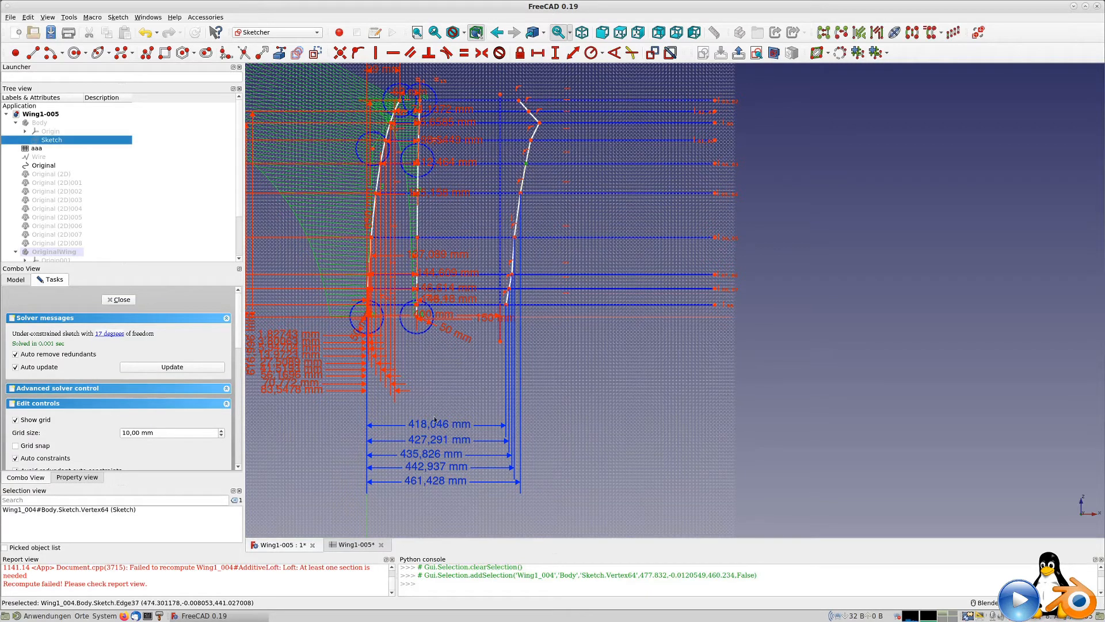
left_click(367, 512)
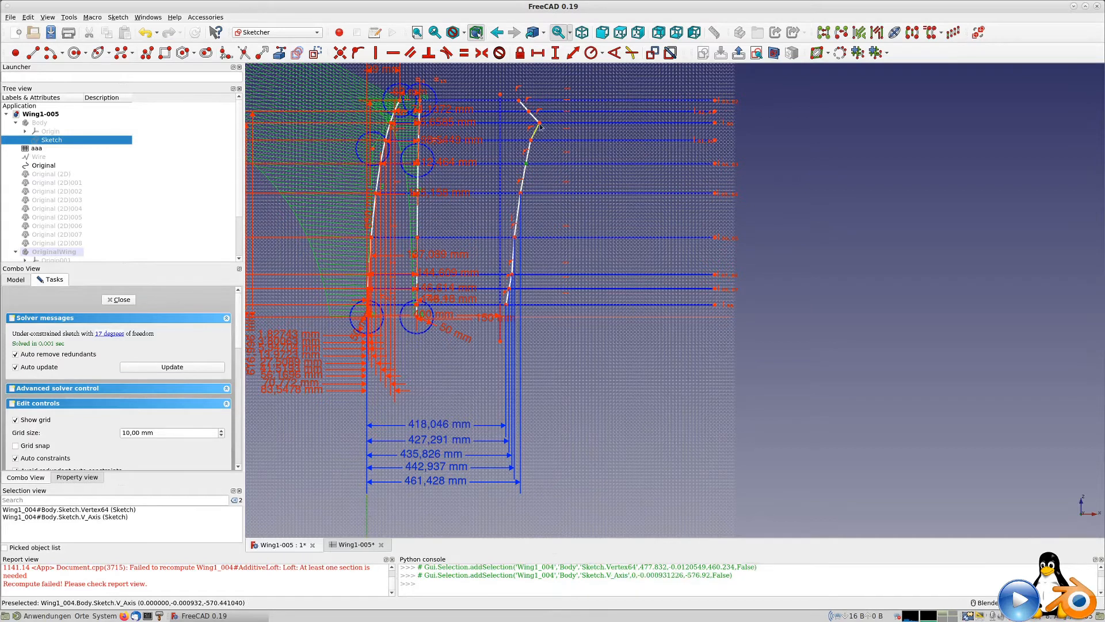
left_click(574, 52)
left_click(578, 81)
left_click(529, 94)
left_click(581, 81)
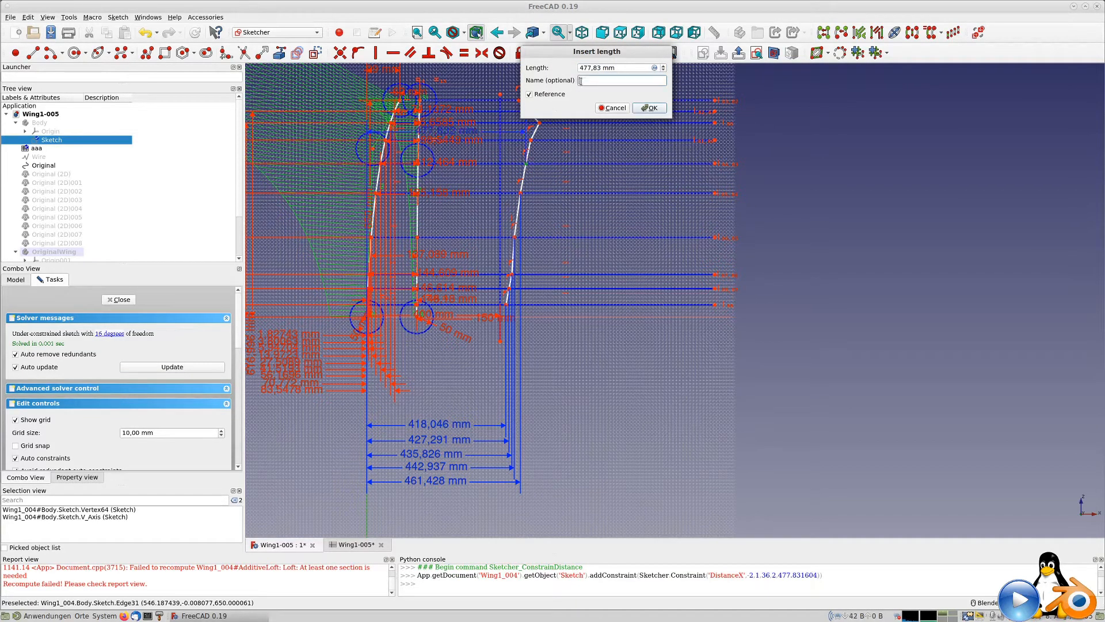
type("YW7")
key("Return")
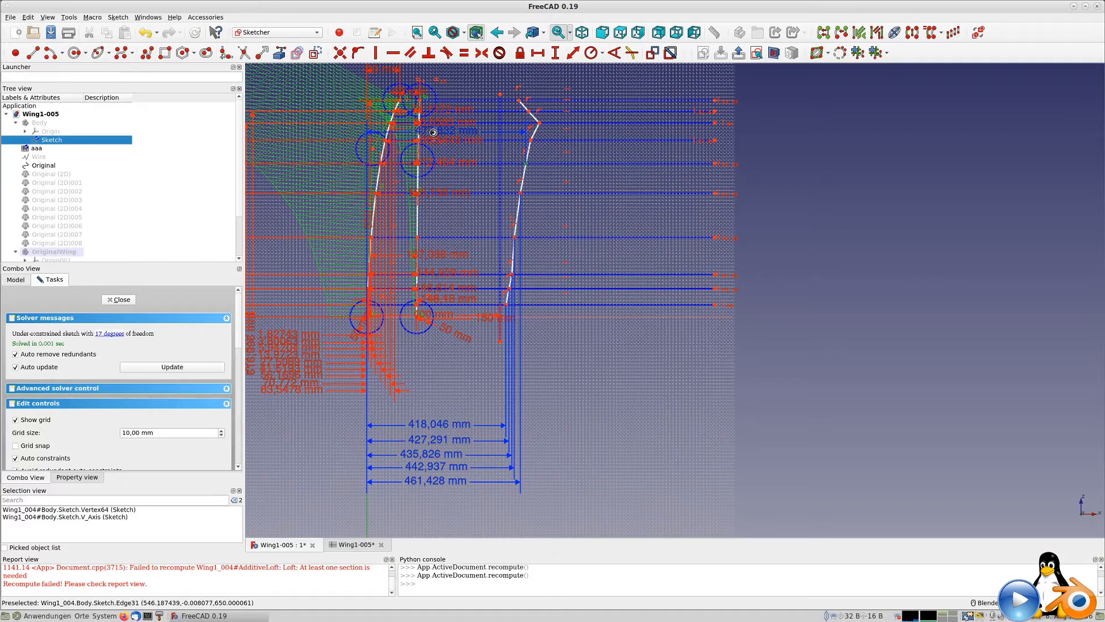
left_click_drag(433, 136, 417, 495)
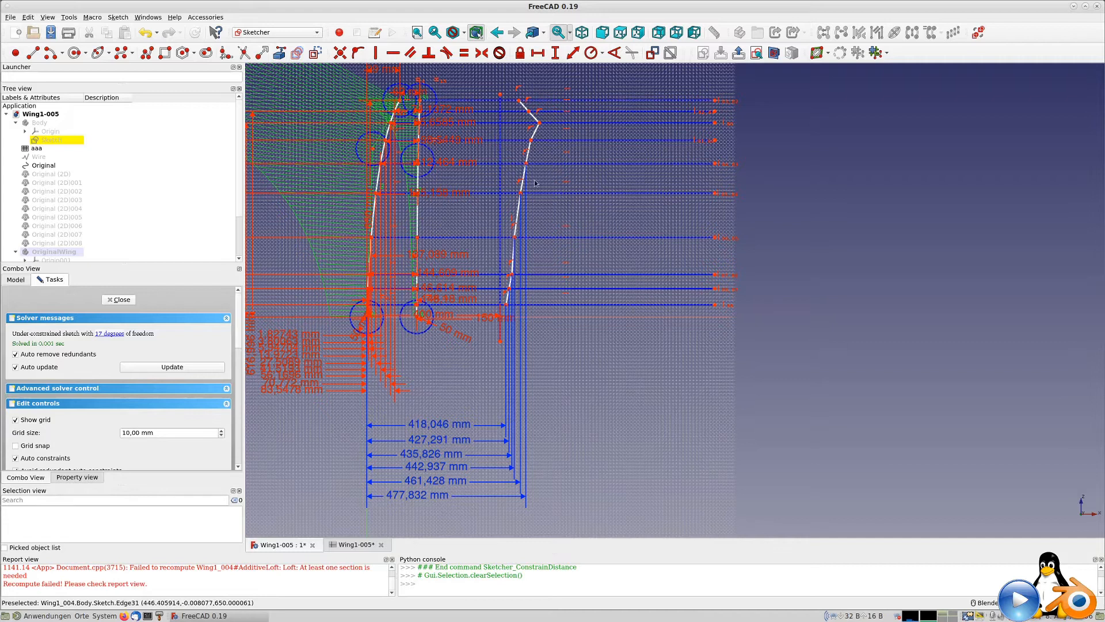
Step: Add a reference dimension named YW8 from the polyline point just below its outermost corner to the vertical axis and place it below YW7
left_click(532, 142)
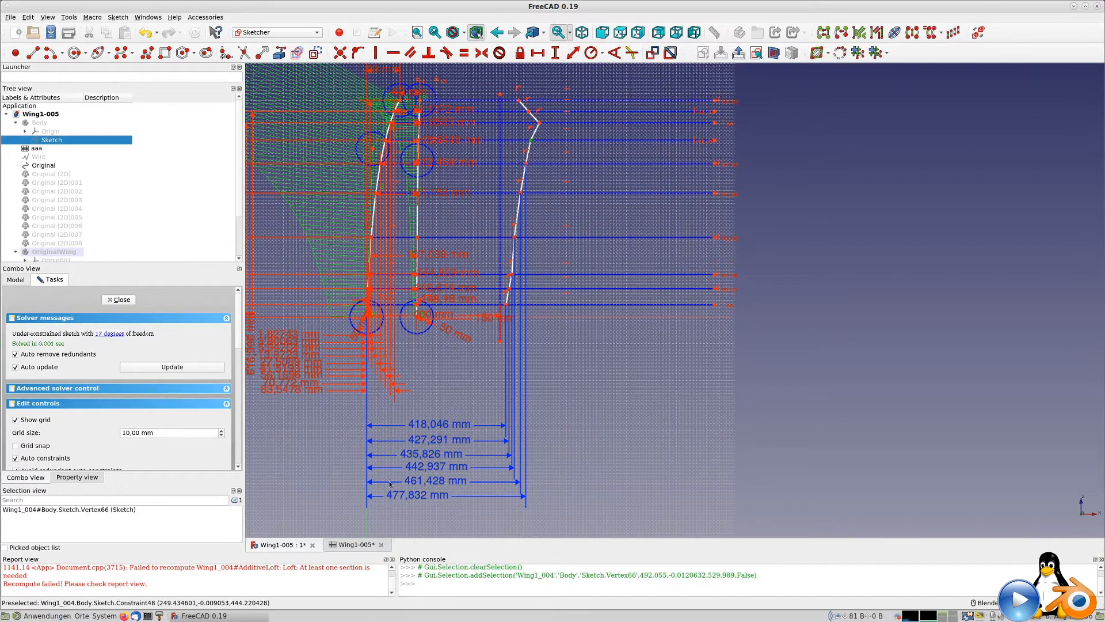
left_click(368, 521)
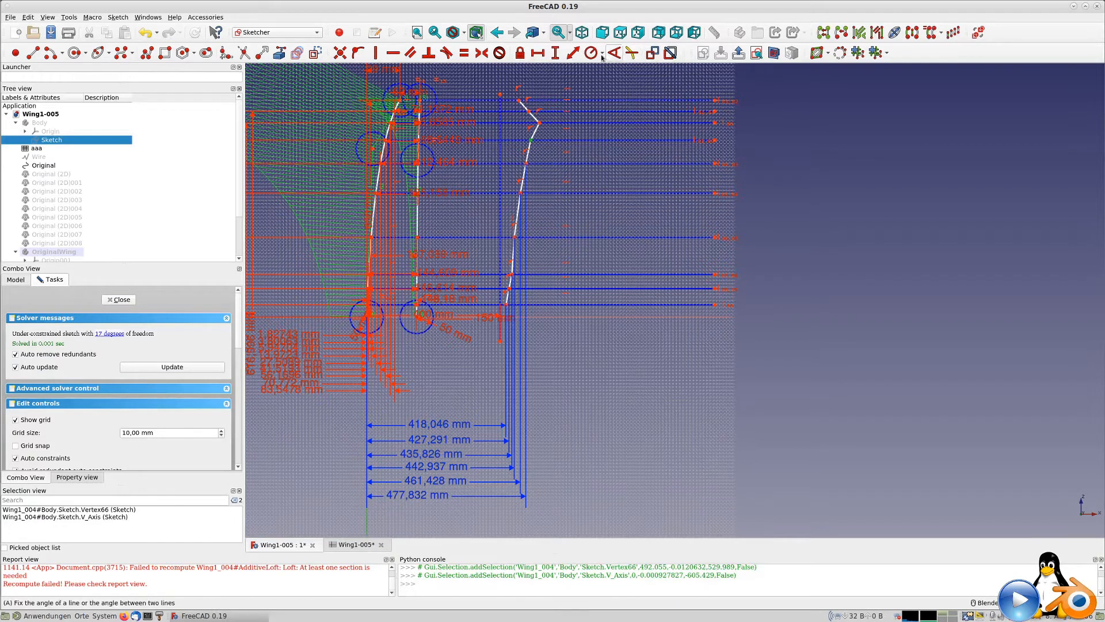
left_click(572, 53)
left_click(556, 121)
left_click(600, 107)
type("YW")
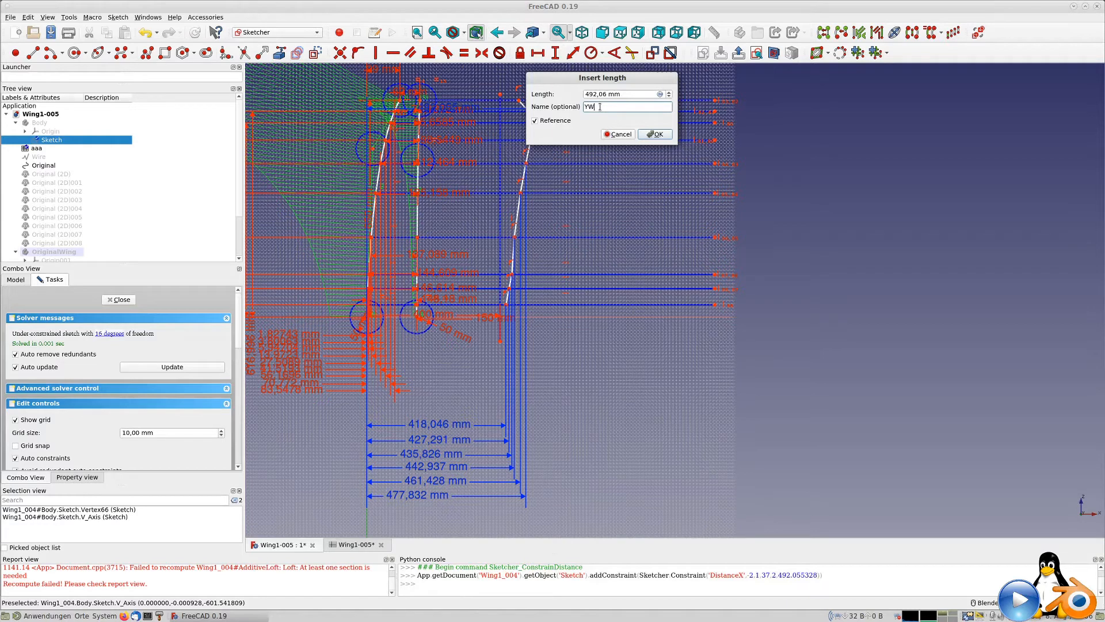
type("8")
key("Return")
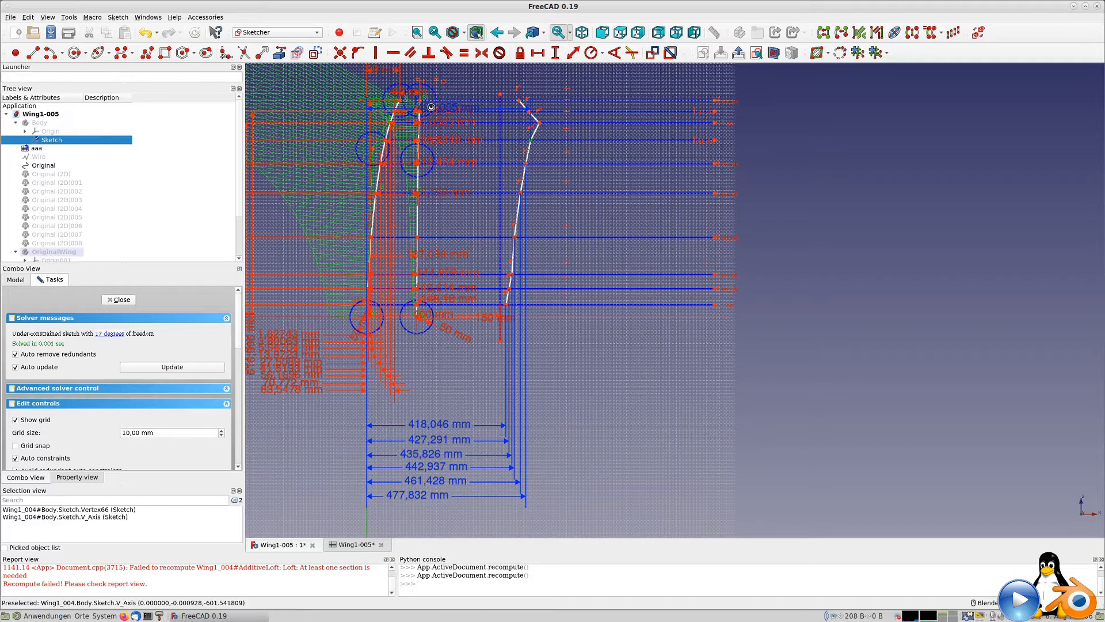
key("k")
key("d")
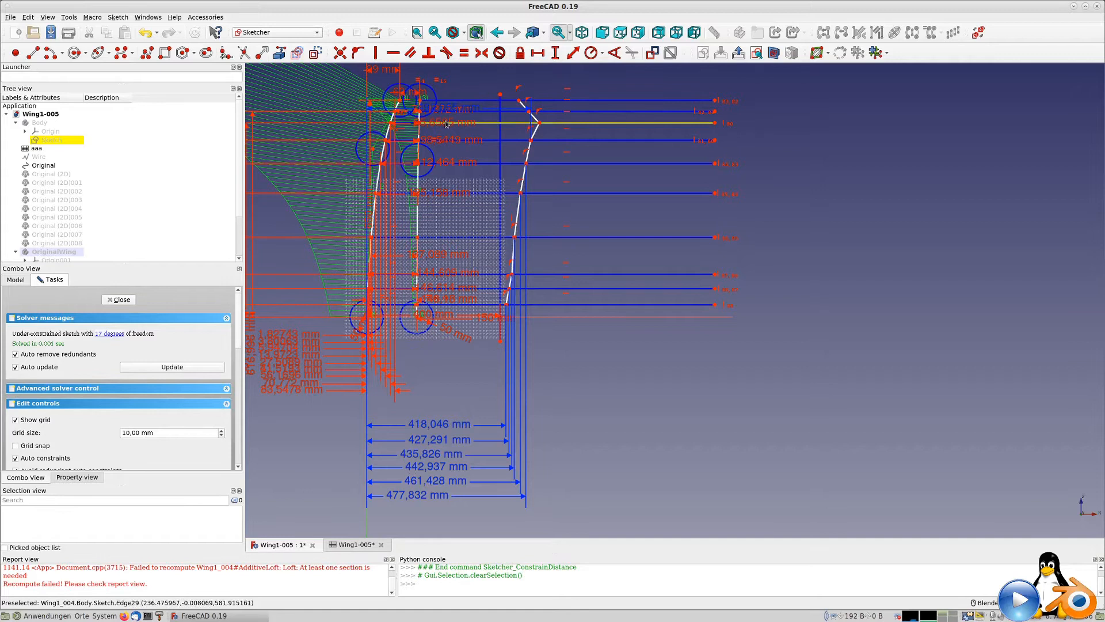
left_click_drag(427, 110, 400, 511)
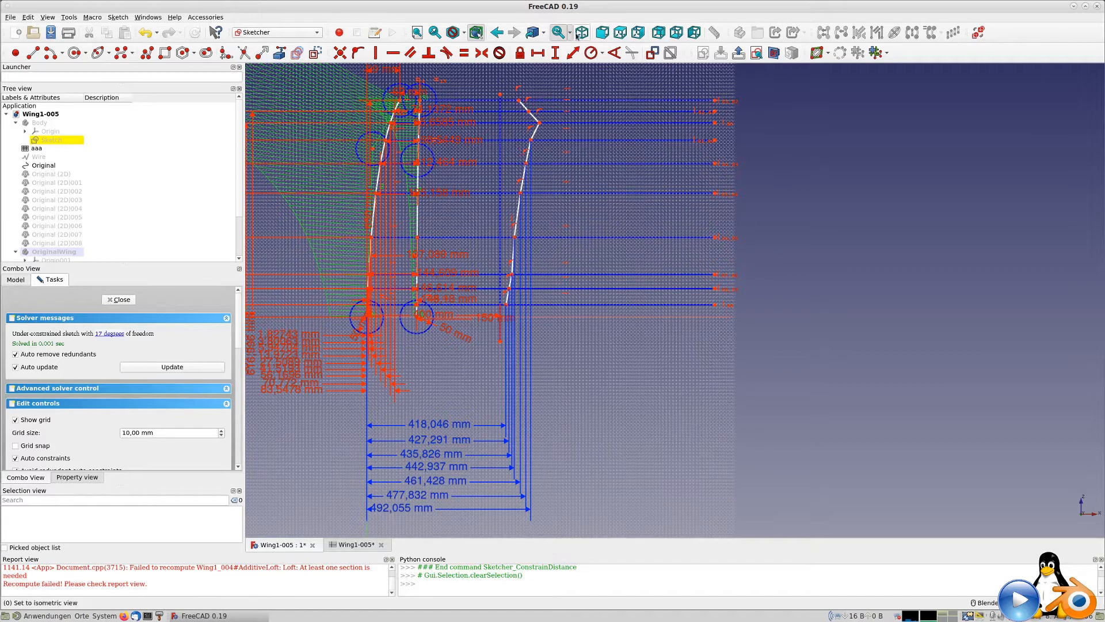
Step: Add a reference dimension named YW9 from the polyline's outermost corner to the vertical axis and place it at the bottom of the stack
left_click(541, 125)
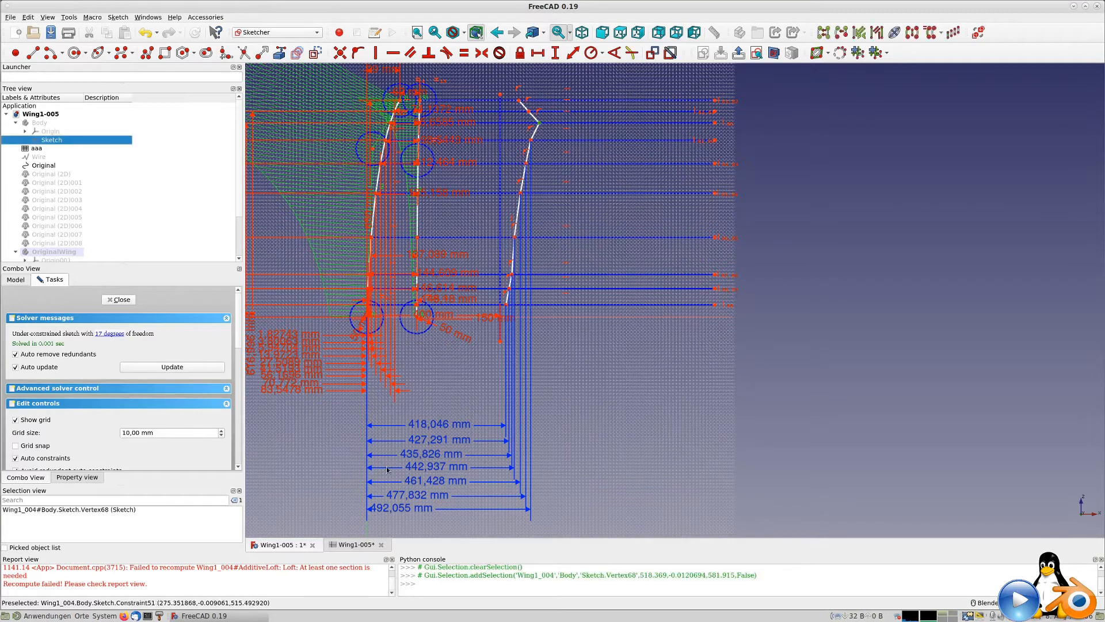
left_click(366, 531)
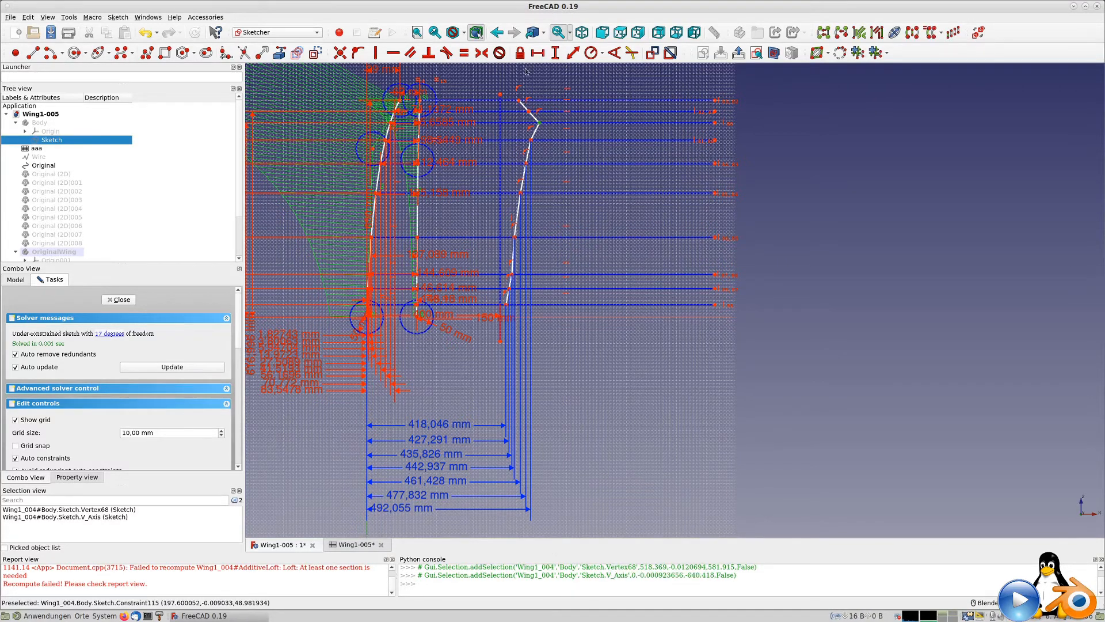
left_click(558, 52)
left_click(515, 116)
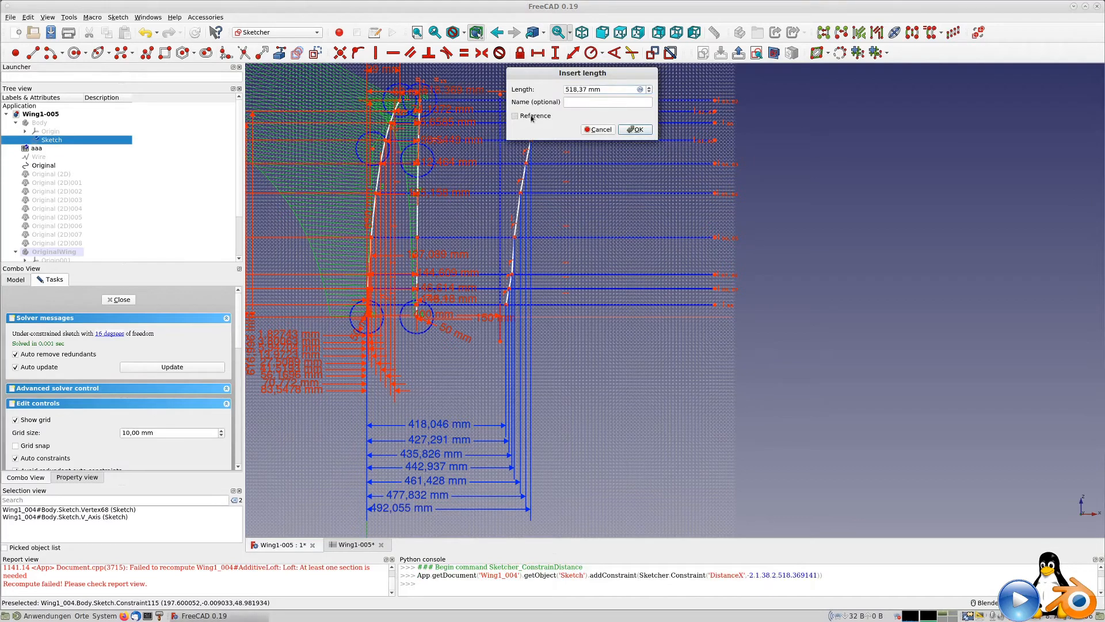
left_click(566, 101)
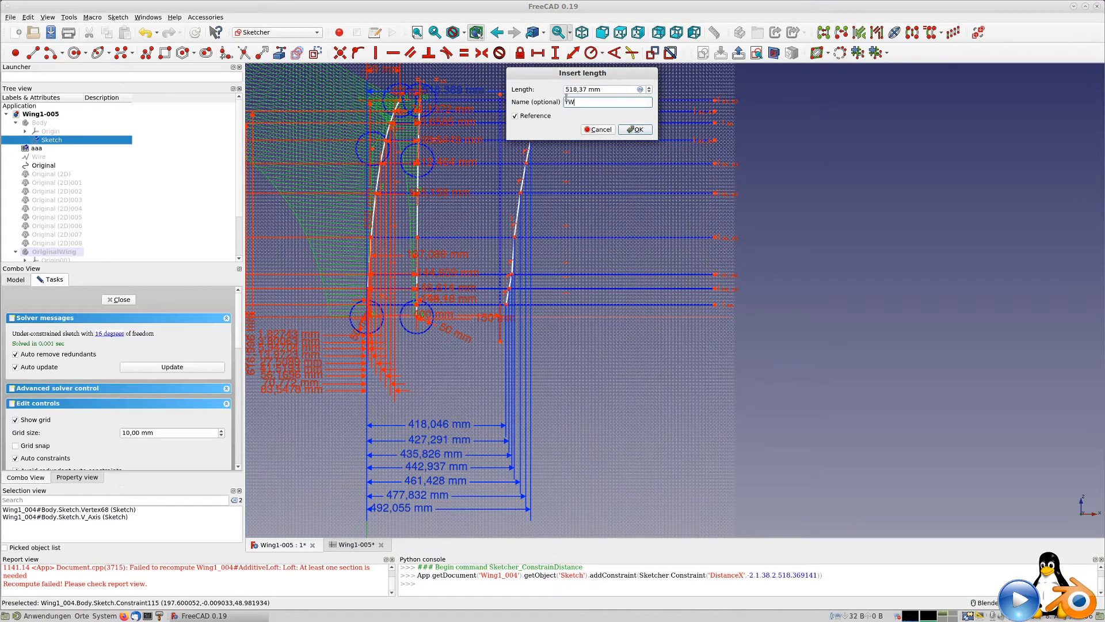
type("YW9")
key("Return")
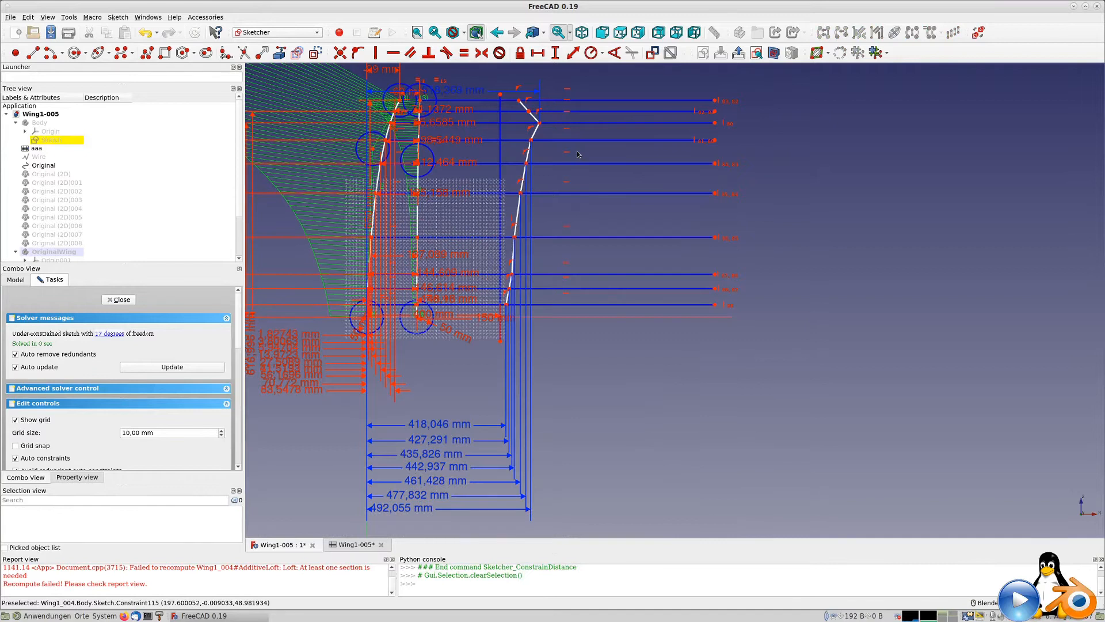
mouse_move(444, 92)
left_mouse_down()
mouse_move(456, 497)
mouse_move(441, 523)
mouse_move(400, 507)
mouse_move(426, 508)
left_mouse_up()
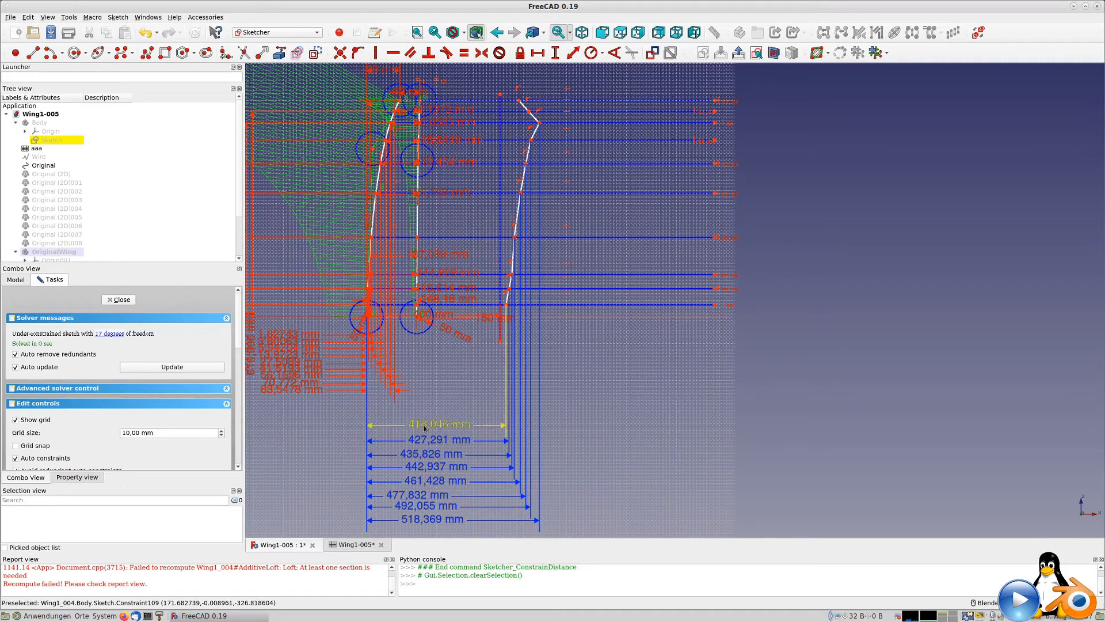
Step: Move the eight stacked YW dimensions up closer to the wing, keeping their order and spacing them evenly
left_click_drag(424, 428, 450, 403)
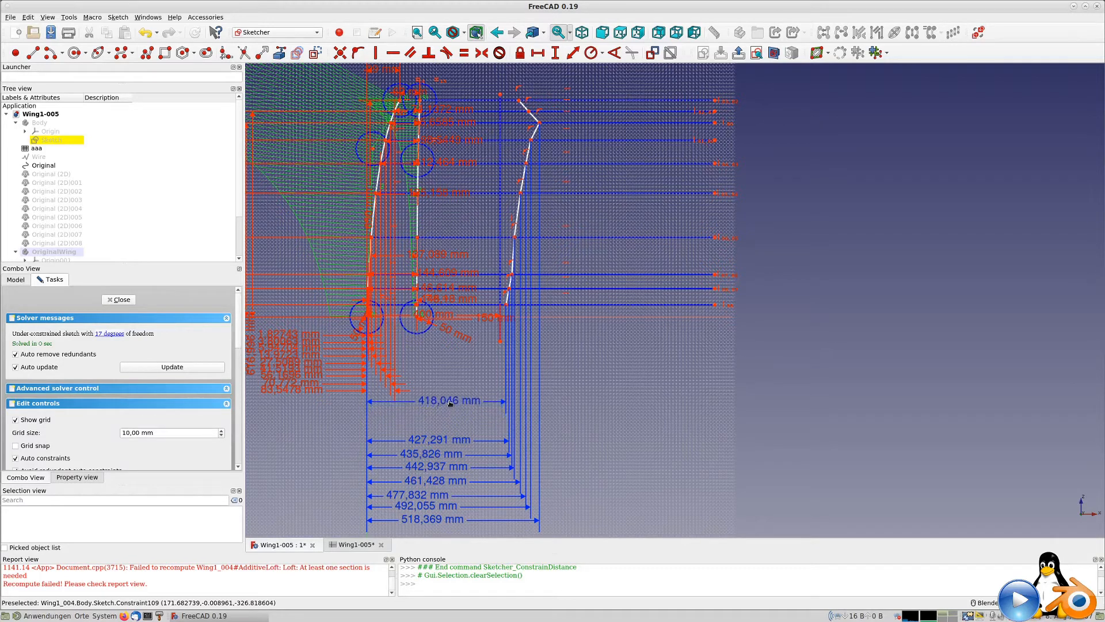
left_click_drag(437, 441, 448, 416)
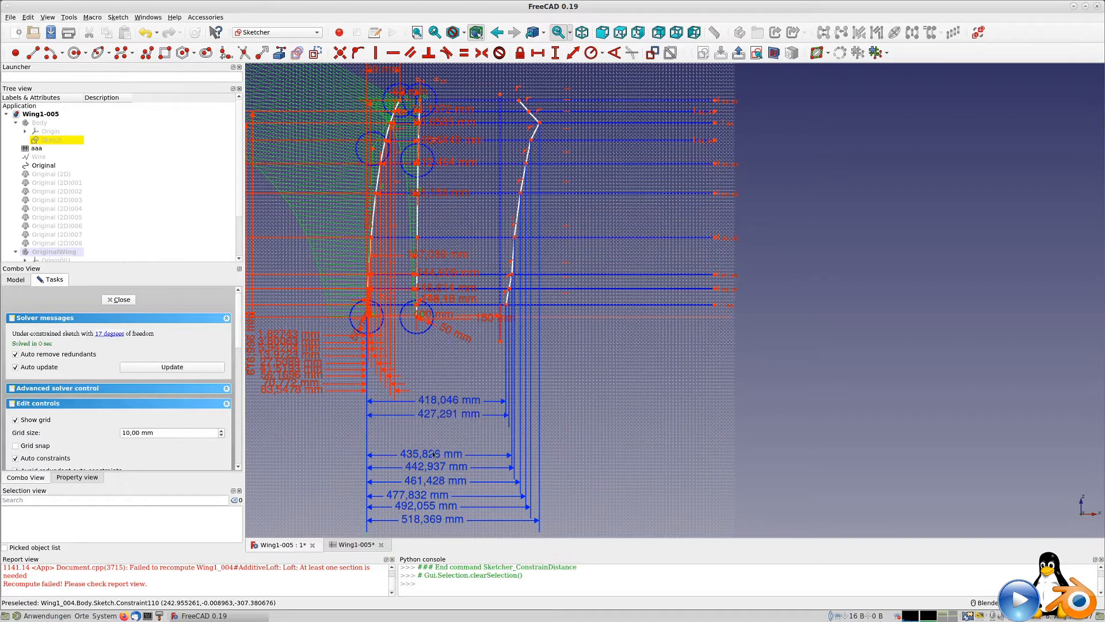
left_click_drag(439, 455, 452, 428)
left_click_drag(432, 466, 449, 441)
left_click_drag(449, 481, 450, 455)
left_click_drag(441, 496, 448, 466)
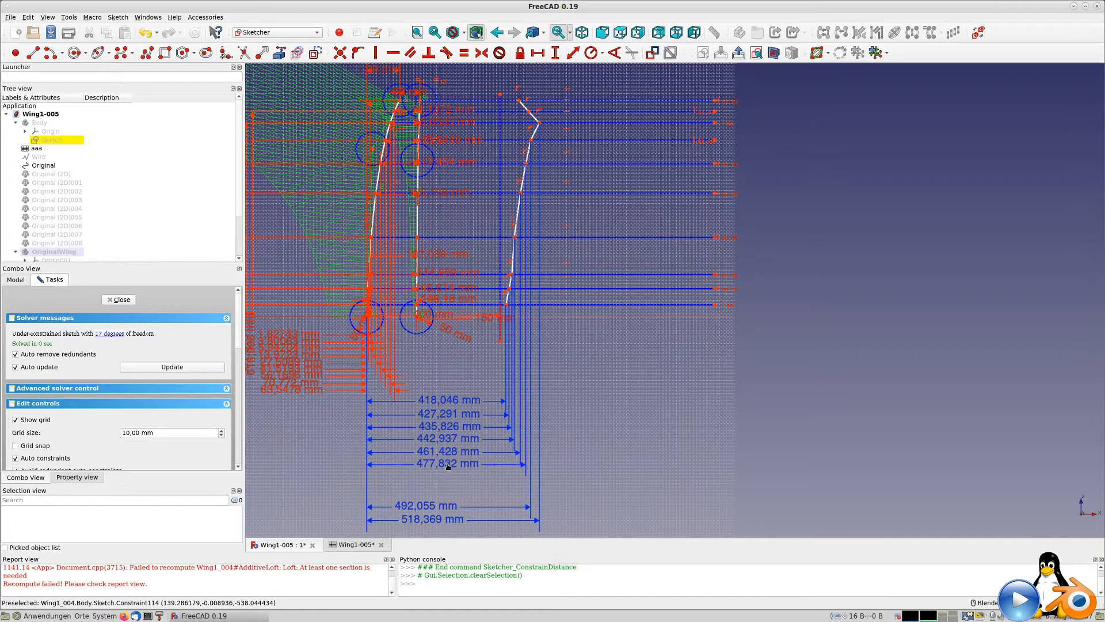
left_click_drag(420, 508, 439, 479)
left_click_drag(433, 519, 448, 491)
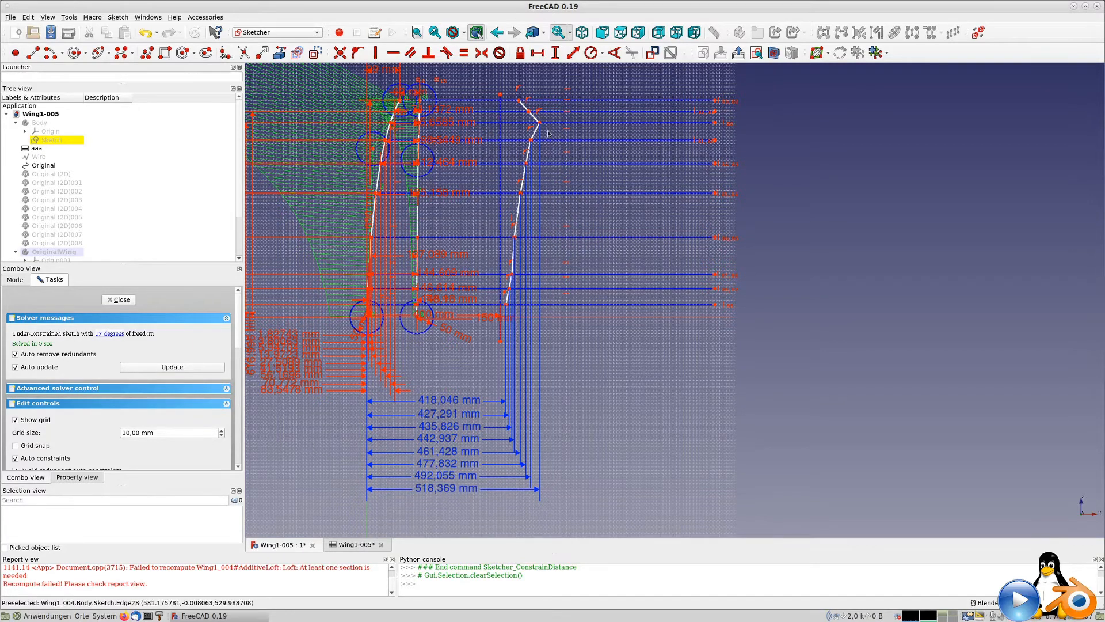
Step: Add the next YW-series reference dimension from the polyline point just above its outermost corner to the vertical axis and place it below YW9
left_click(531, 114)
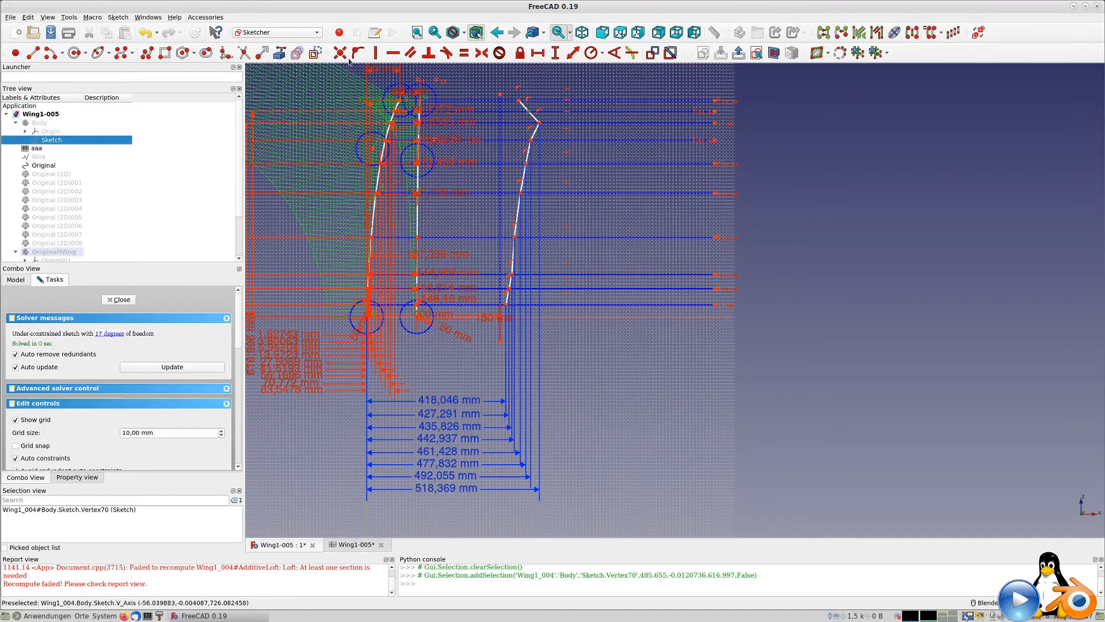
left_click(561, 55)
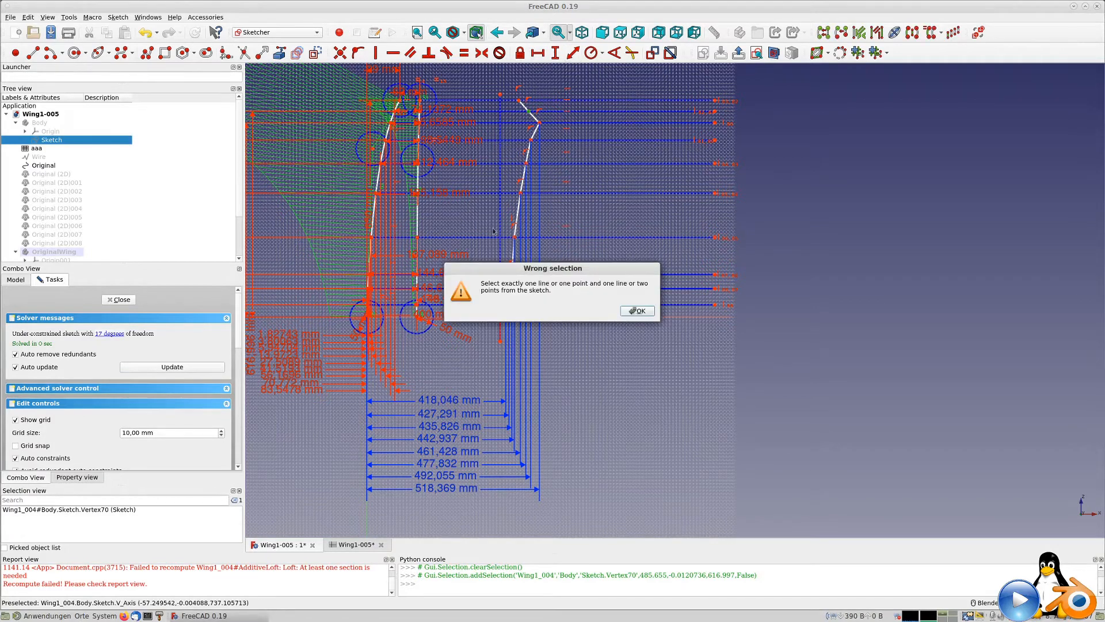
left_click(636, 312)
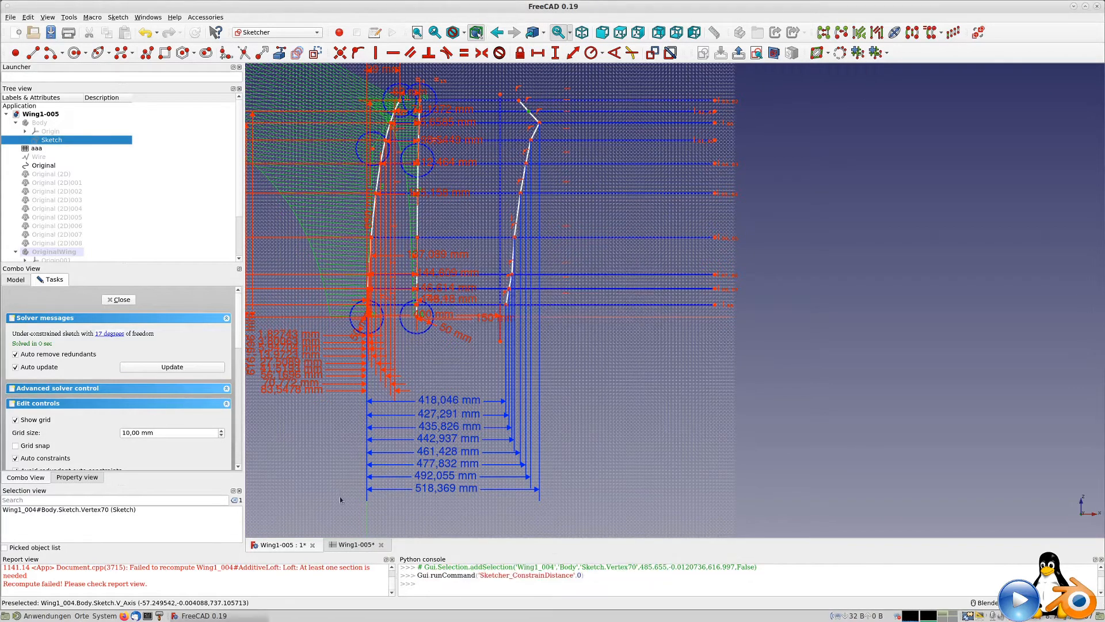
left_click(365, 517)
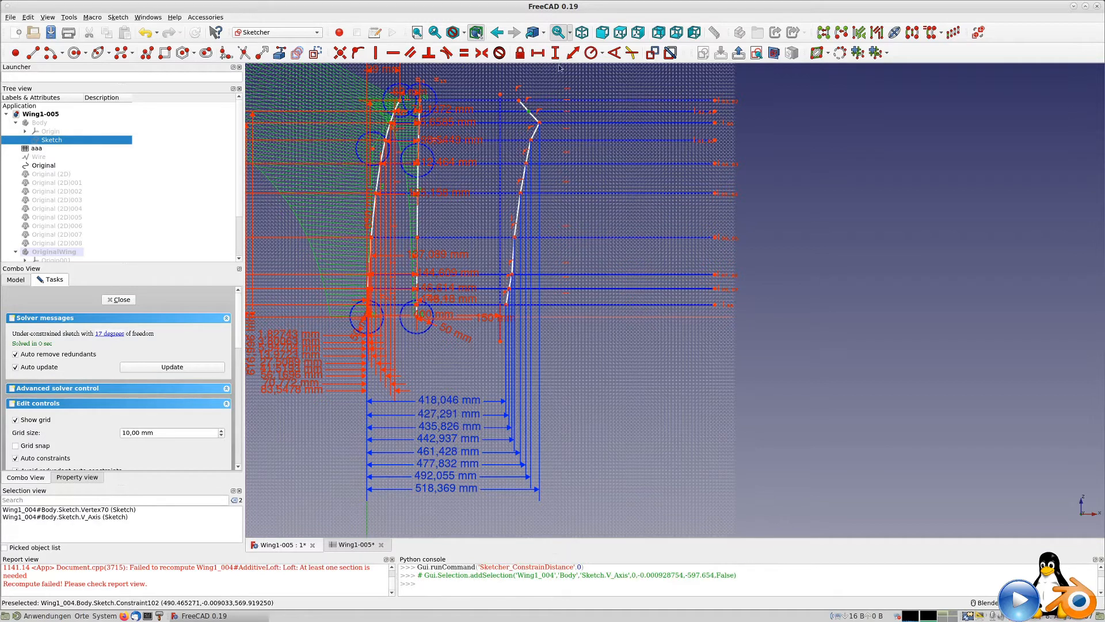
left_click(574, 53)
left_click(539, 134)
left_click(583, 119)
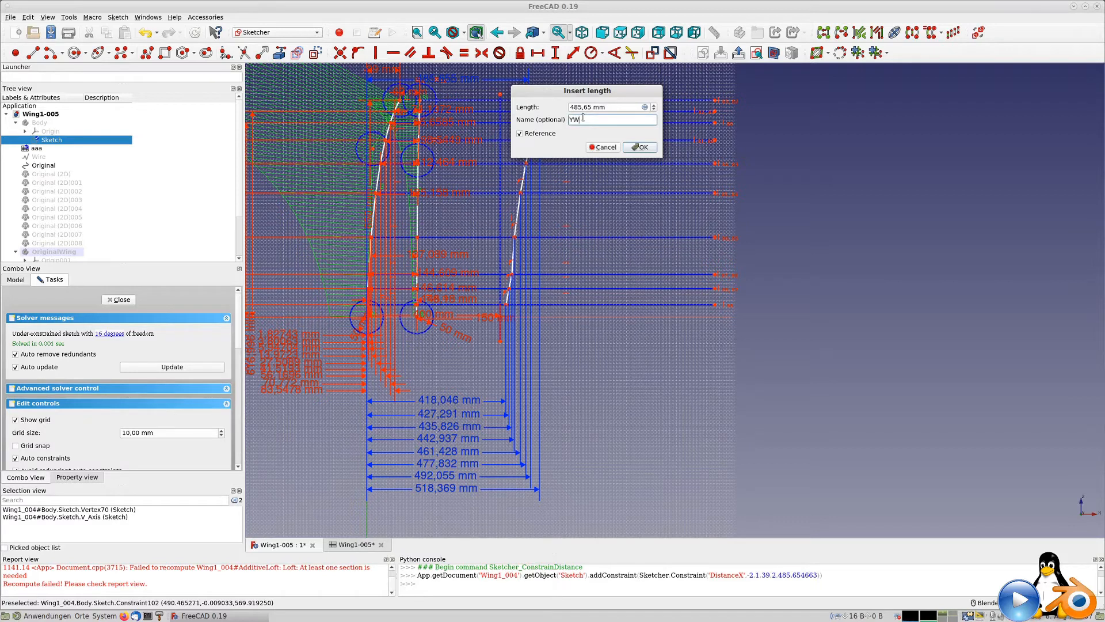
key("Return")
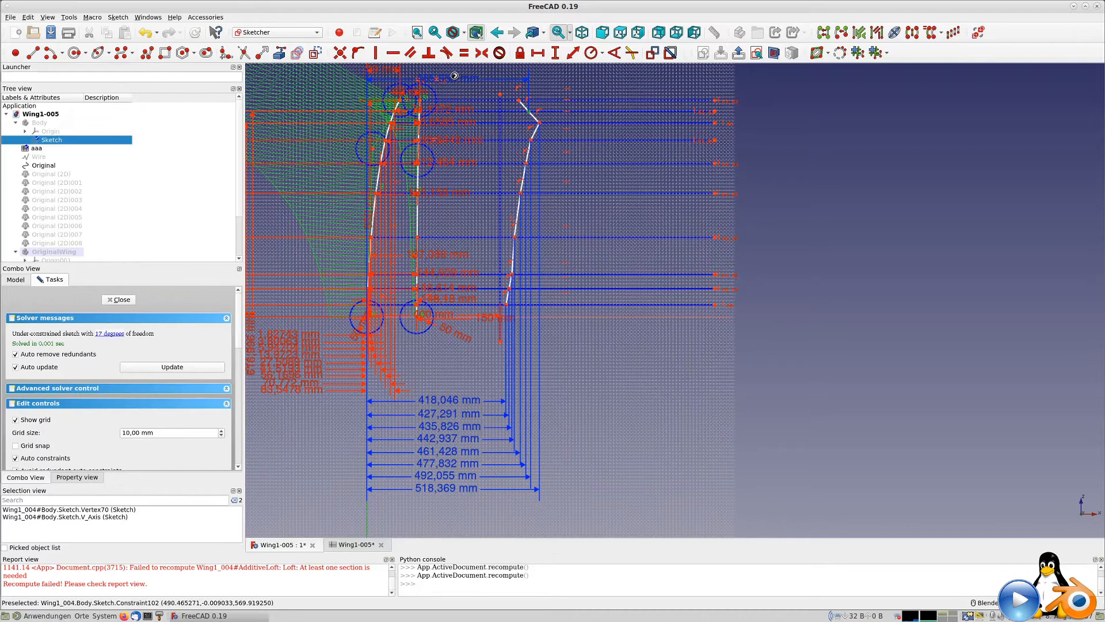
left_click_drag(456, 81, 447, 502)
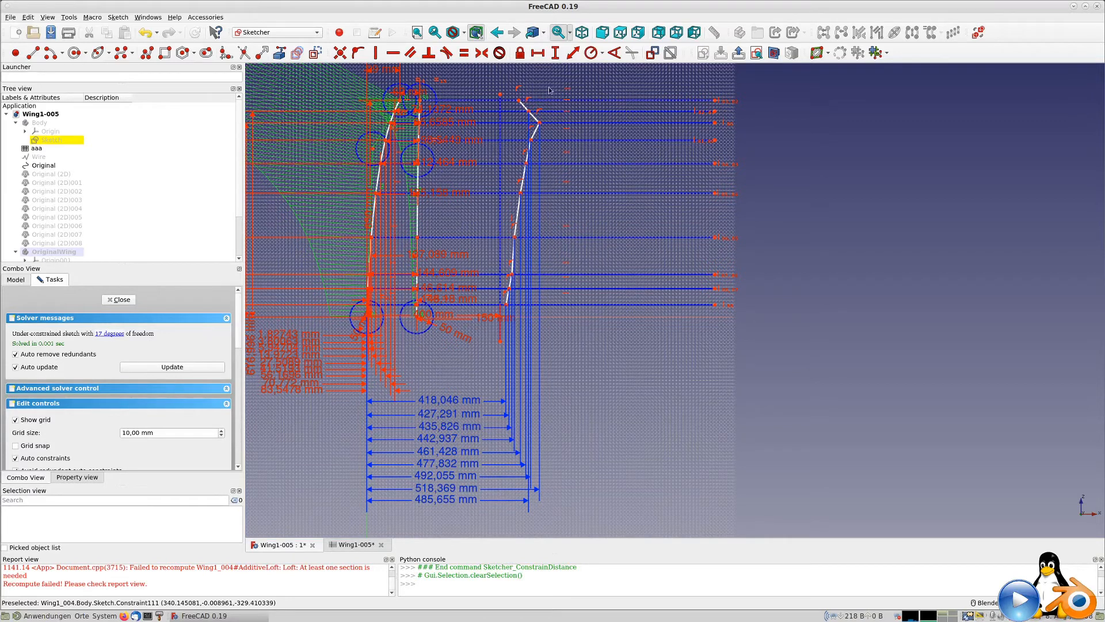
Step: Add the last YW-series reference dimension from the polyline's top end point to the vertical axis and place it at the bottom of the stack
left_click(518, 101)
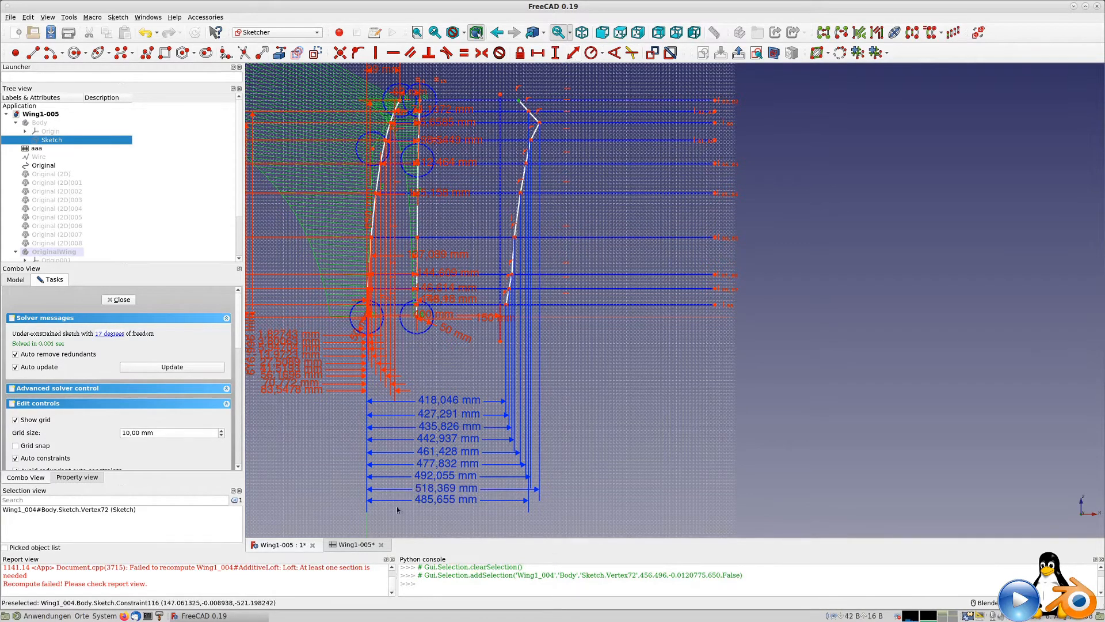
left_click(366, 527)
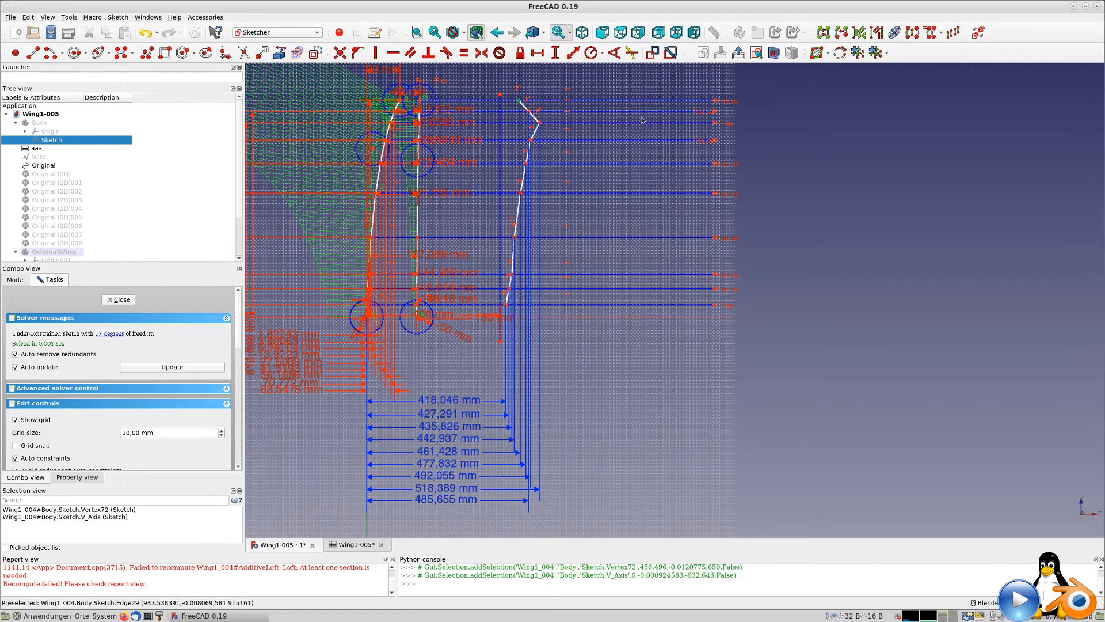
left_click(573, 52)
left_click(534, 98)
left_click(595, 84)
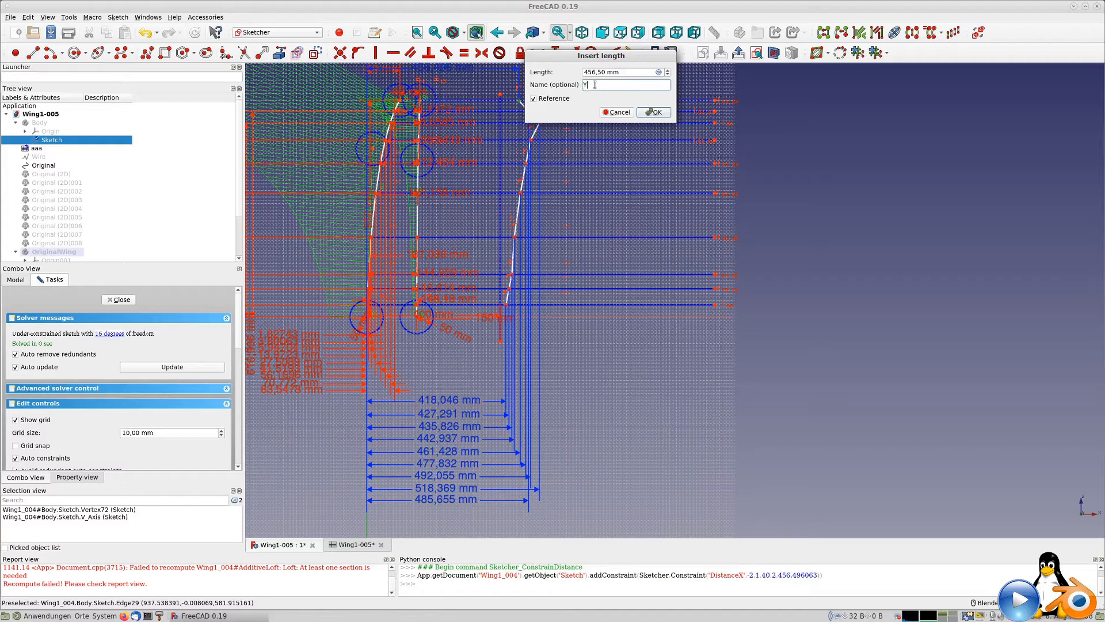
key("Return")
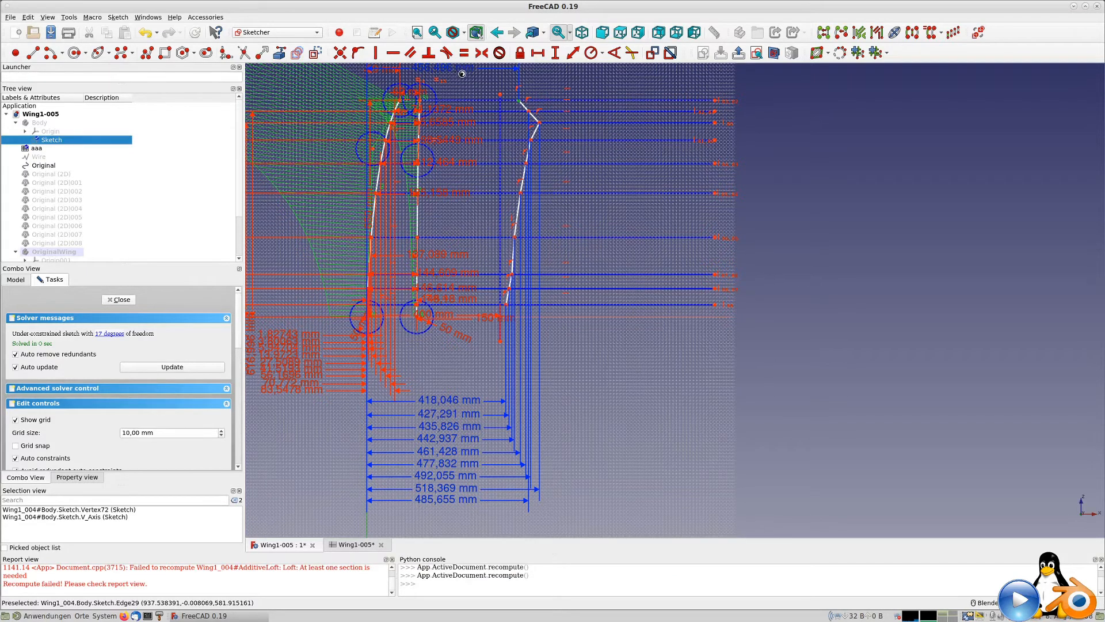
mouse_move(462, 74)
left_mouse_down()
mouse_move(432, 508)
mouse_move(445, 516)
left_mouse_up()
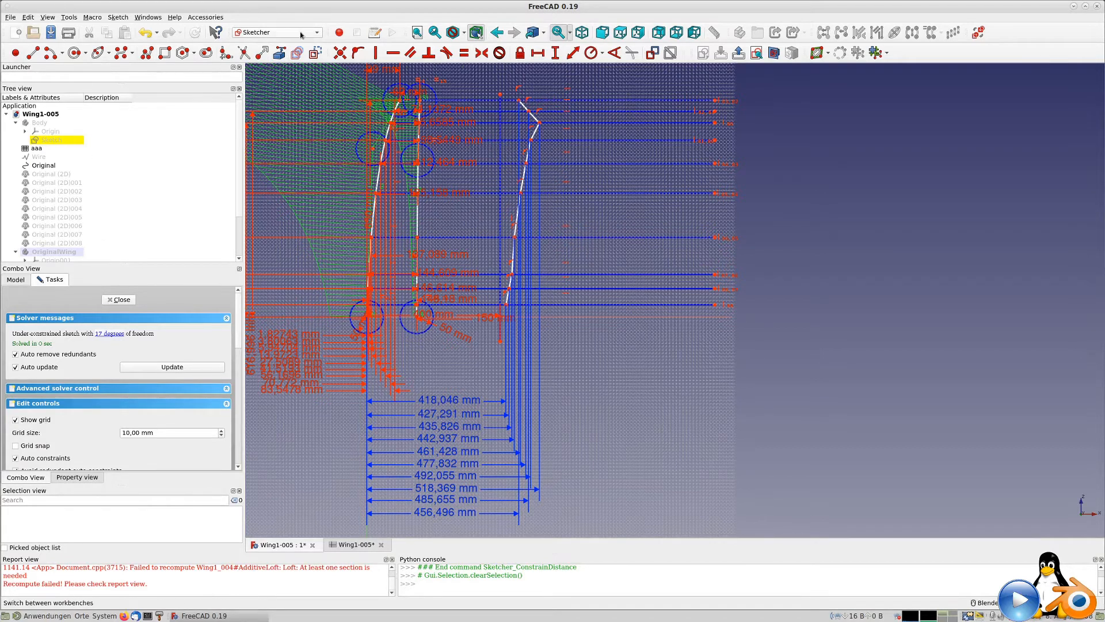
Step: Expand the AdditiveLoft of OriginalWing in the model tree and look through its section sketches
left_click(279, 30)
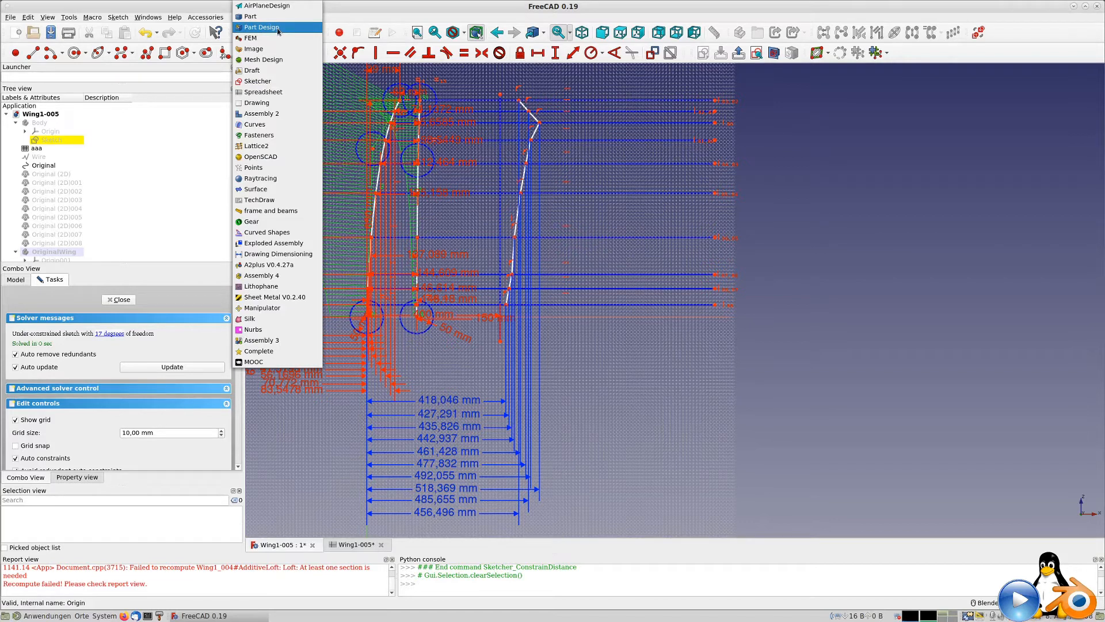
left_click(412, 8)
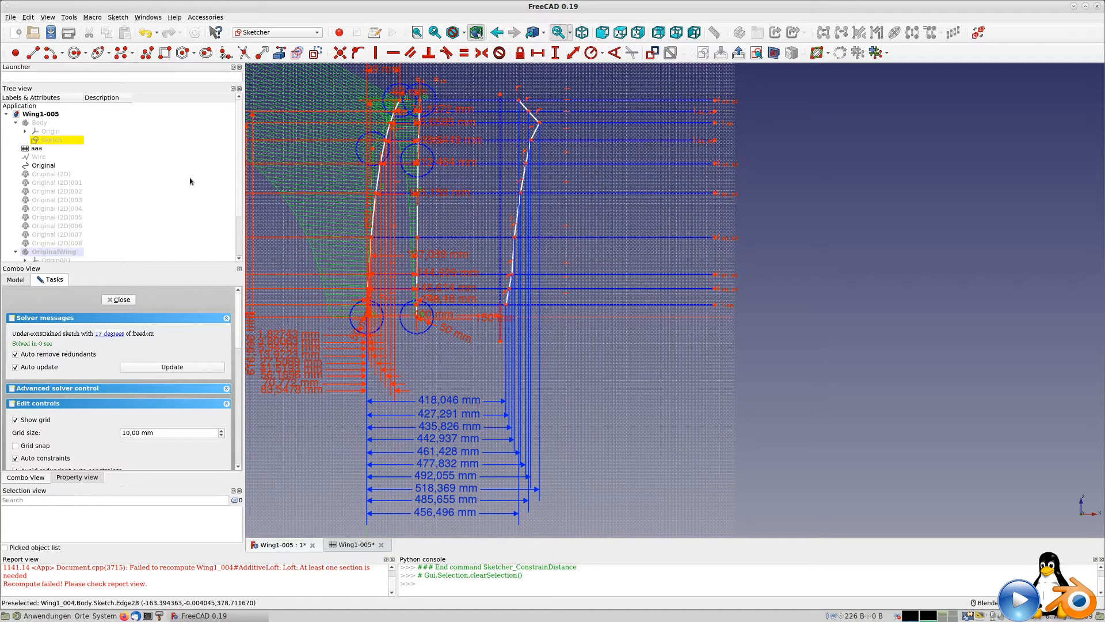
scroll(126, 207, "down", 2)
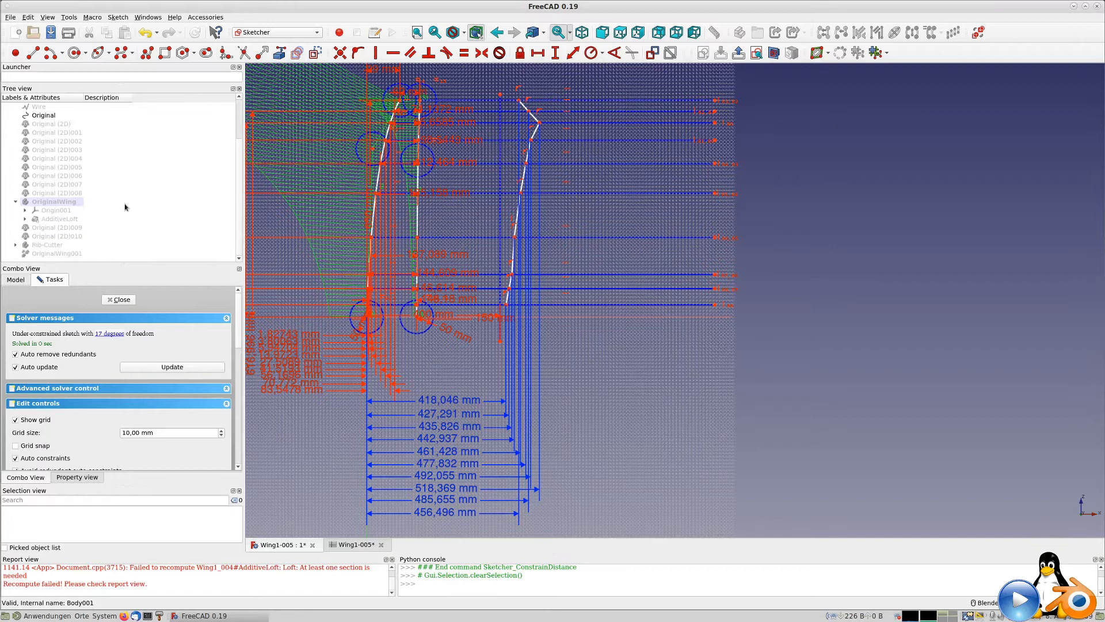
left_click(25, 219)
scroll(91, 233, "down", 4)
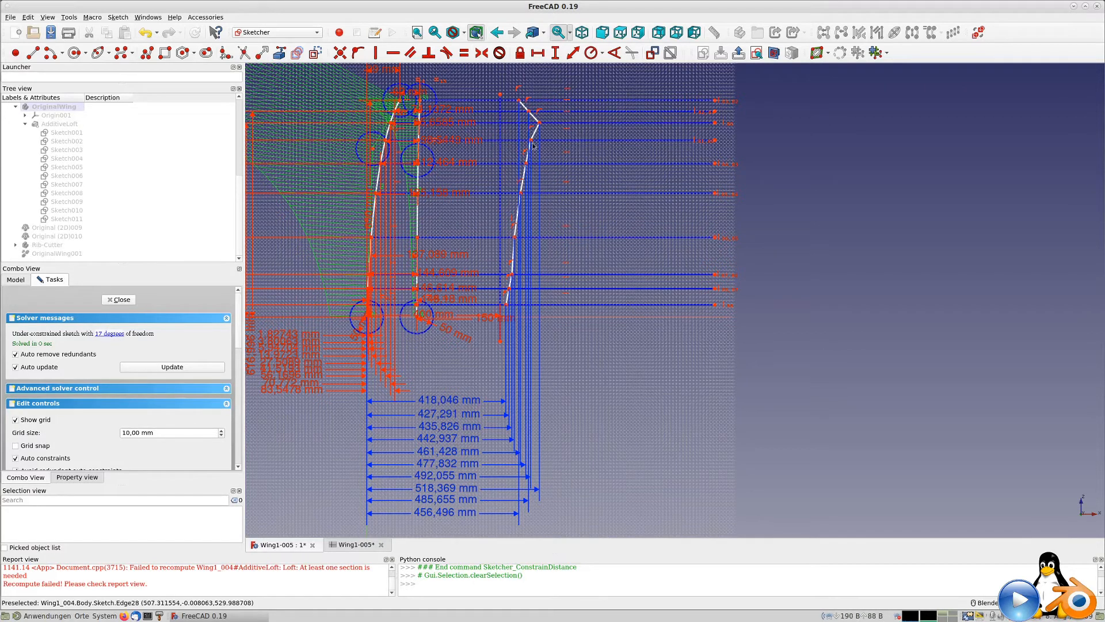
Step: Switch to the Wing1-005 spreadsheet and enter 0 in cell E1
left_click(351, 545)
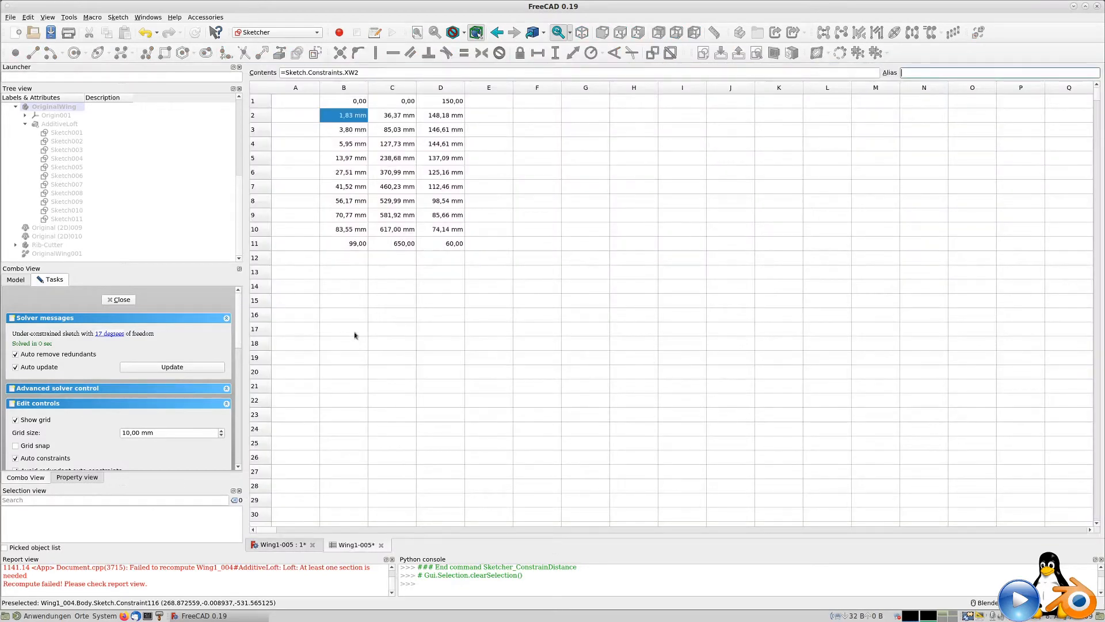
left_click(490, 104)
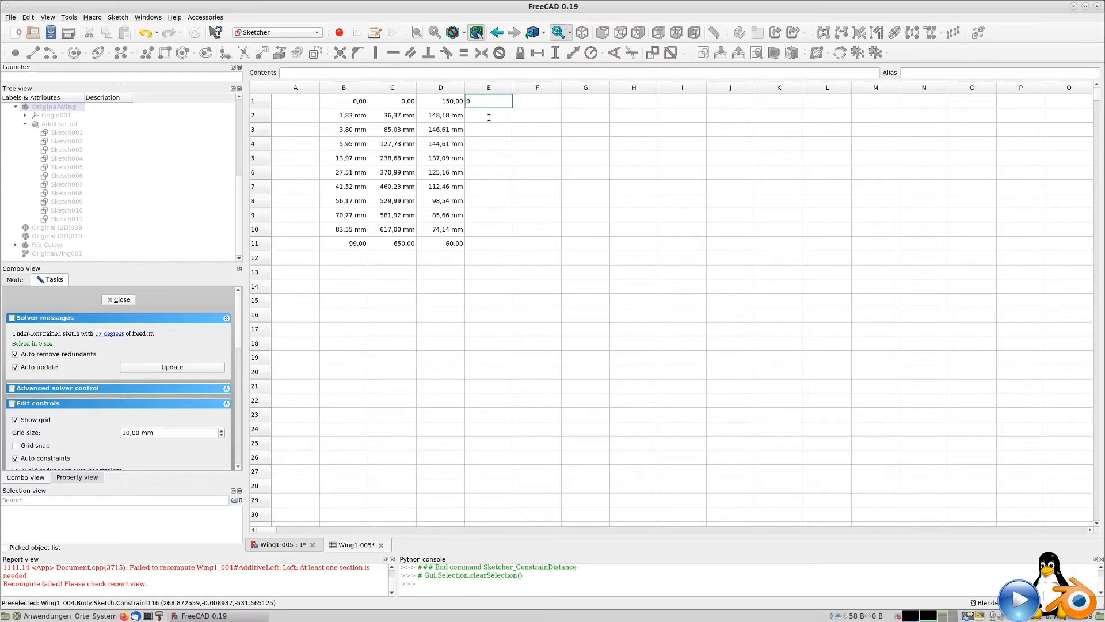
key("Return")
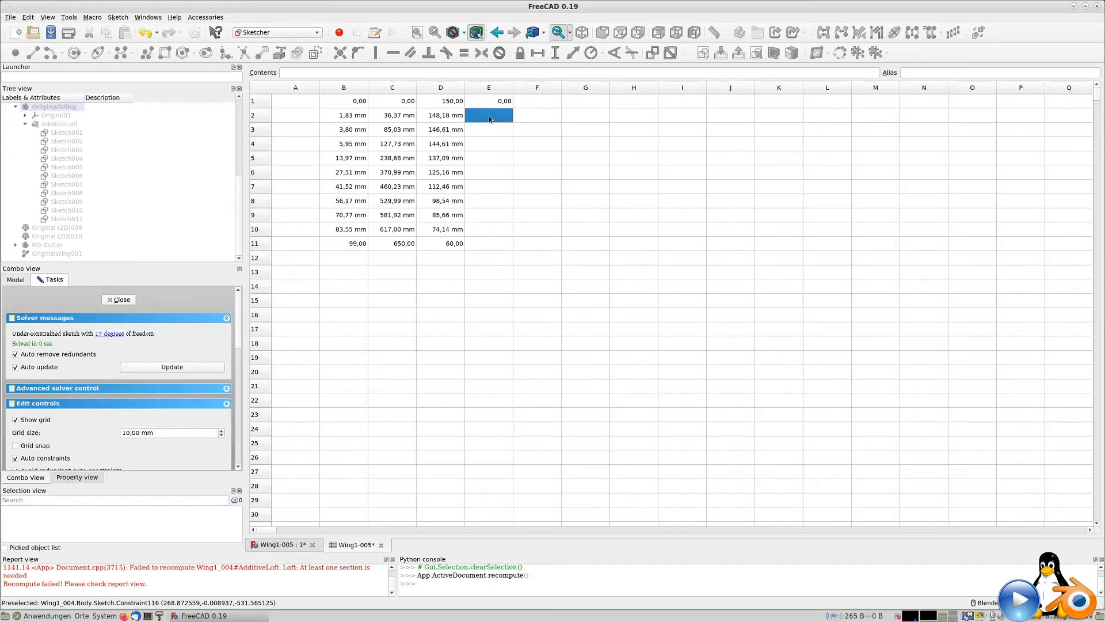
Step: Link cell E2 to the YW2 dimension with the formula =Sketch.Constraints.YW2
type("=Skec")
key("BackSpace")
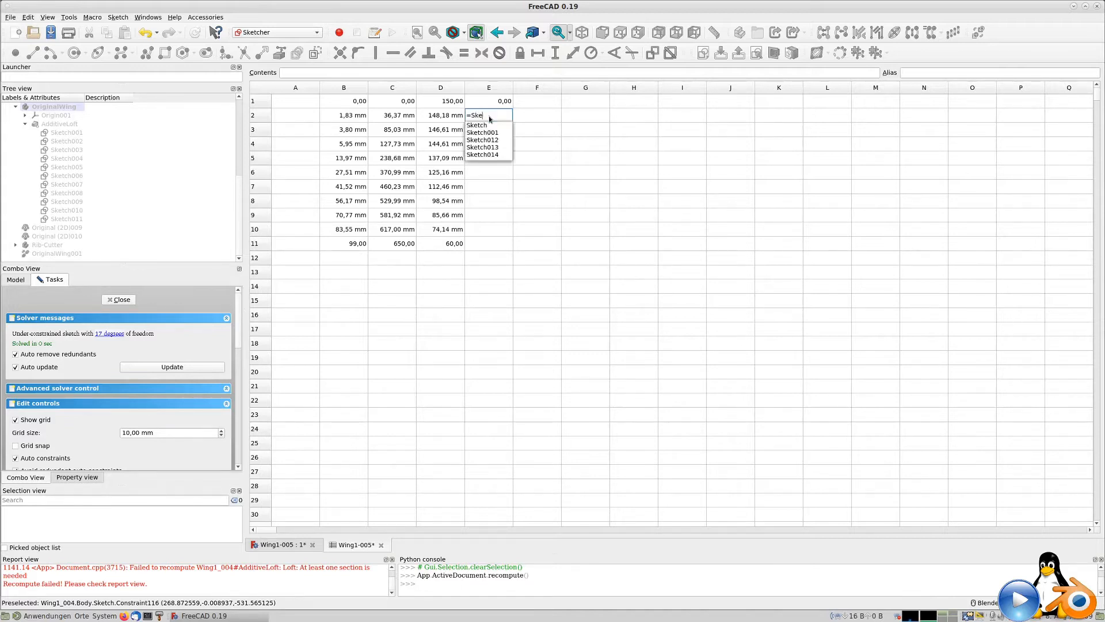
type("tch.C")
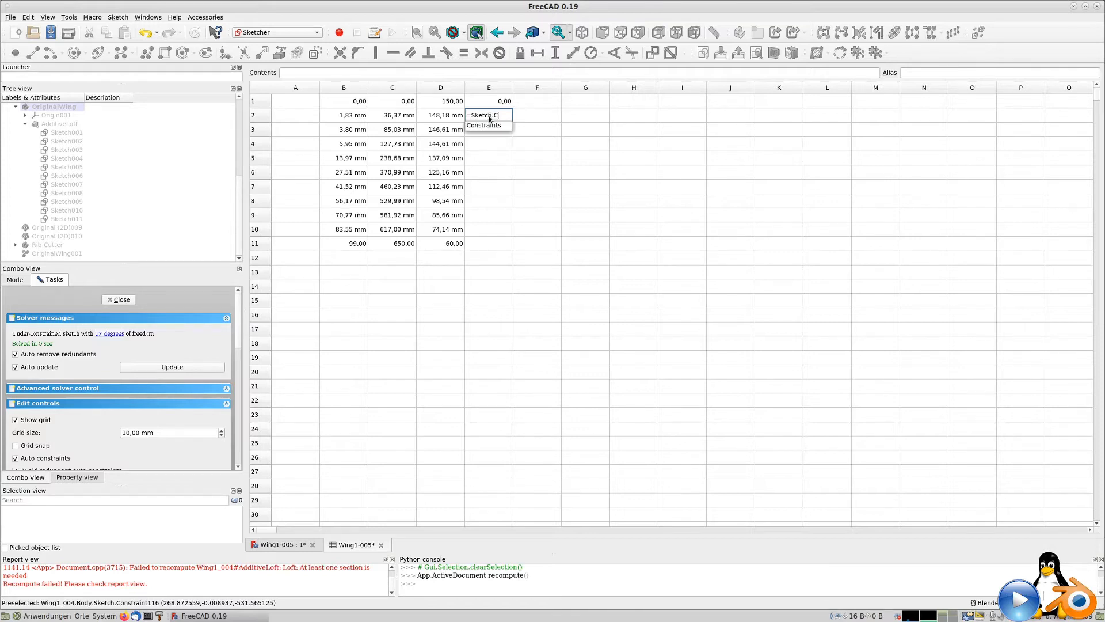
type("onstraints.YW2")
key("Return")
Step: Copy the formula =Sketch.Constraints.YW2 from cell E2 into each of the cells E3 to E11
left_click(489, 116)
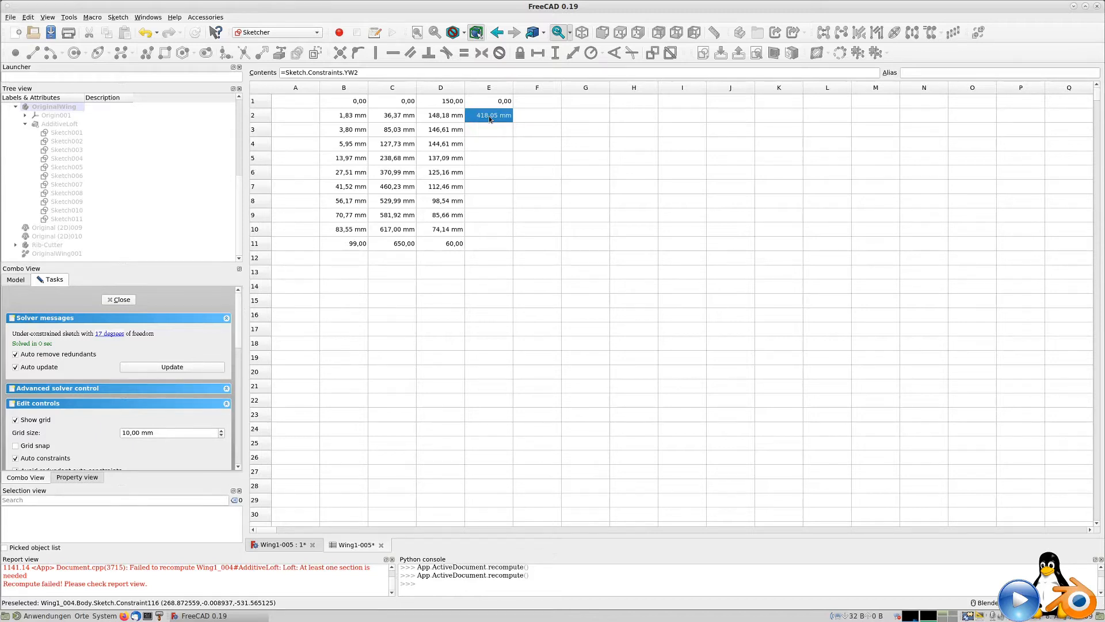
key("Down")
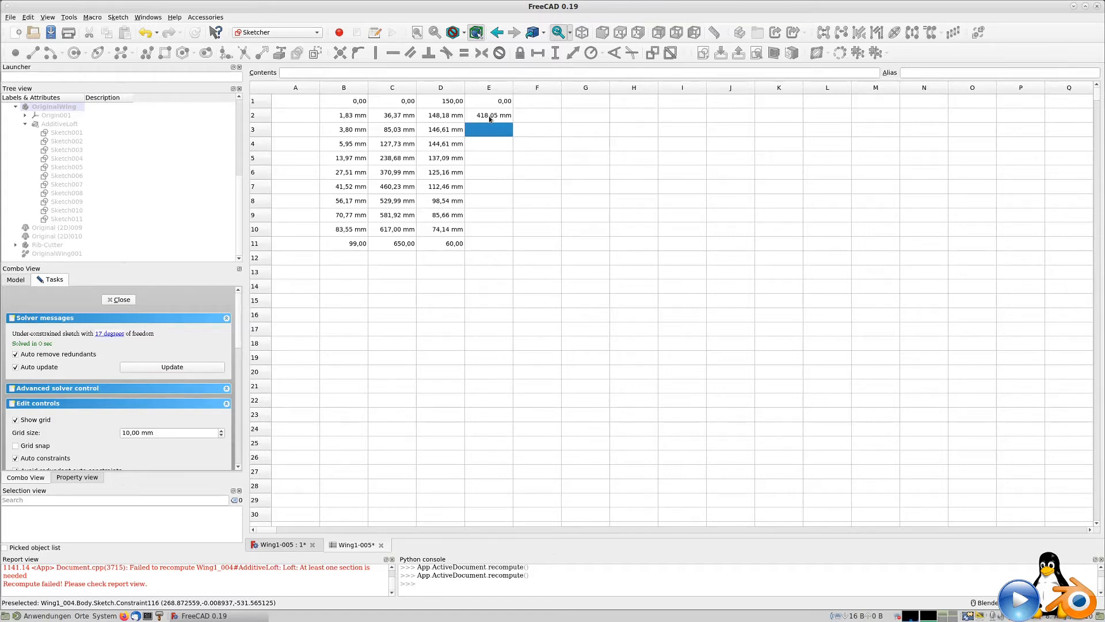
type("=Sketch.Constraints.YW2")
key("Down")
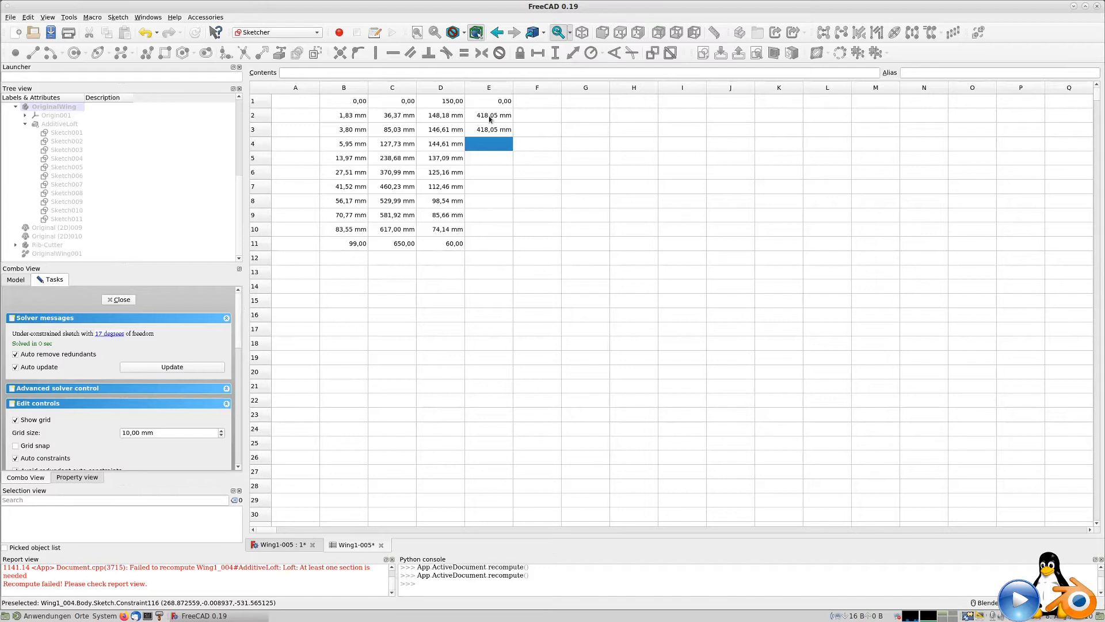
type("=Sketch.Constraints.YW2")
key("Down")
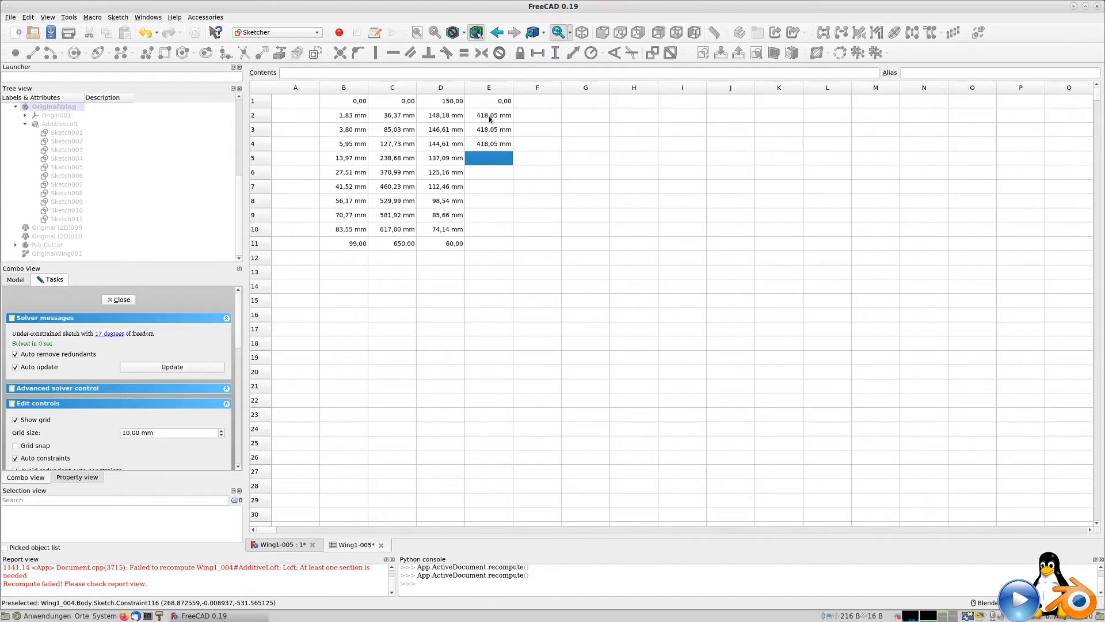
key("ctrl+v")
key("Down")
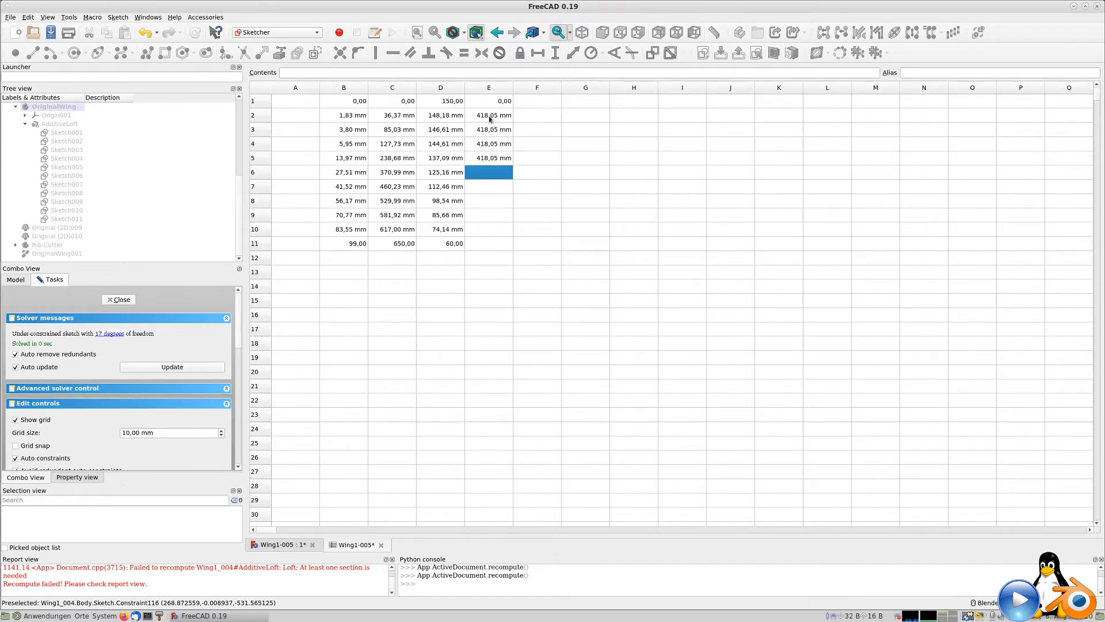
type("418,05 mm")
key("Down")
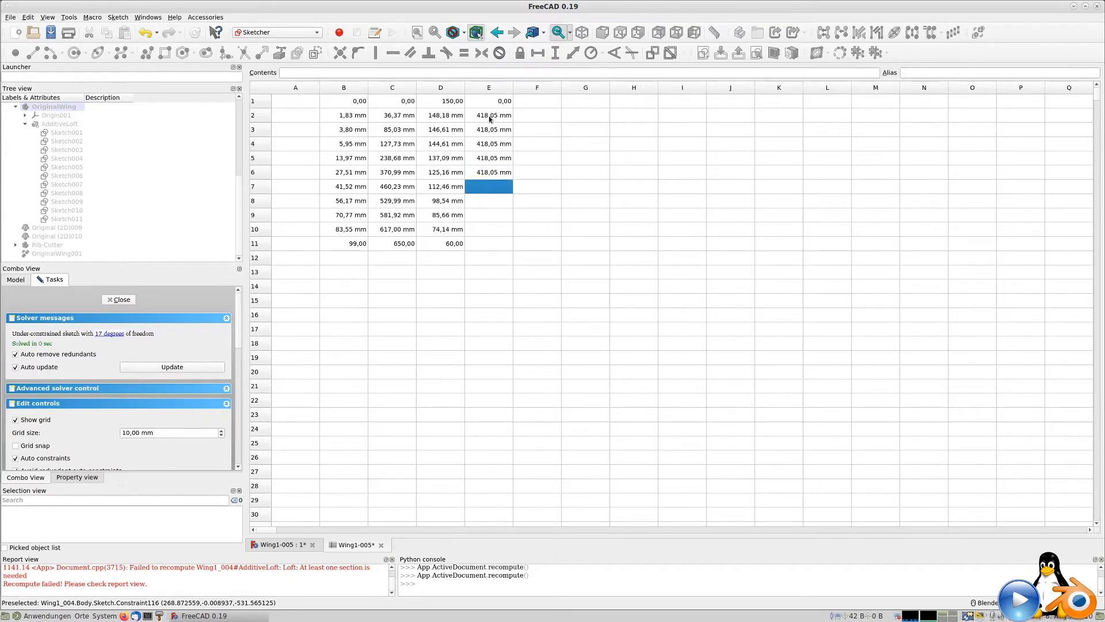
type("418,05 mm")
key("Down")
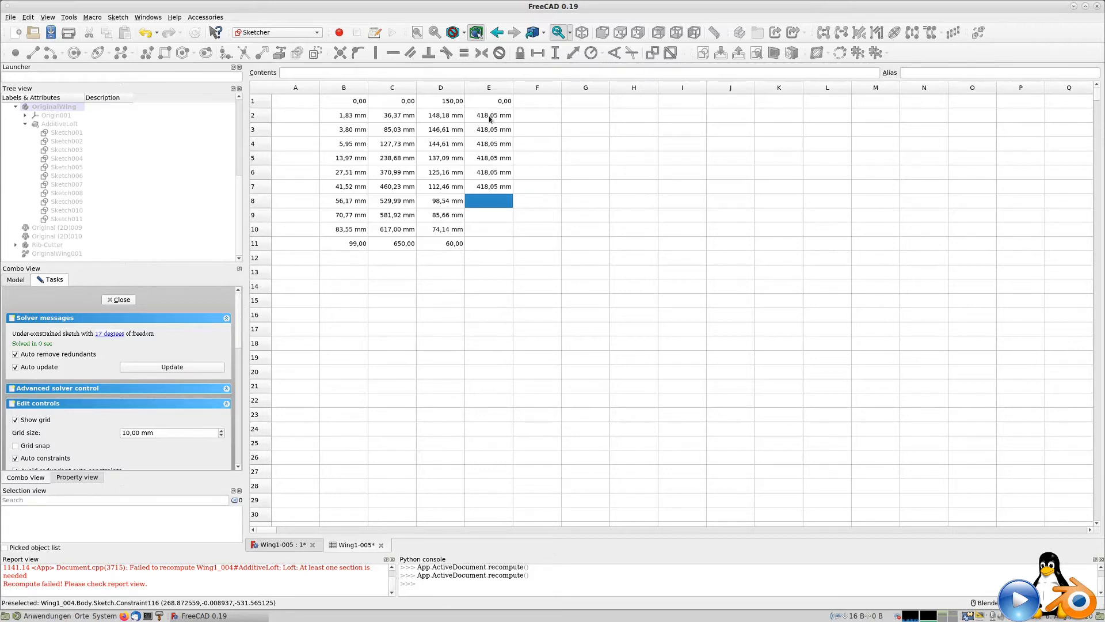
type("418,05 mm")
key("Down")
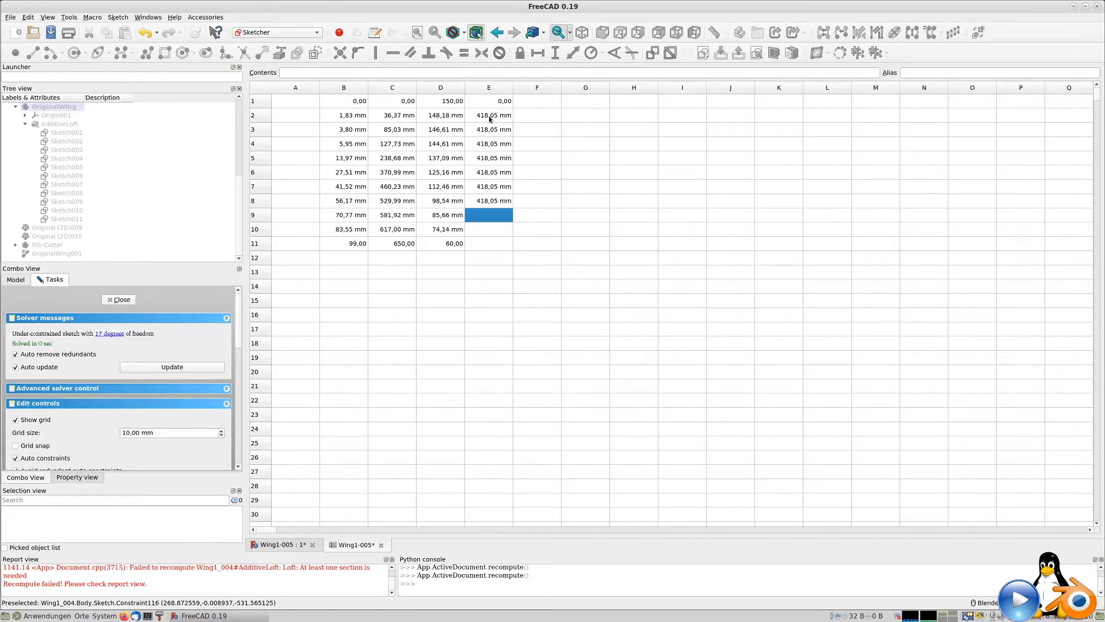
type("418,05 mm")
key("Down")
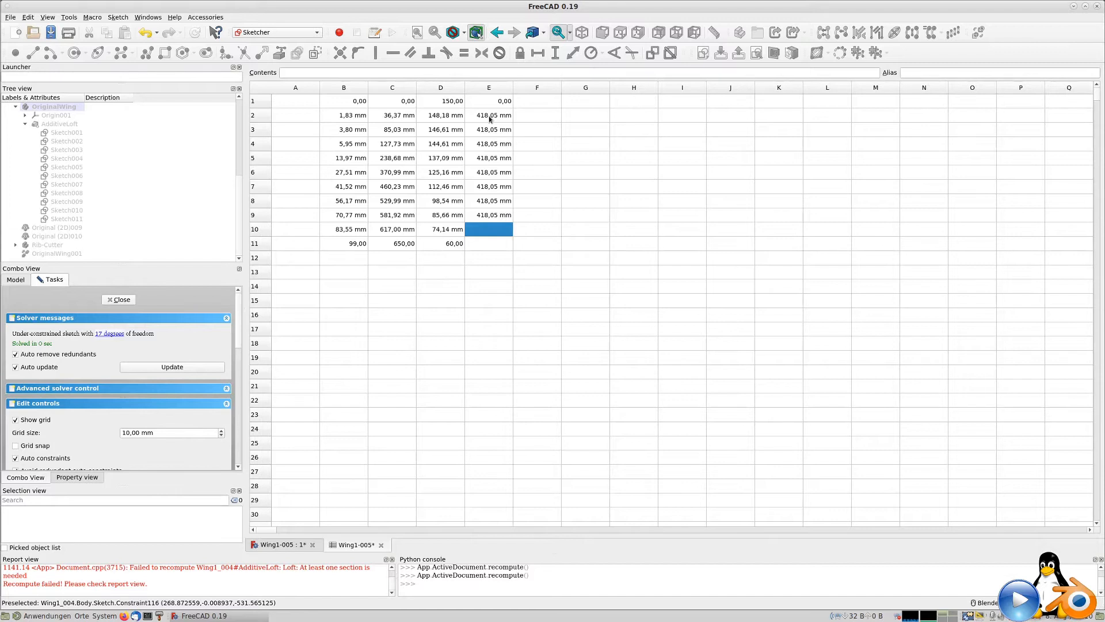
type("418,05 mm")
key("Down")
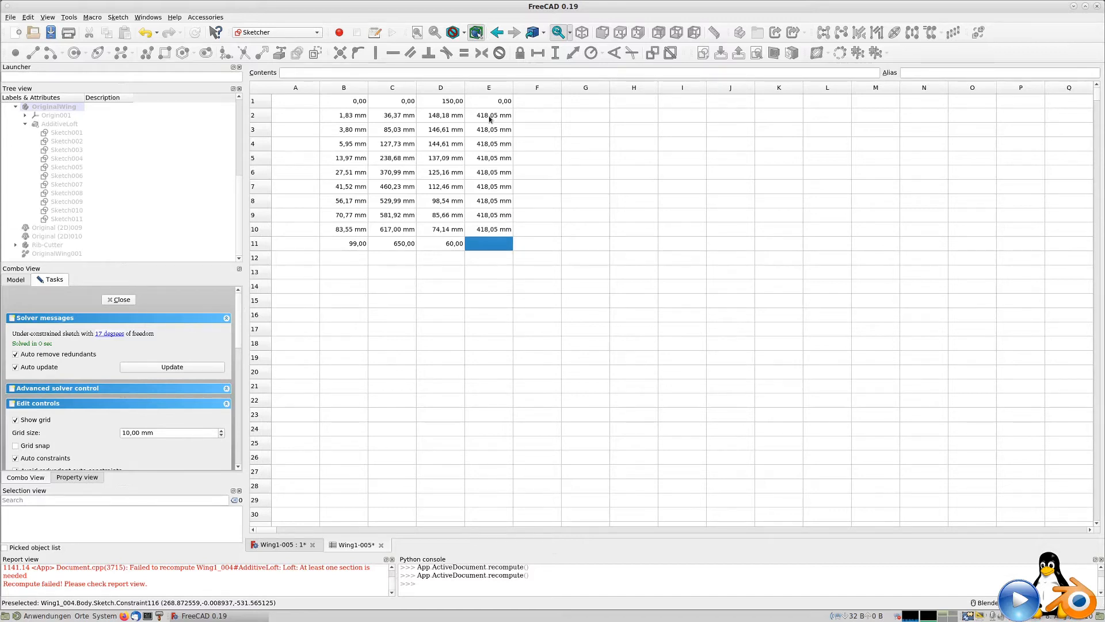
type("=Sketch.Constraints.YW2")
Step: Change the formulas in cells E3 and E4 to reference Sketch.Constraints.YW3 and Sketch.Constraints.YW4 respectively
key("Up")
key("Up")
key("Up")
key("Up")
key("Up")
key("Up")
key("Up")
key("Up")
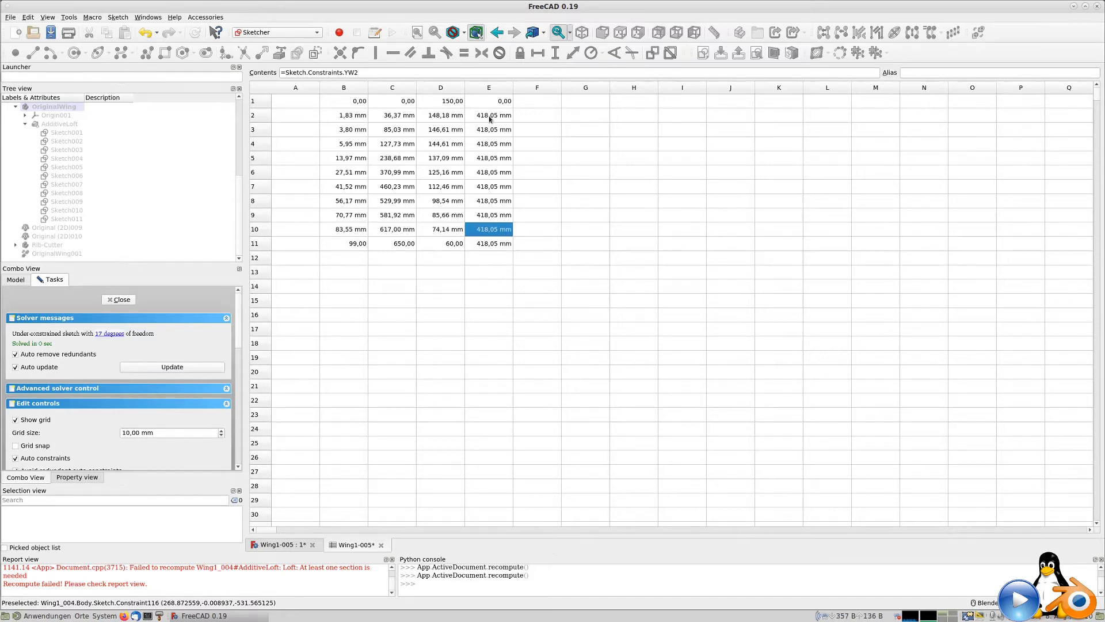
key("Down")
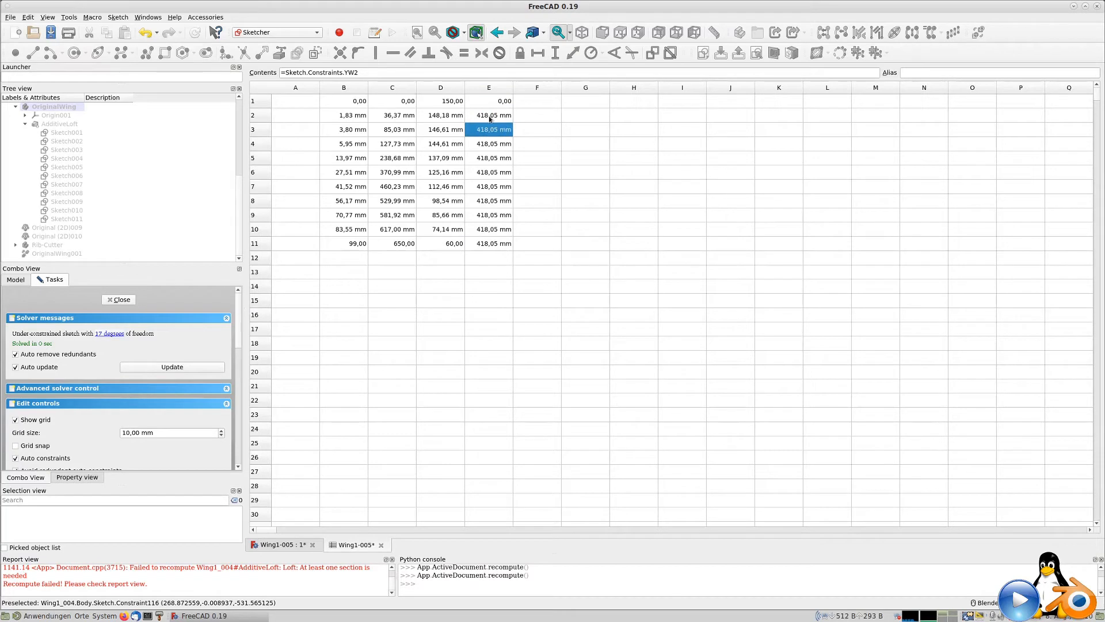
left_click(364, 75)
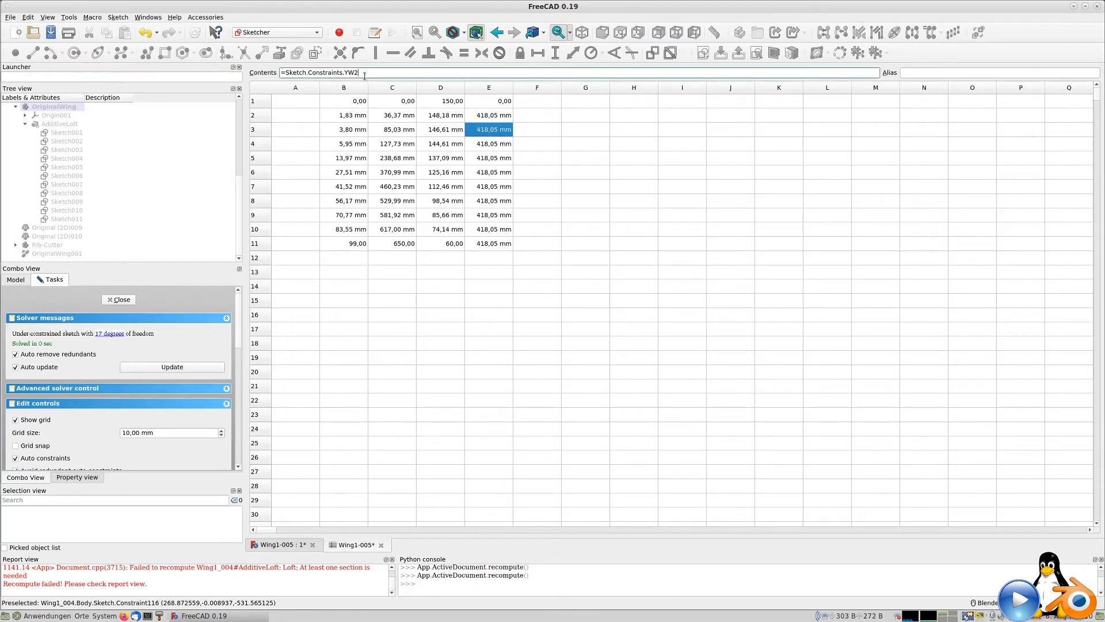
type("3")
key("Return")
left_click(369, 73)
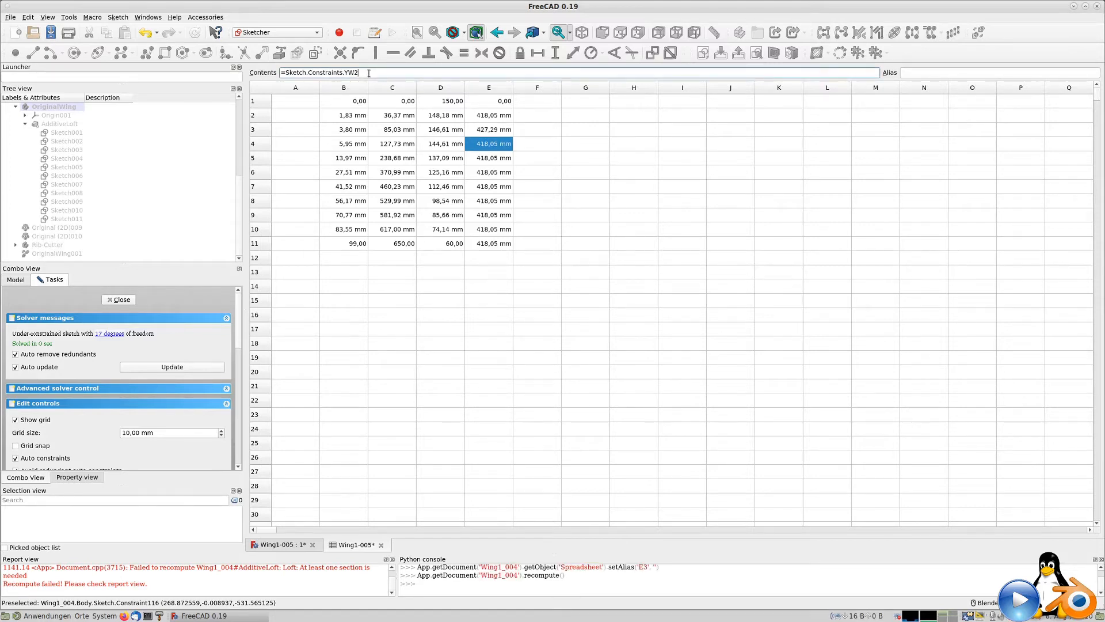
key("BackSpace")
type("4")
key("Return")
Step: Change the formulas in cells E5, E6 and E7 to reference the YW5, YW6 and YW7 sketch constraints
type("5")
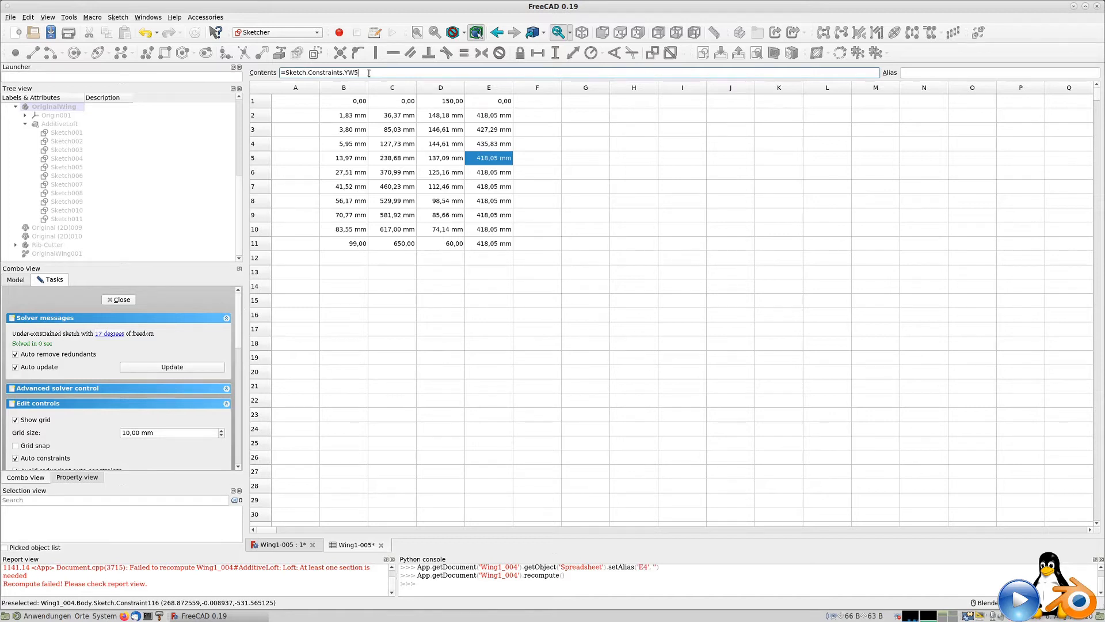
key("Return")
left_click(369, 73)
type("6")
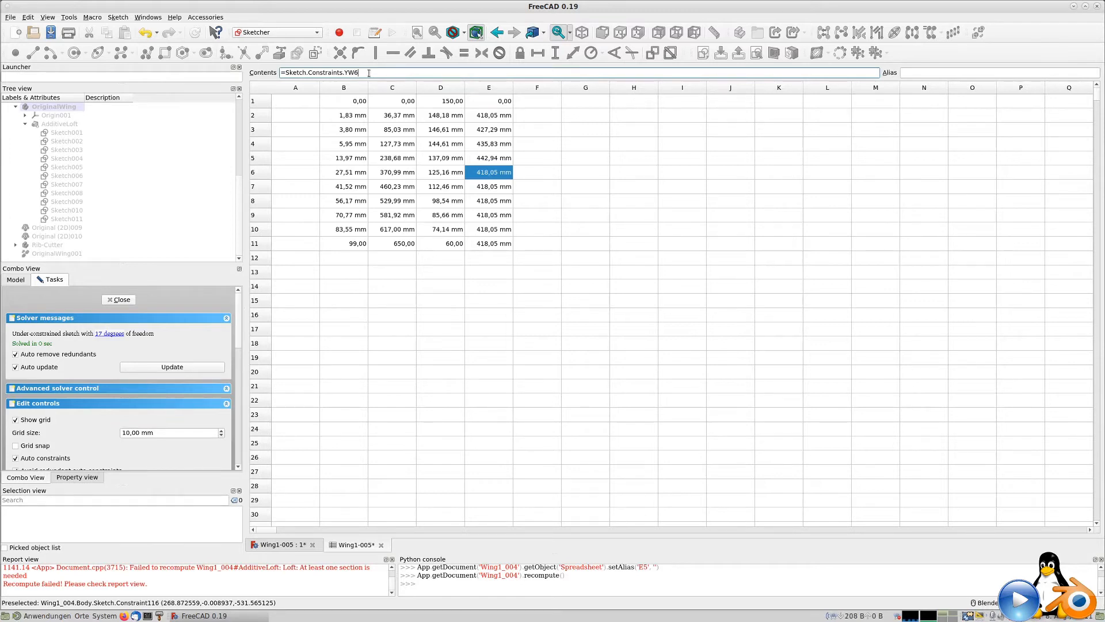
key("Return")
type("7")
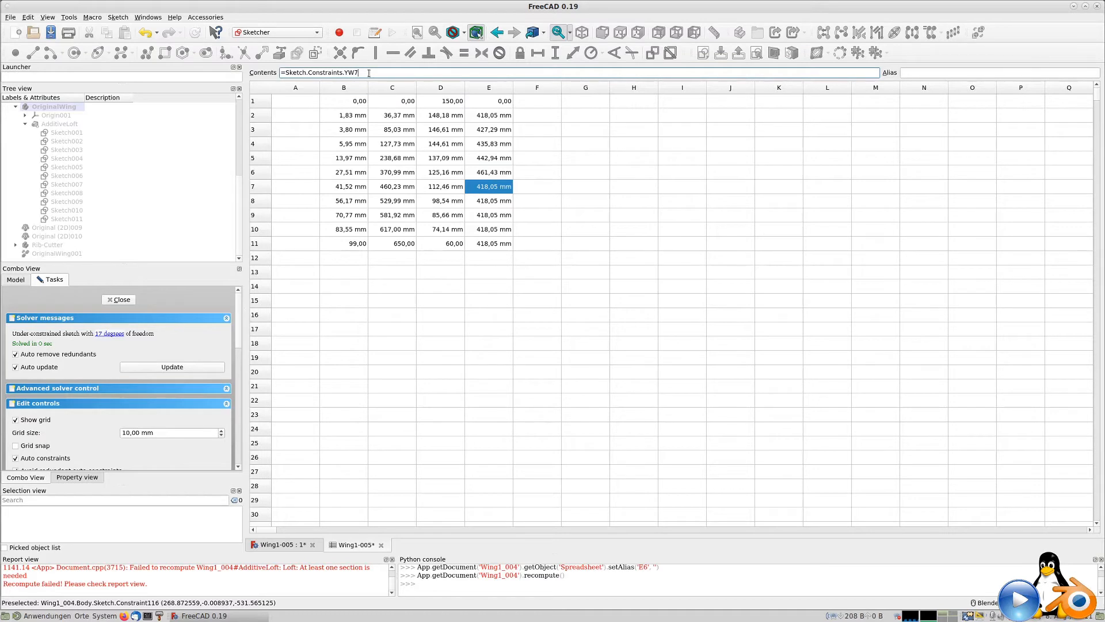
key("Return")
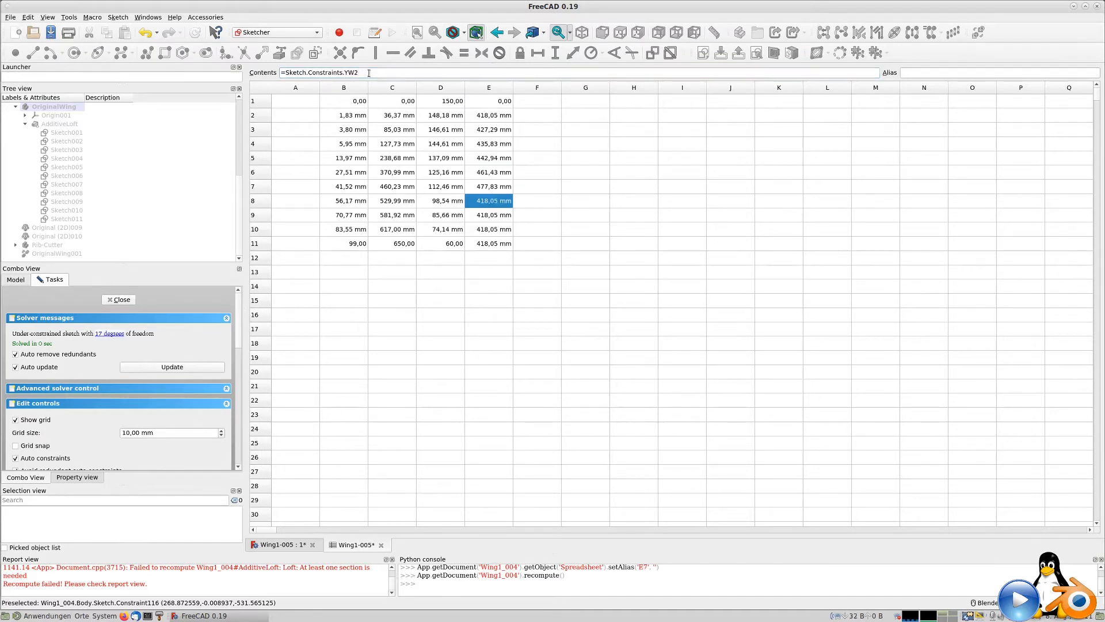
Step: Change the formulas in cells E8 to E11 to reference the YW8, YW9, YW10 and YW11 sketch constraints
type("8")
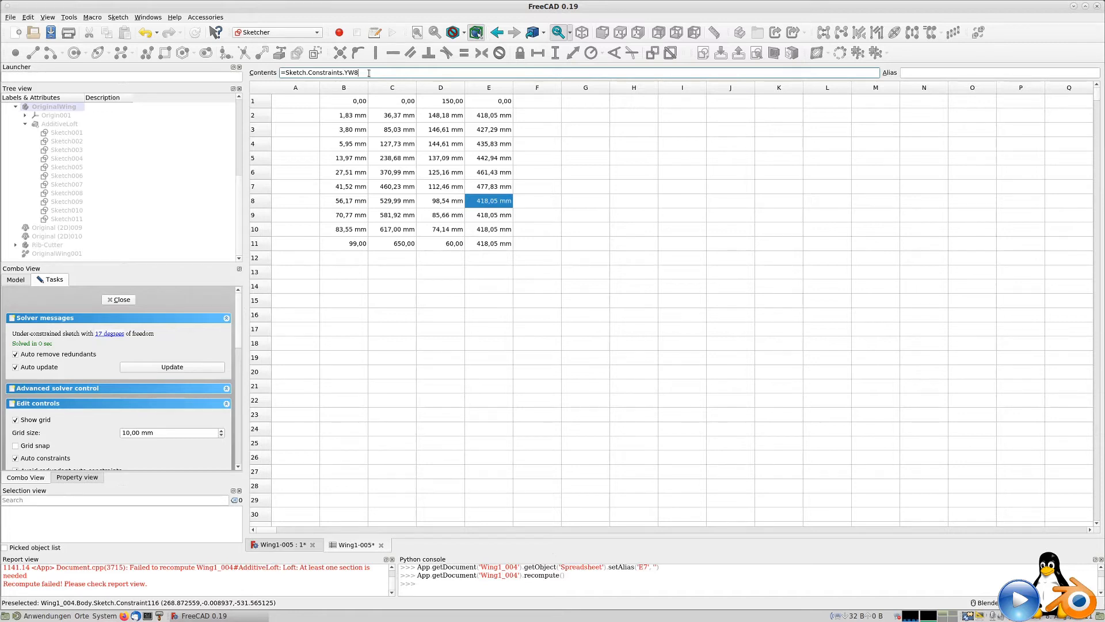
key("Return")
type("9")
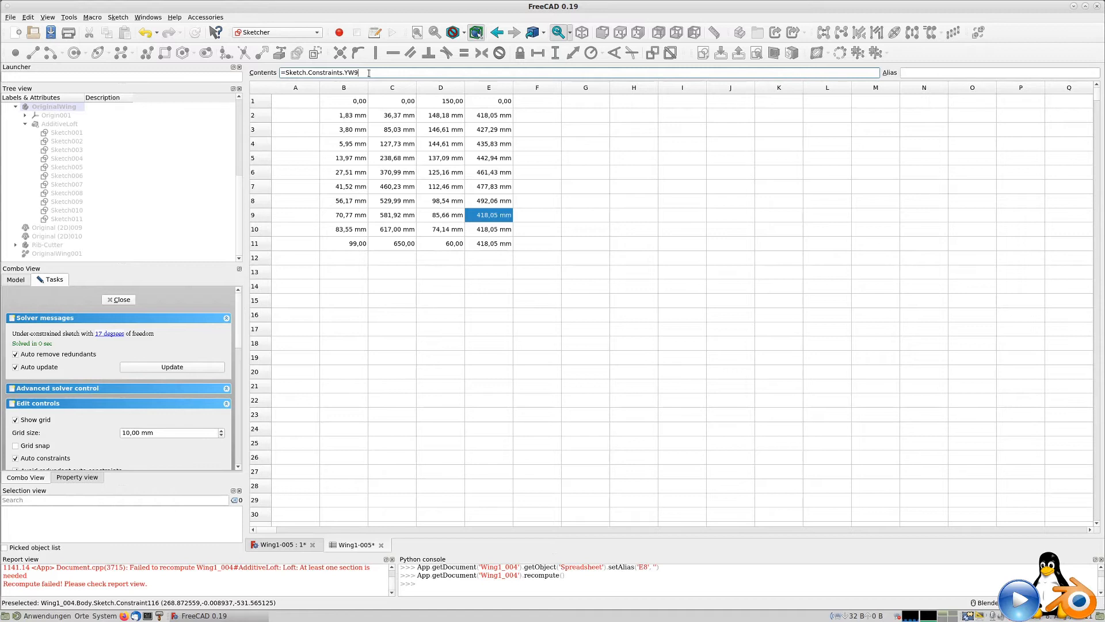
key("Return")
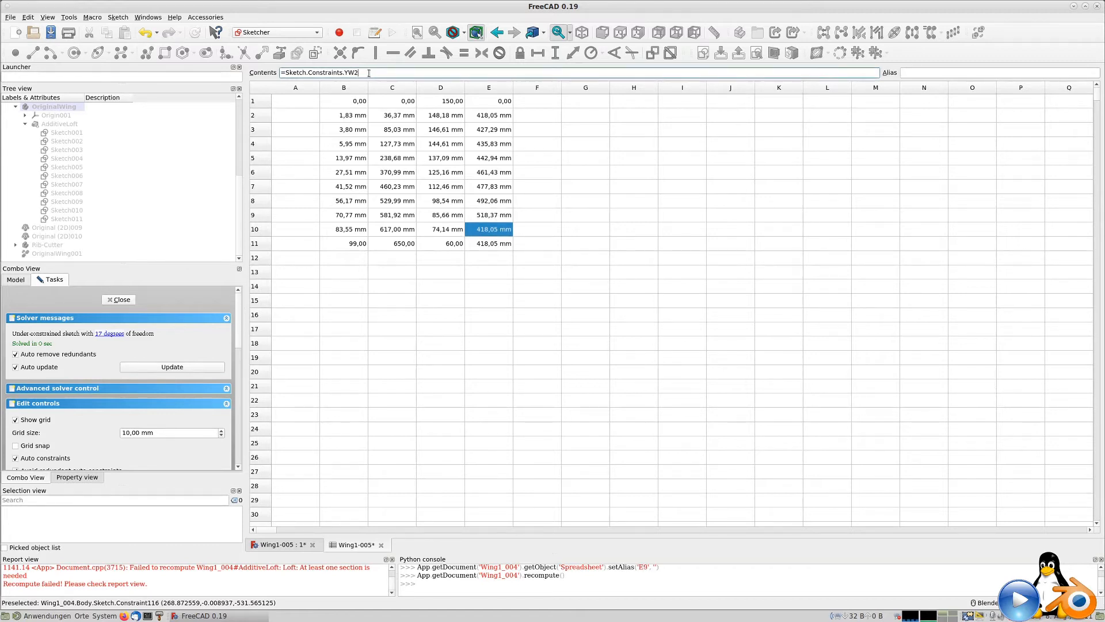
key("BackSpace")
type("10")
key("Return")
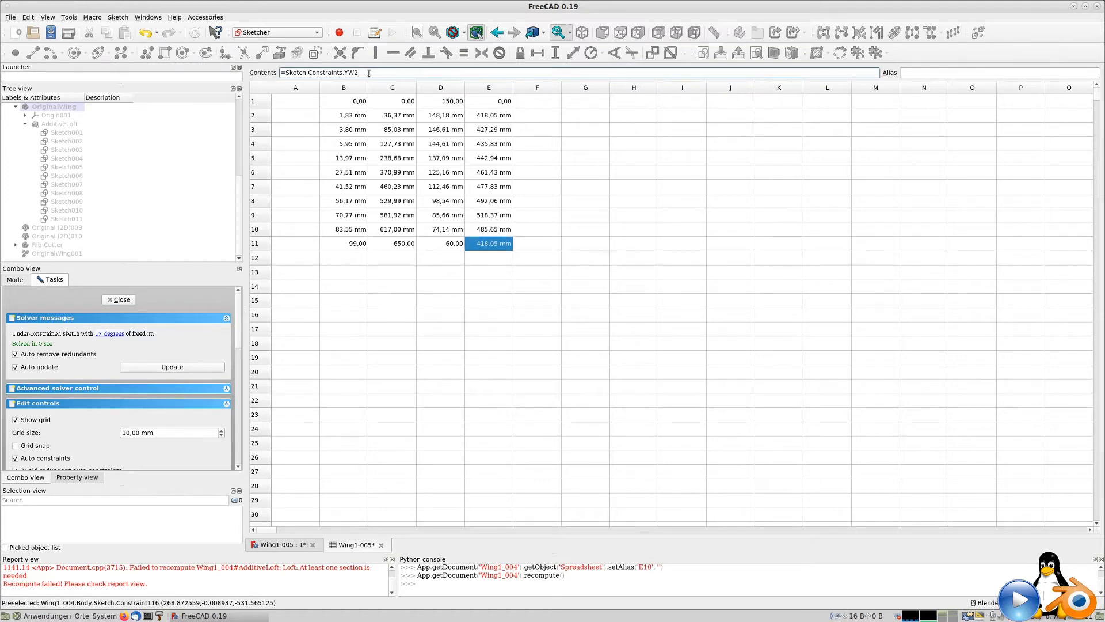
key("BackSpace")
type("11")
key("Return")
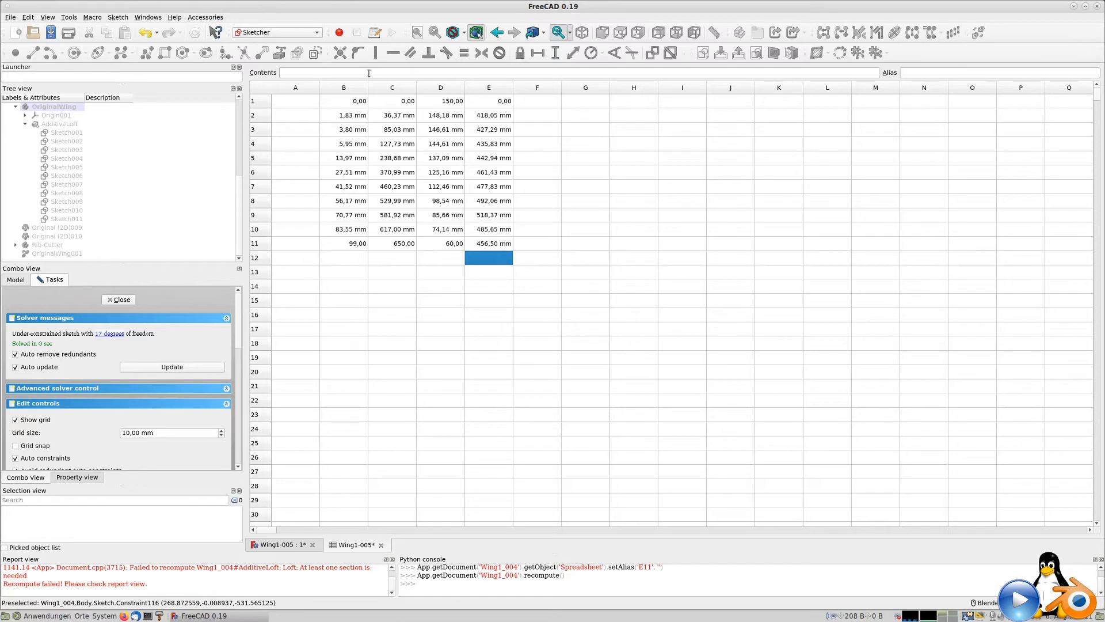
Step: Try to subtract 400 from the YW2 reference in the formula of cell E2
left_click(466, 115)
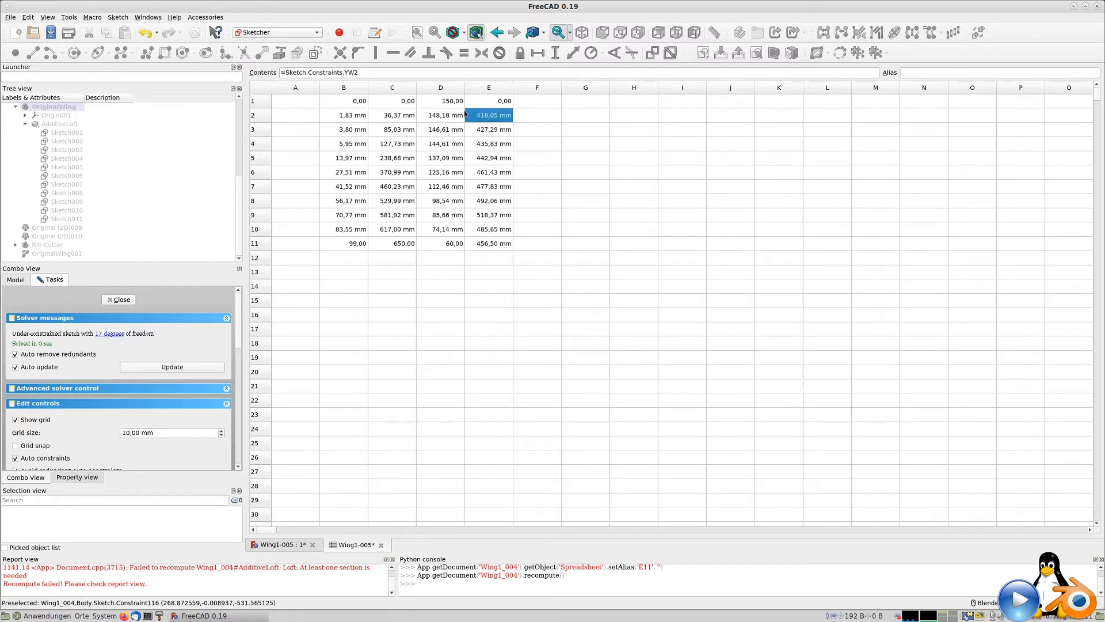
left_click(390, 72)
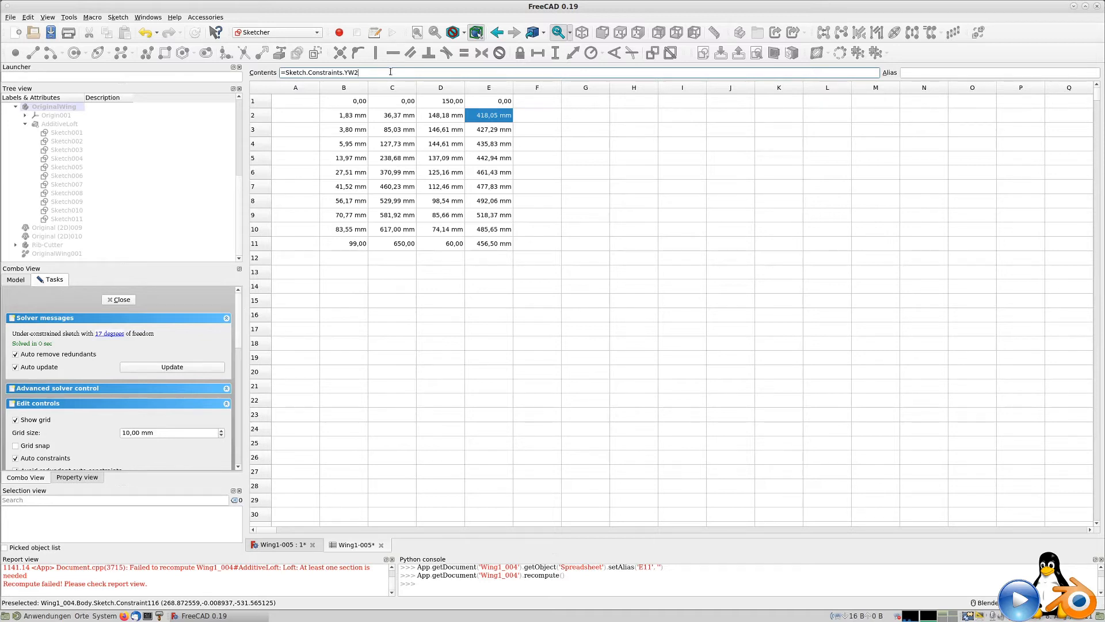
type("-400")
key("Return")
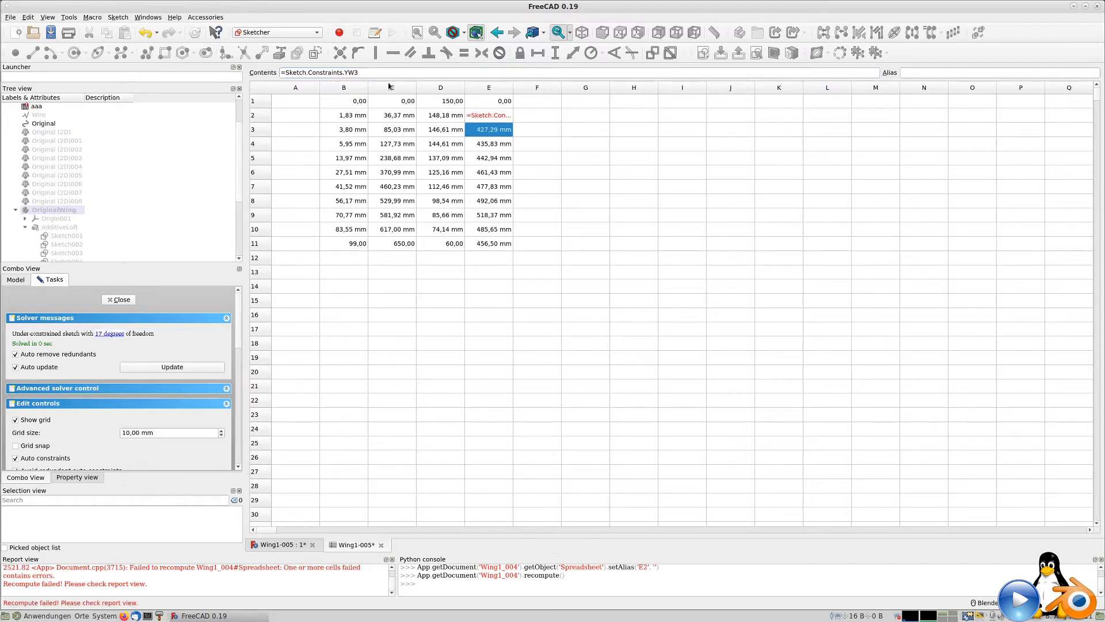
Step: Remove the subtraction of 400 from cell E2 so its formula reads =Sketch.Constraints.YW2
left_click(467, 115)
left_click(389, 75)
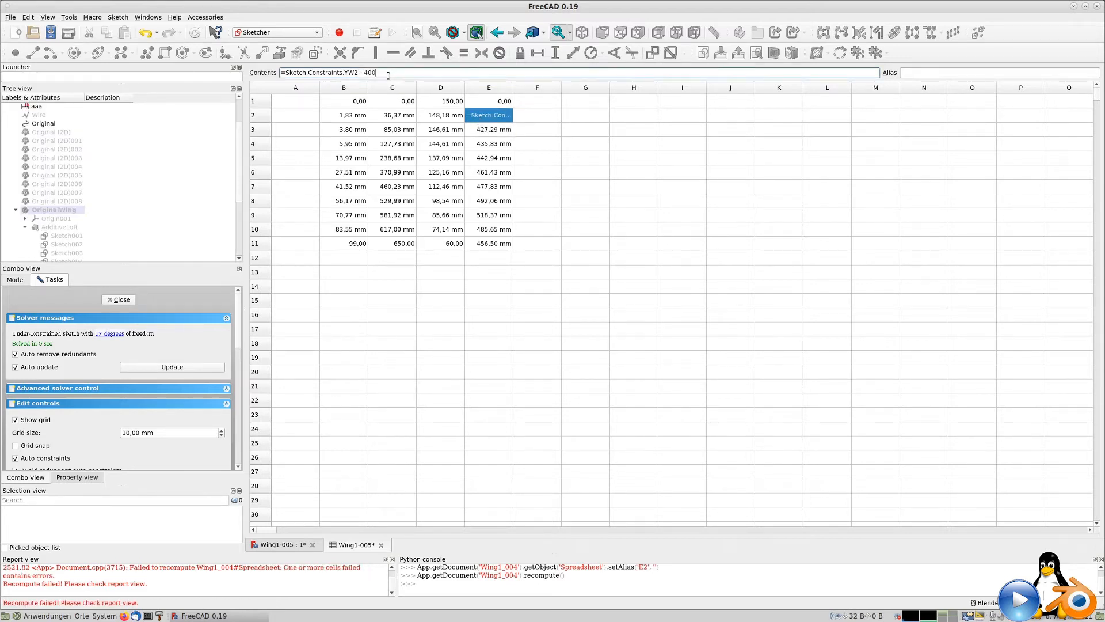
left_click(493, 129)
left_click(490, 116)
left_click(387, 75)
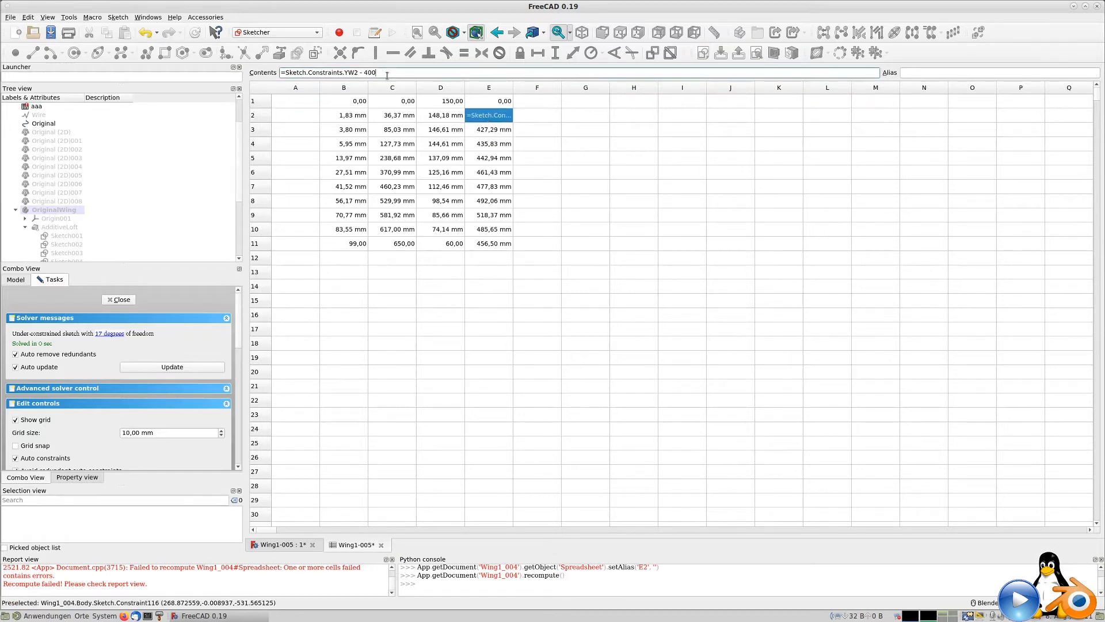
key("BackSpace")
key("BackSpace")
left_click(487, 131)
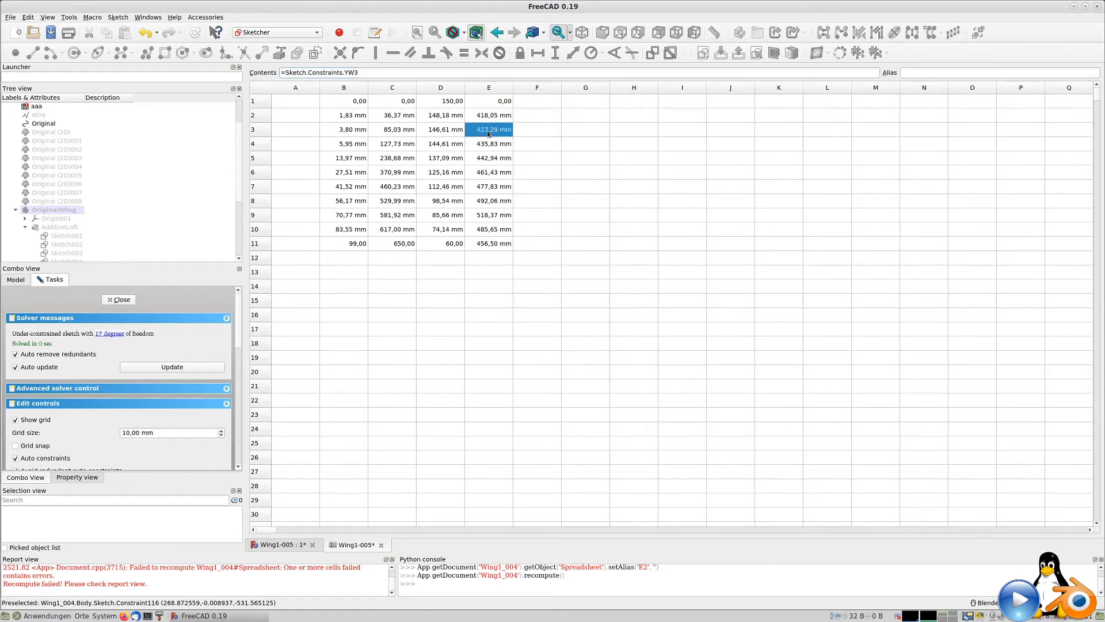
left_click(494, 118)
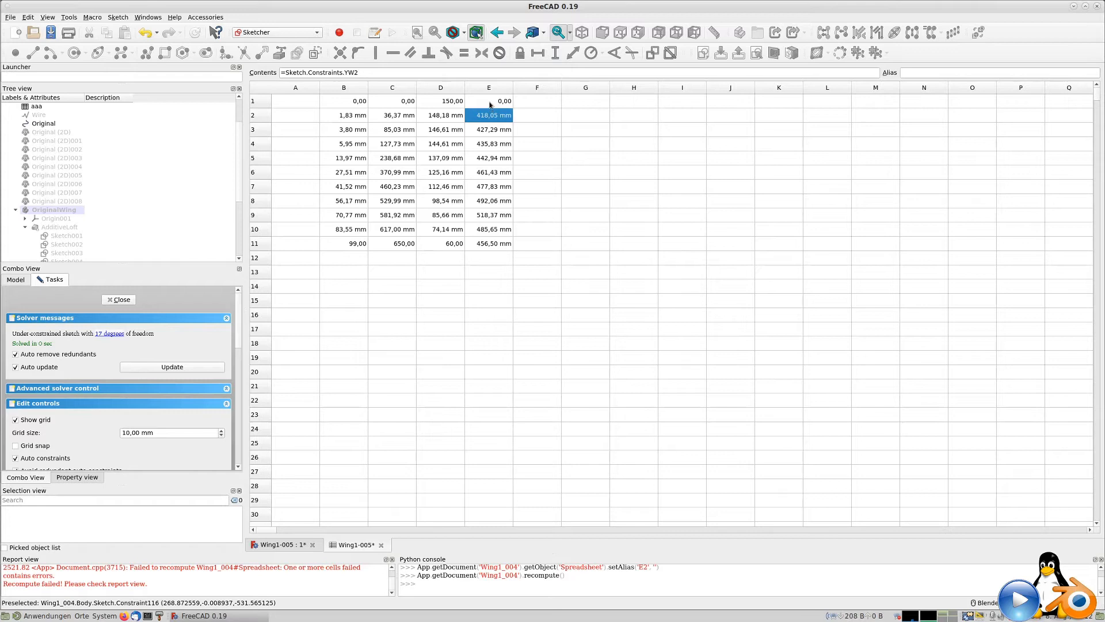
Step: Set the value of cell E1 to 400
left_click(491, 102)
type("400")
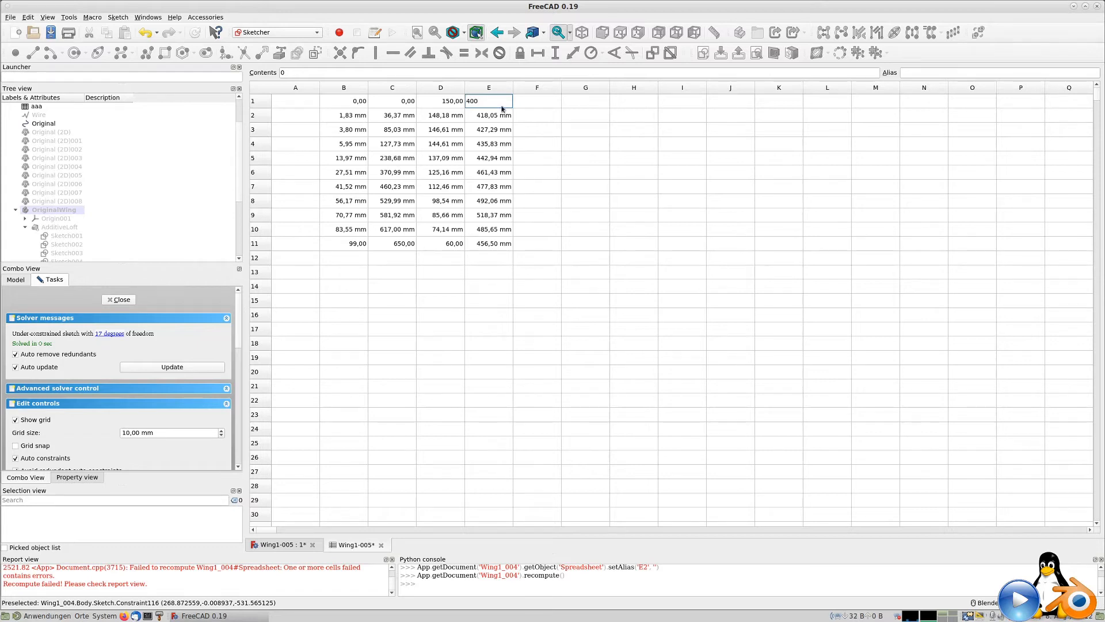
key("Return")
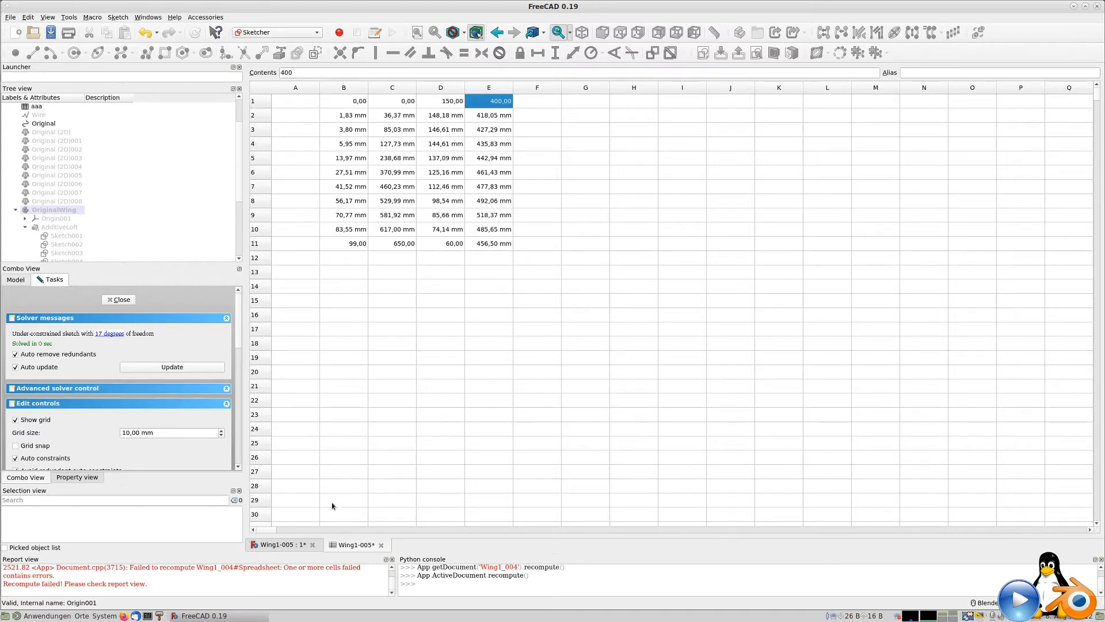
Step: Return to the sketch and move the right polyline's lowest point sideways to about 401 mm from the vertical axis
left_click(284, 545)
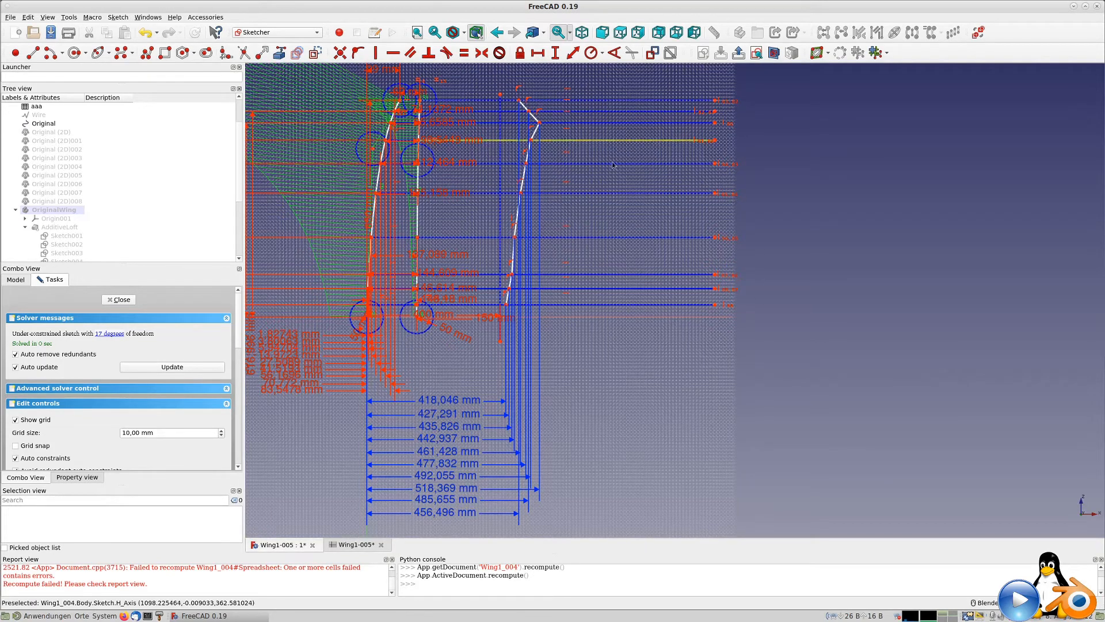
scroll(511, 332, "up", 6)
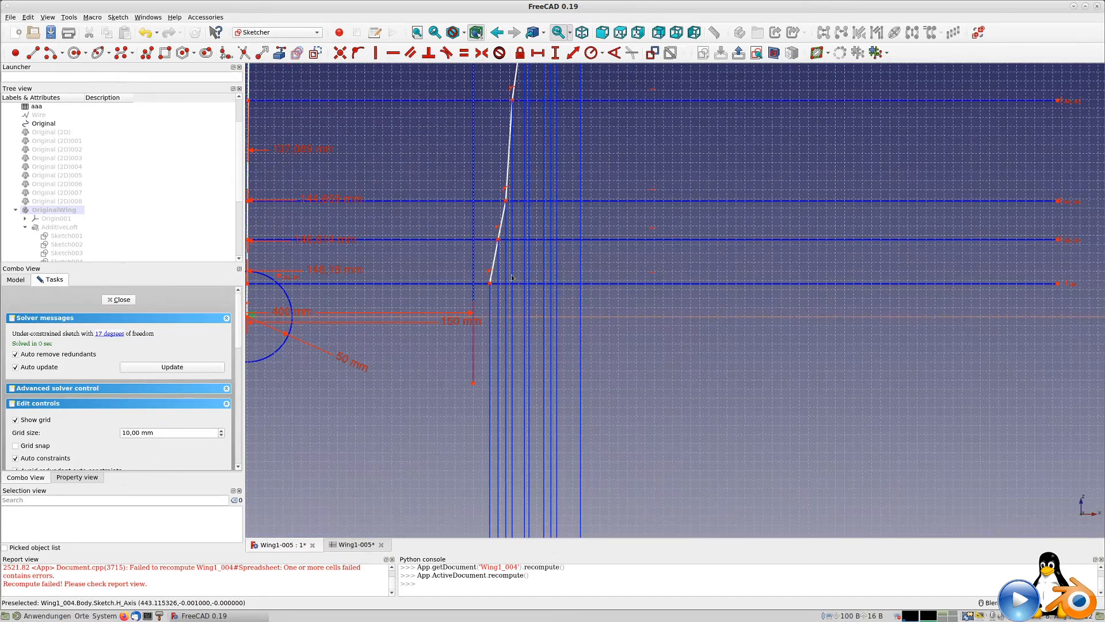
left_click_drag(490, 284, 474, 284)
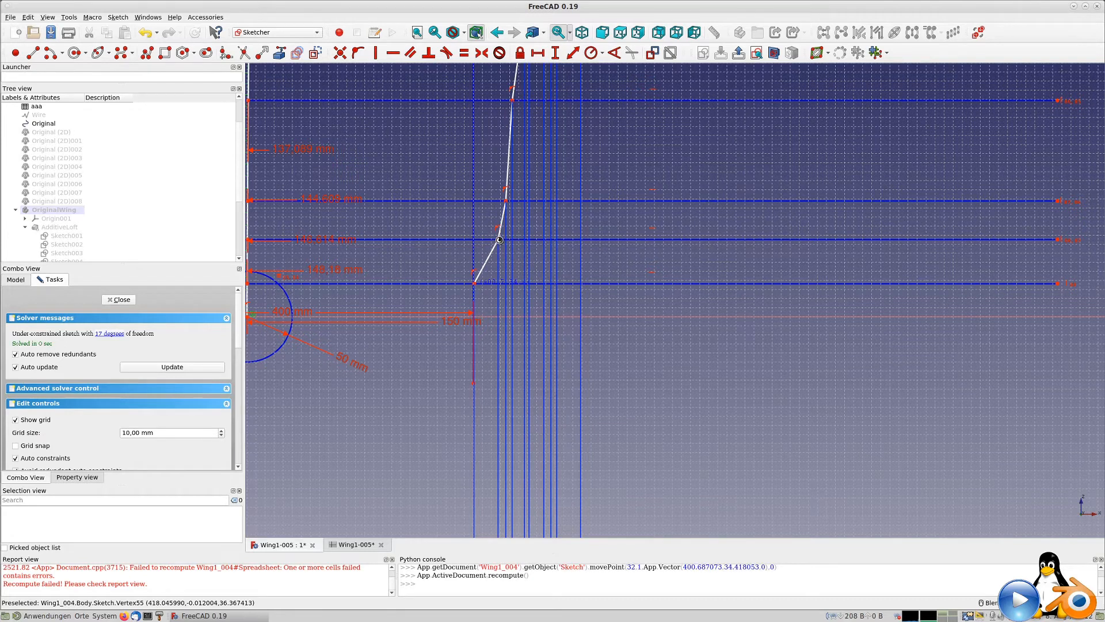
Step: Move the right polyline's next five points, working upward, sideways to about 400 mm from the vertical axis
left_click_drag(499, 241, 475, 246)
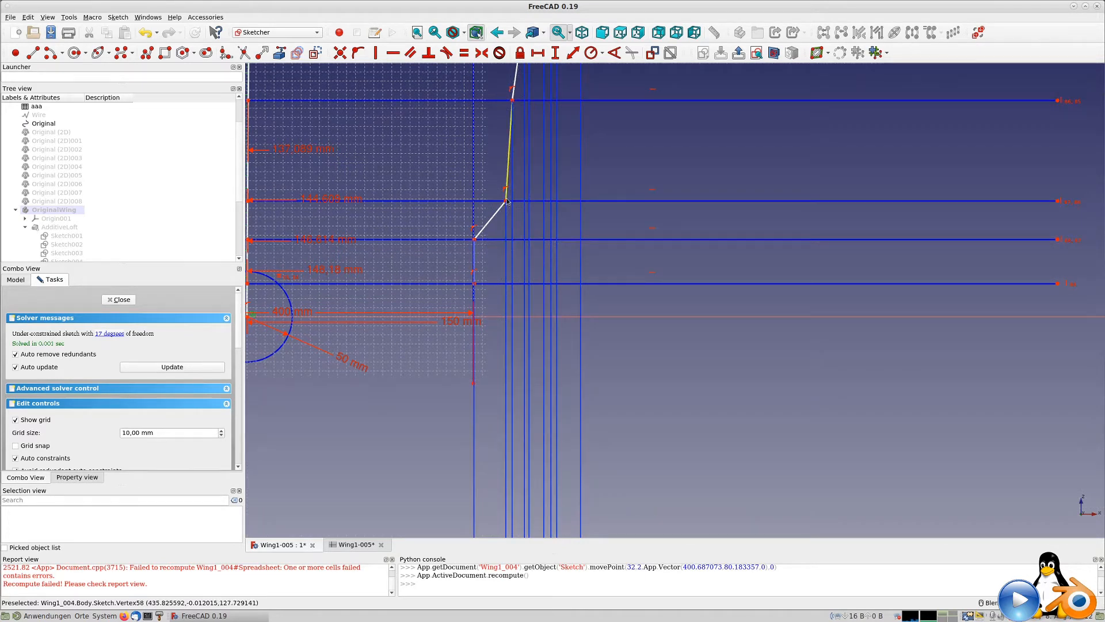
left_click_drag(506, 201, 474, 203)
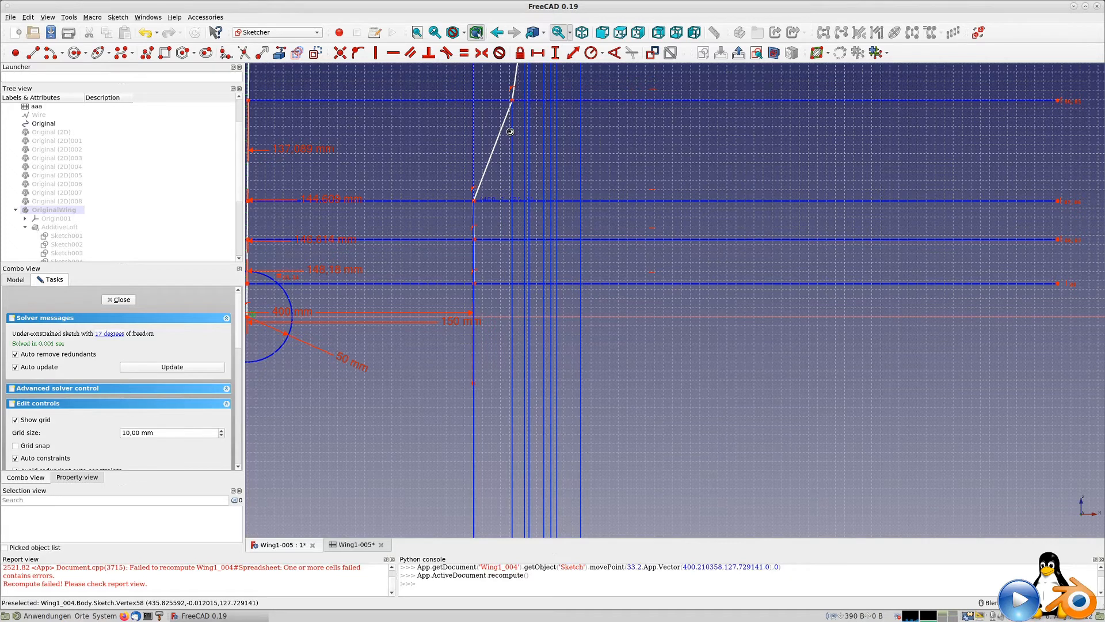
middle_click_drag(510, 131, 569, 318, "shift")
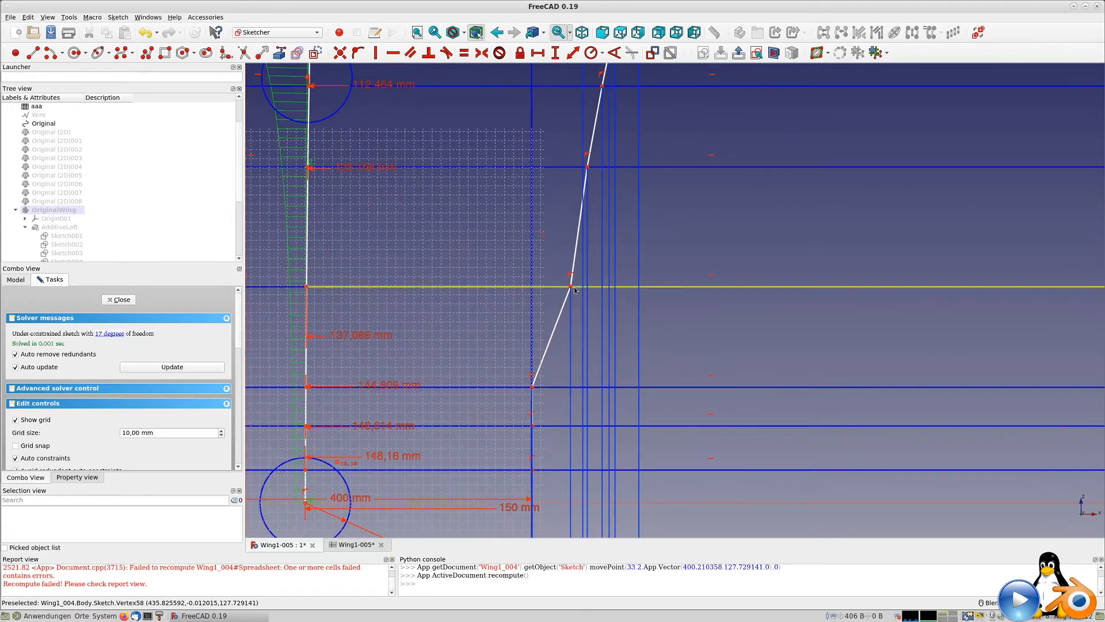
left_click_drag(570, 287, 532, 286)
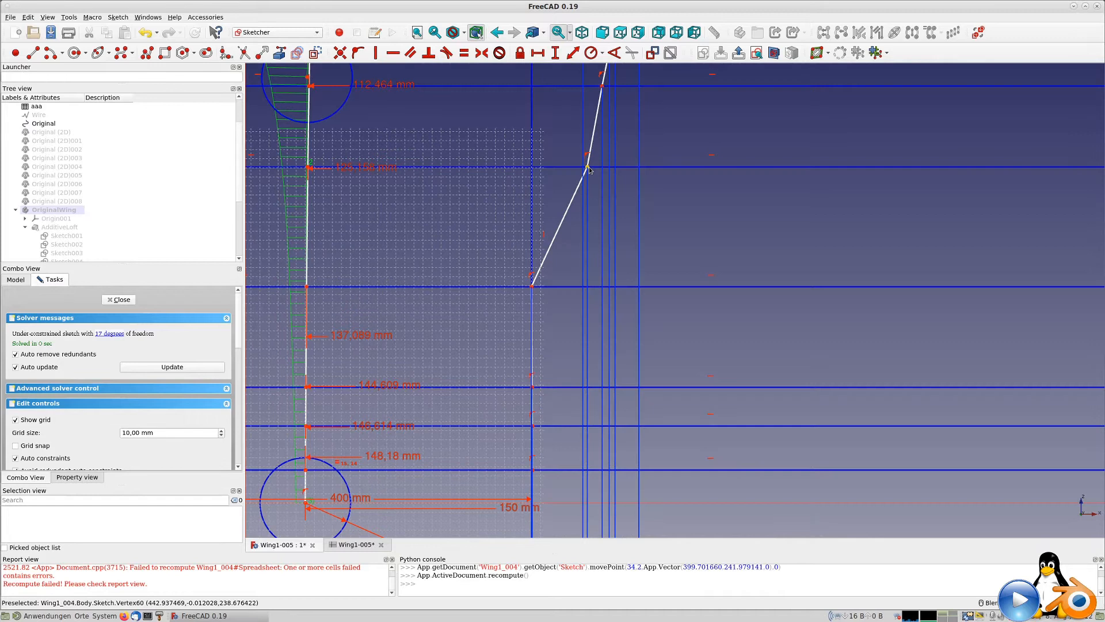
left_click_drag(589, 167, 532, 183)
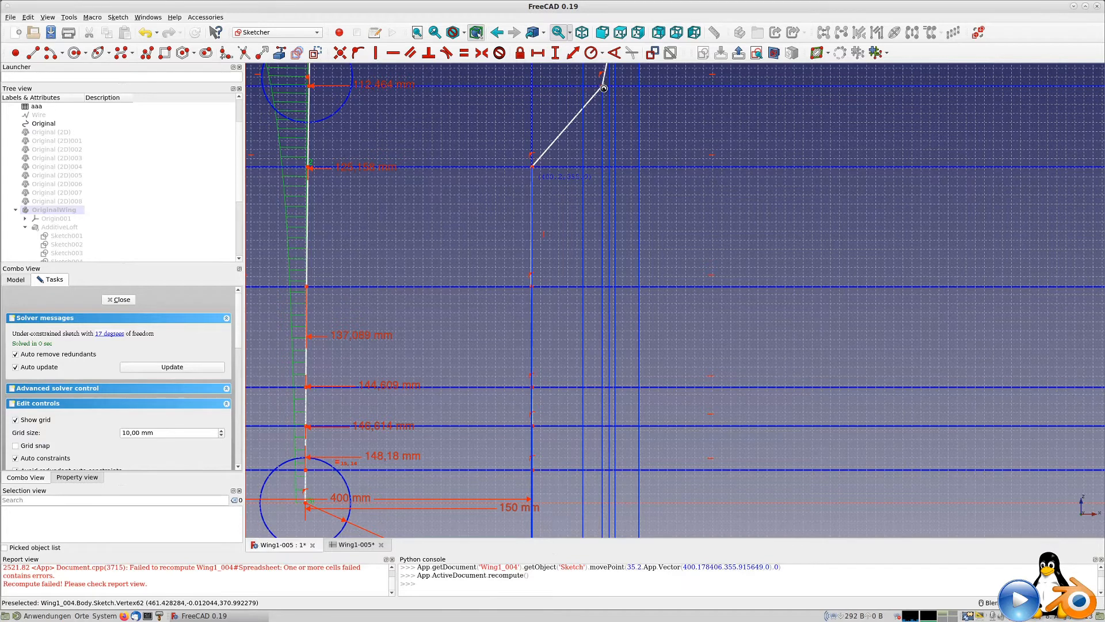
left_click_drag(603, 87, 533, 98)
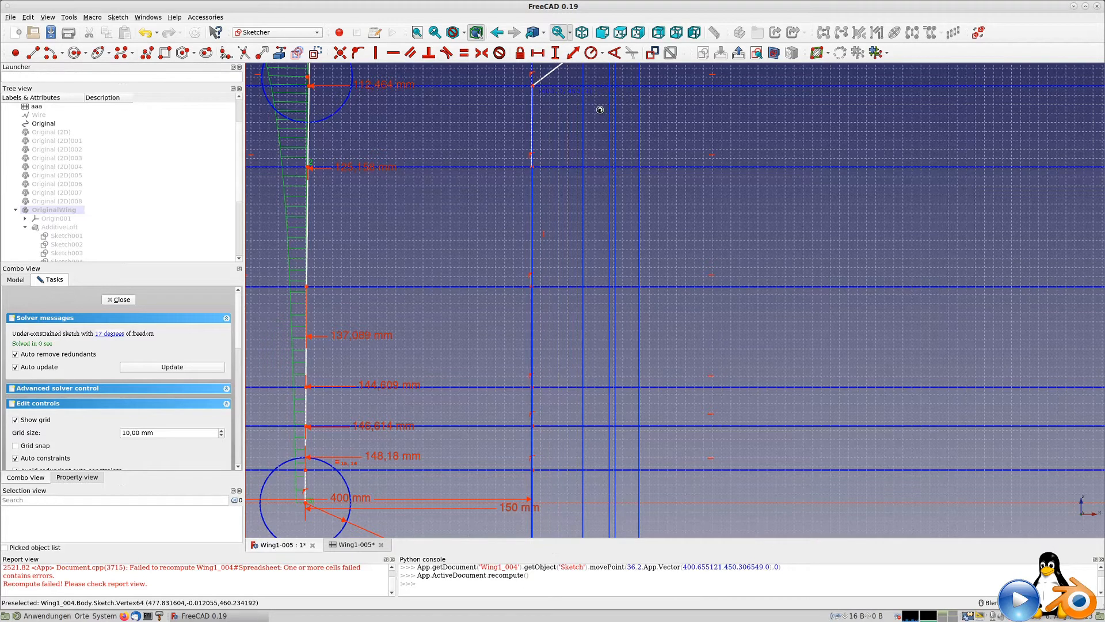
Step: Move the right polyline's top four points, working up to the tip, to about 404, 413, 444 and 477 mm from the vertical axis
middle_click_drag(576, 88, 556, 287)
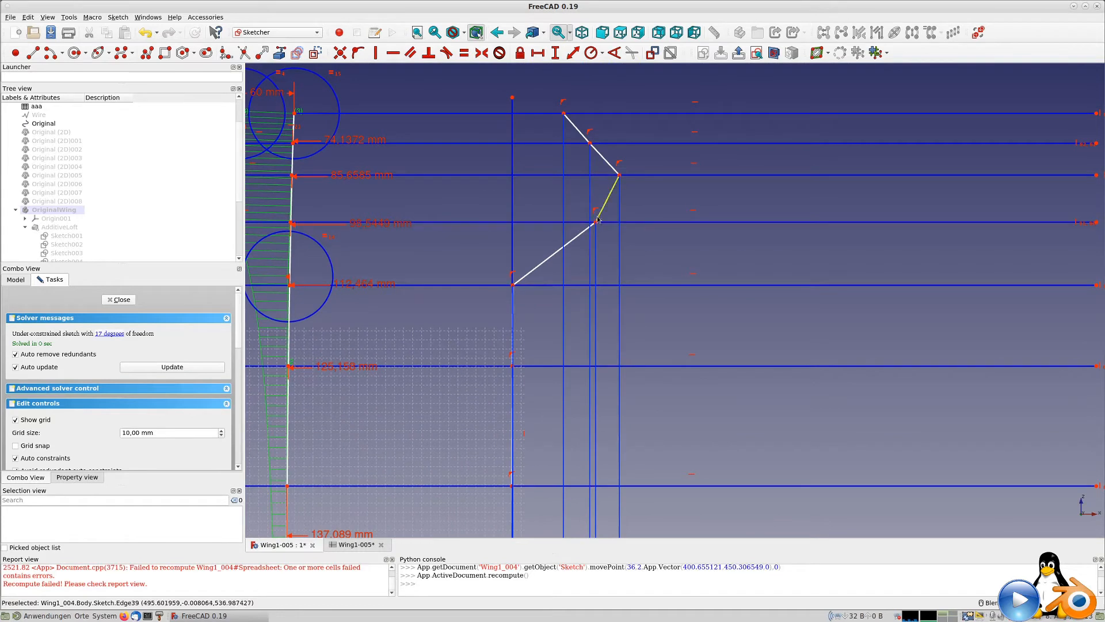
left_click_drag(598, 220, 518, 228)
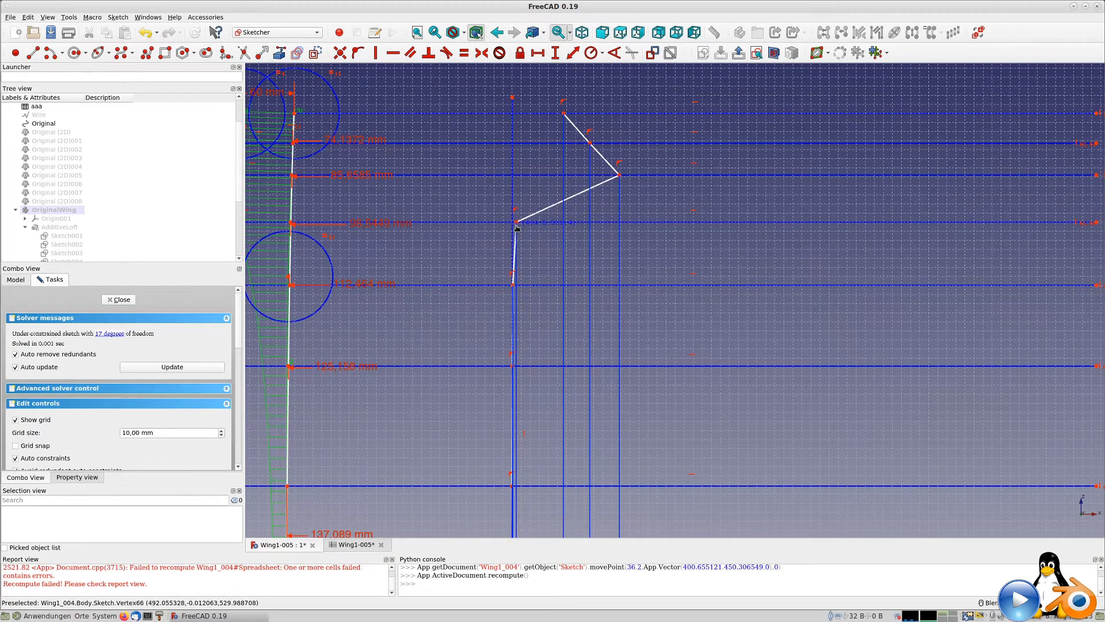
left_click(518, 229)
mouse_move(621, 179)
left_mouse_down()
mouse_move(527, 179)
mouse_move(525, 191)
left_mouse_up()
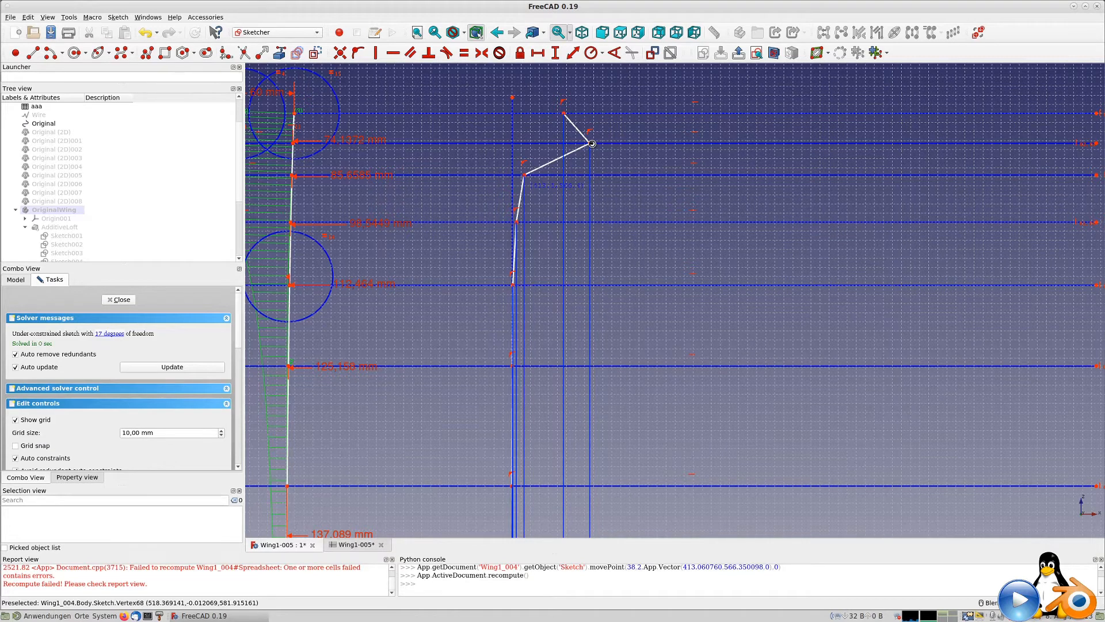
mouse_move(592, 144)
left_mouse_down()
mouse_move(538, 145)
mouse_move(551, 143)
left_mouse_up()
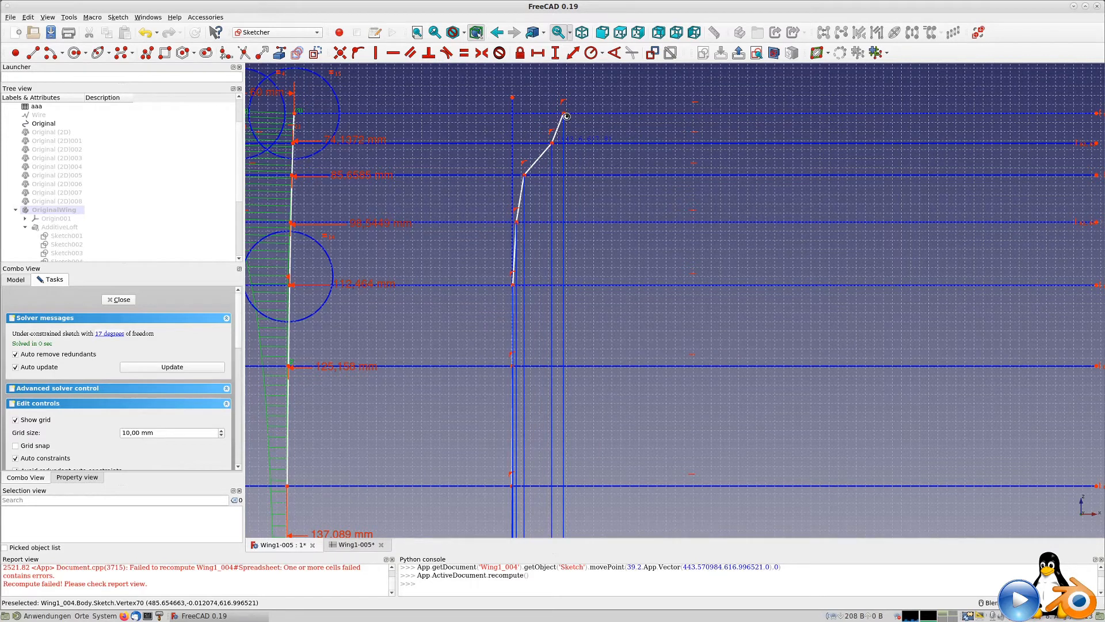
left_click_drag(563, 114, 583, 114)
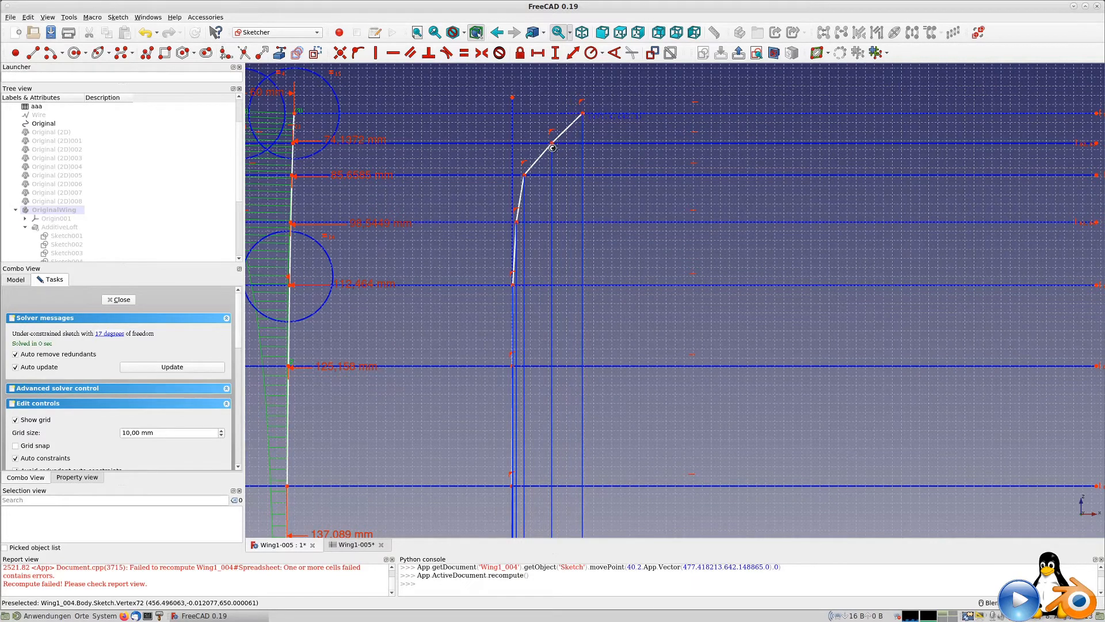
Step: Refine the three points below the polyline's tip, working downward, to about 428, 408 and 402 mm from the vertical axis, and close the sketch
left_click_drag(552, 145, 538, 143)
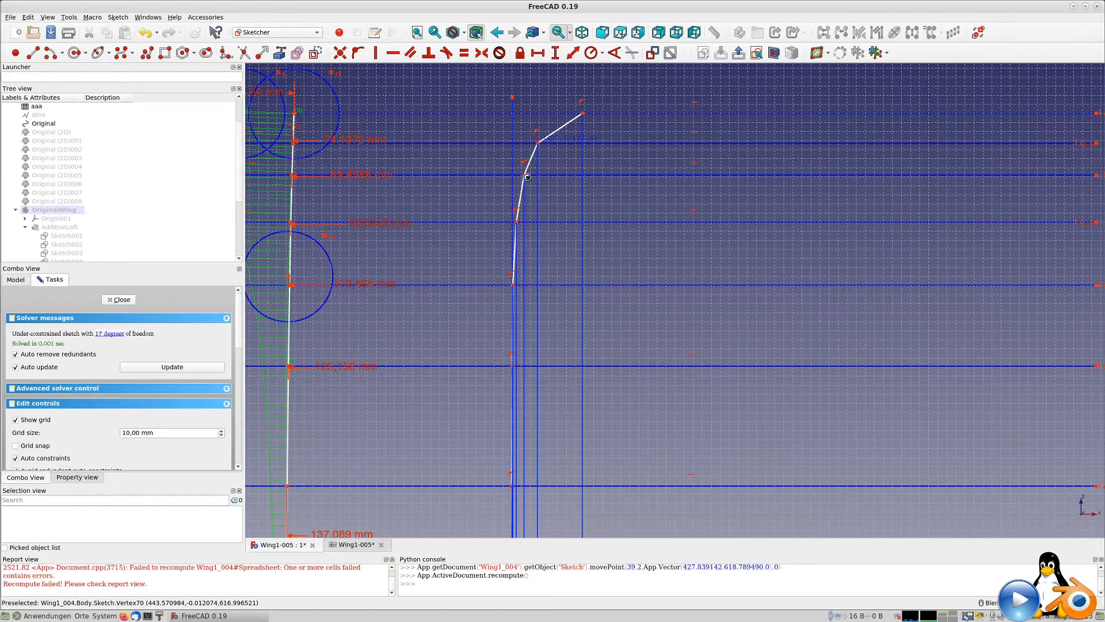
left_click_drag(526, 179, 520, 179)
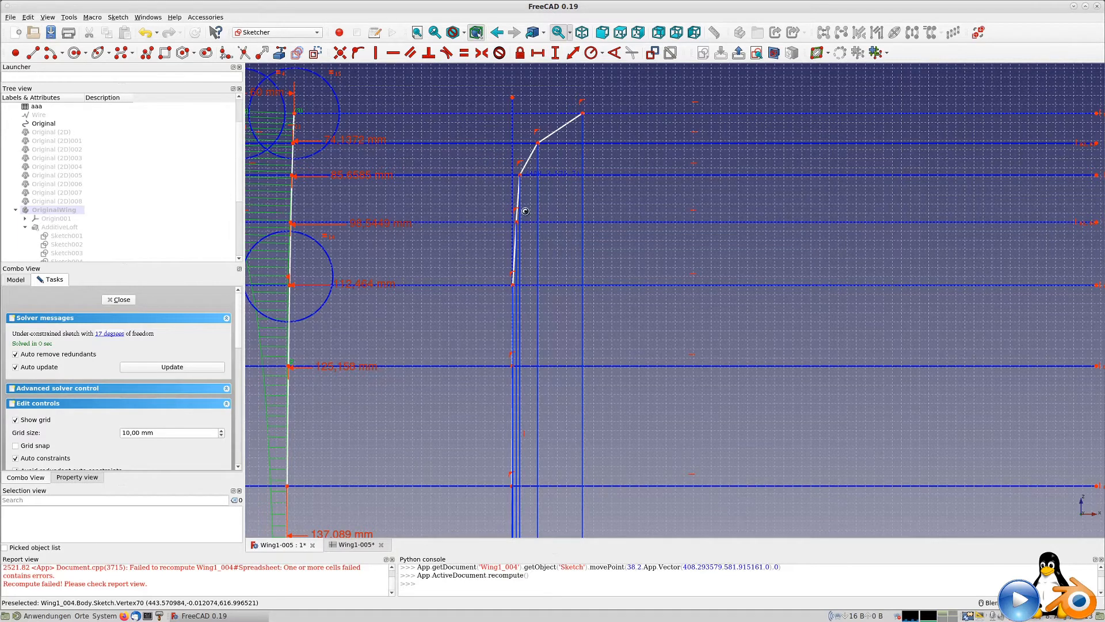
scroll(521, 218, "up", 3)
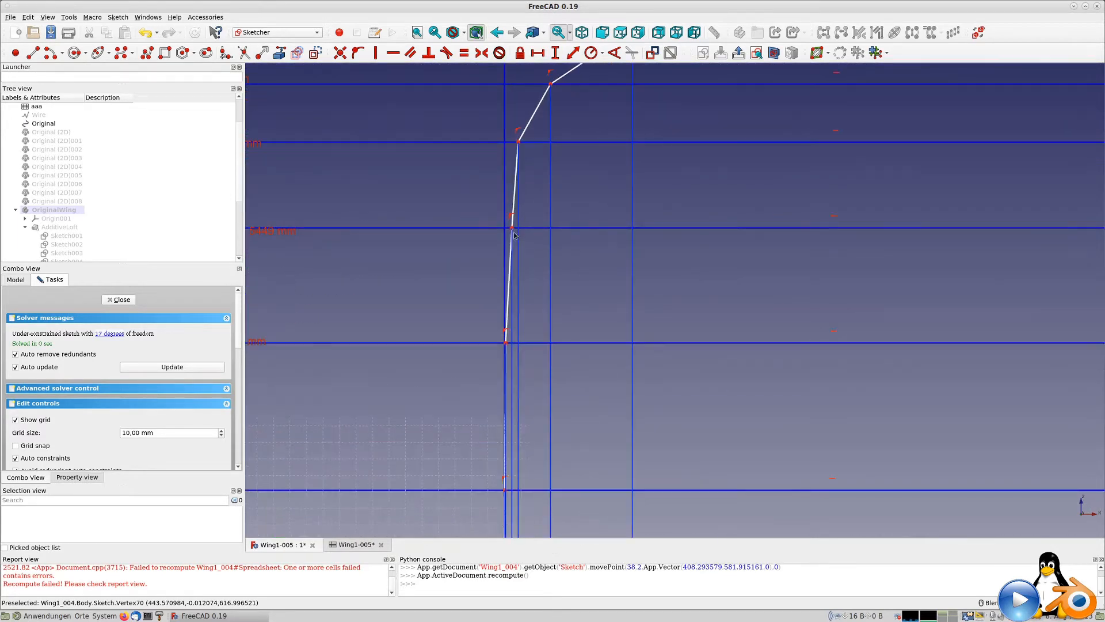
left_click_drag(510, 230, 508, 231)
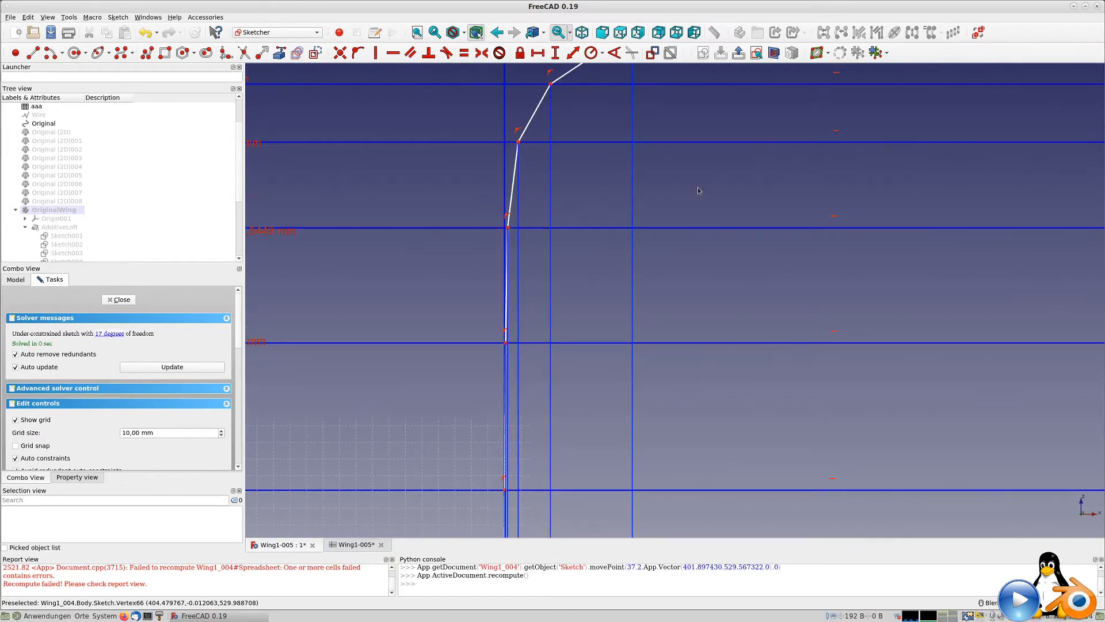
scroll(698, 189, "down", 5)
scroll(649, 172, "up", 2)
scroll(639, 161, "down", 4)
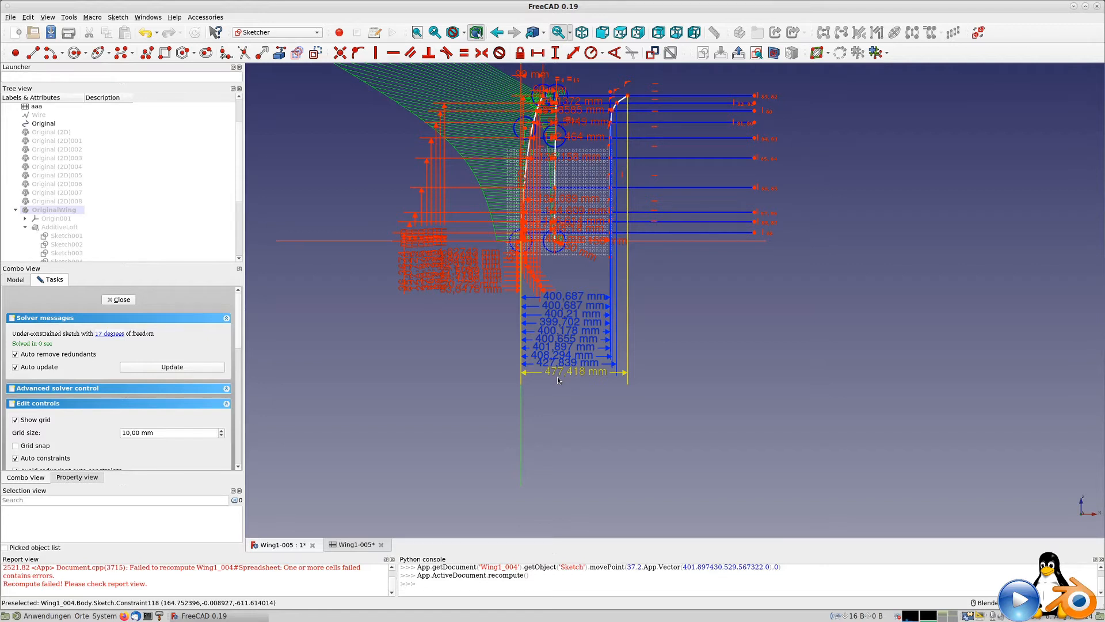
scroll(682, 229, "down", 2)
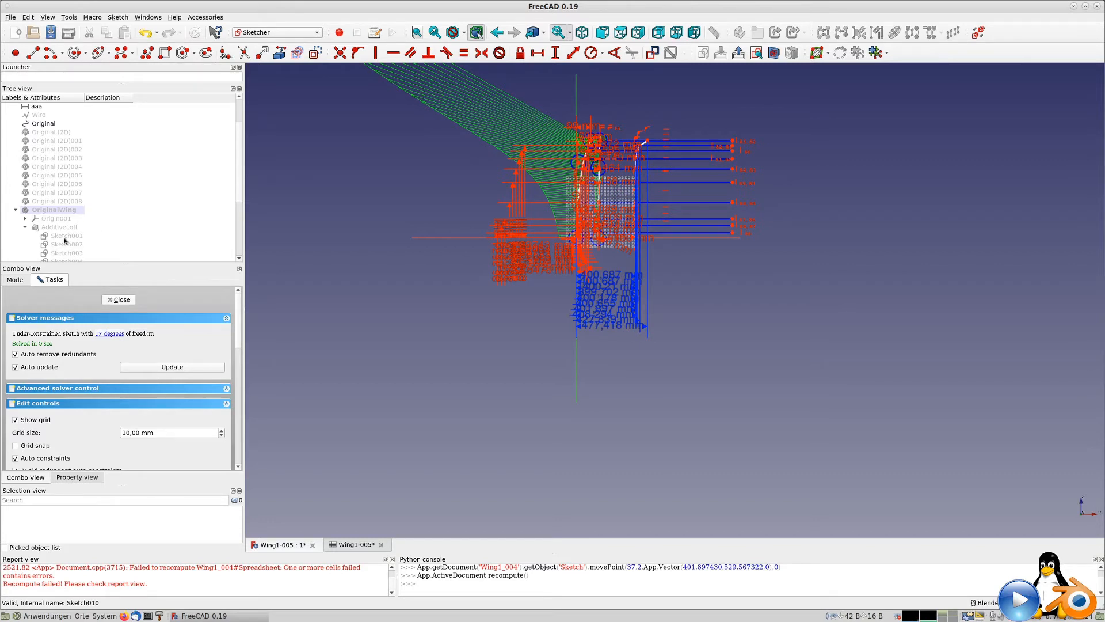
key("Escape")
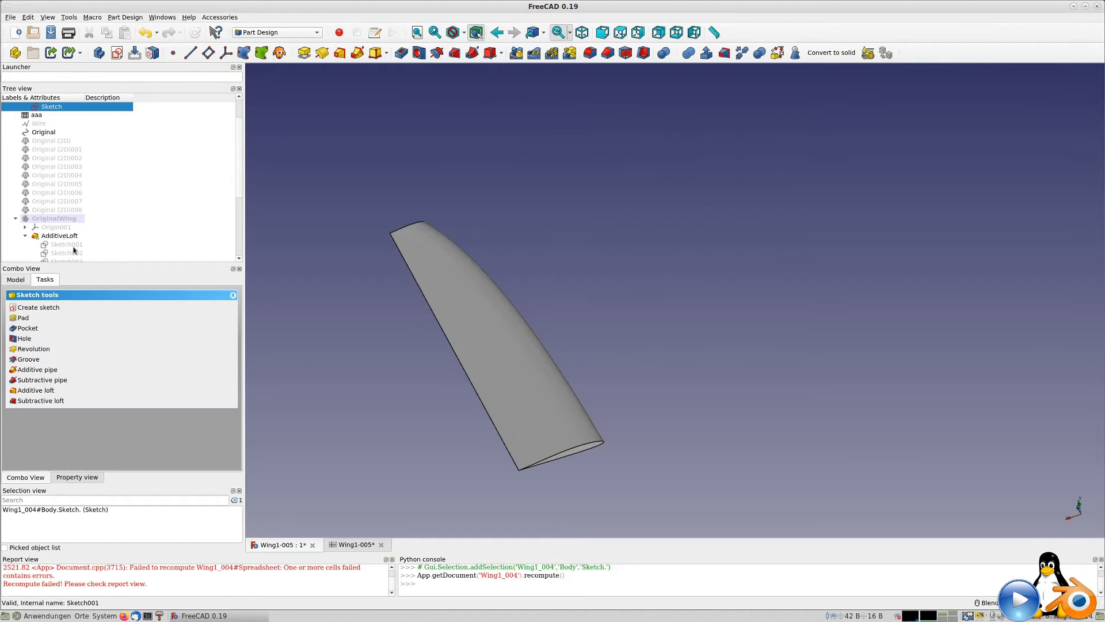
Step: Inspect the placement position coordinates of the loft's Sketch001
left_click(65, 243)
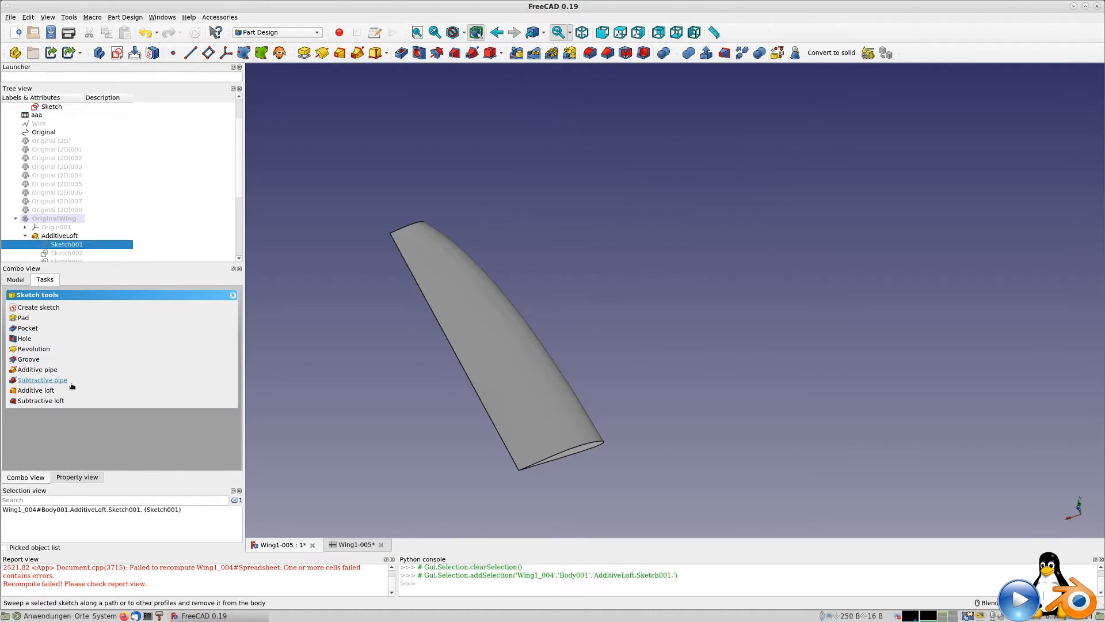
left_click(76, 478)
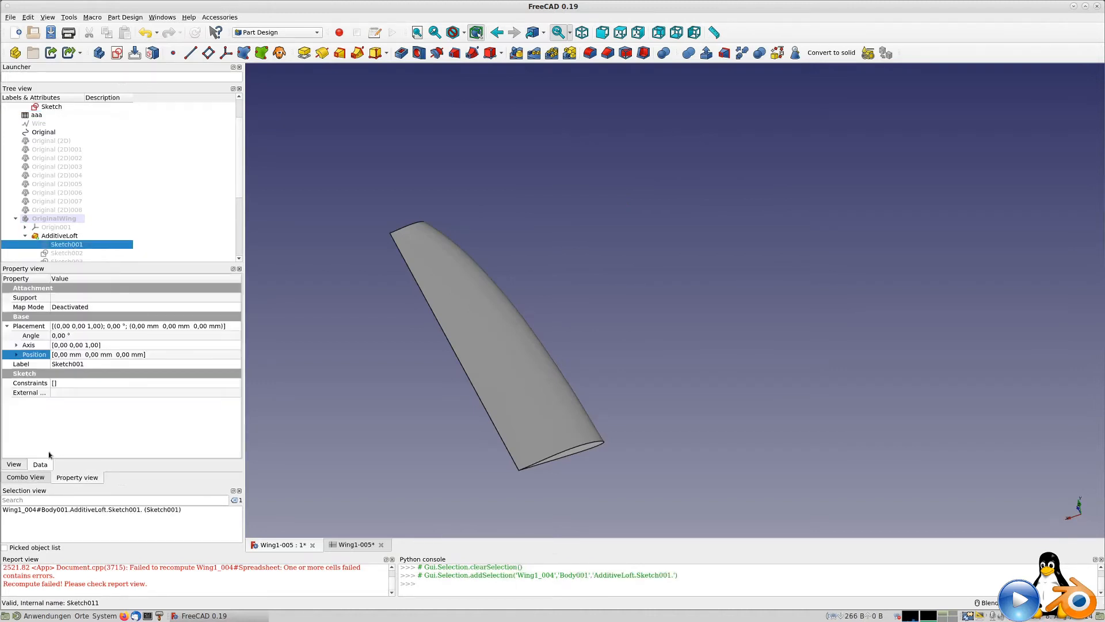
left_click(17, 355)
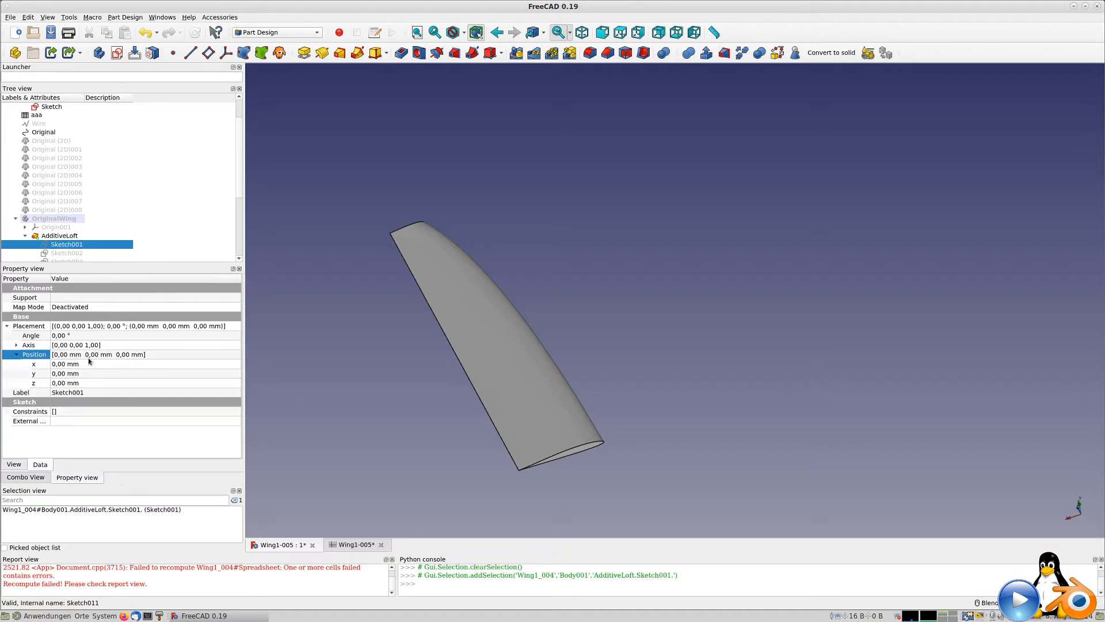
Step: Try to drive the y position of the loft's Sketch002 with the formula aaa.E2-400
left_click(67, 253)
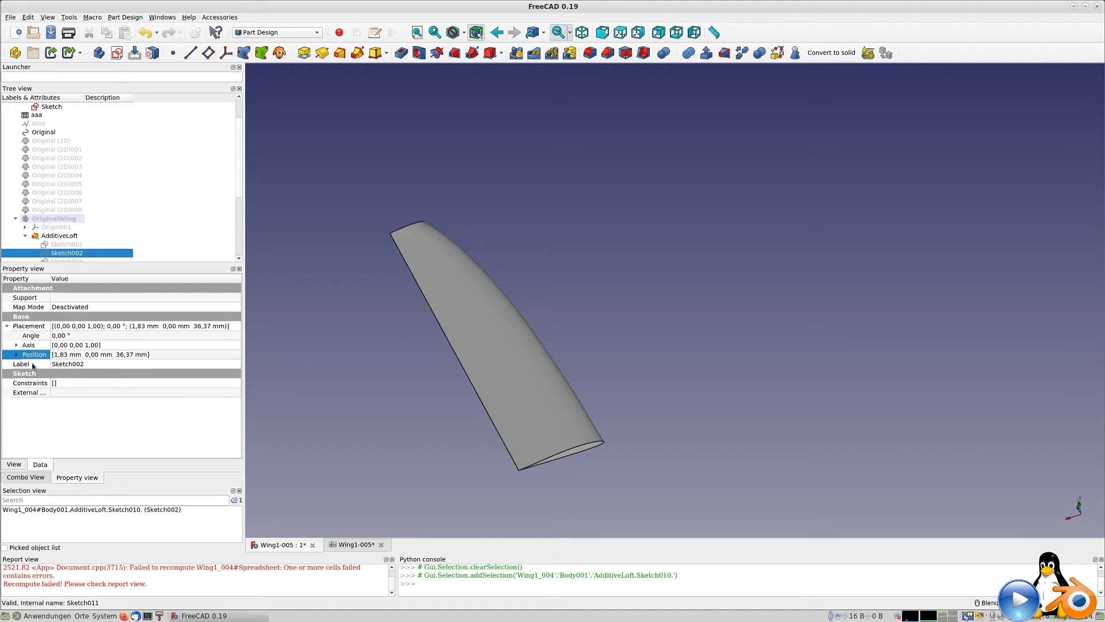
left_click(16, 354)
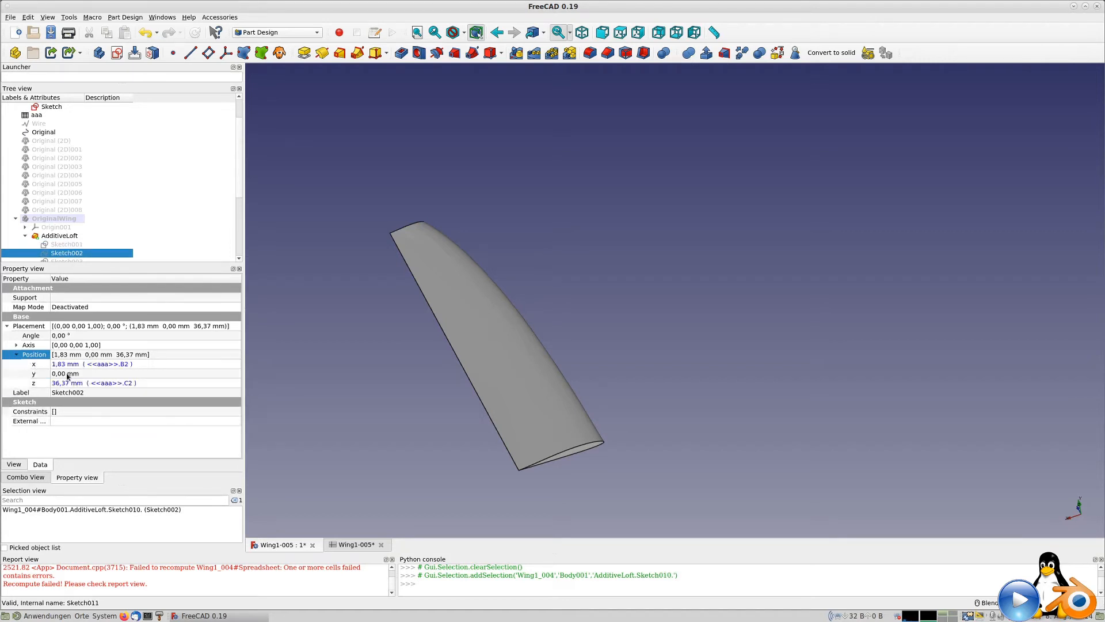
left_click(67, 375)
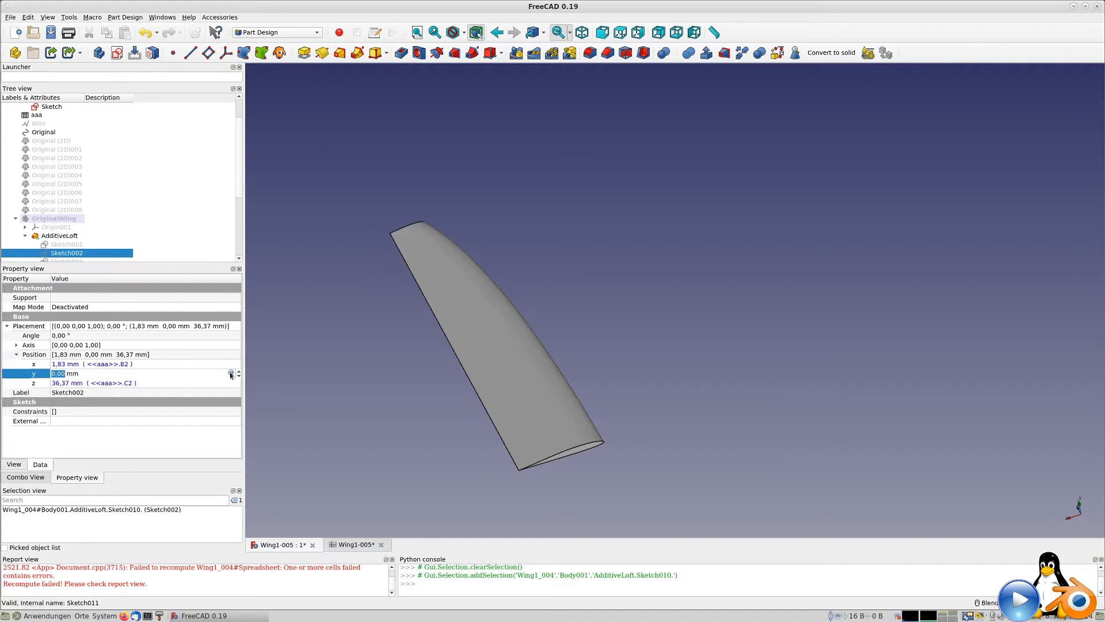
left_click(230, 374)
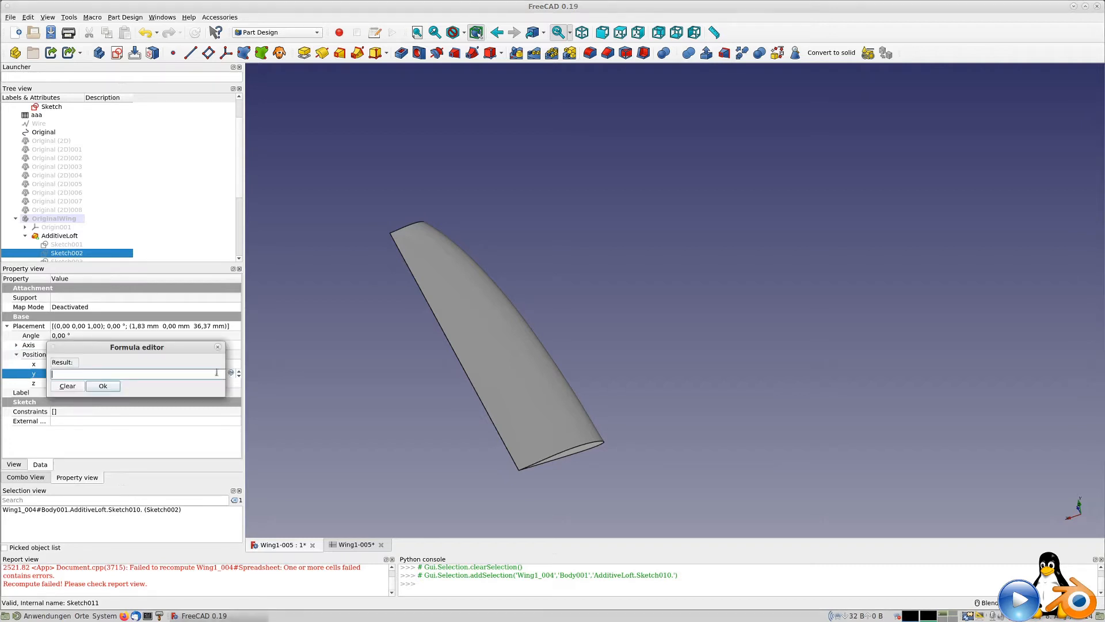
type("aaa.")
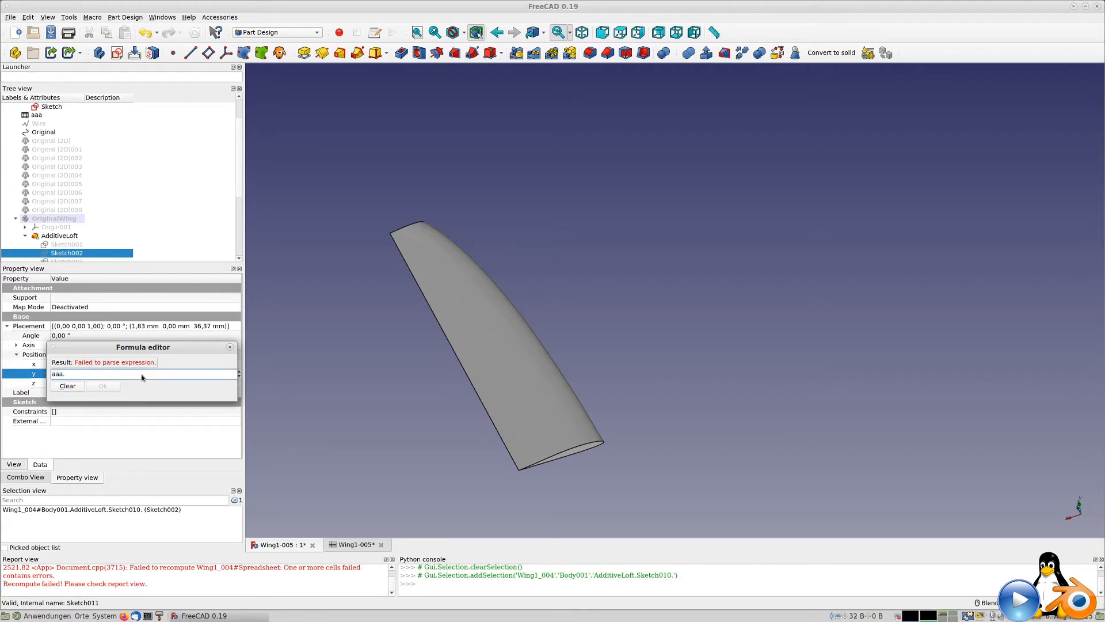
type("E")
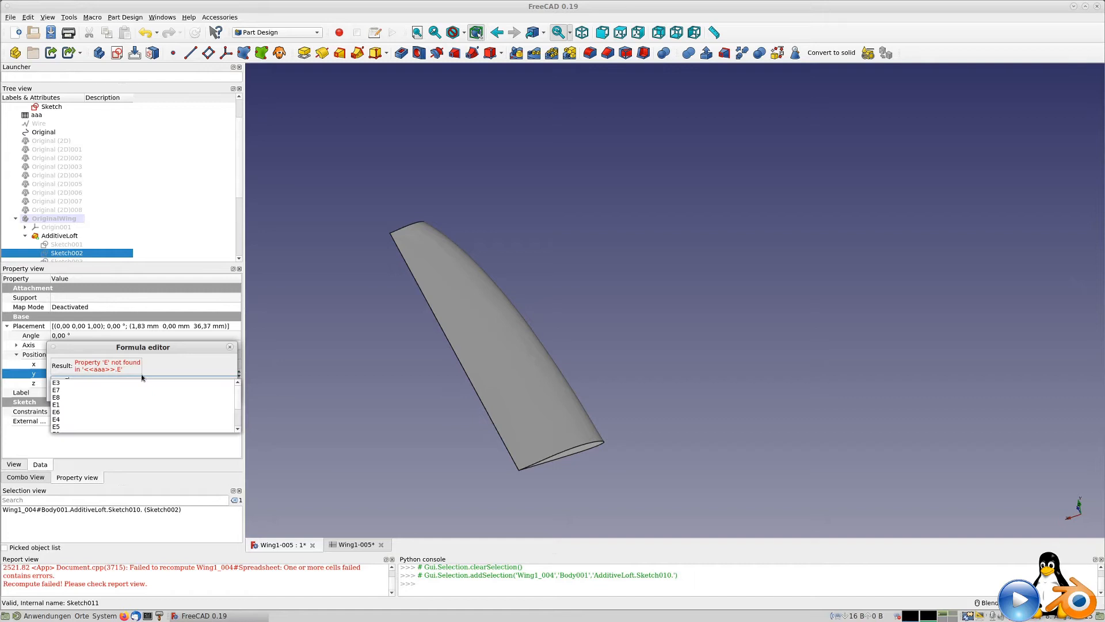
type("2")
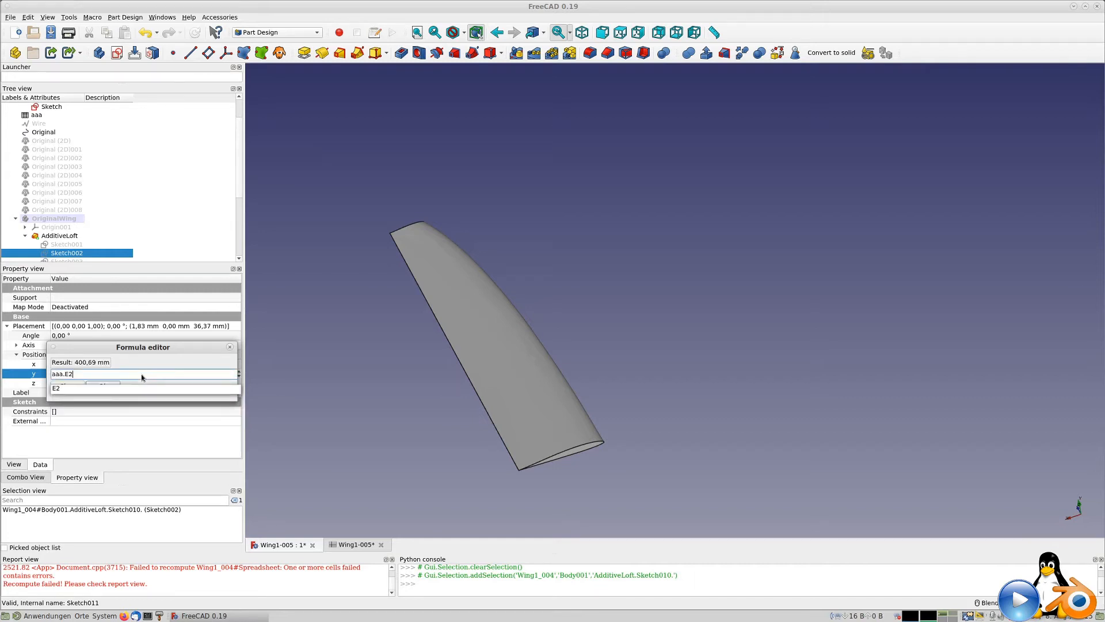
type("-400")
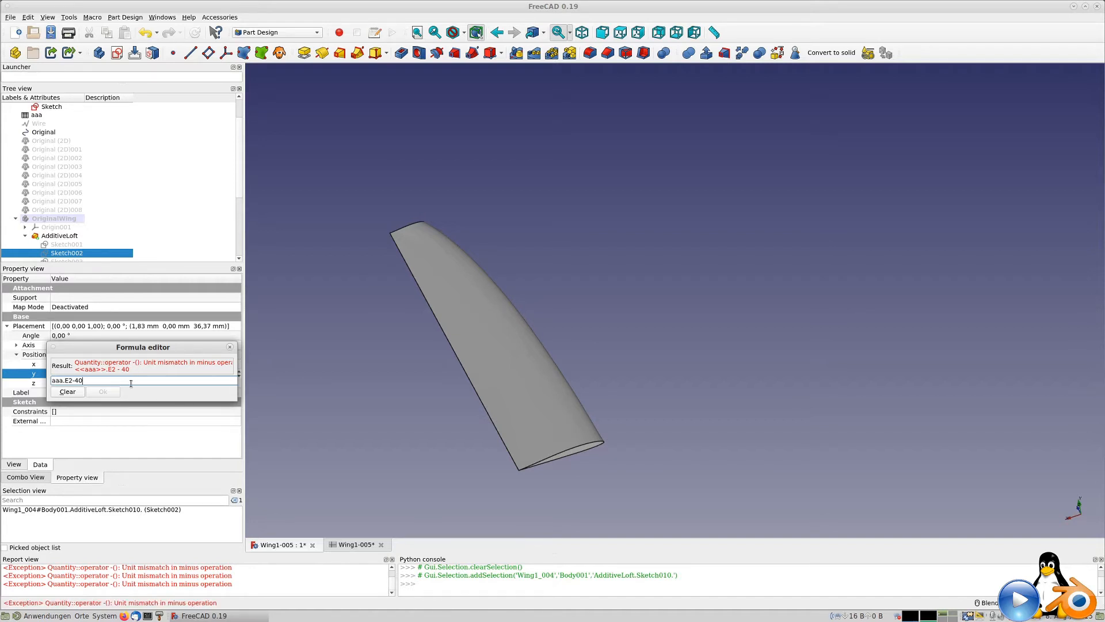
Step: Retry the y formula with spaces as aaa.E2 - 400, and clear the expression
key("BackSpace")
key("BackSpace")
key("BackSpace")
key("BackSpace")
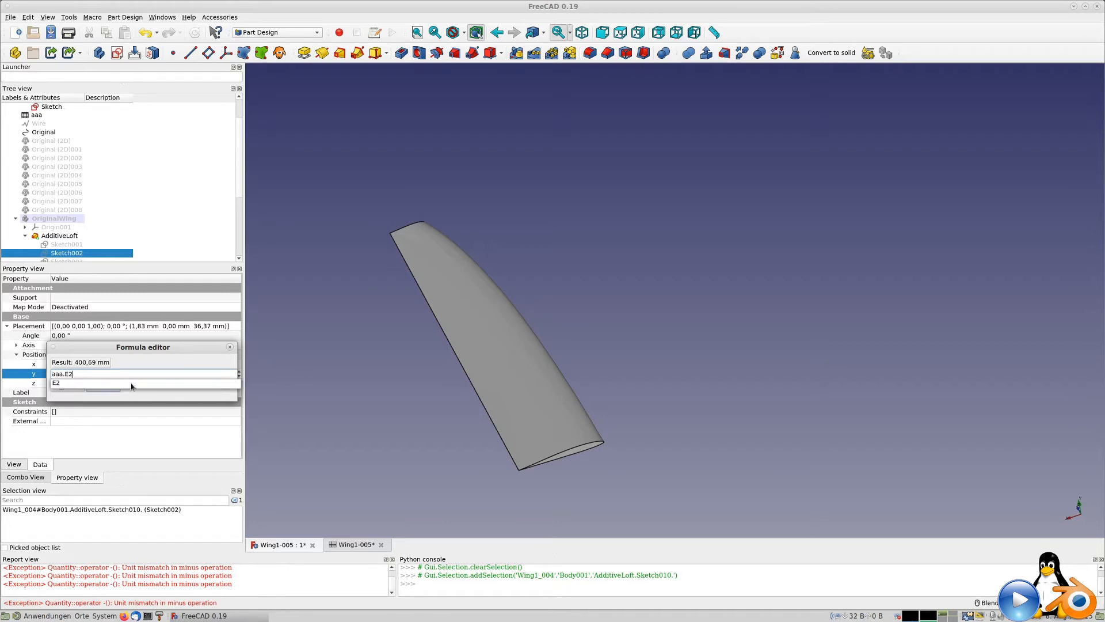
type("- 1")
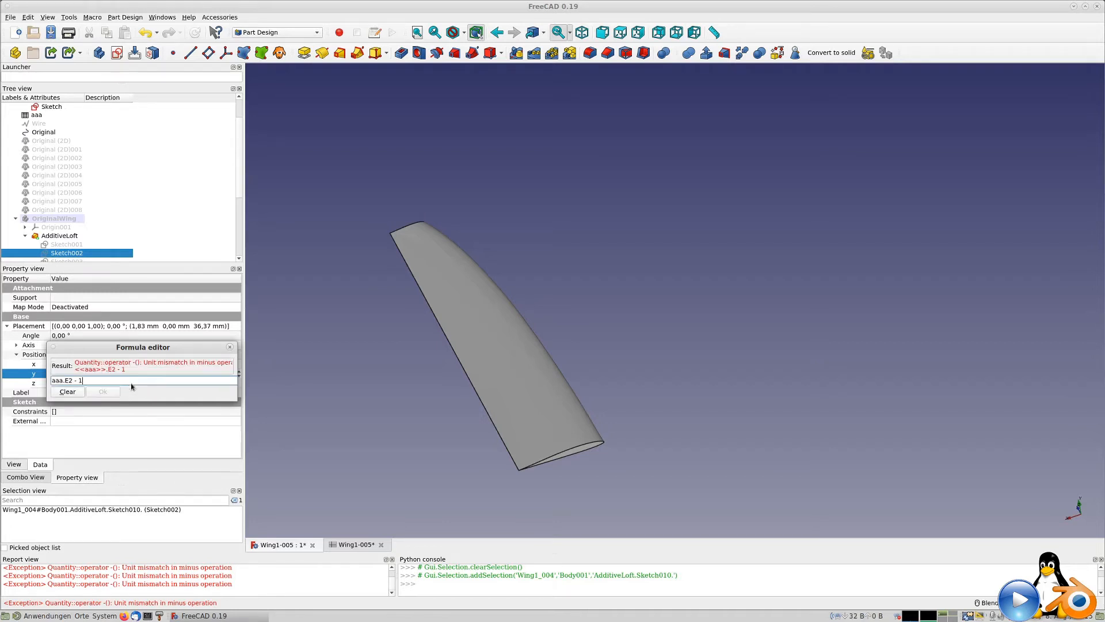
key("BackSpace")
type("400")
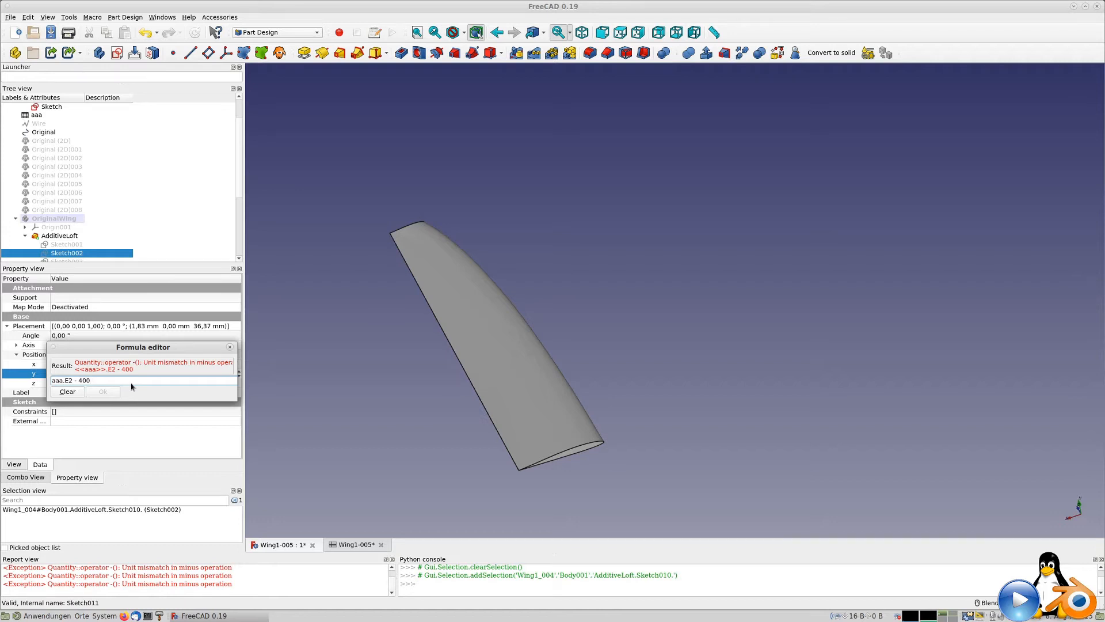
left_click(79, 392)
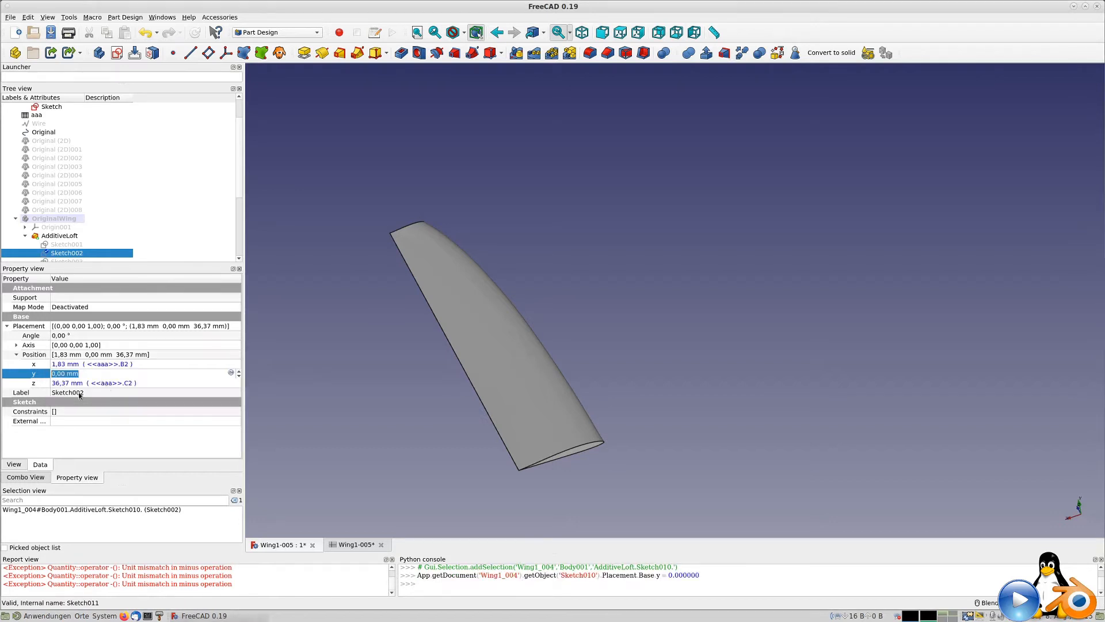
Step: Enter the formula =E1-400 in cell F1 of the spreadsheet
left_click(352, 545)
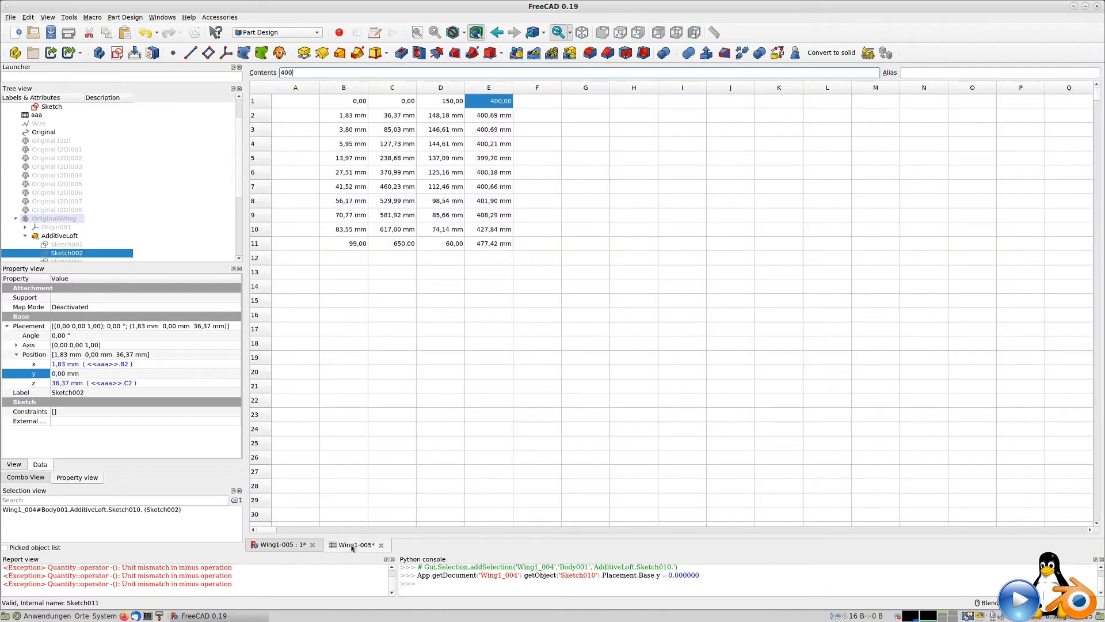
left_click(540, 101)
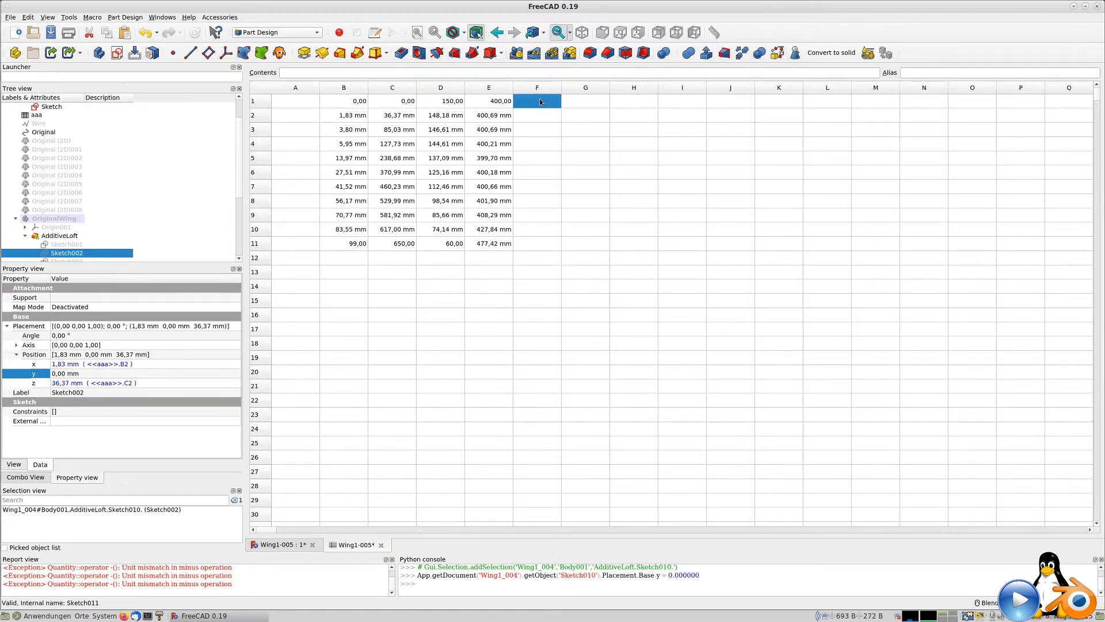
type("=")
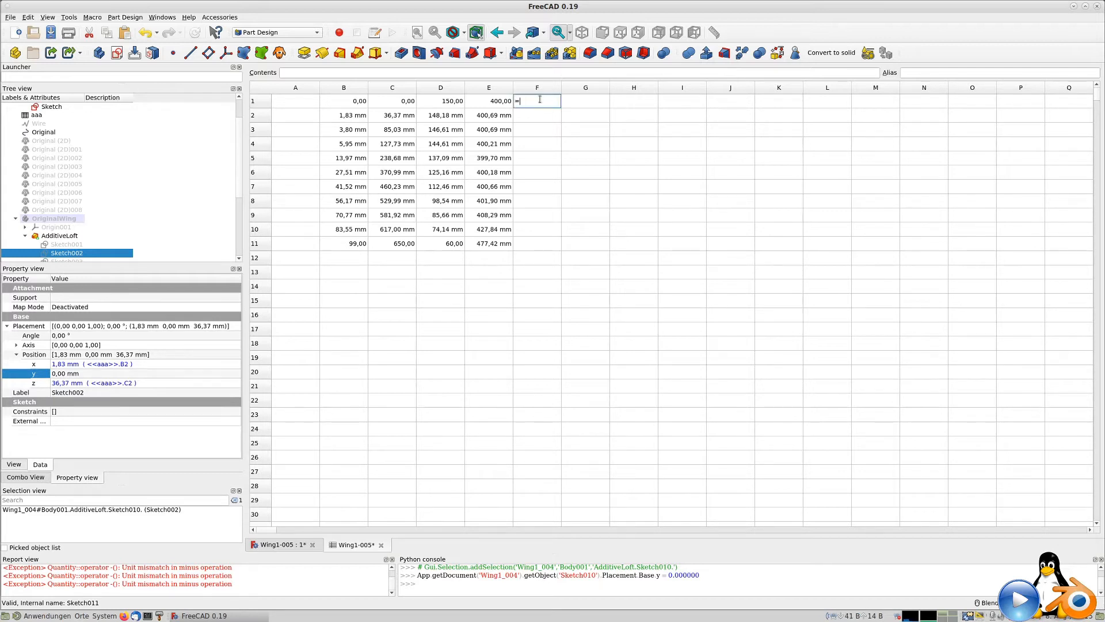
type("E")
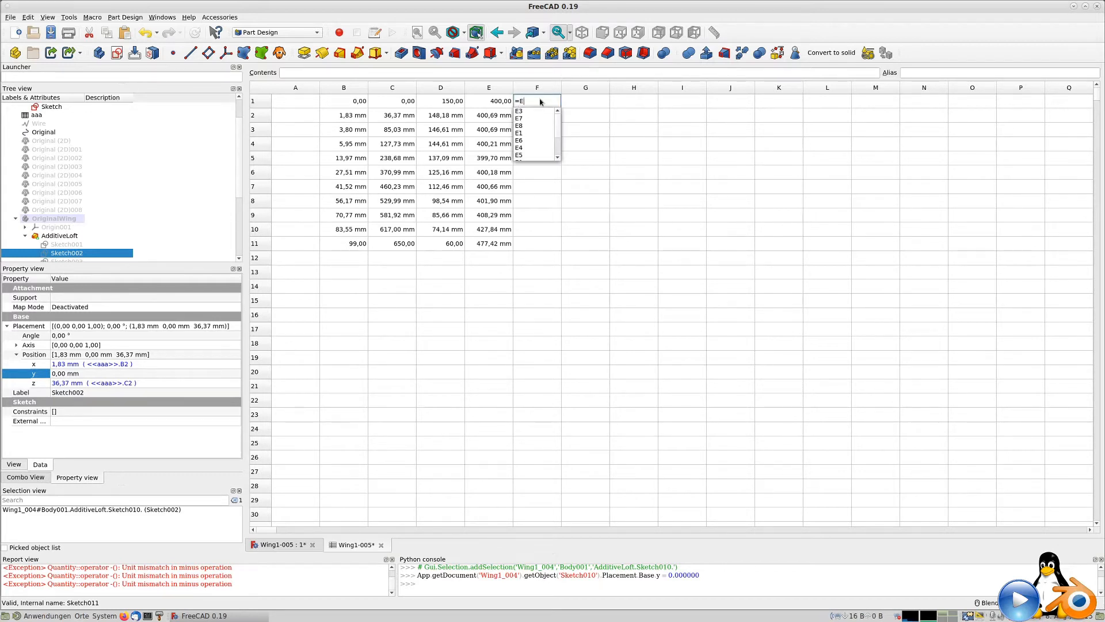
type("1-400")
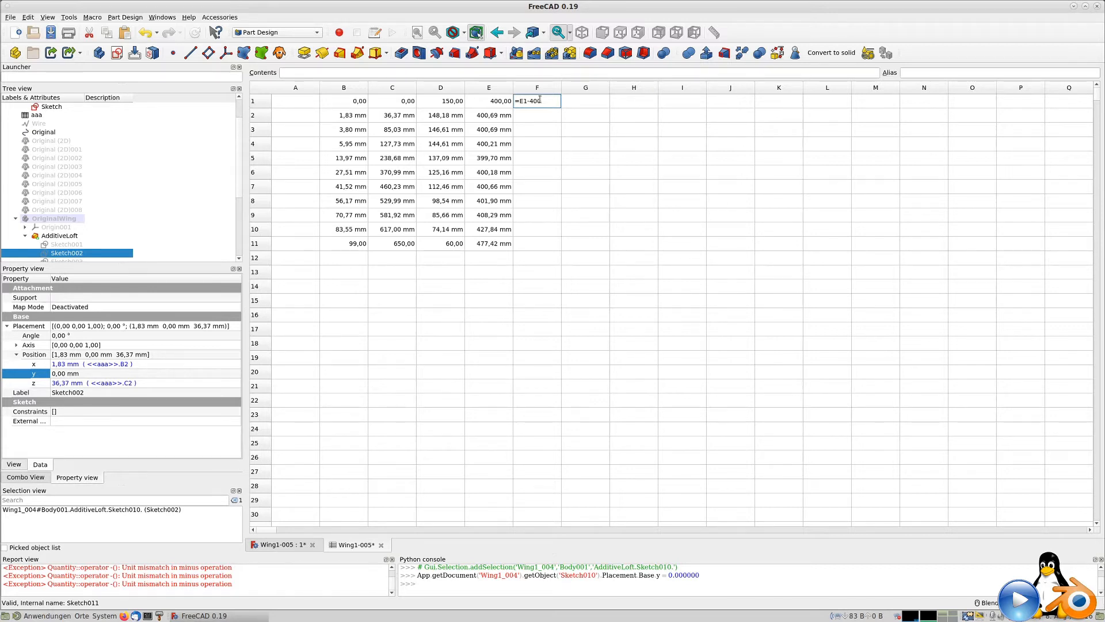
key("Return")
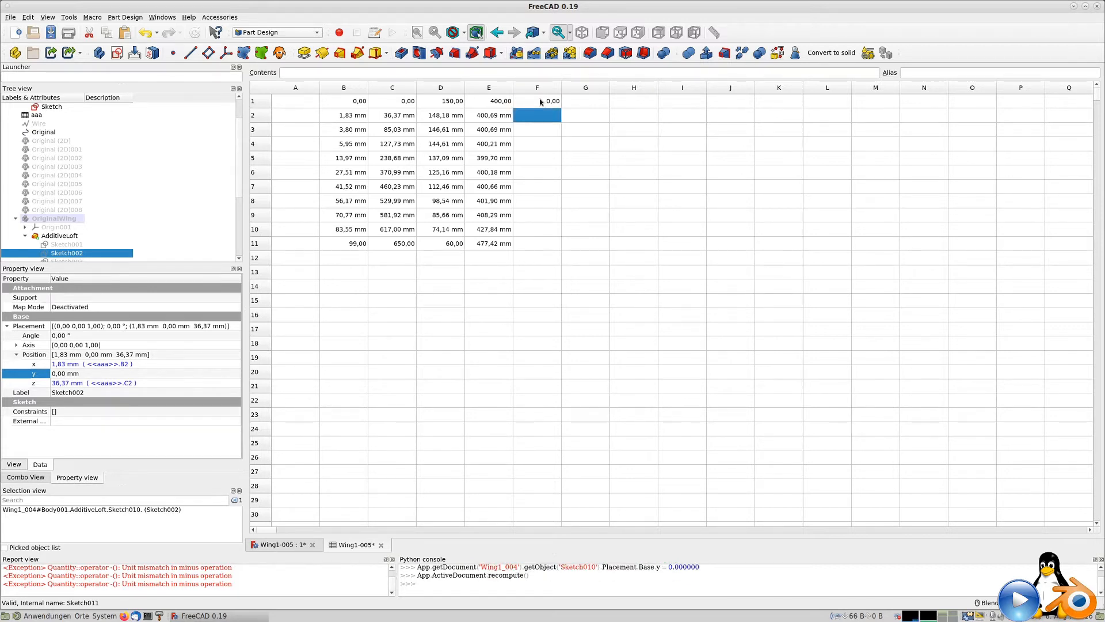
Step: Fill cells F2 to F11 with the matching row formulas, from =E2 - 400 through =E11 - 400
left_click(540, 102)
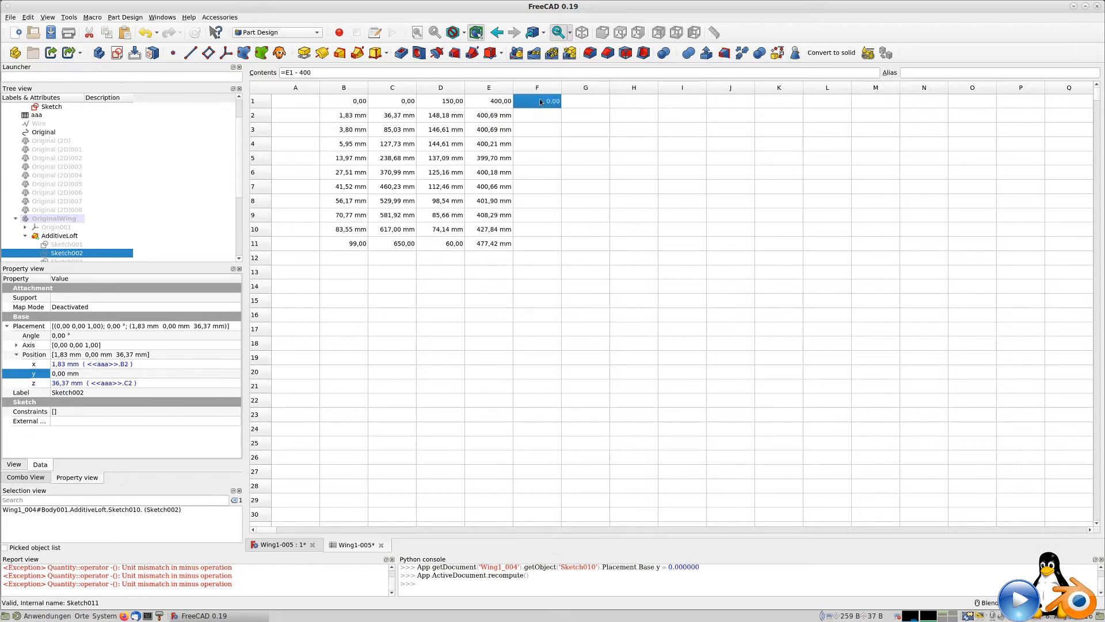
key("Down")
type("=E2 - 400")
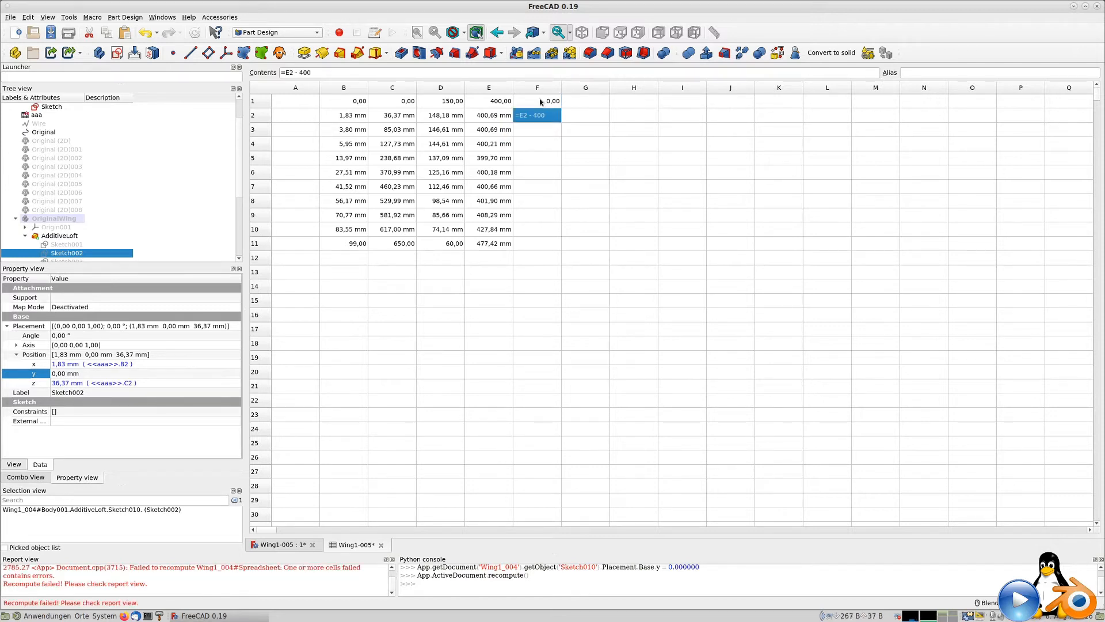
key("Down")
type("=E3 - 400")
key("Down")
type("=E4 - 400")
key("Down")
type("=E5 - 400")
key("Down")
type("=E6 - 400")
key("Down")
type("=E7 - 400")
key("Down")
type("=E8 - 400")
key("Down")
type("=E9 - 400")
key("Down")
type("=E10 - 400")
key("Down")
type("=E11 - 400")
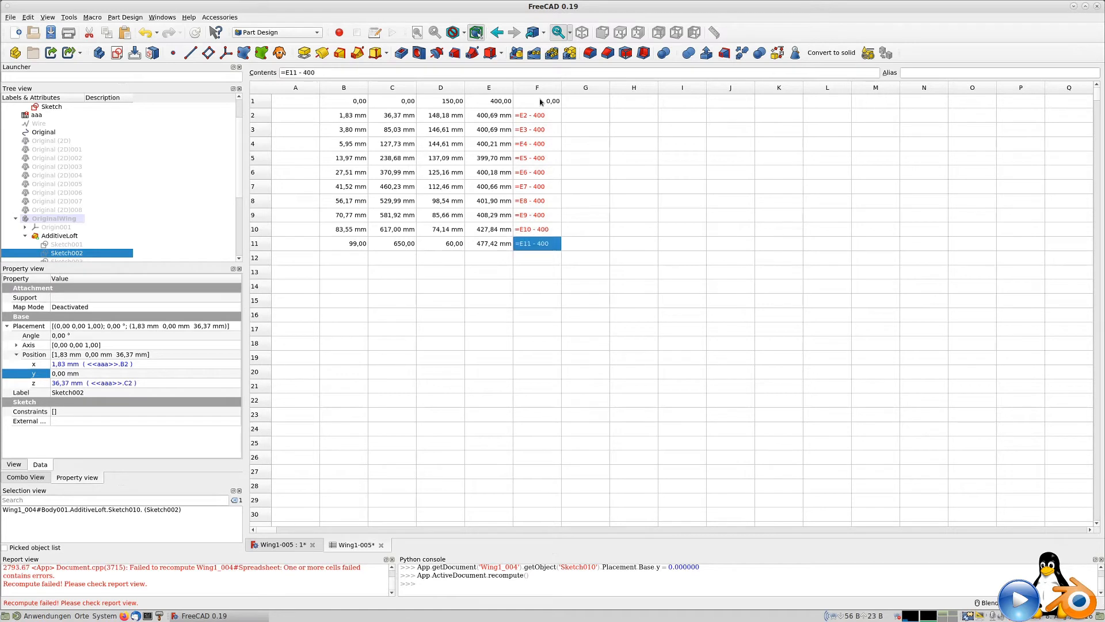
key("Down")
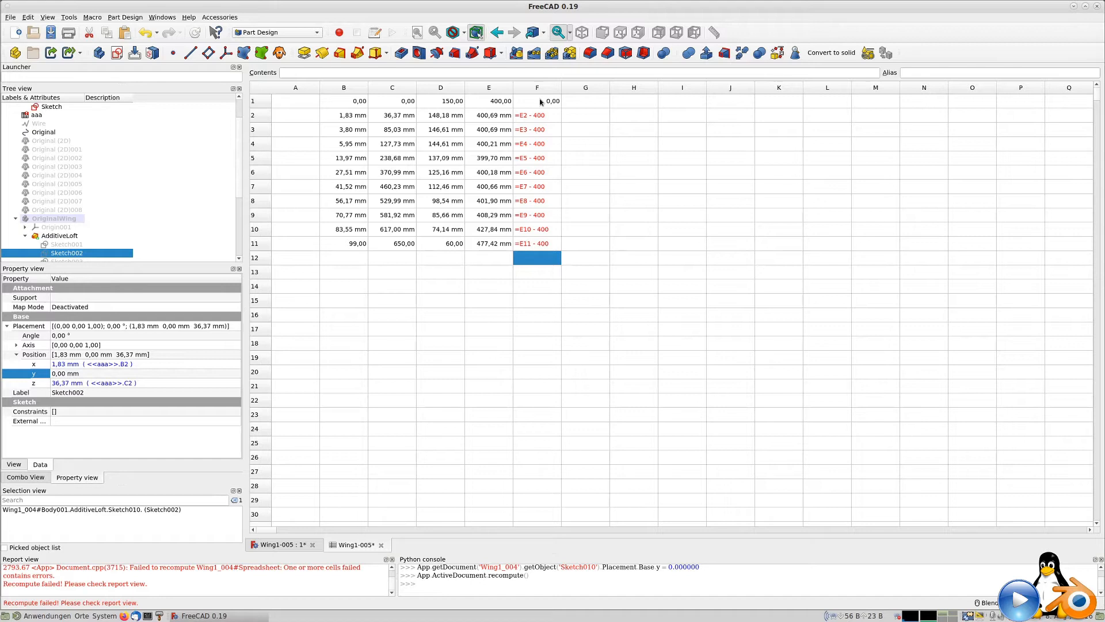
Step: Check the formulas in F1 and F2, and try rewriting F2 with a bracketed reference as = [E2]-400
left_click(540, 102)
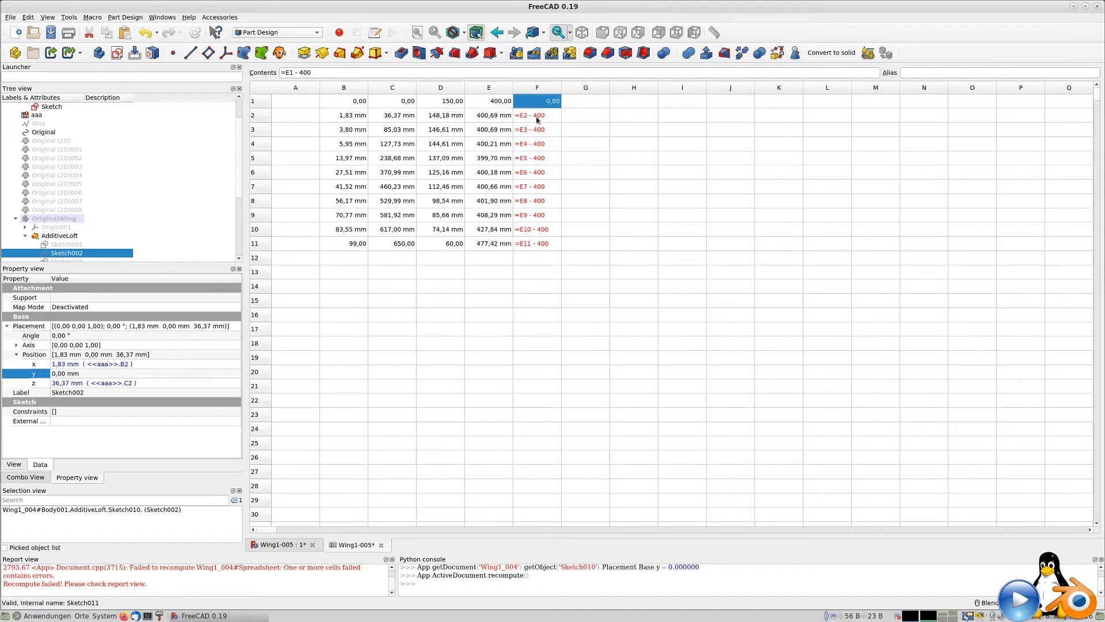
left_click(536, 118)
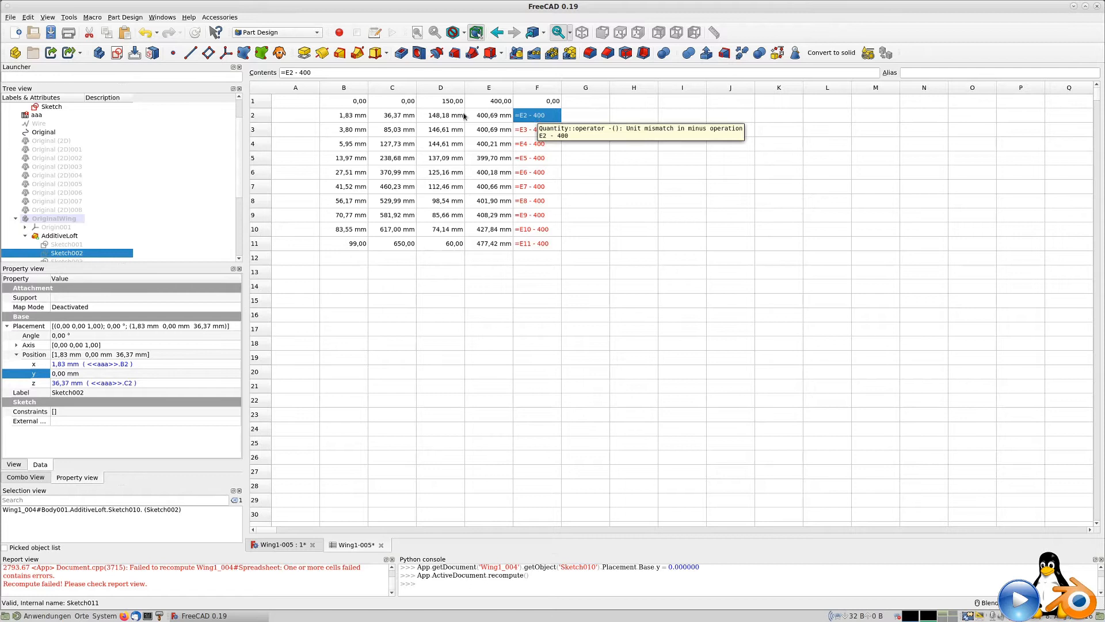
left_click(285, 73)
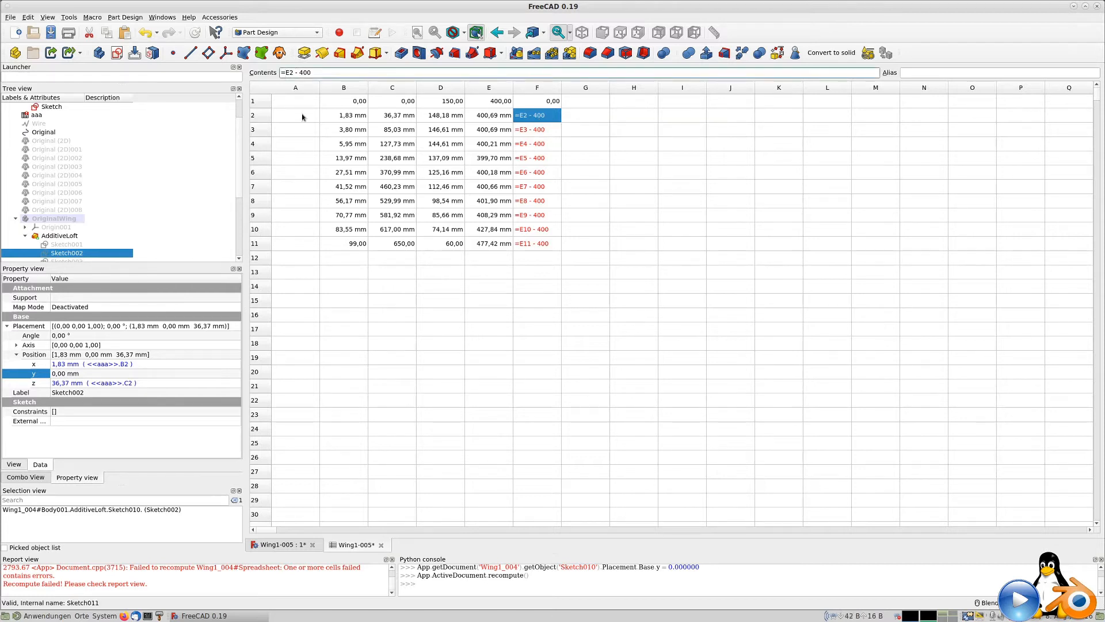
left_click(329, 122)
left_click(327, 73)
mouse_move(545, 117)
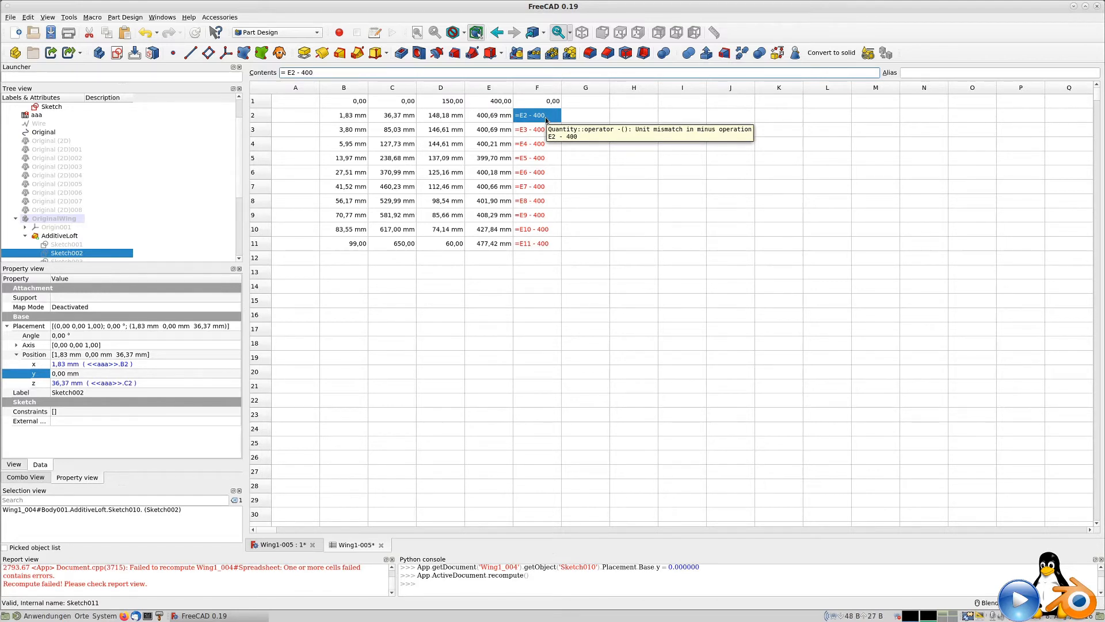
left_click_drag(318, 73, 289, 76)
type("[E2]-400")
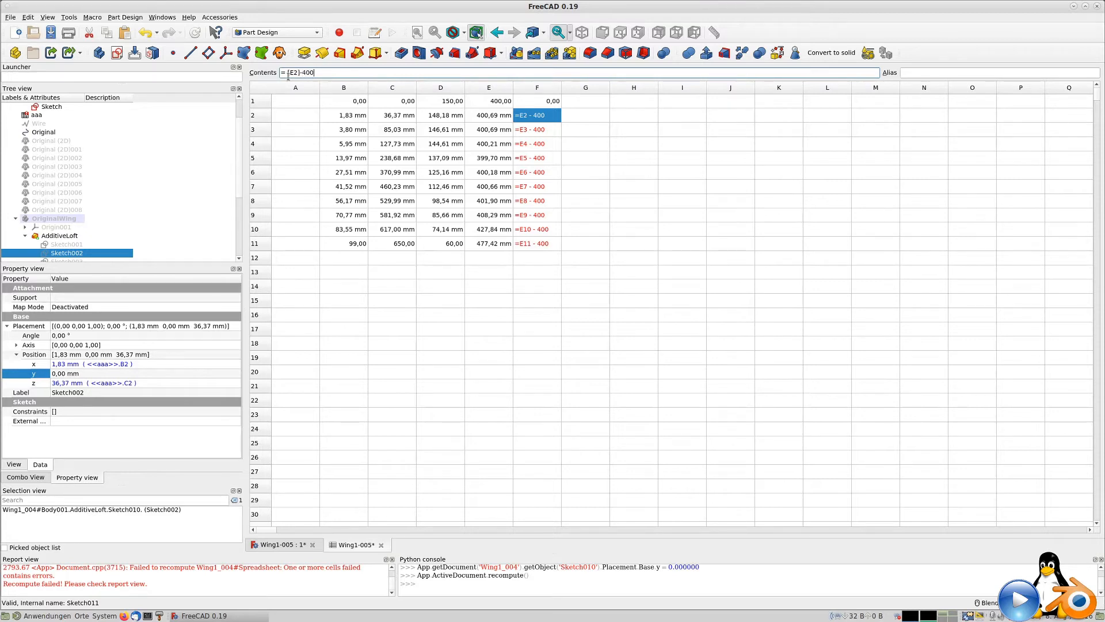
key("Return")
key("Up")
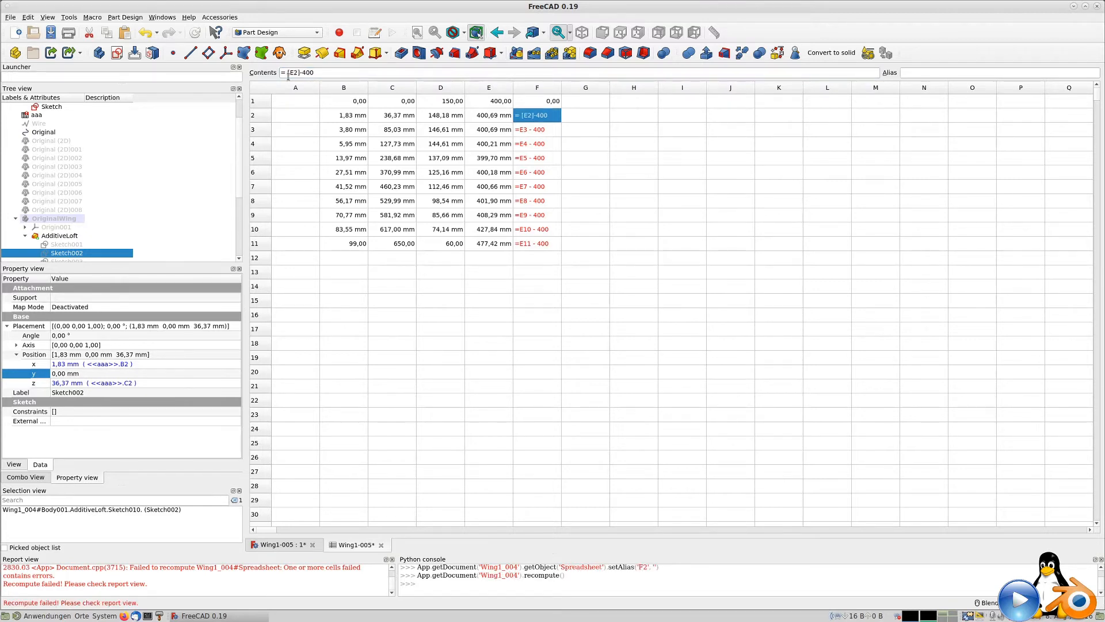
key("Down")
key("Up")
key("Up")
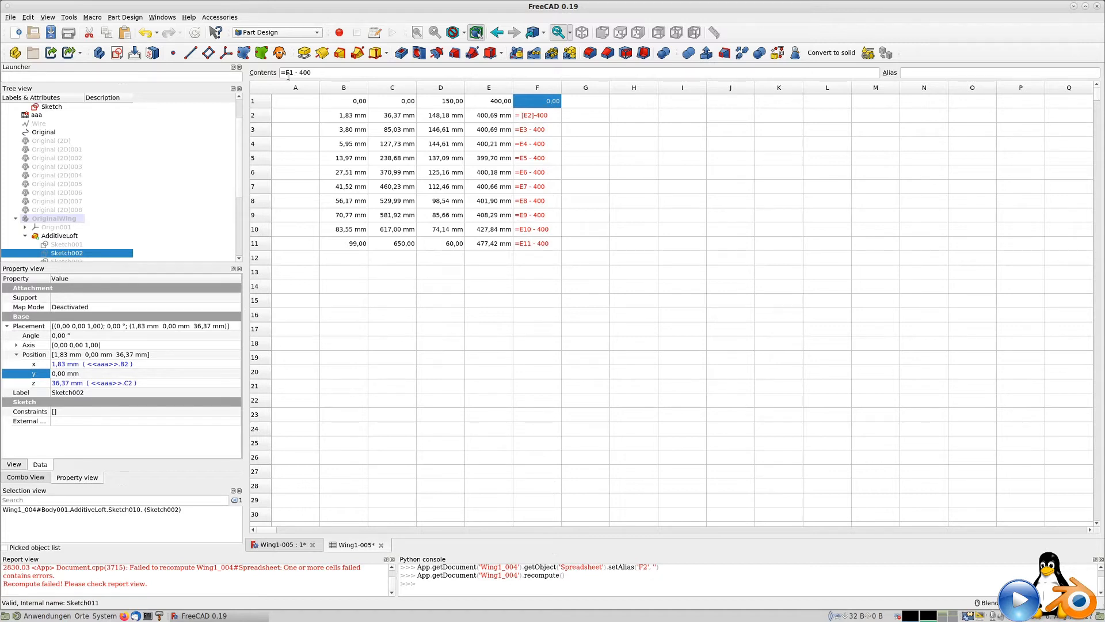
key("Down")
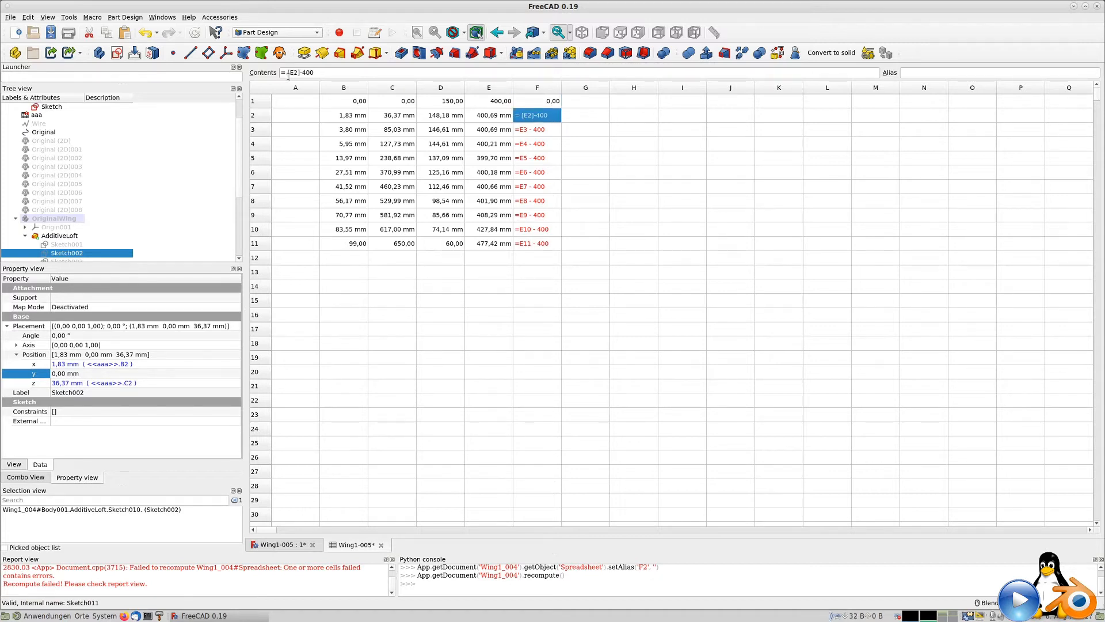
key("Up")
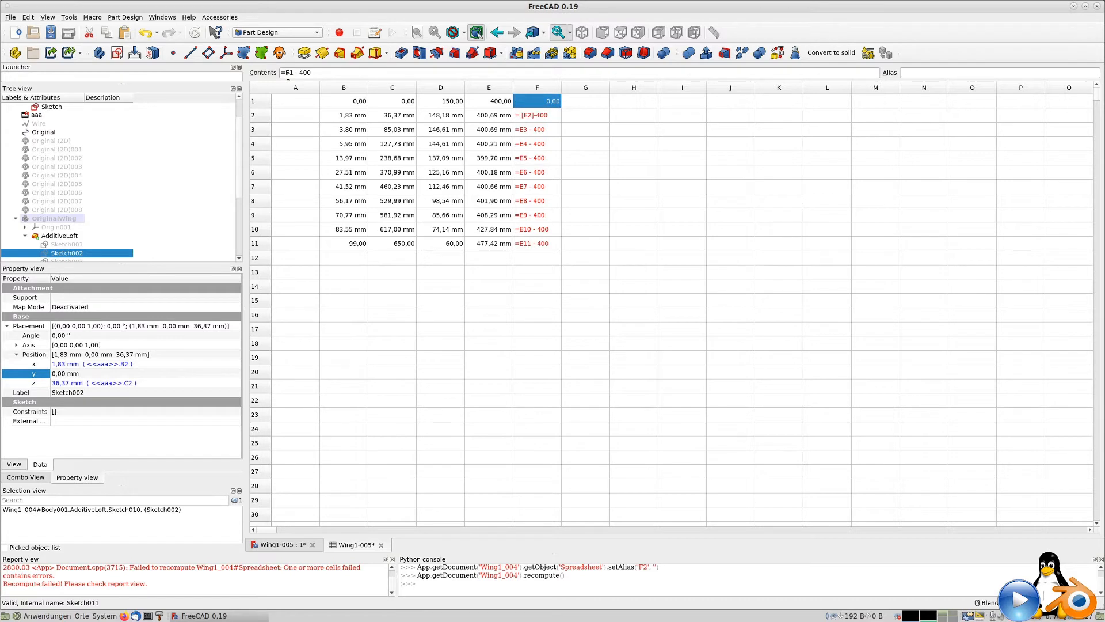
Step: Try to subtract 400 from the sketch constraint in spreadsheet cell E2 with the formula =<<Sketch.Constraints.YW2>>-400
key("Left")
key("Down")
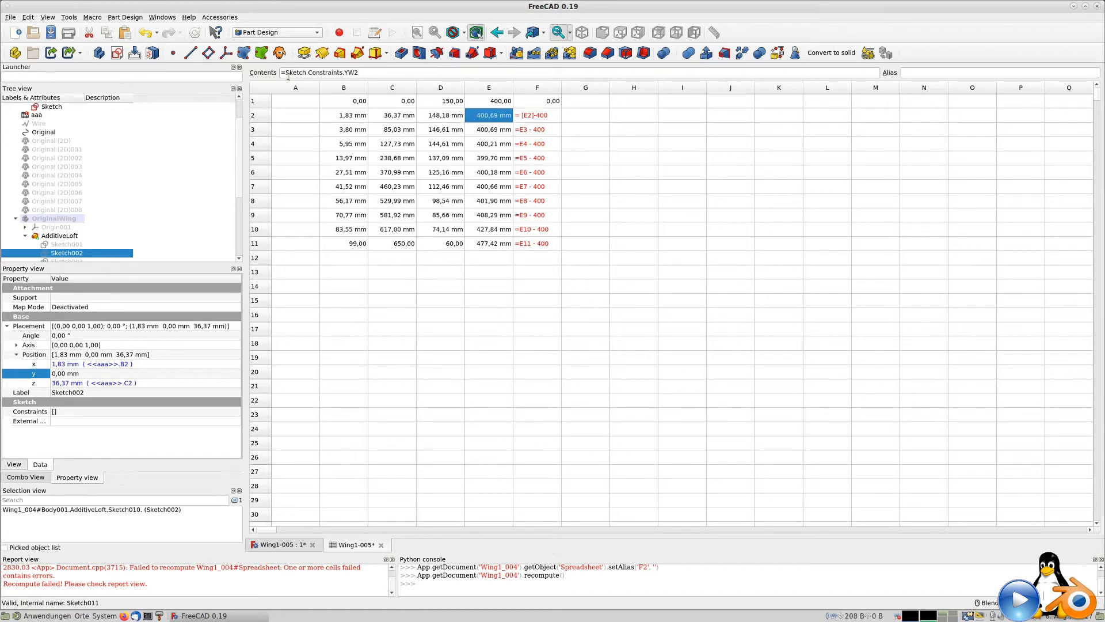
key("Up")
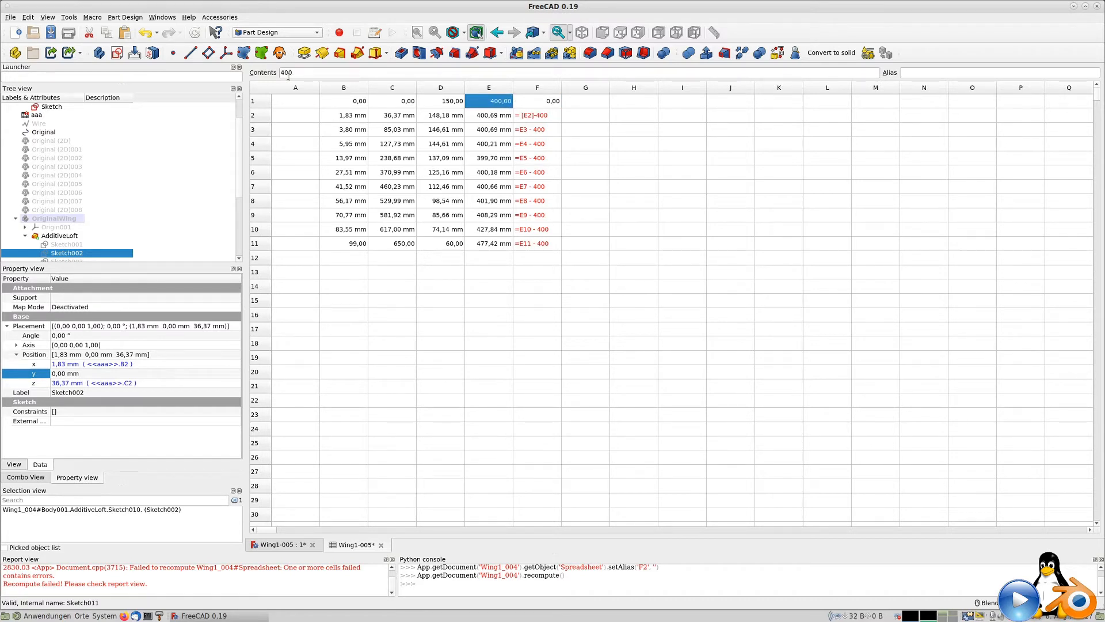
key("Down")
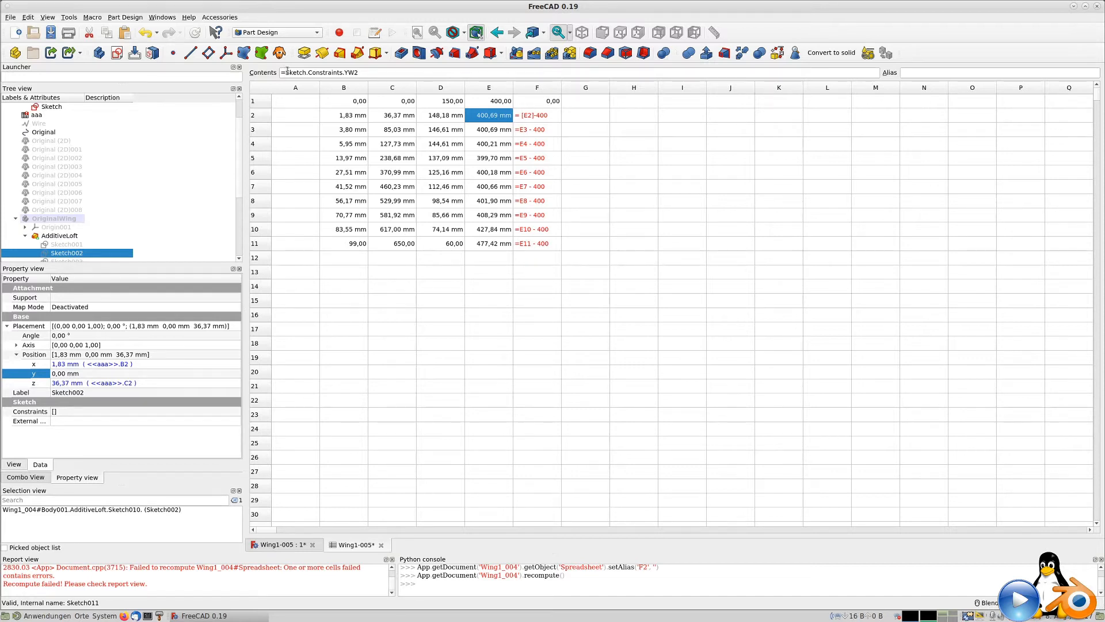
type(">")
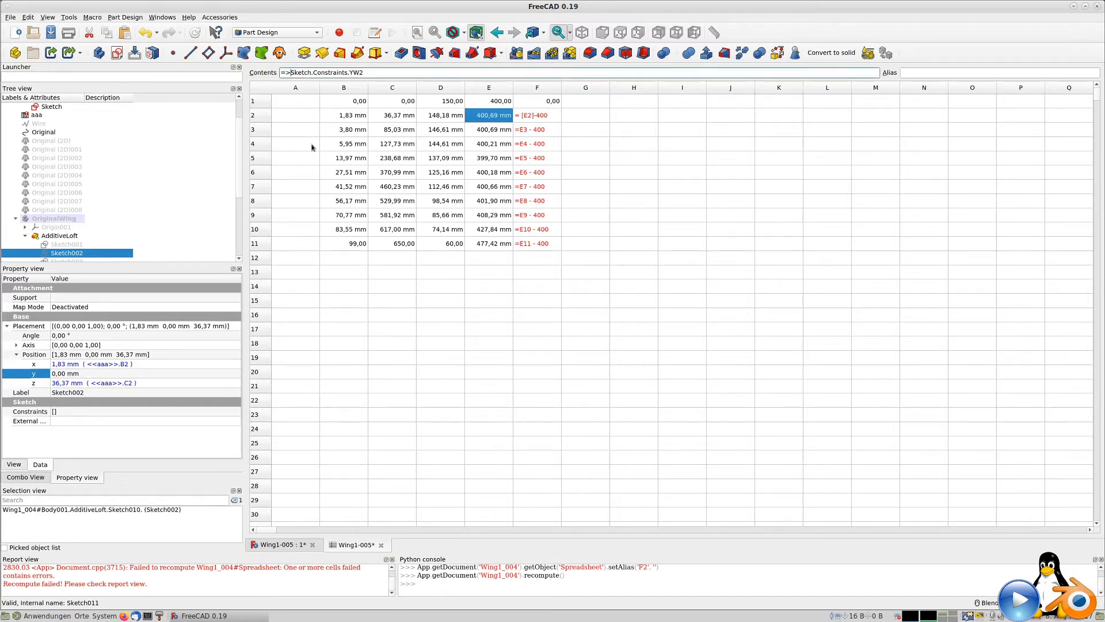
key("BackSpace")
type("<<")
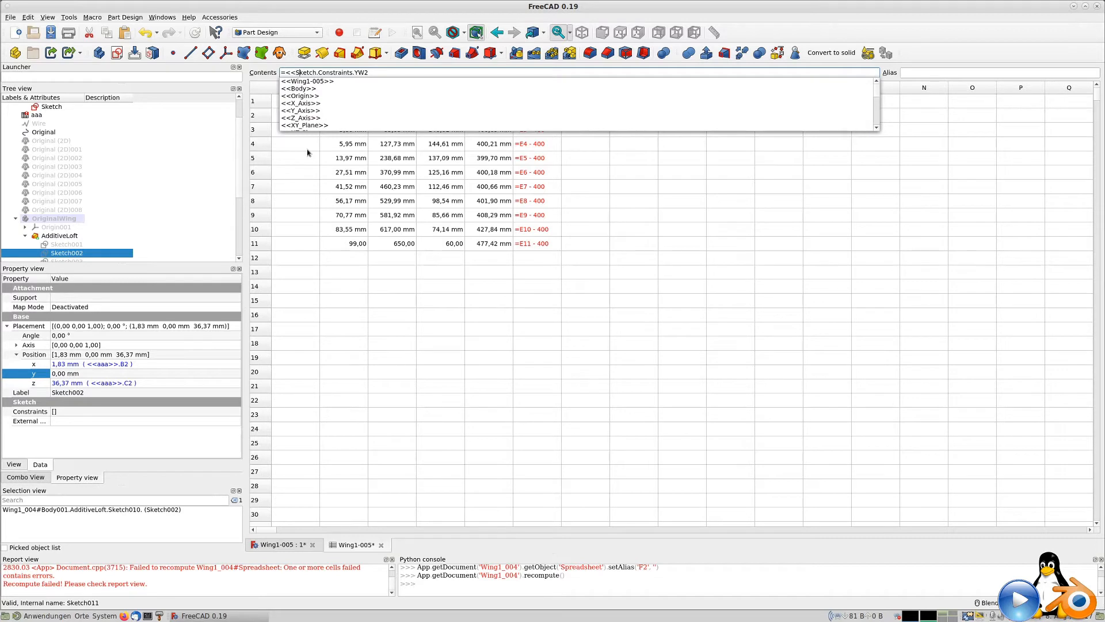
type(">>")
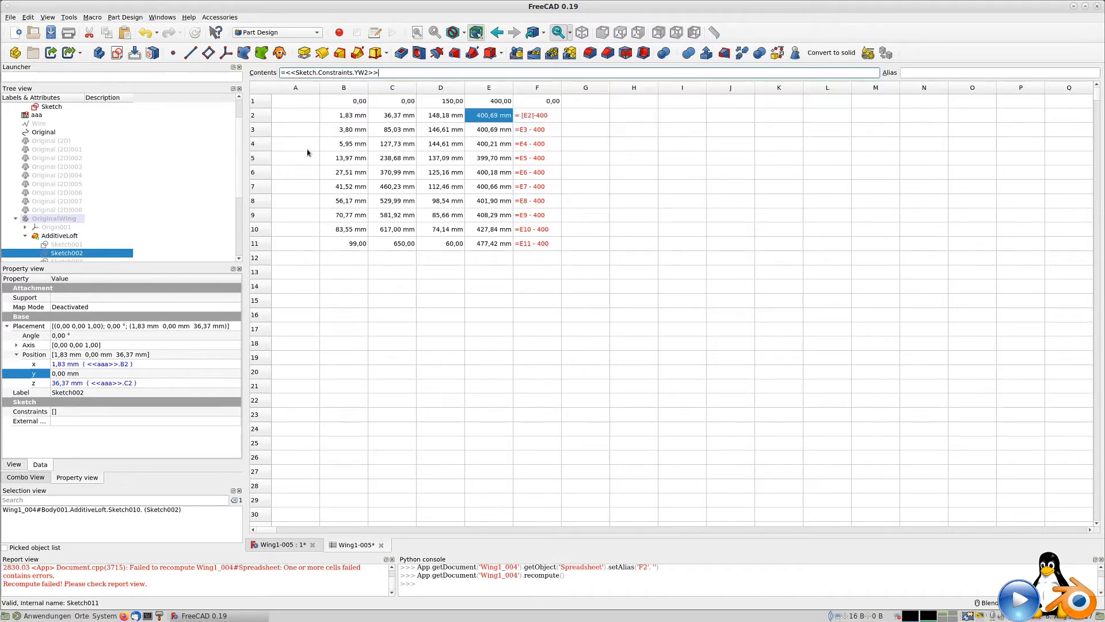
type("-400")
key("Return")
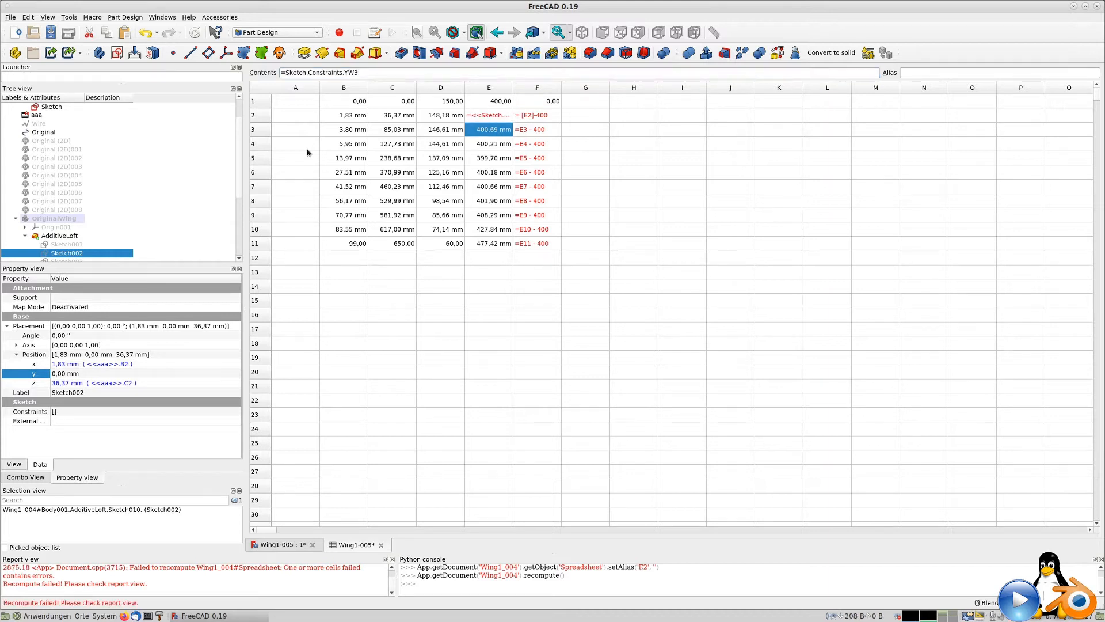
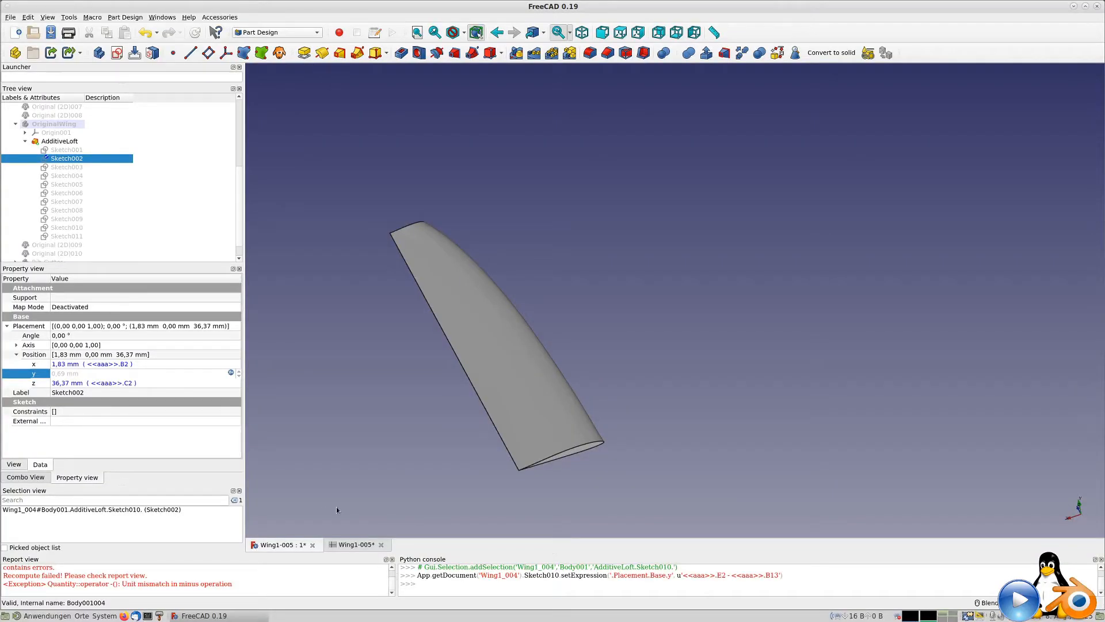
Step: Open the body's base sketch for editing and move the 400 mm dimension down, just above the stacked width dimensions
left_click(359, 545)
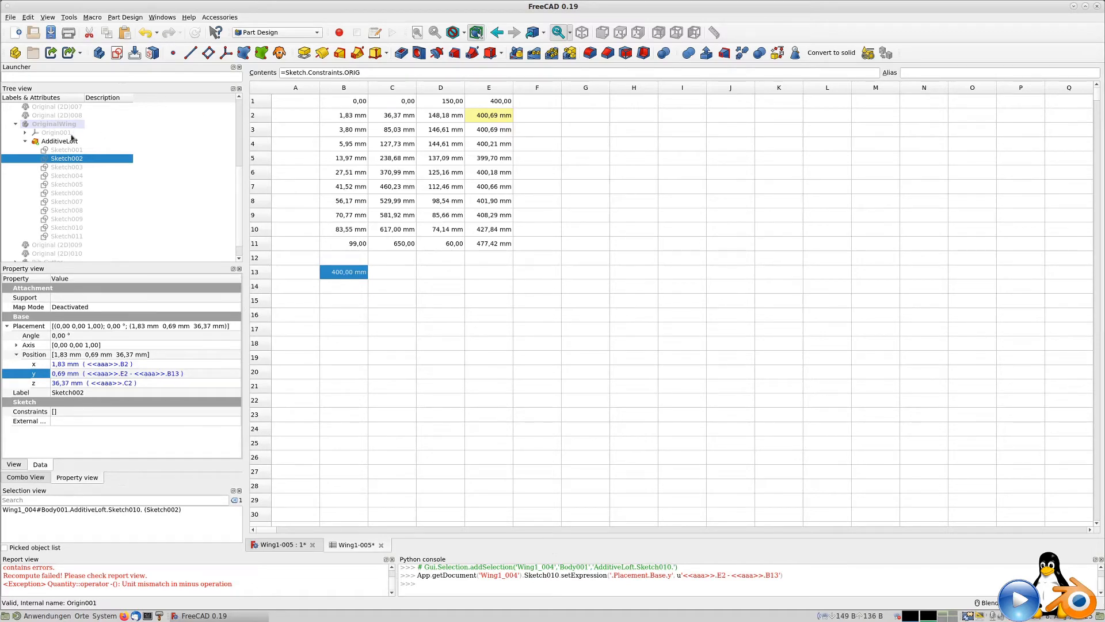
scroll(66, 149, "up", 5)
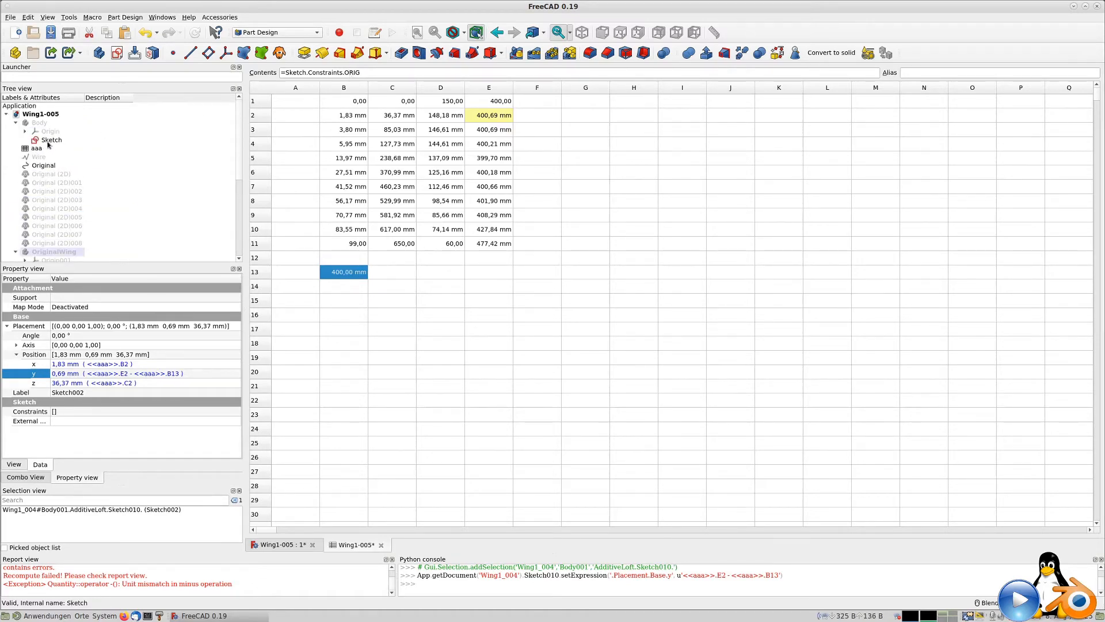
double_click(51, 141)
scroll(823, 427, "down", 4)
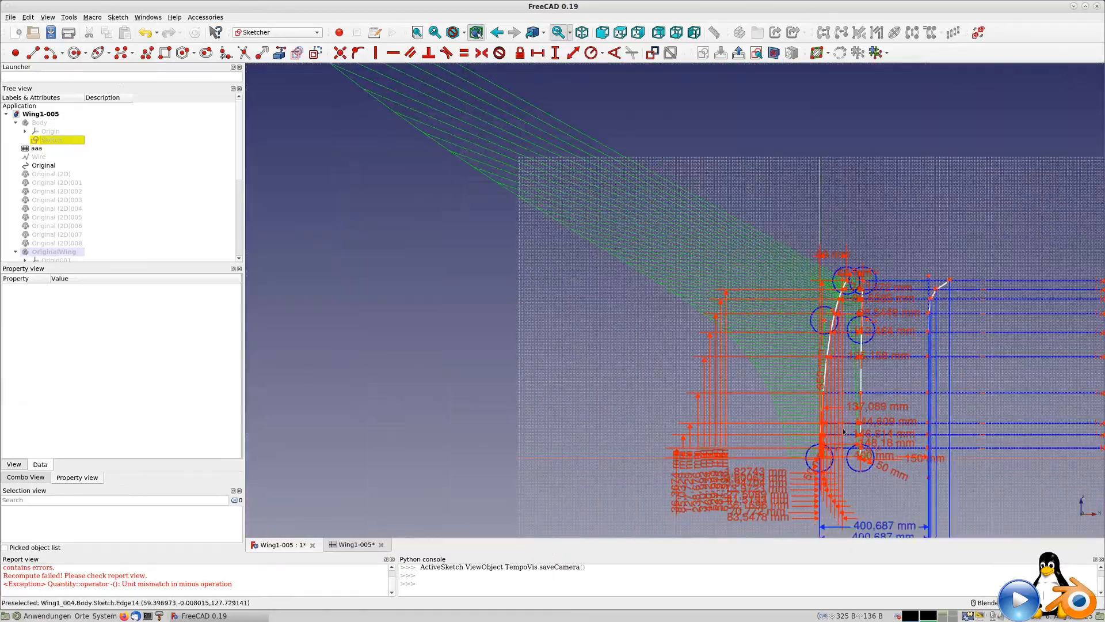
middle_click_drag(855, 438, 632, 363, "ctrl")
scroll(783, 500, "up", 10)
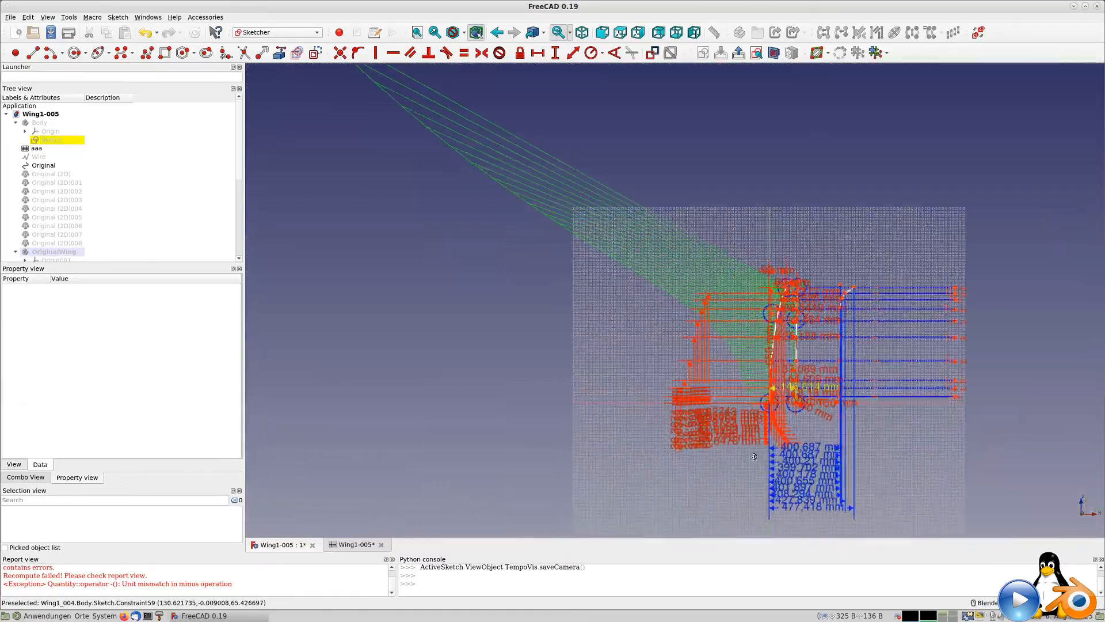
mouse_move(788, 458)
middle_mouse_down()
mouse_move(552, 336)
mouse_move(441, 246)
middle_mouse_up()
scroll(590, 352, "up", 2)
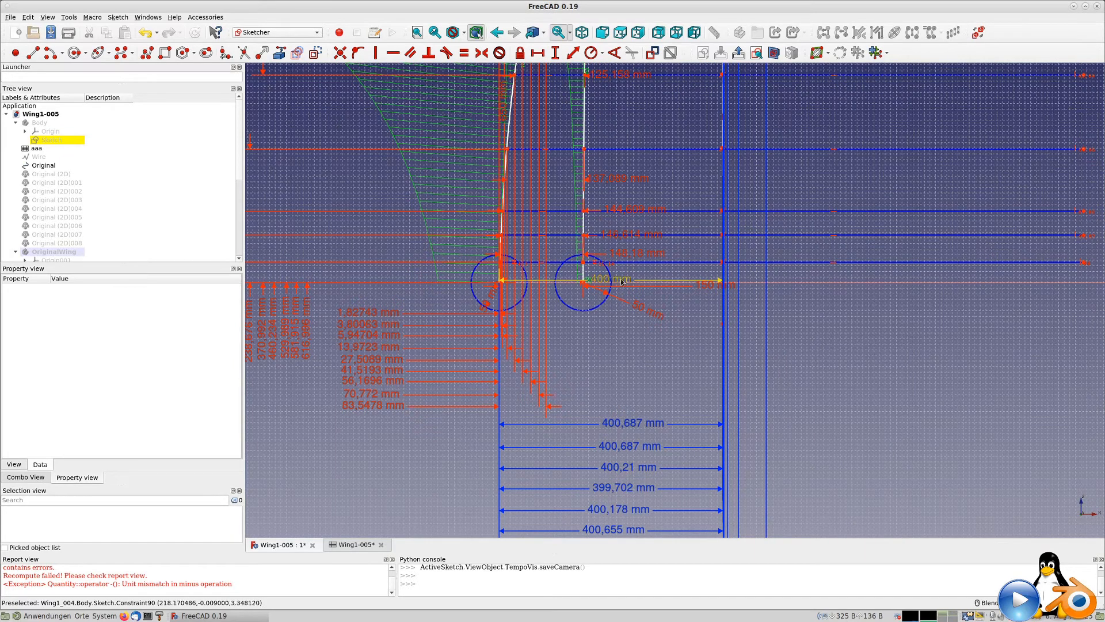
left_click_drag(622, 279, 630, 356)
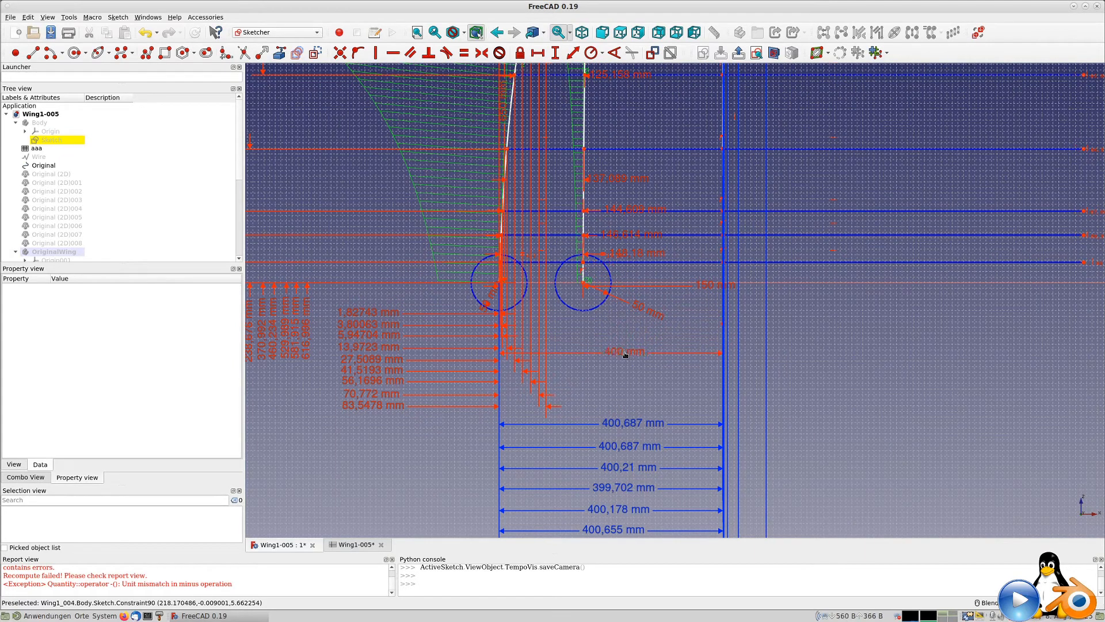
Step: Examine the length and name assigned to the 400 mm constraint
left_click(616, 355)
double_click(616, 356)
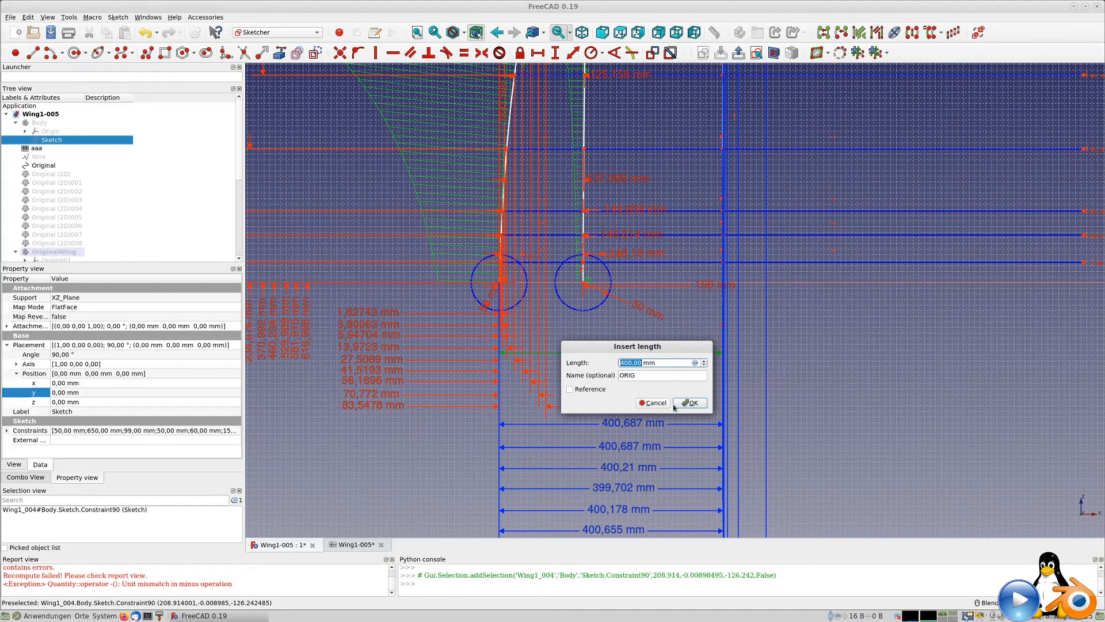
left_click(656, 405)
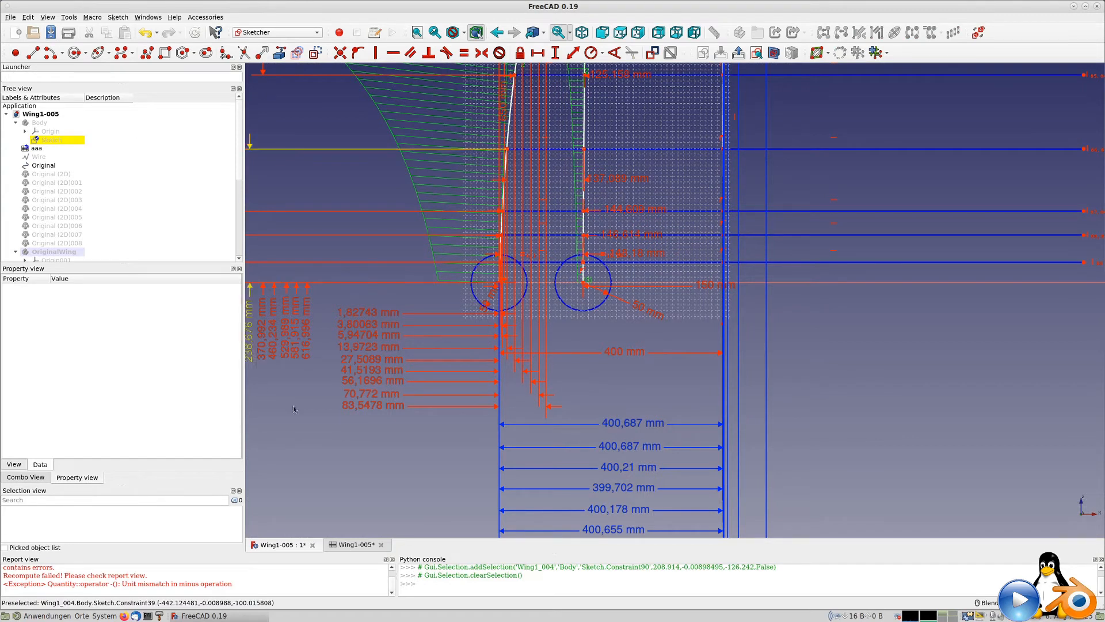
Step: Check the constraint values in the spreadsheet and close the sketch being edited
left_click(349, 546)
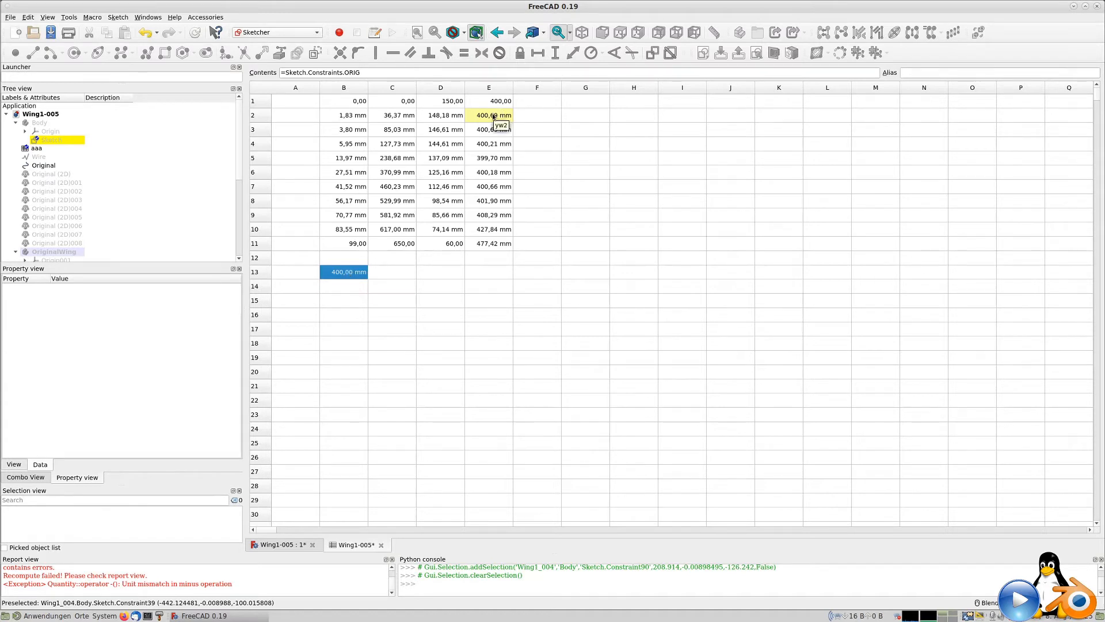
scroll(55, 214, "down", 3)
double_click(62, 210)
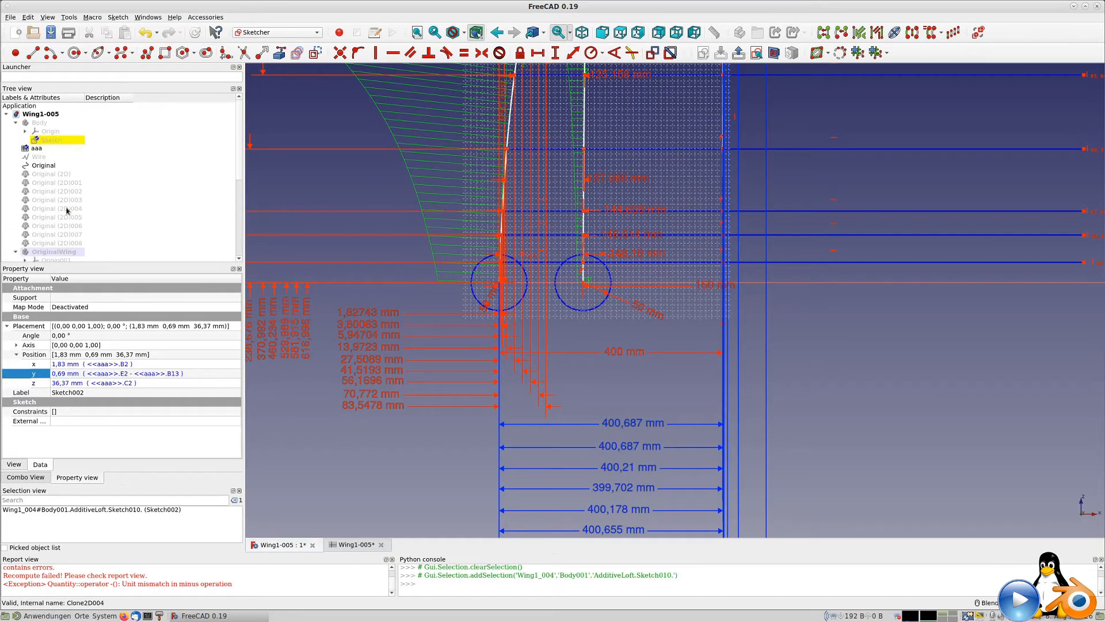
left_click(26, 477)
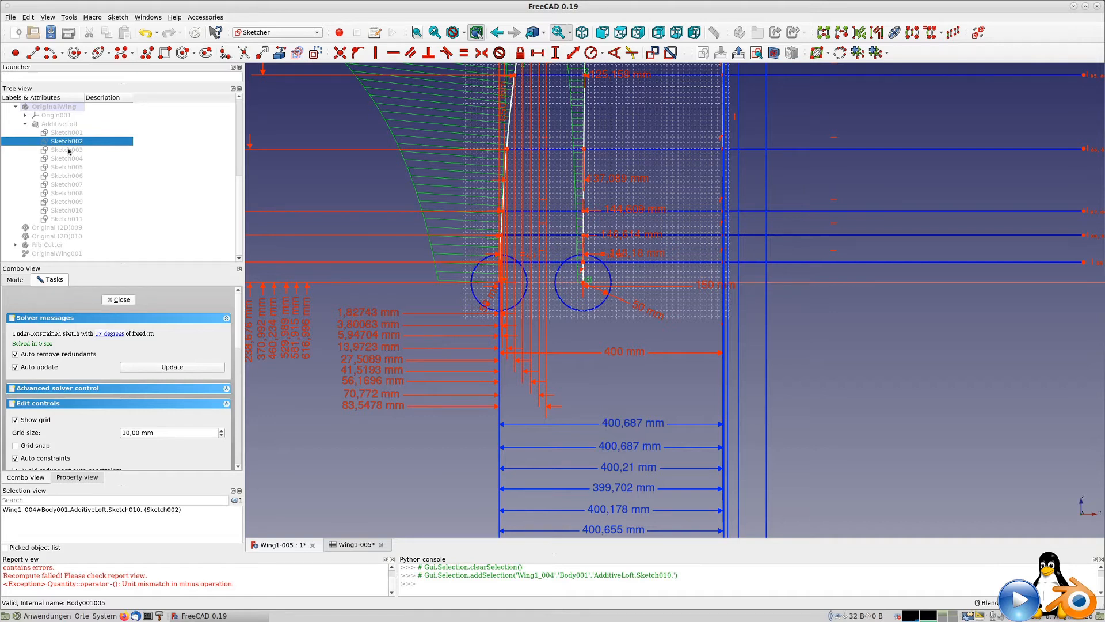
key("Escape")
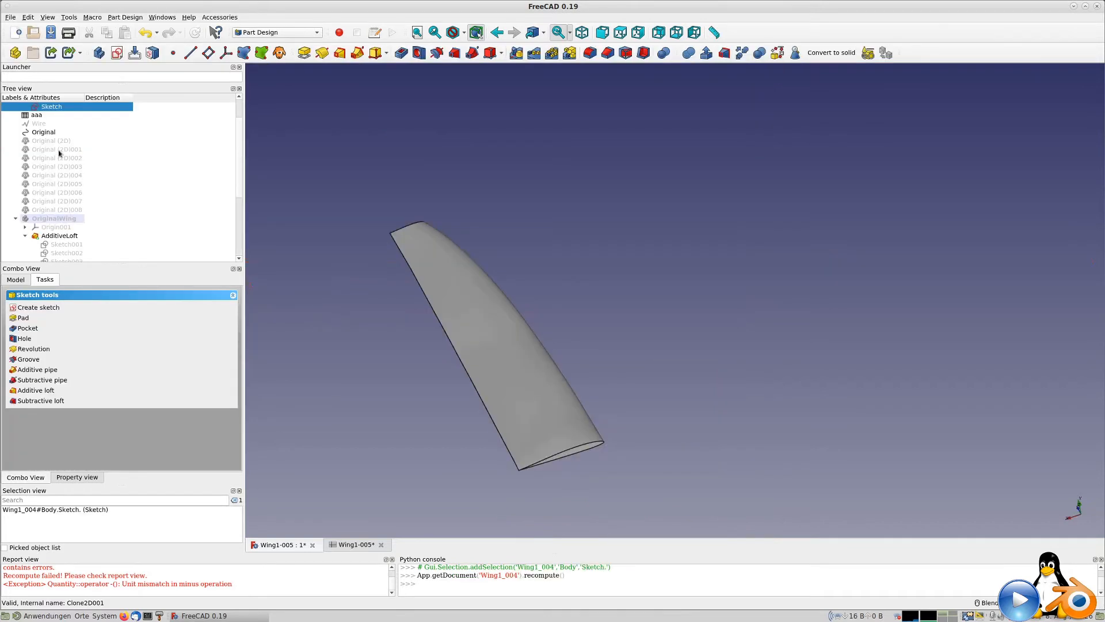
Step: Select Sketch002 under AdditiveLoft and examine the formulas in its placement properties
scroll(58, 149, "down", 3)
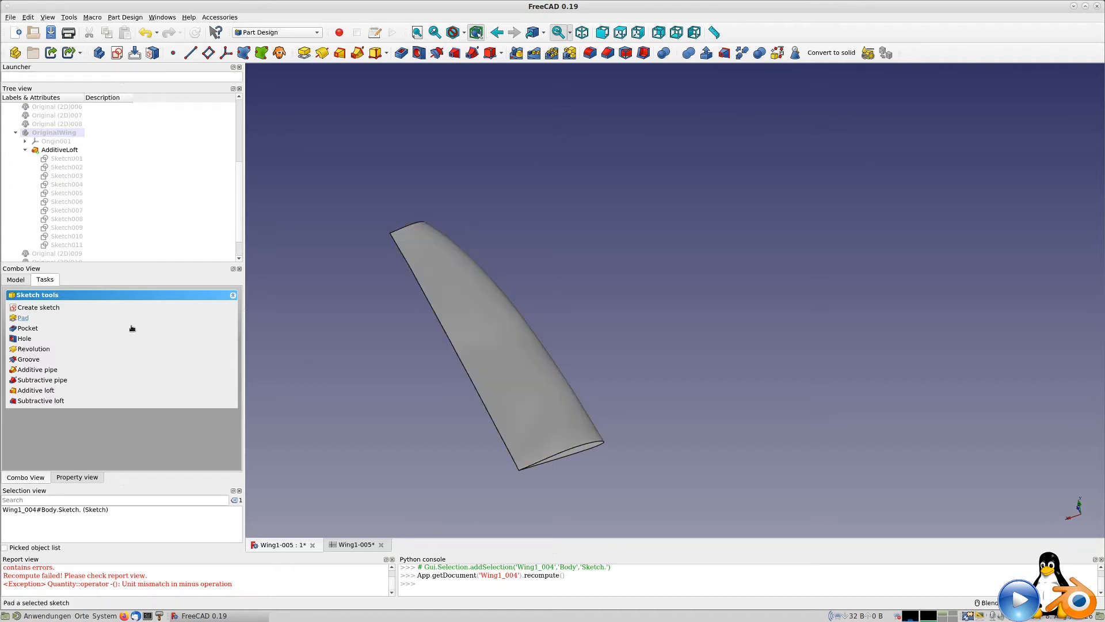
left_click(63, 167)
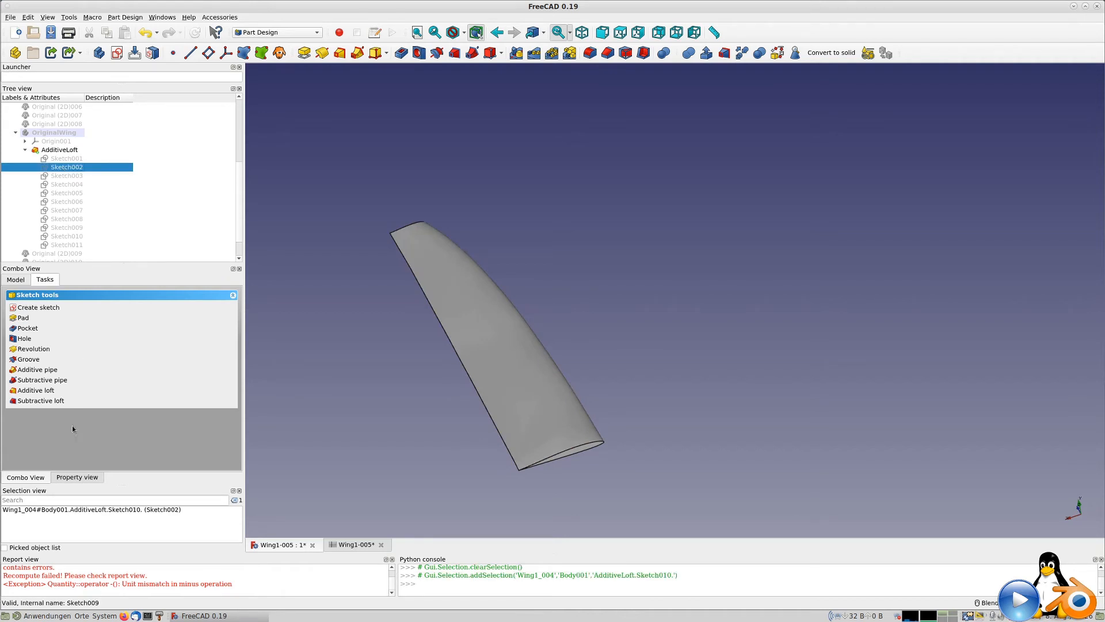
left_click(72, 479)
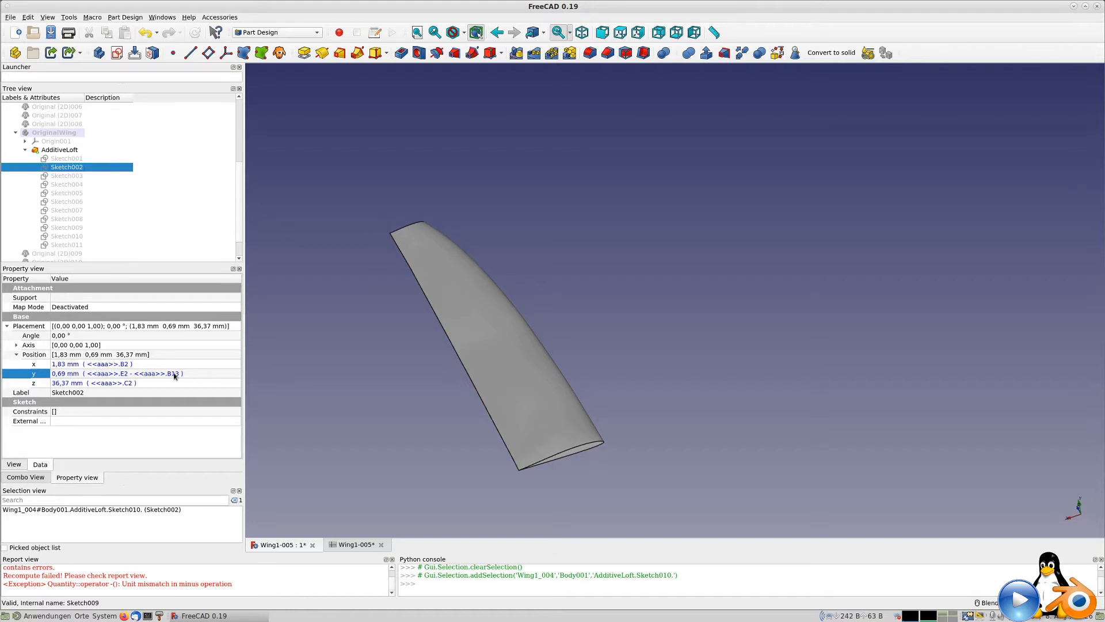
Step: Set the y position of Sketch003 to the formula aaa.E3-aaa.B13
left_click(64, 175)
left_click(57, 377)
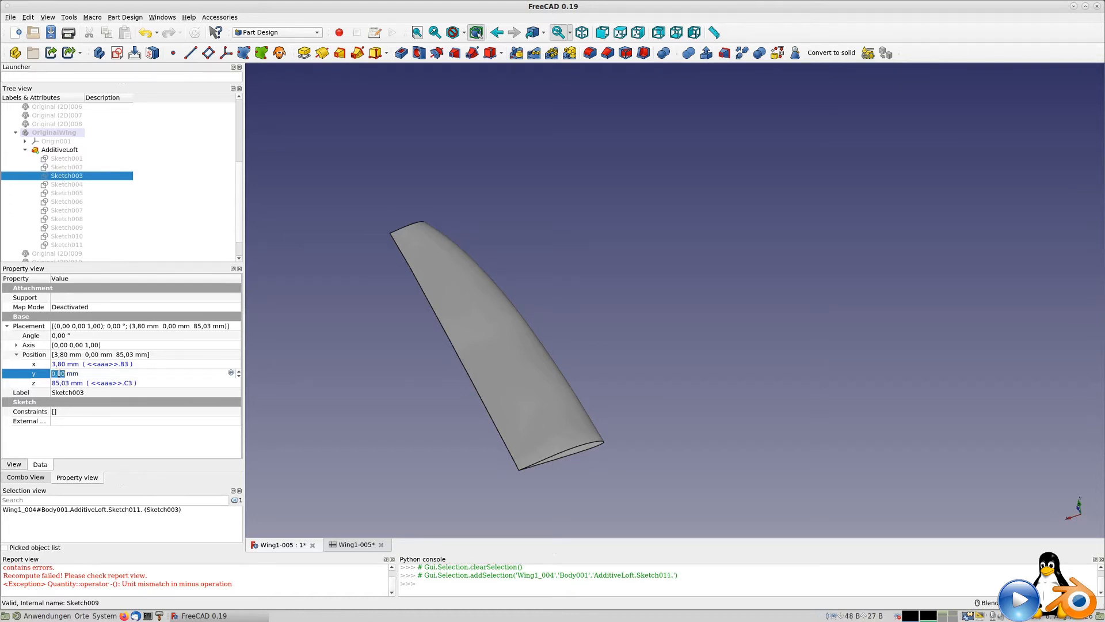
left_click(231, 373)
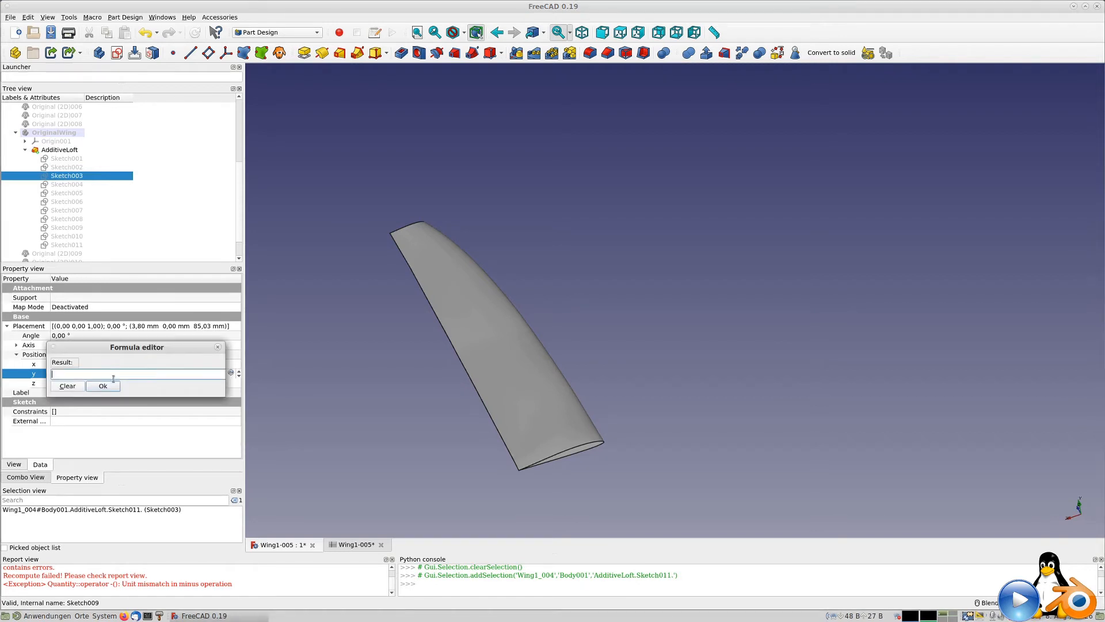
type("aaa.")
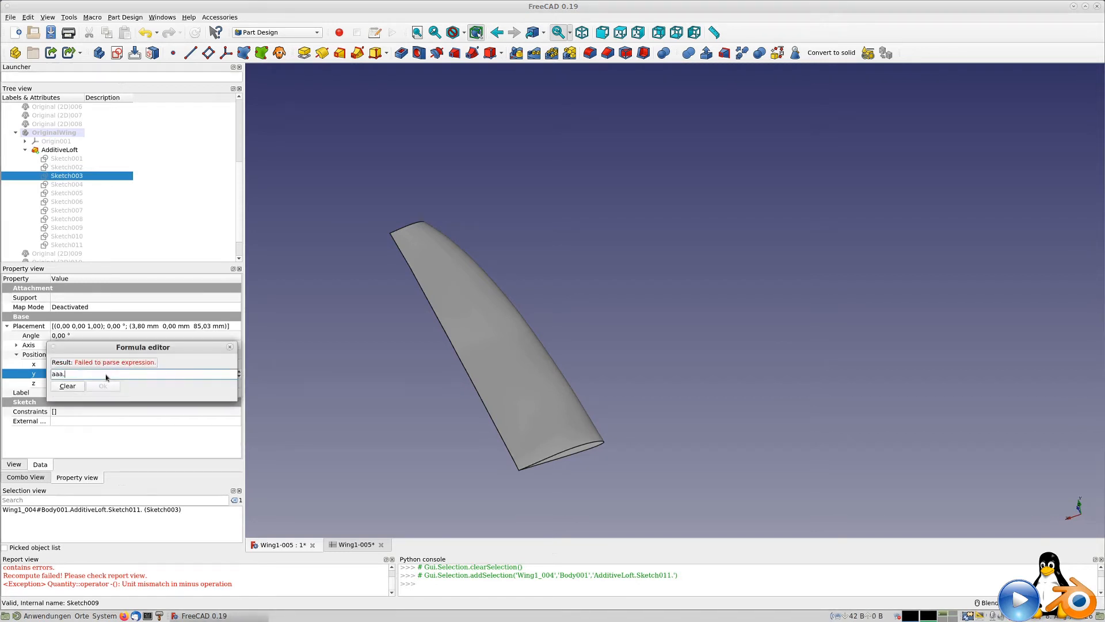
type("E3-aaa.B13")
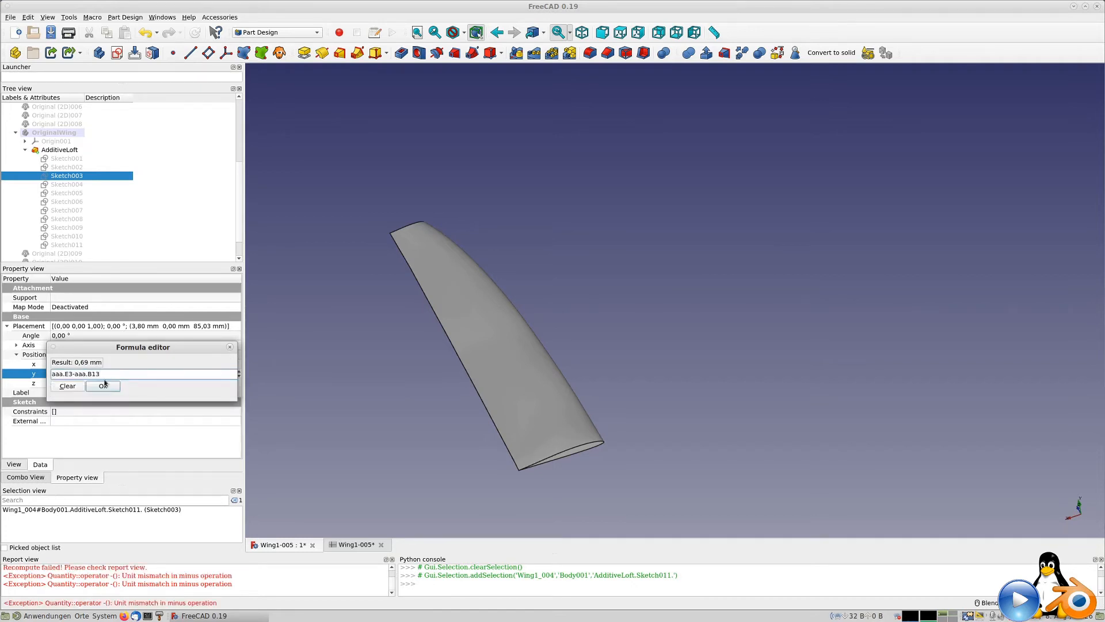
left_click(106, 388)
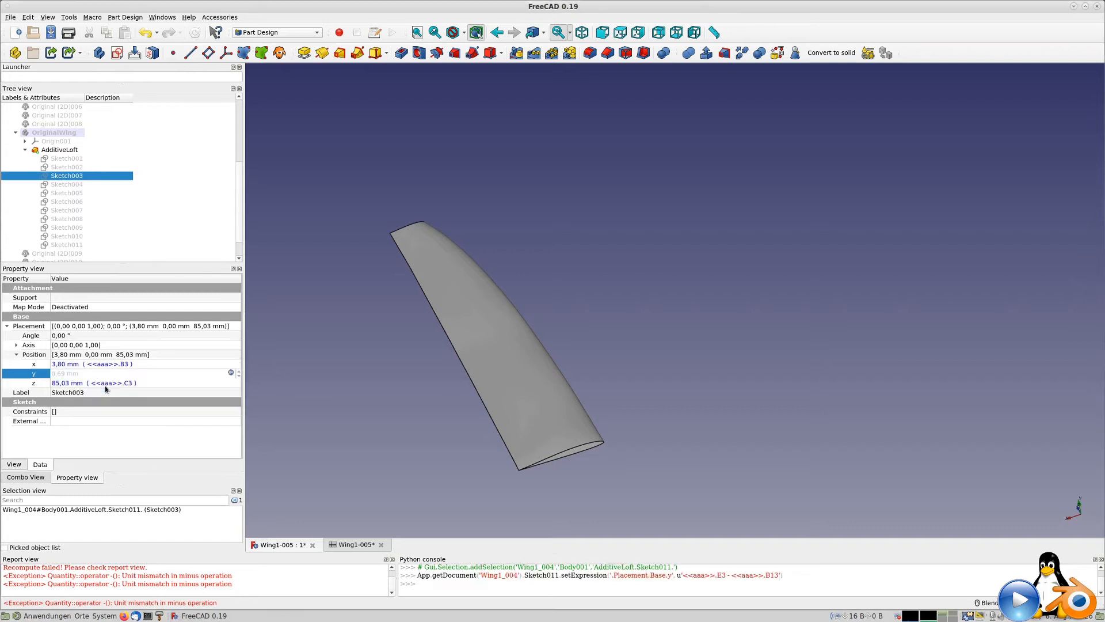
Step: Set the y position of Sketch004 to the formula aaa.E4-aaa.B13
left_click(67, 186)
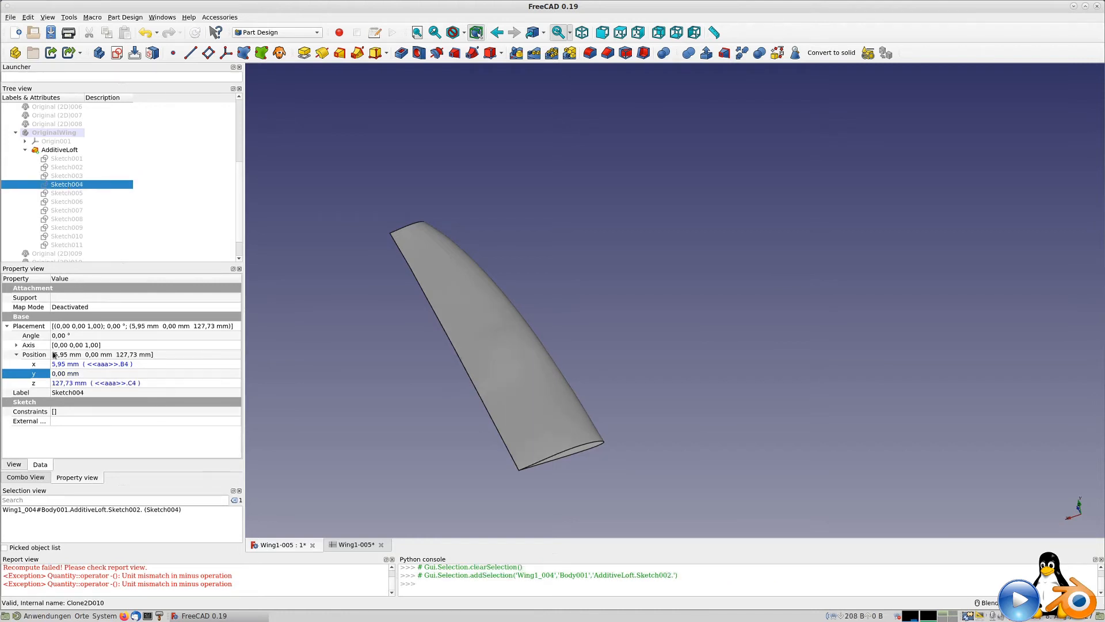
left_click(234, 373)
left_click(231, 374)
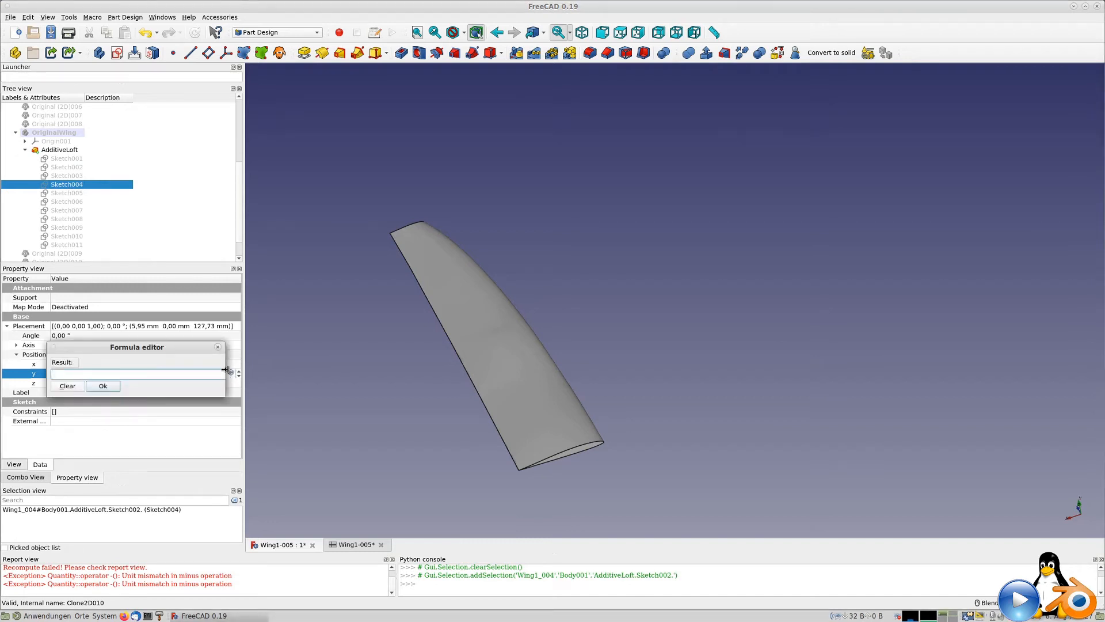
type("E")
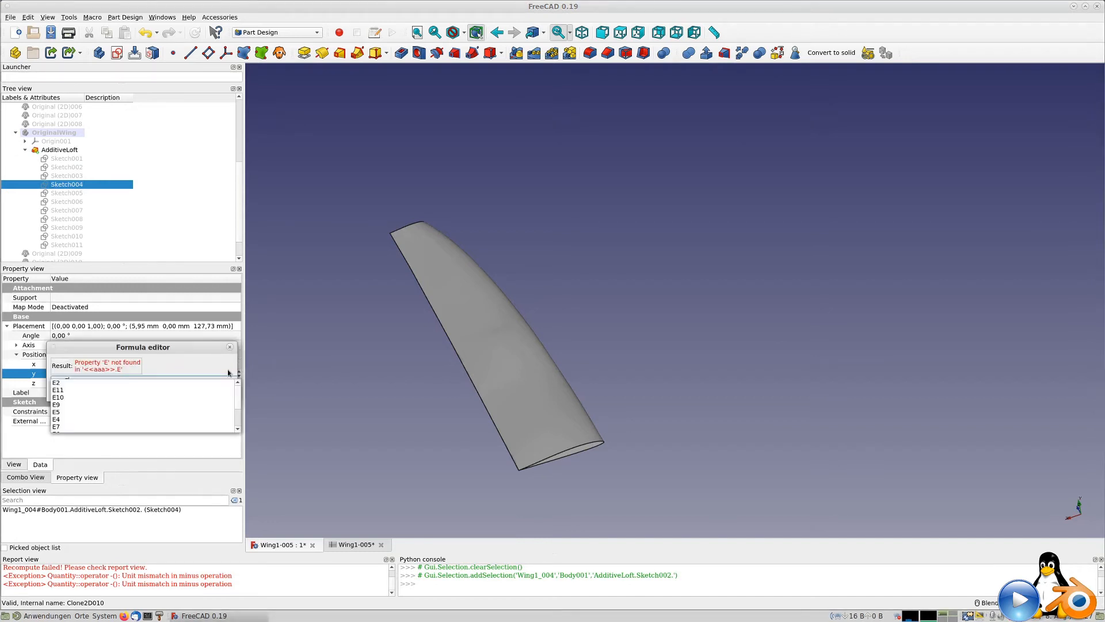
type("4")
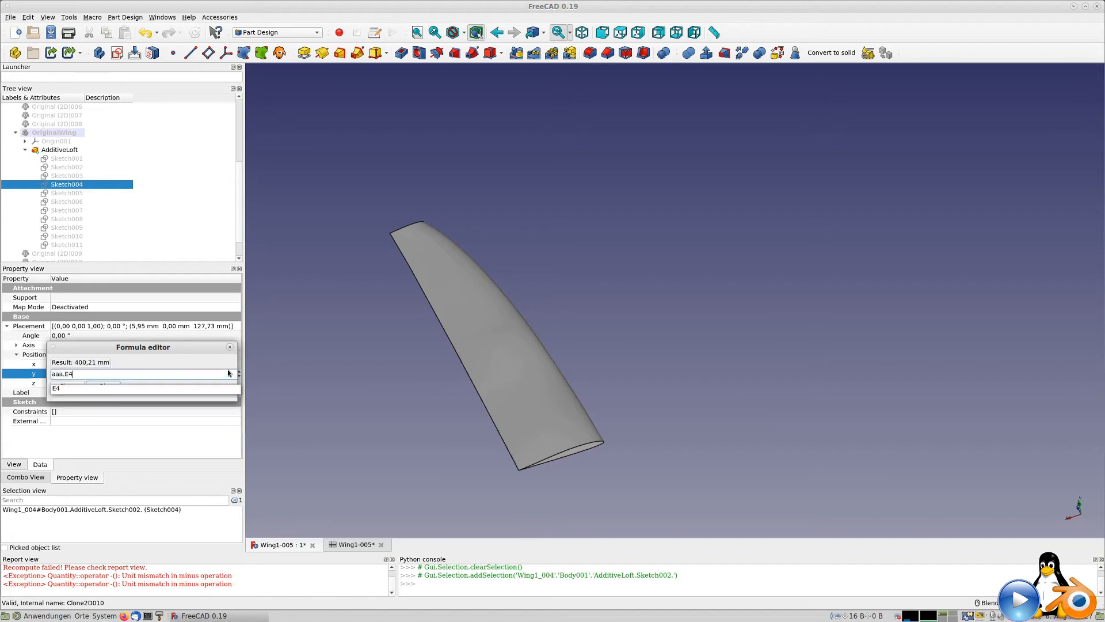
type("-aaa.B13")
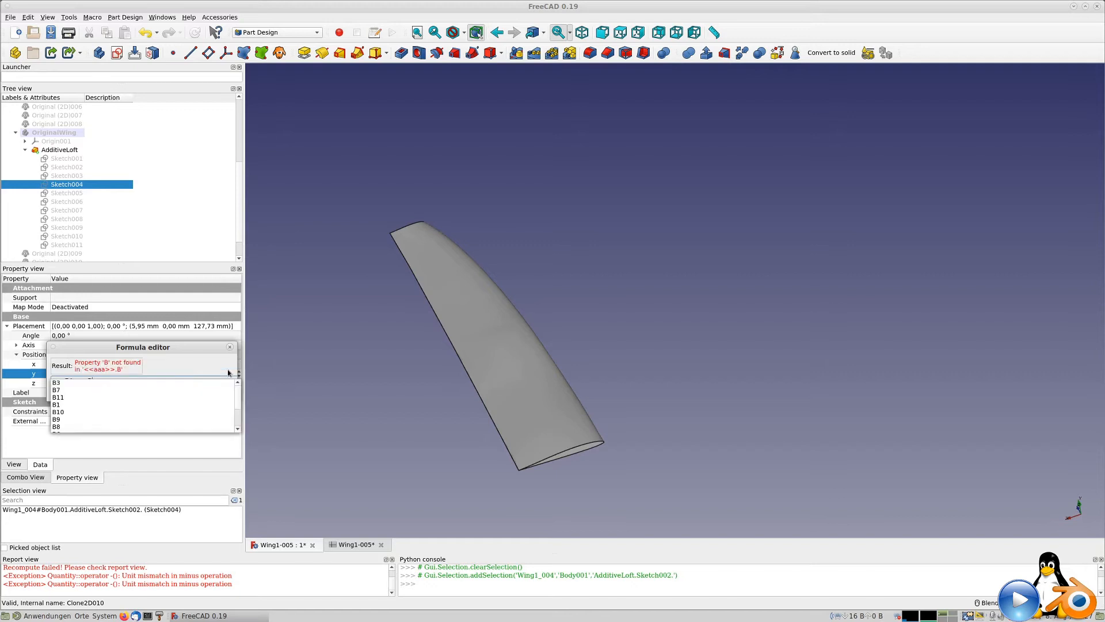
key("Return")
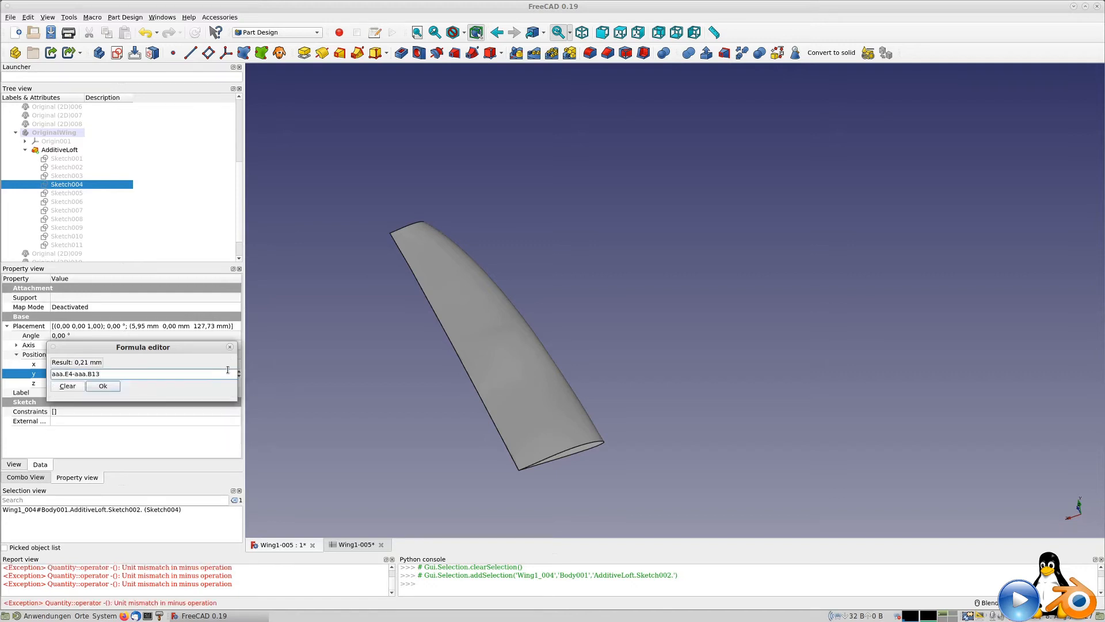
left_click(101, 386)
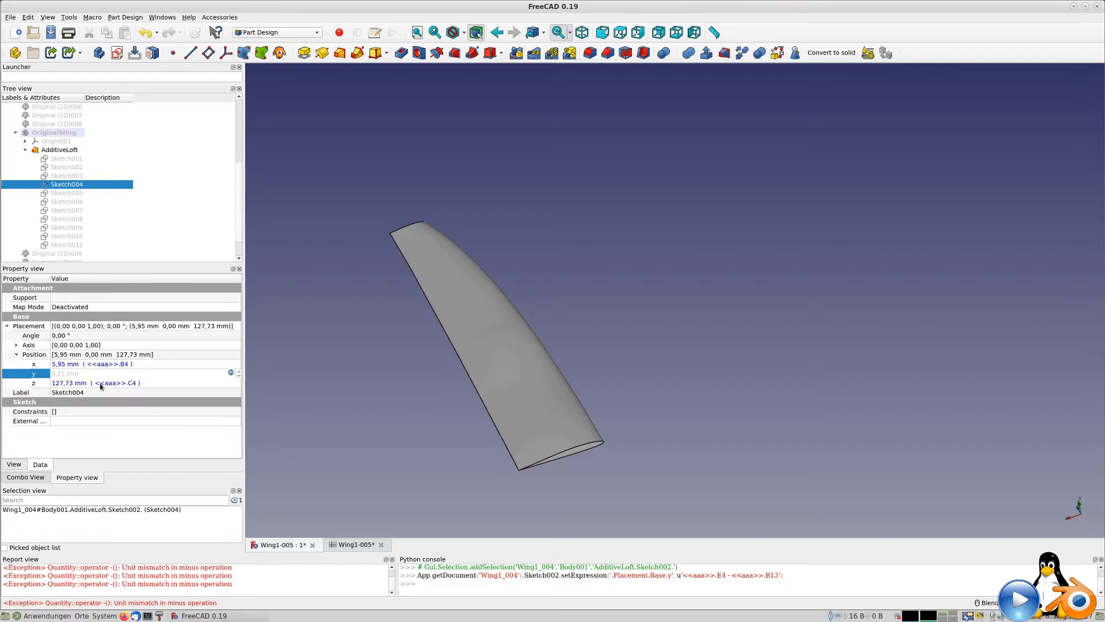
Step: Set the y position of Sketch005 in the AdditiveLoft to the formula aaa.E5-aaa.B13
left_click(64, 193)
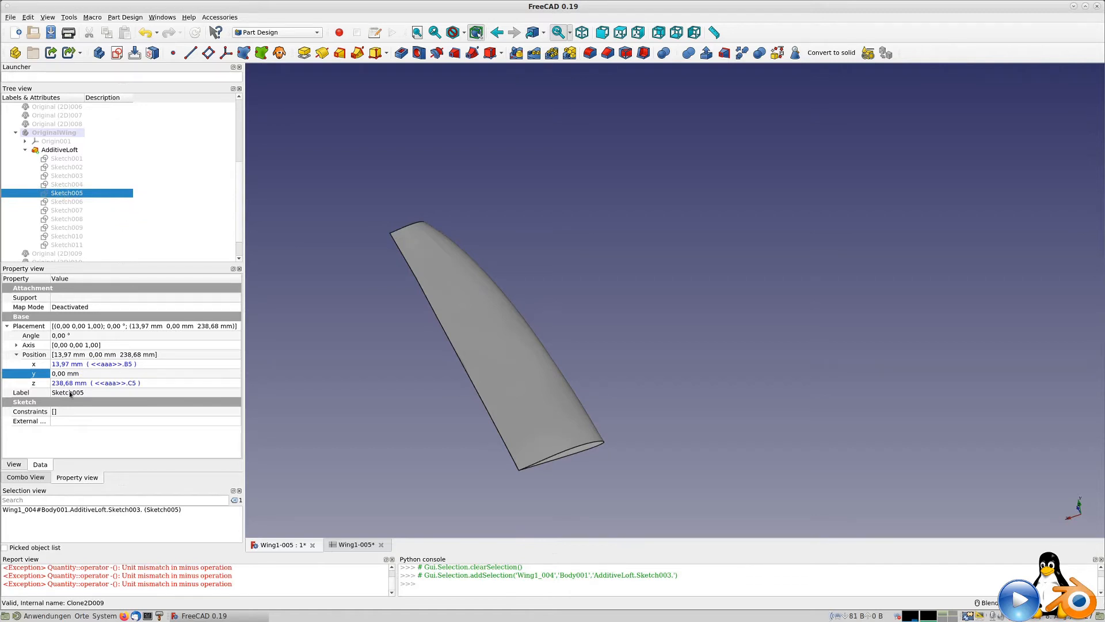
left_click(63, 374)
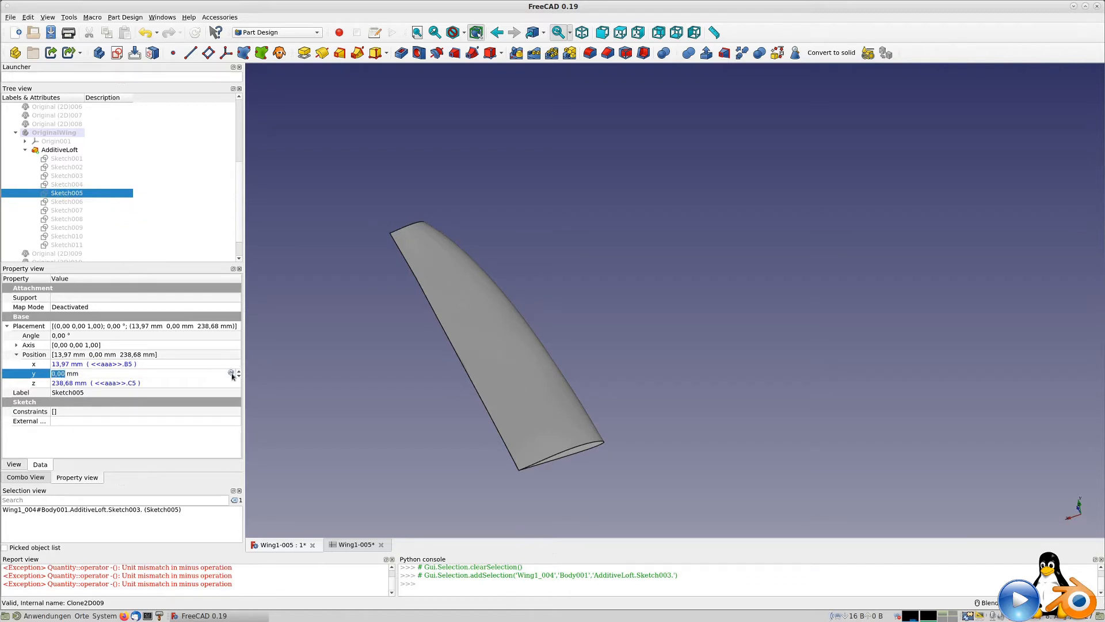
left_click(231, 373)
type("E")
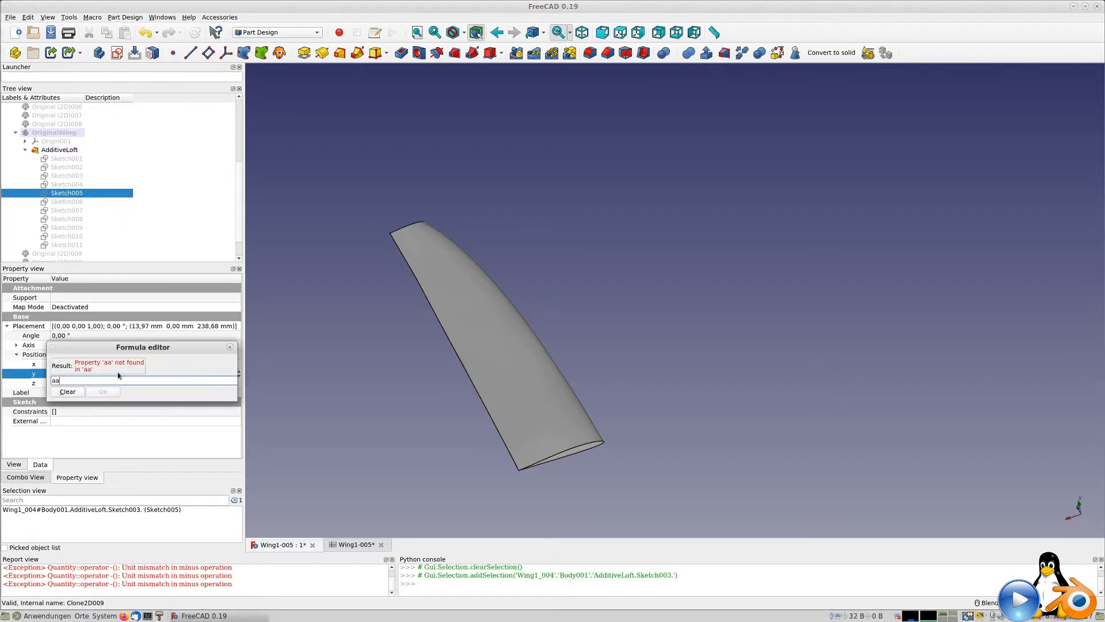
type("5")
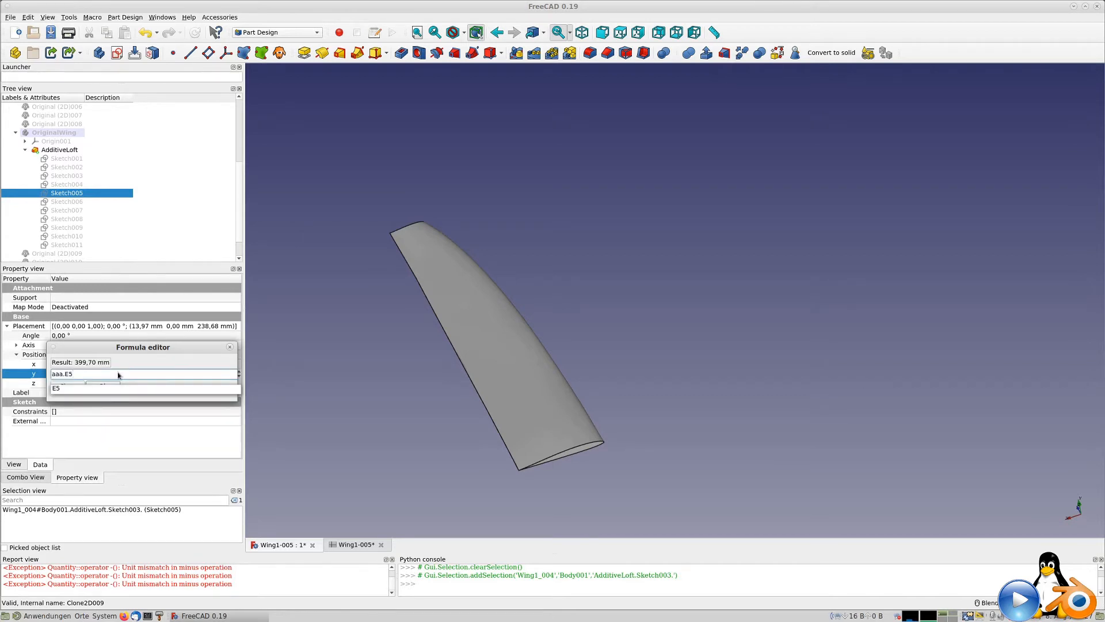
type("-aaa.B13")
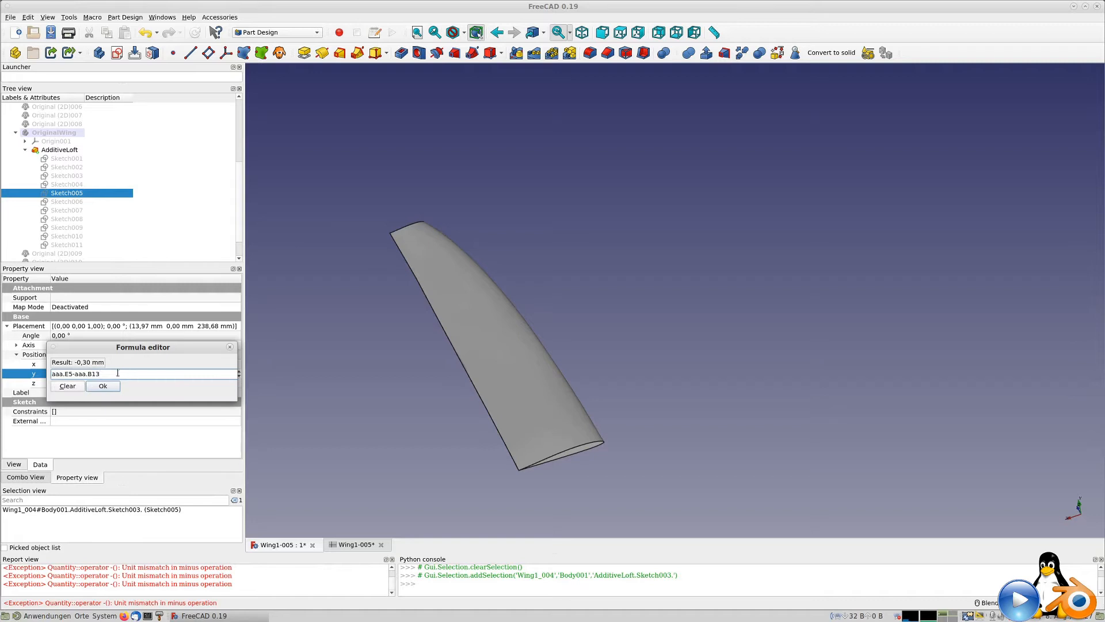
left_click(109, 389)
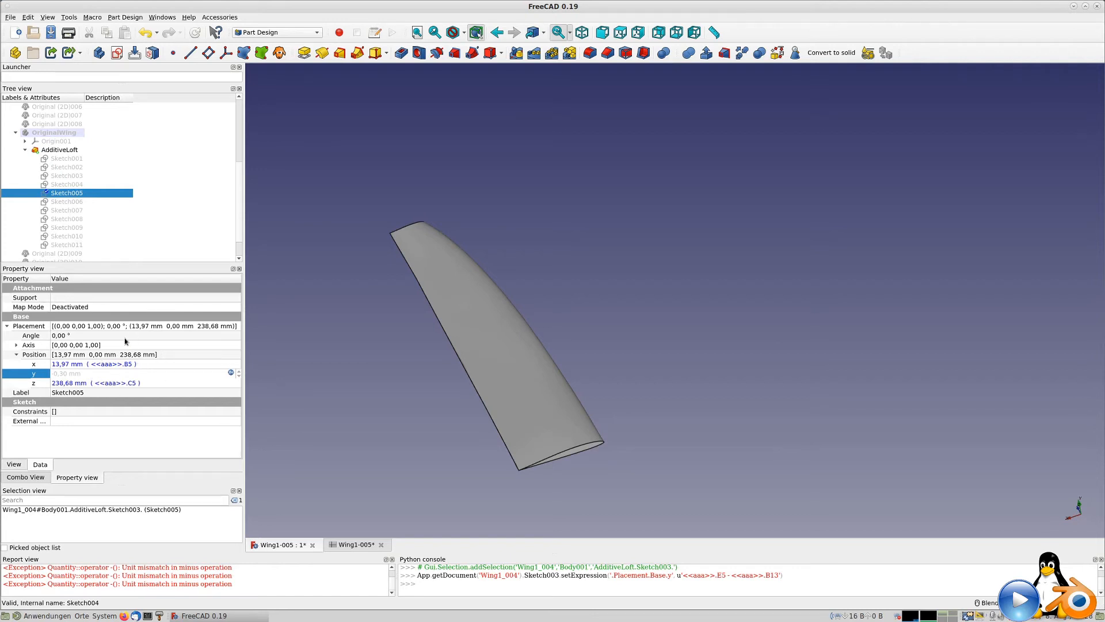
Step: Set the y position of Sketch006 in the AdditiveLoft to the formula aaa.E6-aaa.B13
left_click(72, 378)
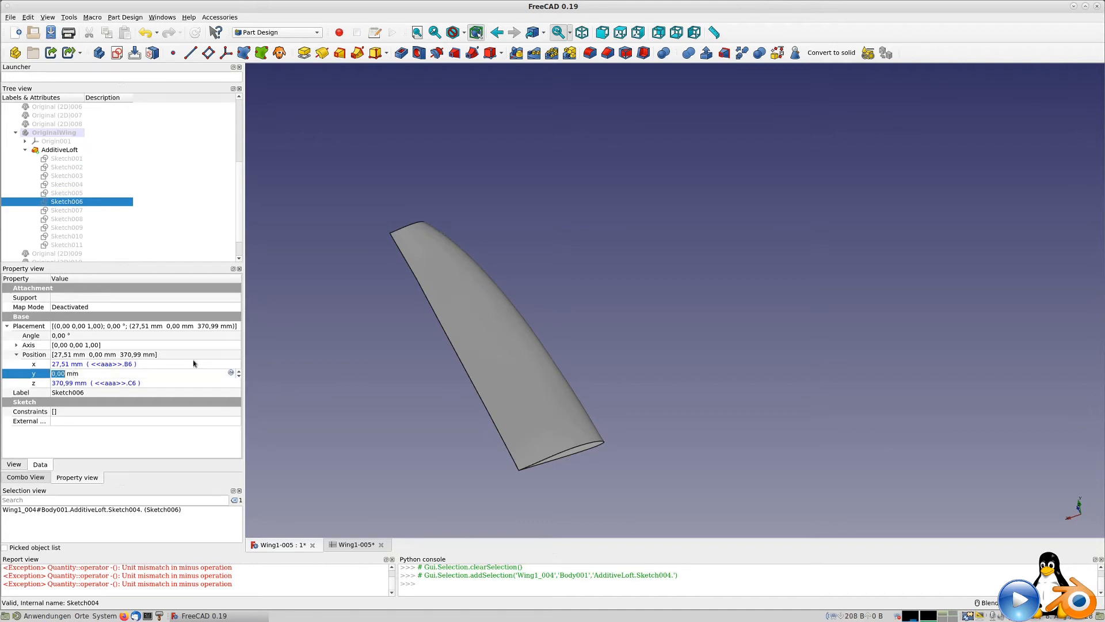
left_click(231, 372)
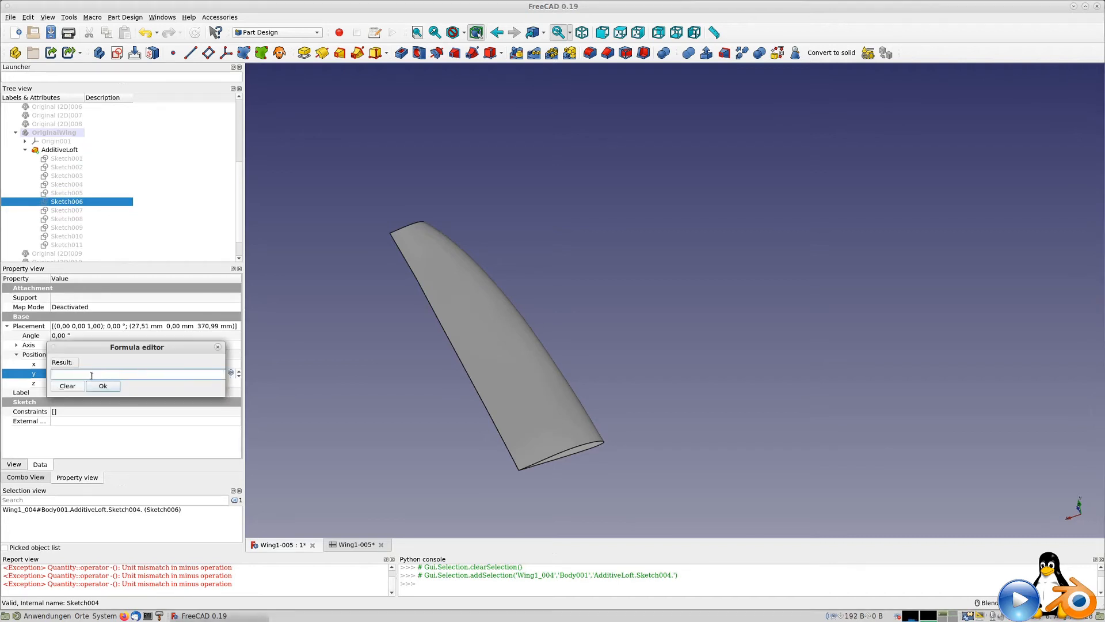
type("aaa.E6")
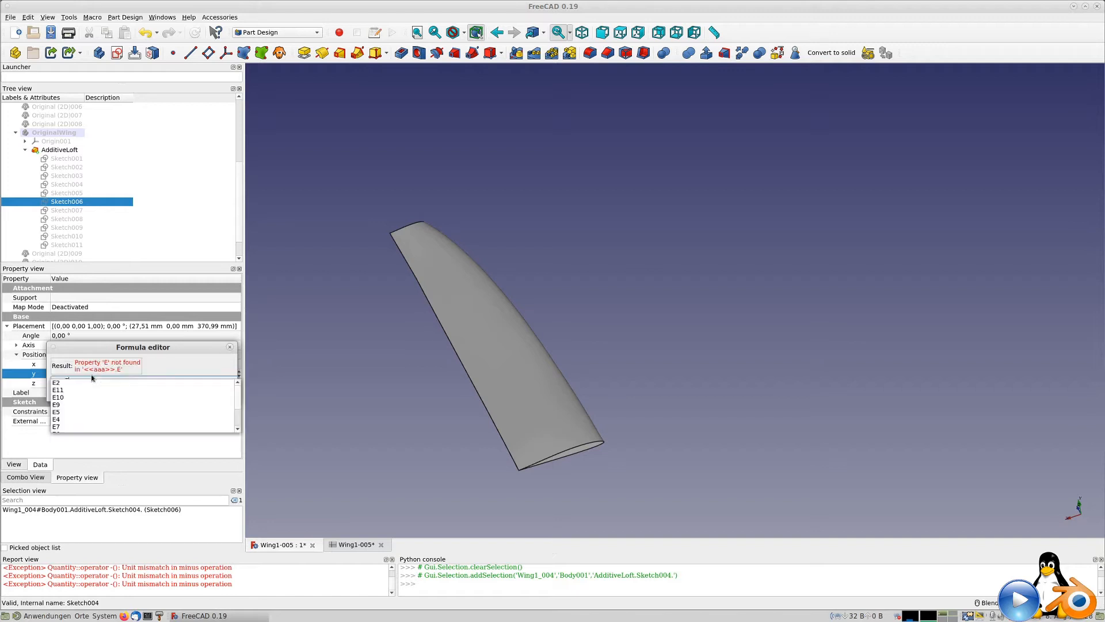
key("BackSpace")
key("BackSpace")
type("B")
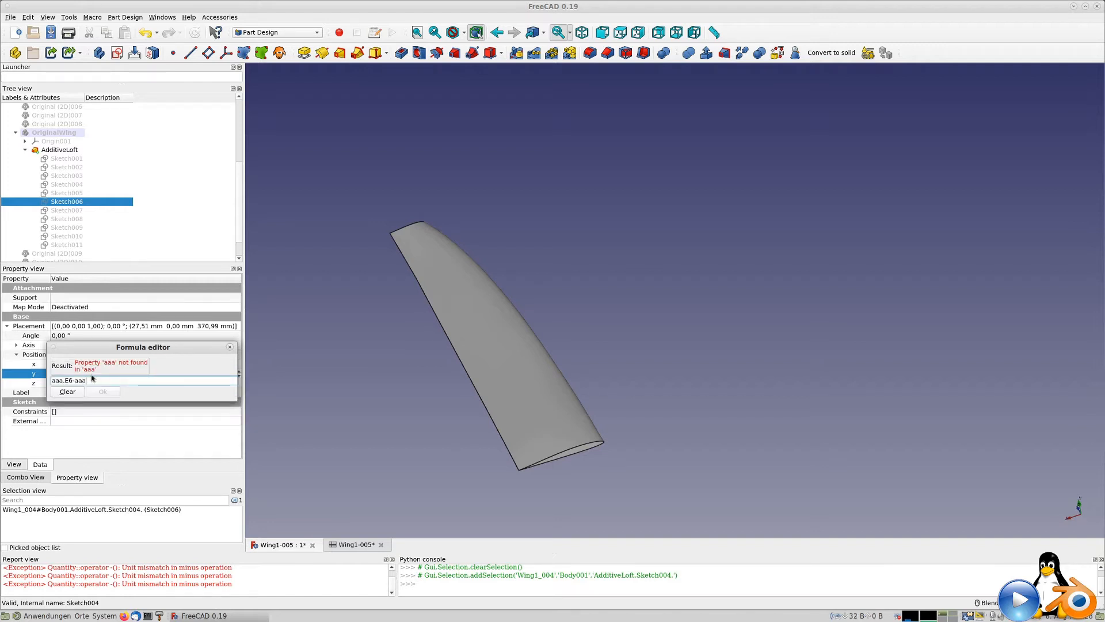
type("13")
key("Return")
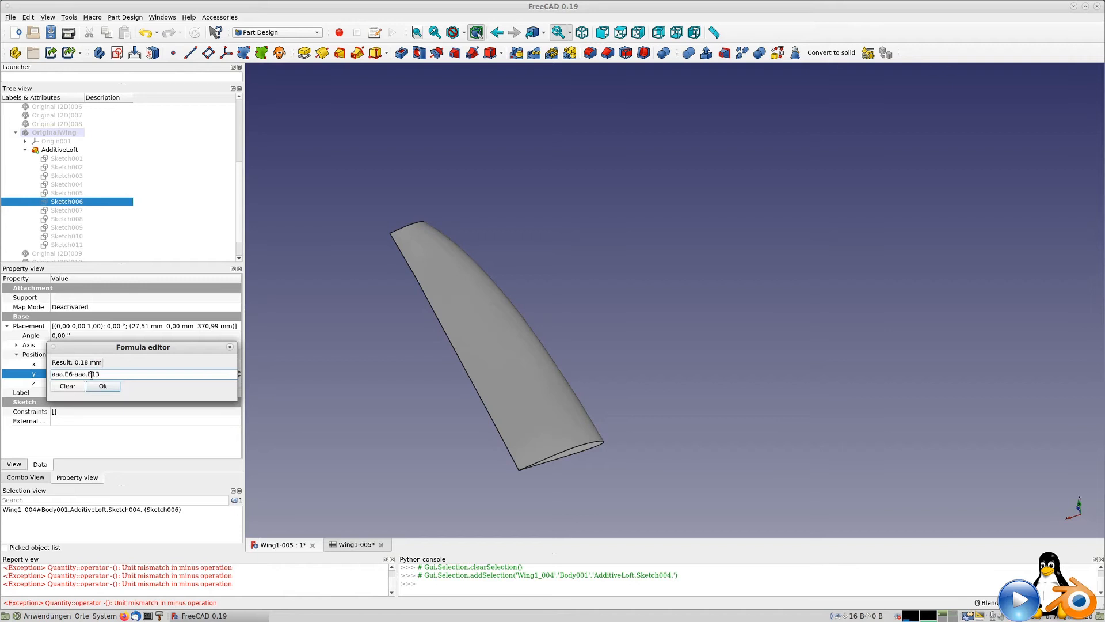
left_click(95, 387)
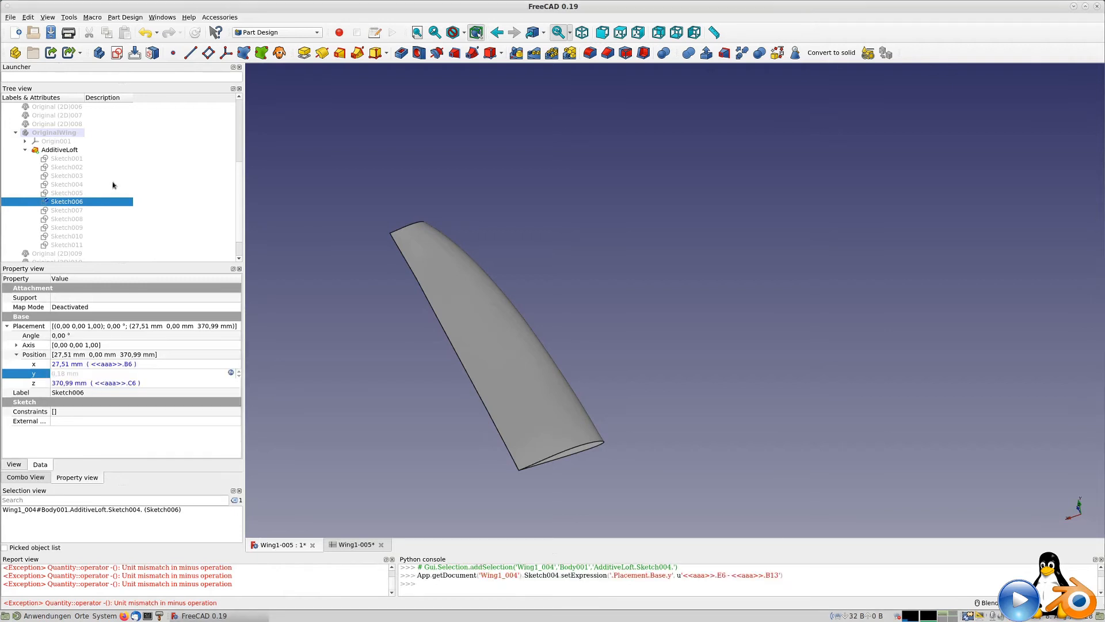
Step: Set the y position of Sketch007 in the AdditiveLoft to the formula aaa.E7-aaa.B13
left_click(67, 211)
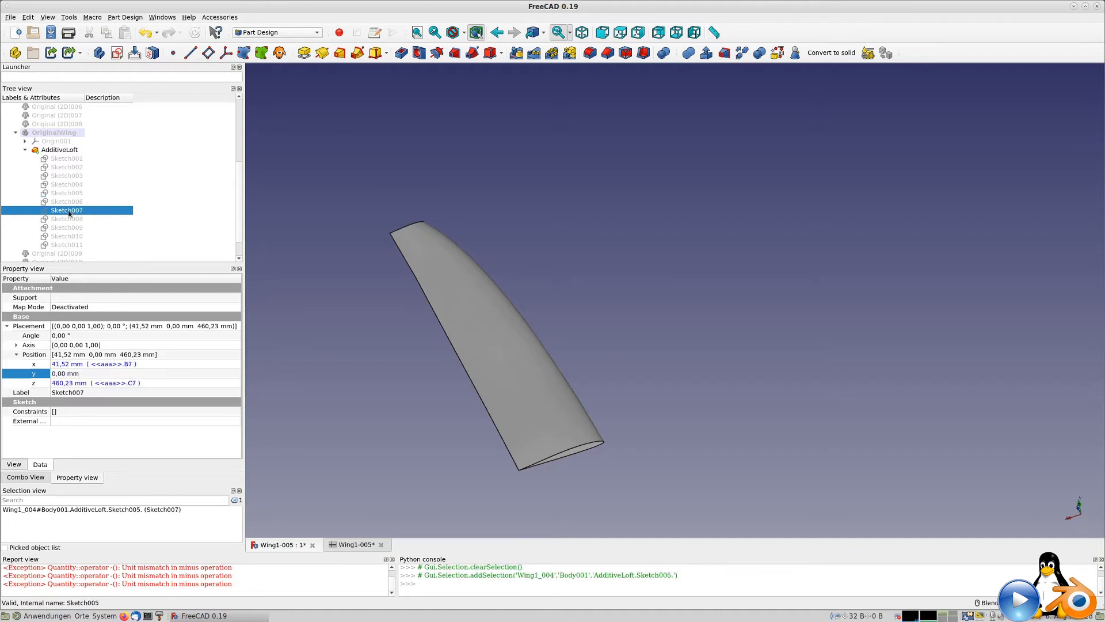
left_click(202, 373)
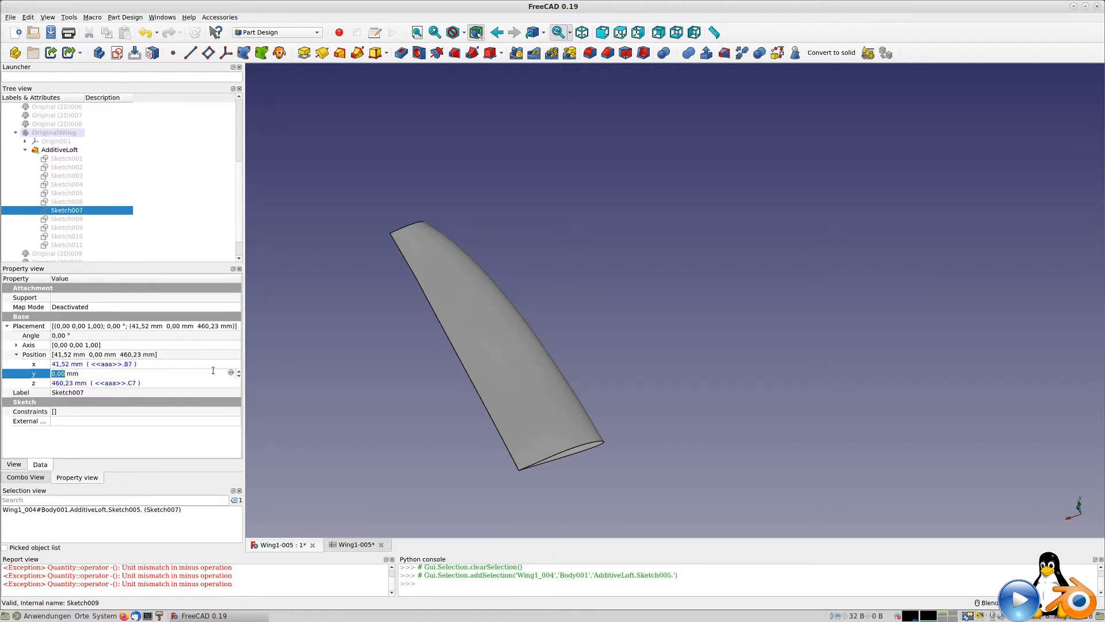
left_click(231, 373)
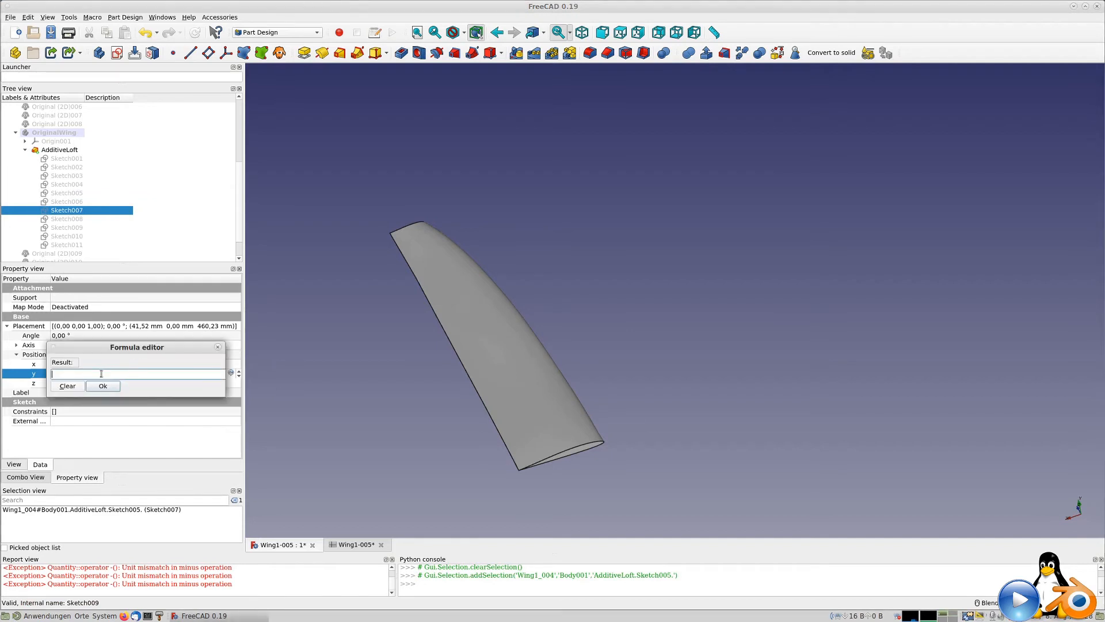
type("aaa.")
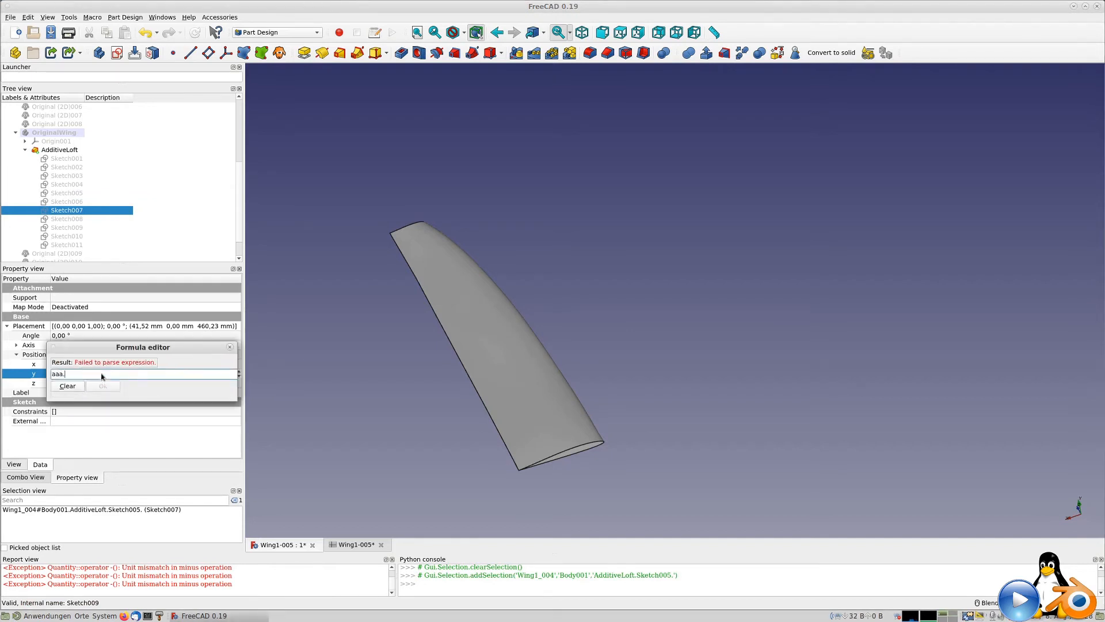
type("E7-aaa.B13")
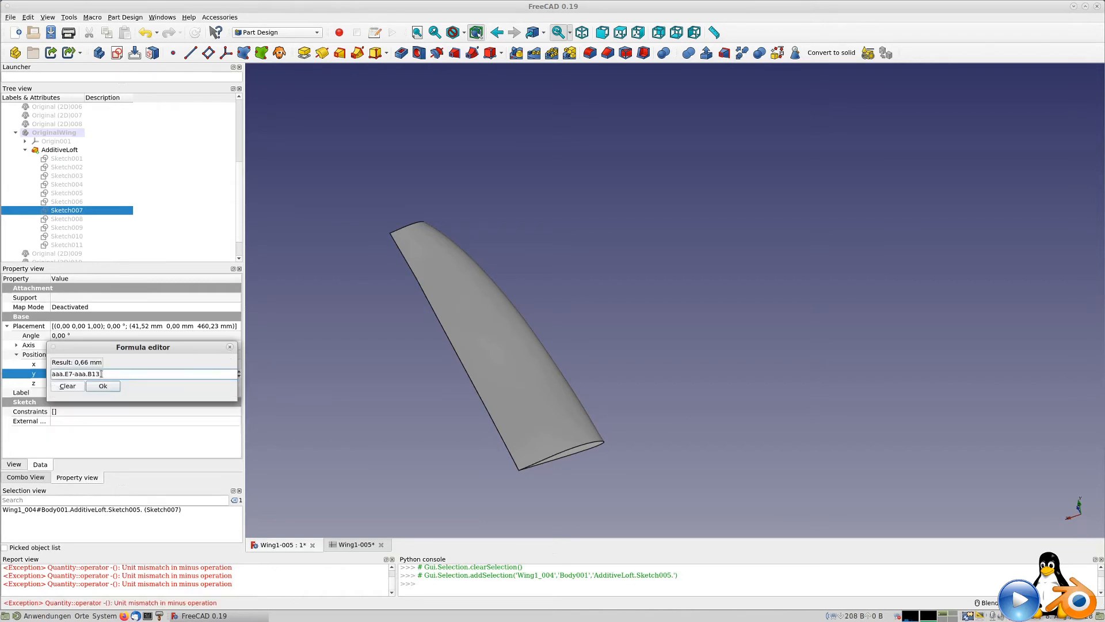
left_click(103, 386)
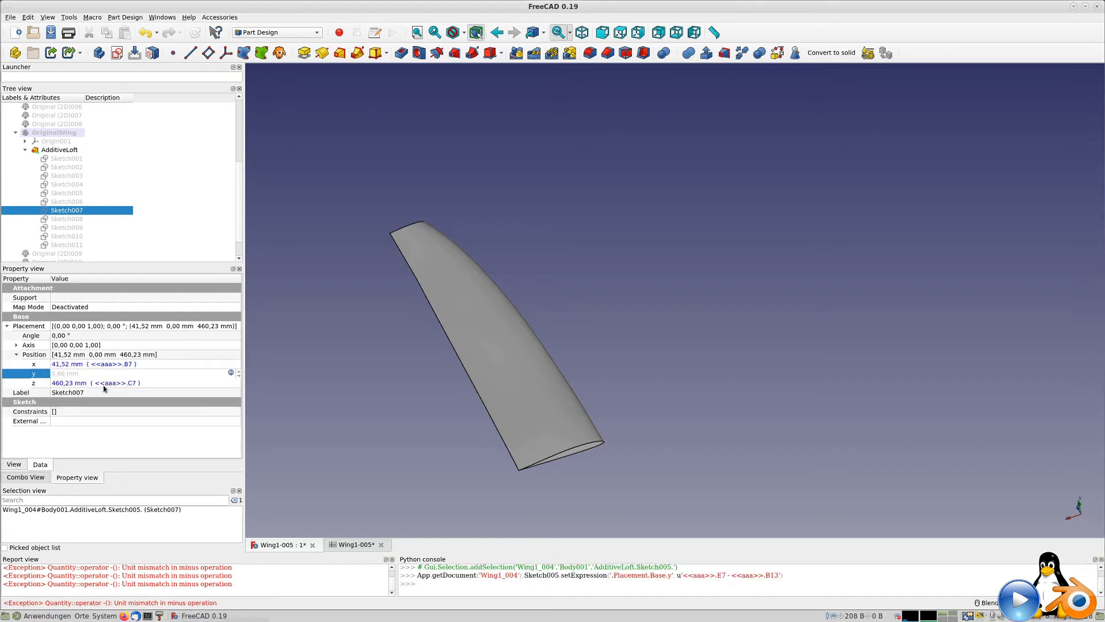
Step: Set the y position of Sketch008 in the AdditiveLoft to the formula aaa.E8-aaa.B13
left_click(71, 219)
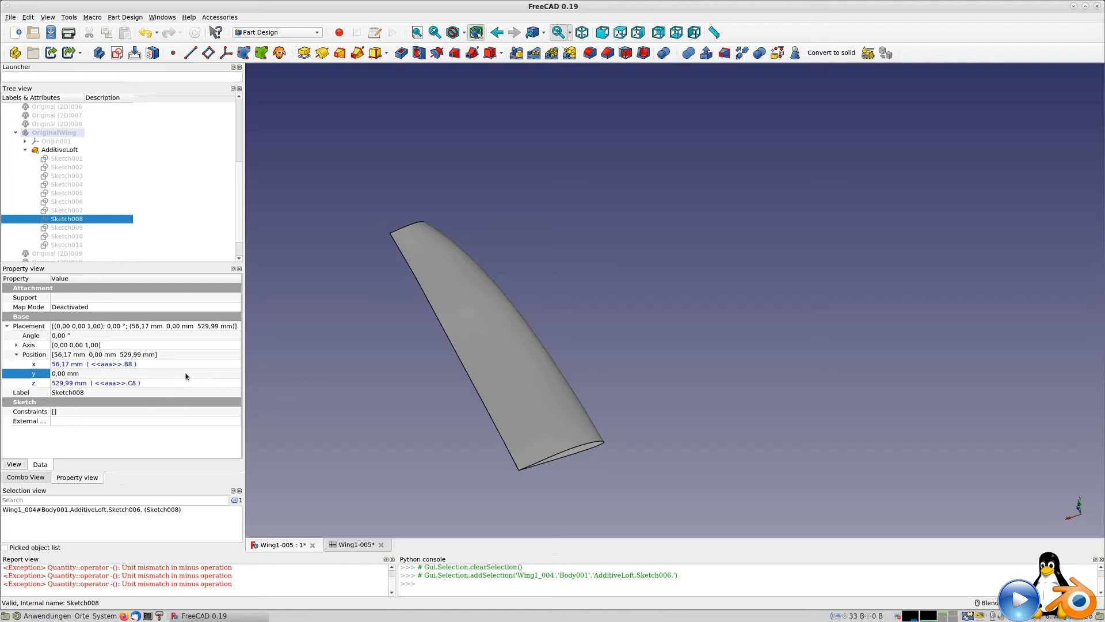
left_click(231, 375)
left_click(231, 374)
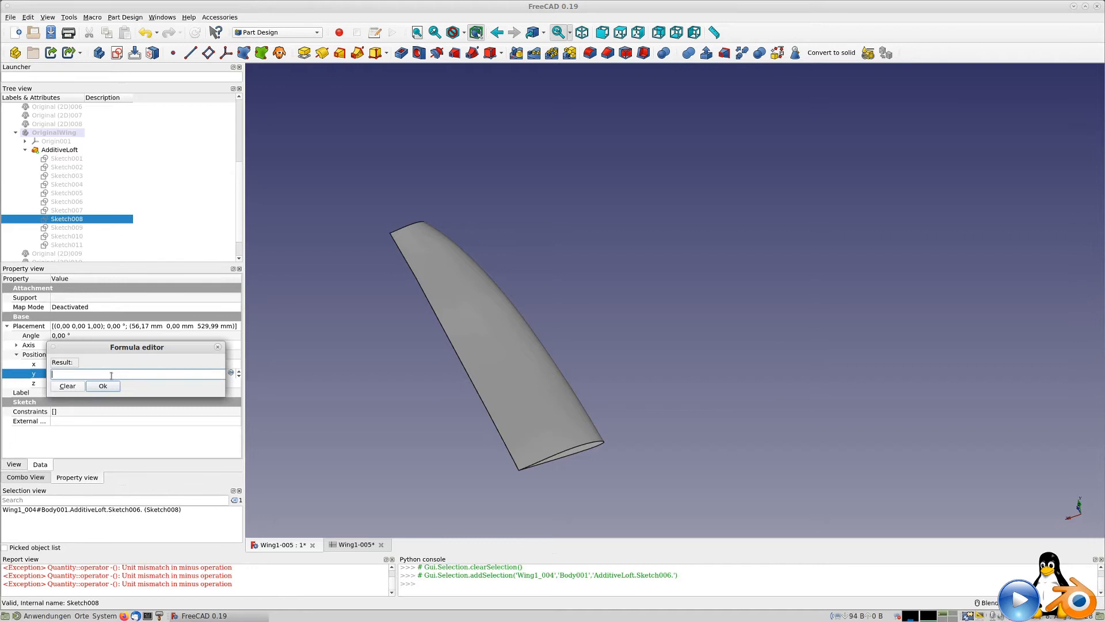
type("E")
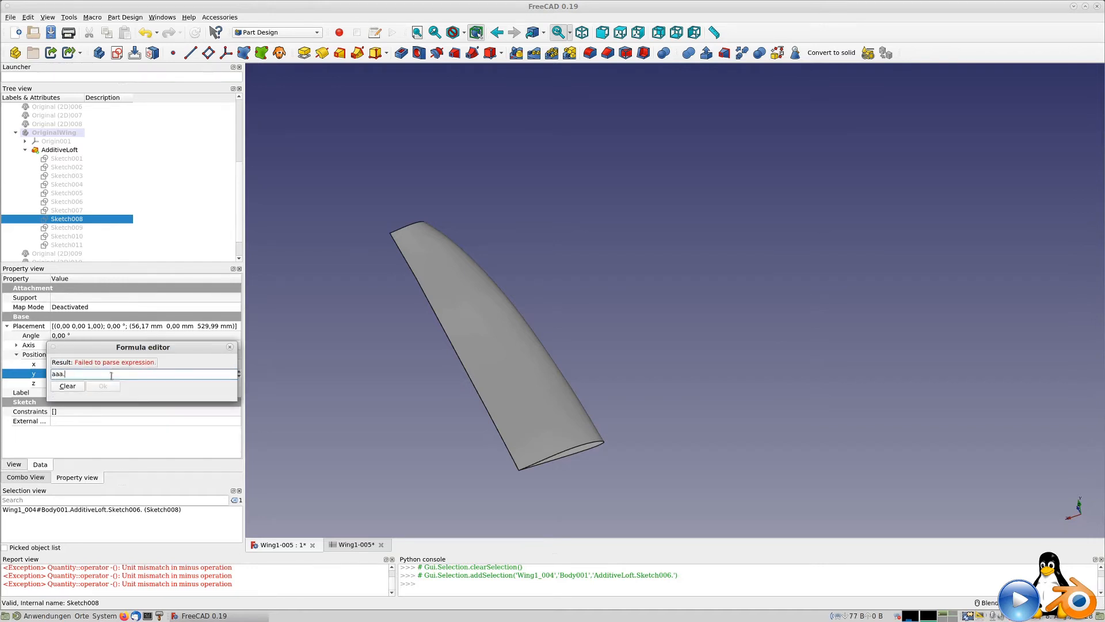
type("8-aa")
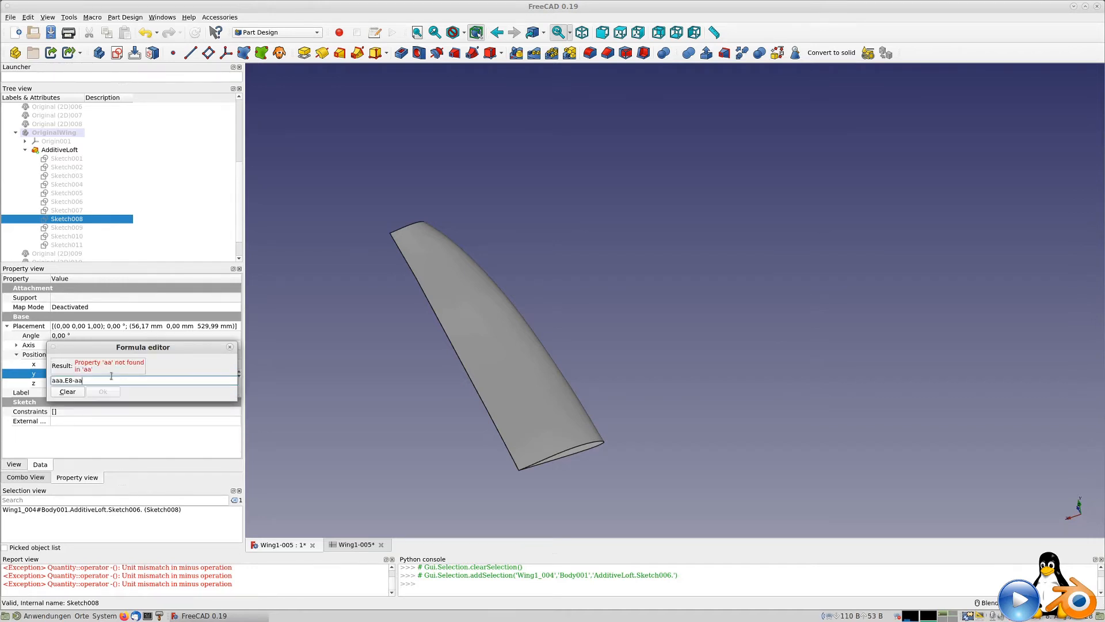
type("a.B13")
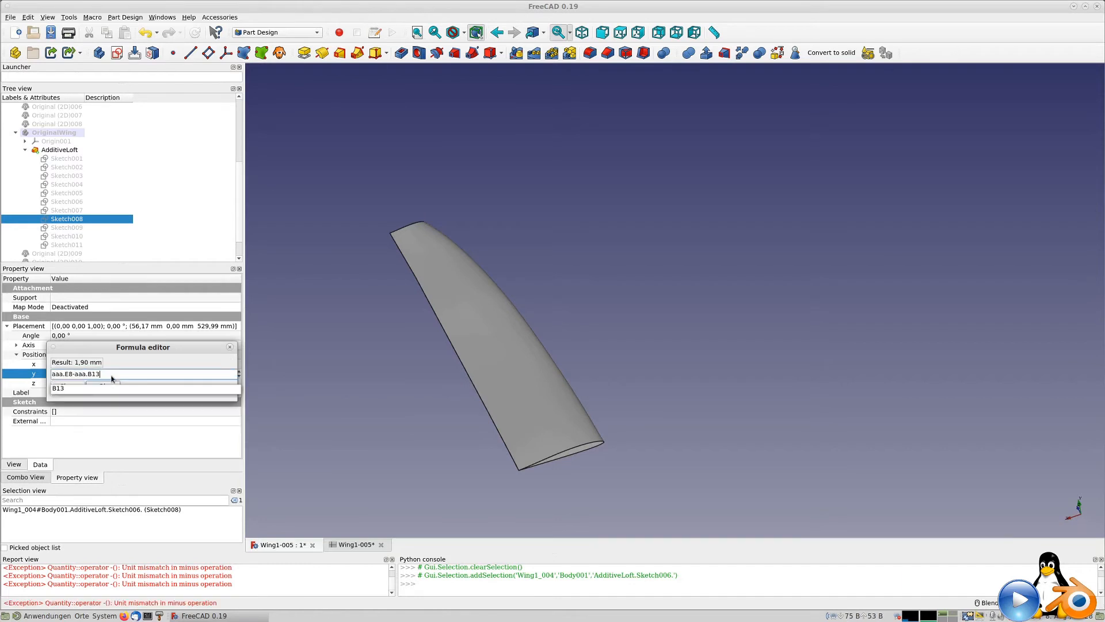
left_click(101, 387)
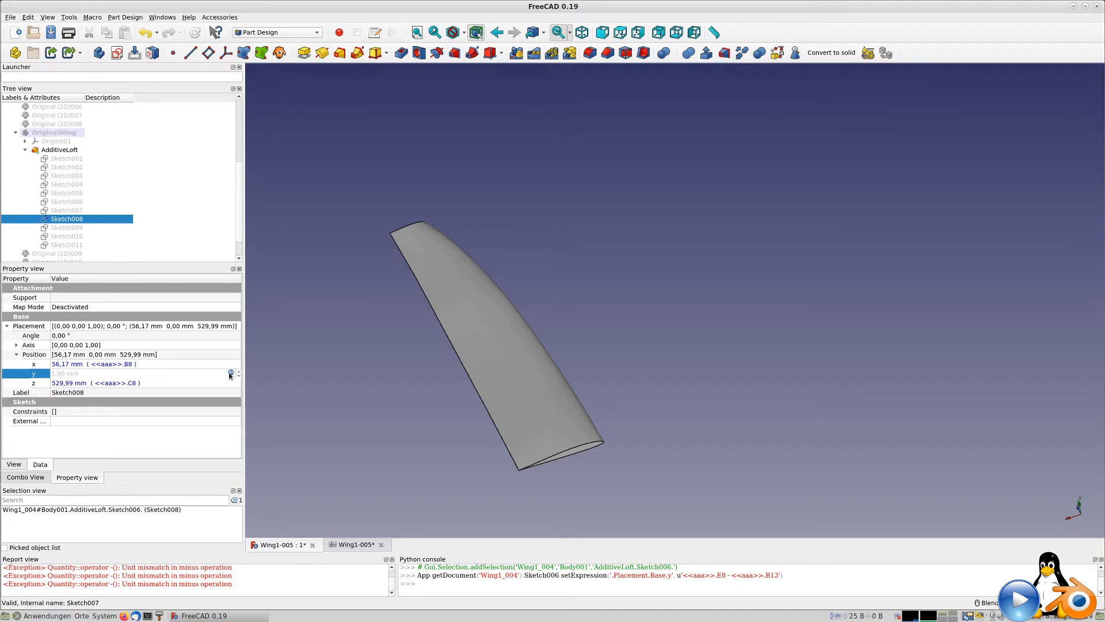
Step: Set the y position of Sketch009 in the AdditiveLoft to the formula aaa.E9-aaa.B13
key("Down")
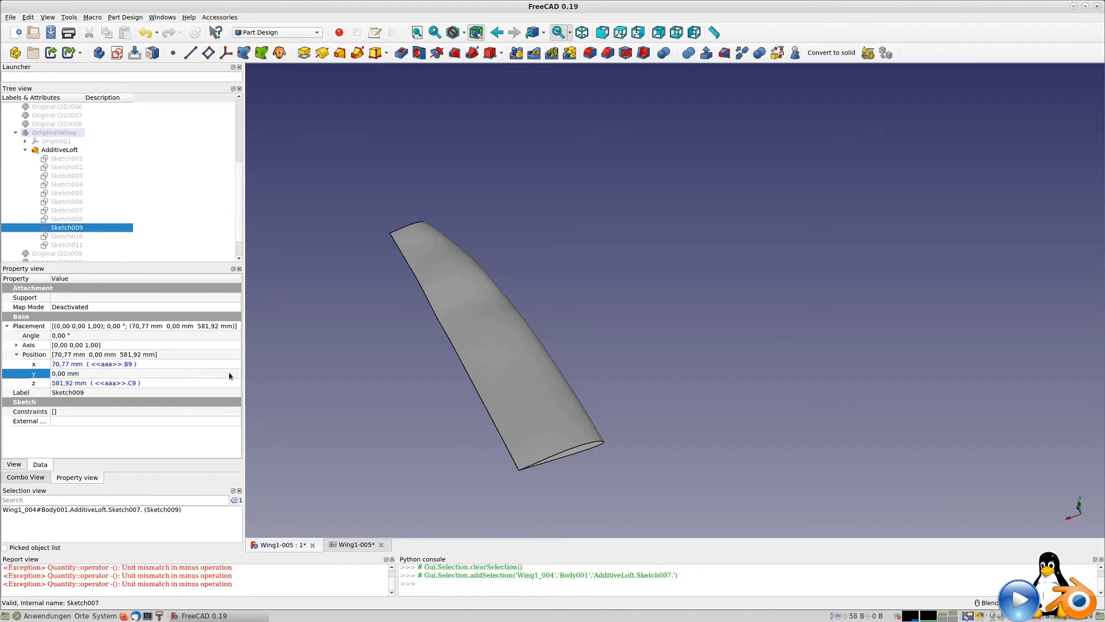
left_click(231, 374)
left_click(231, 373)
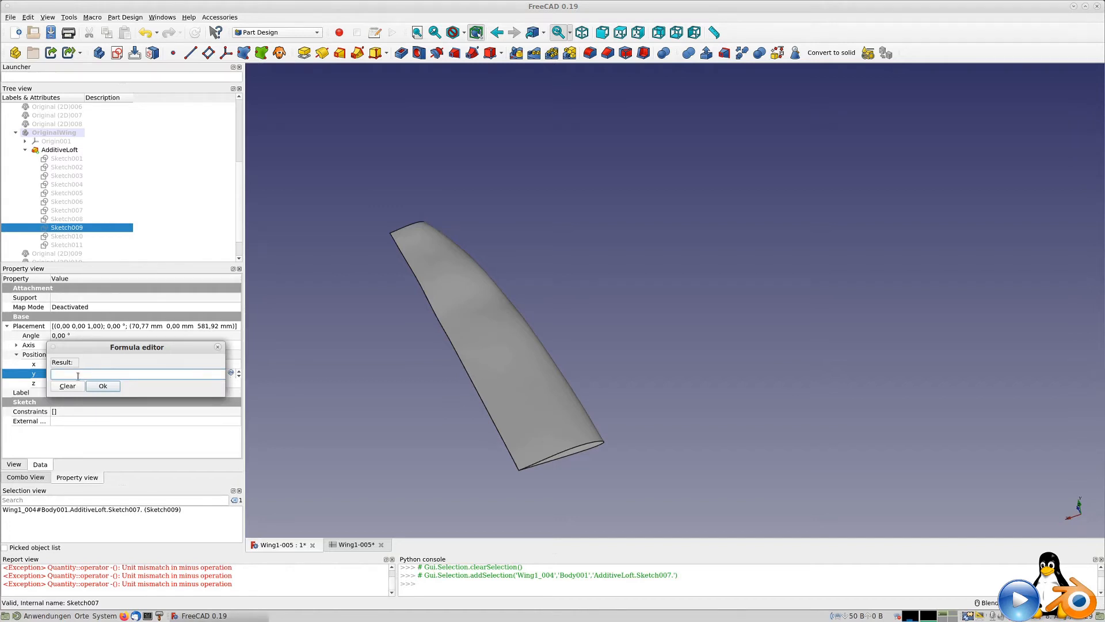
type("aaa.")
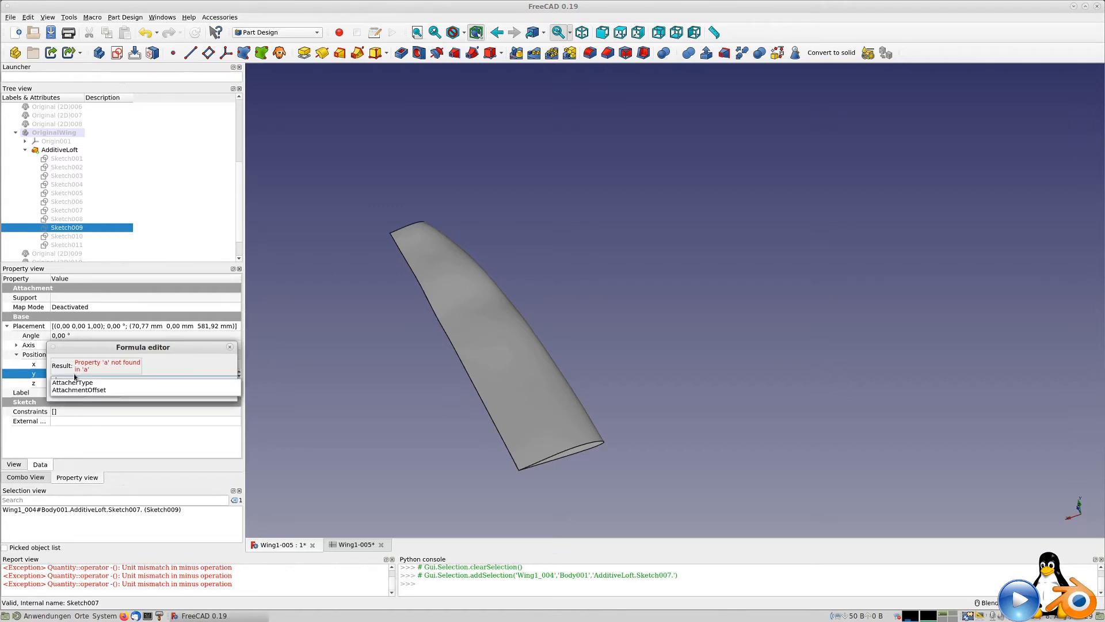
type("E")
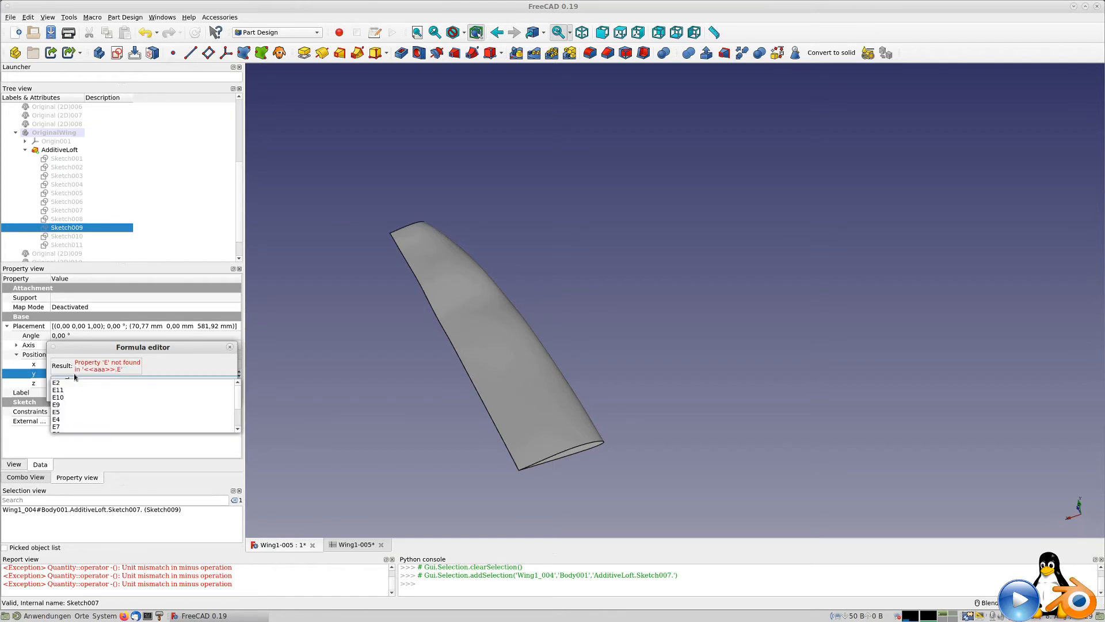
type("9-aaa")
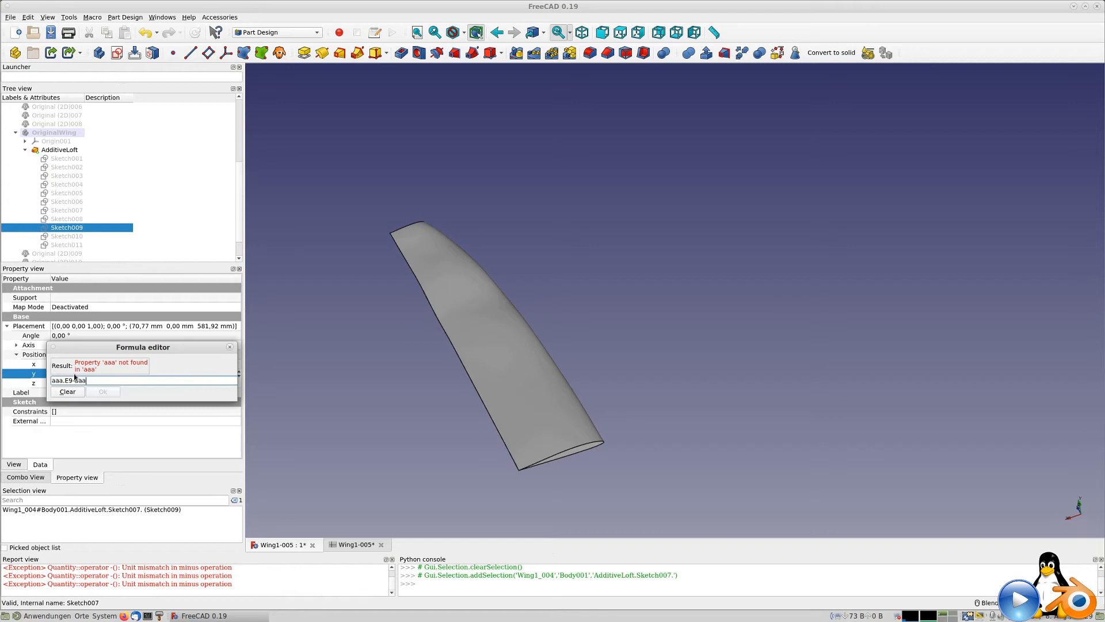
type(".B13")
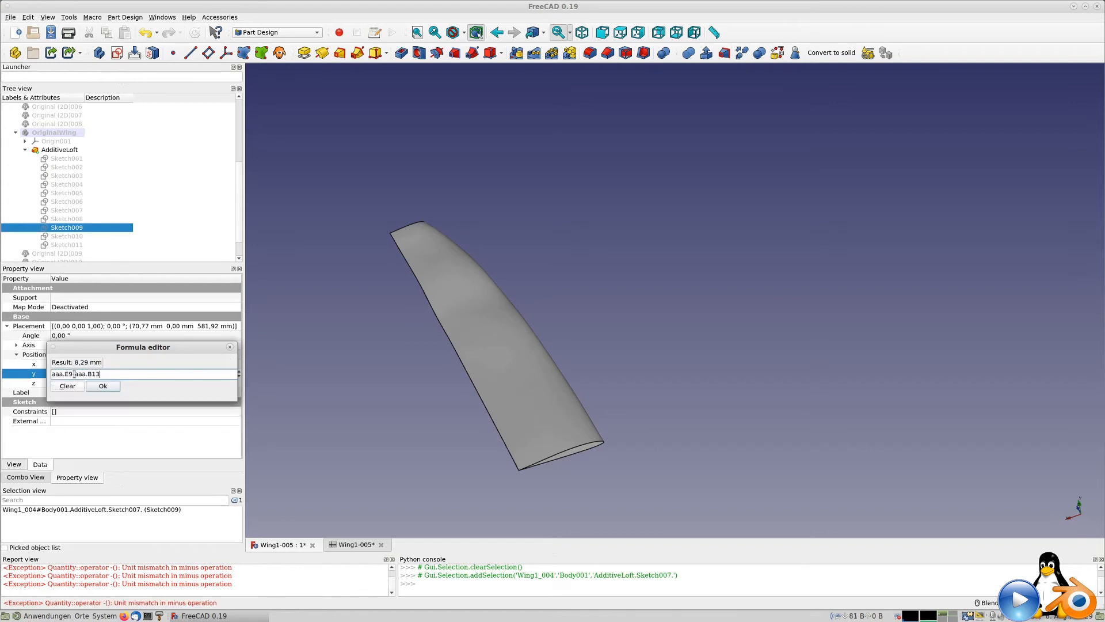
left_click(109, 386)
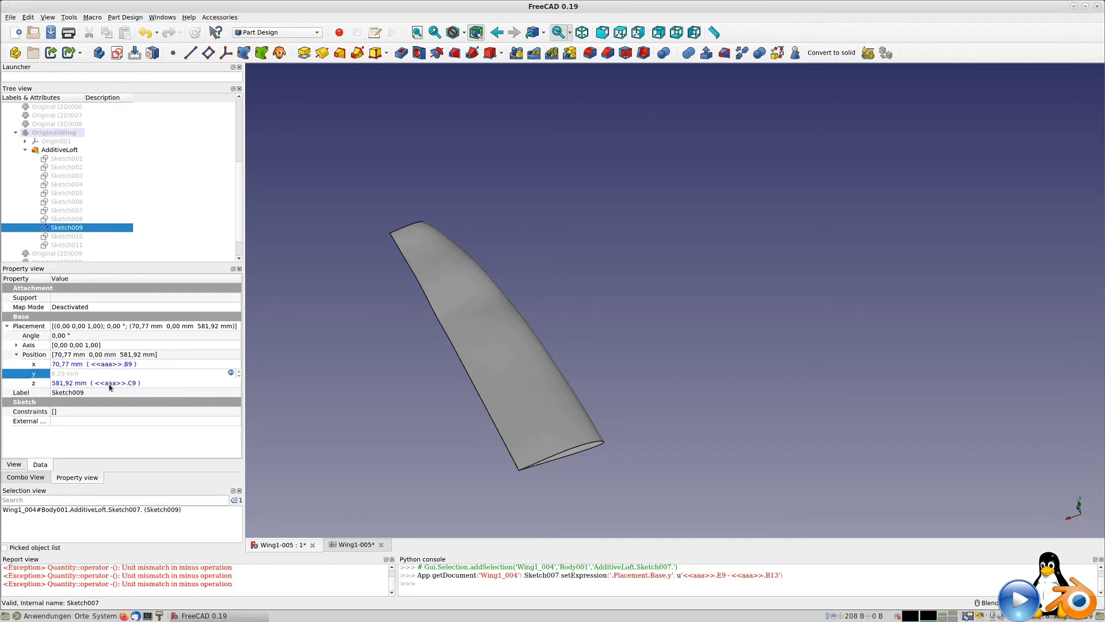
Step: Set the y position of Sketch010 in the AdditiveLoft to the formula aaa.E10-aaa.B13
left_click(67, 238)
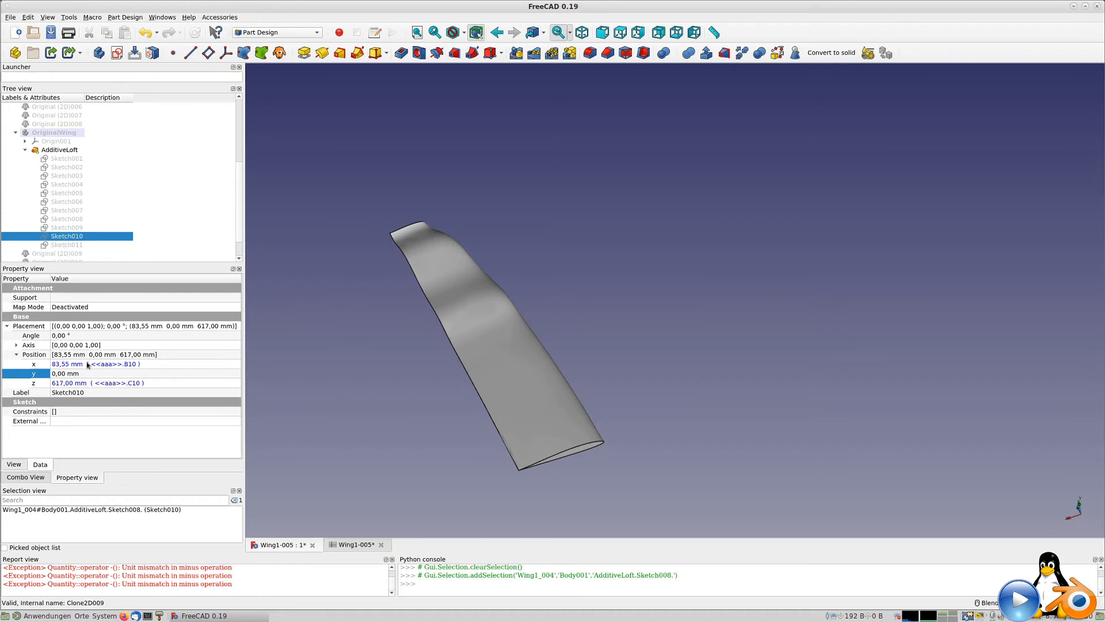
left_click(240, 374)
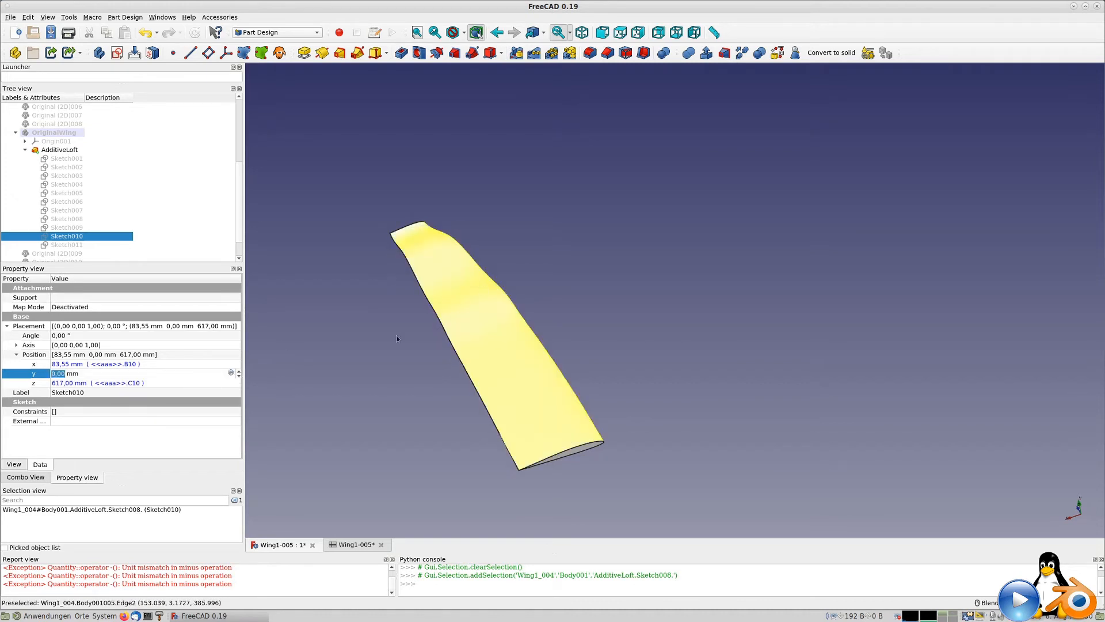
left_click(231, 373)
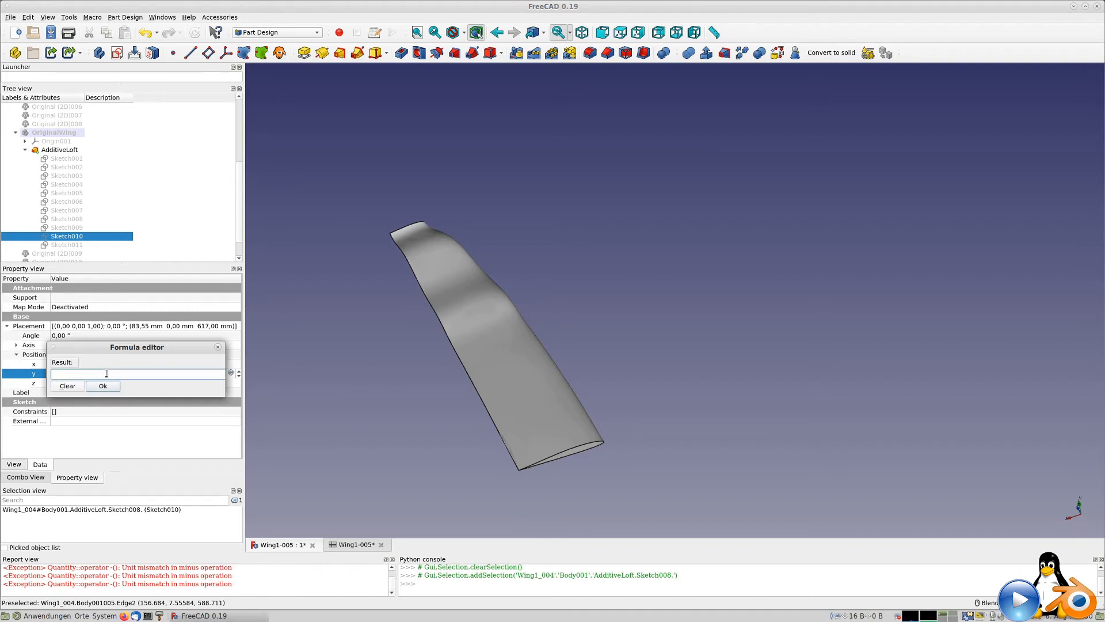
type("aaa.")
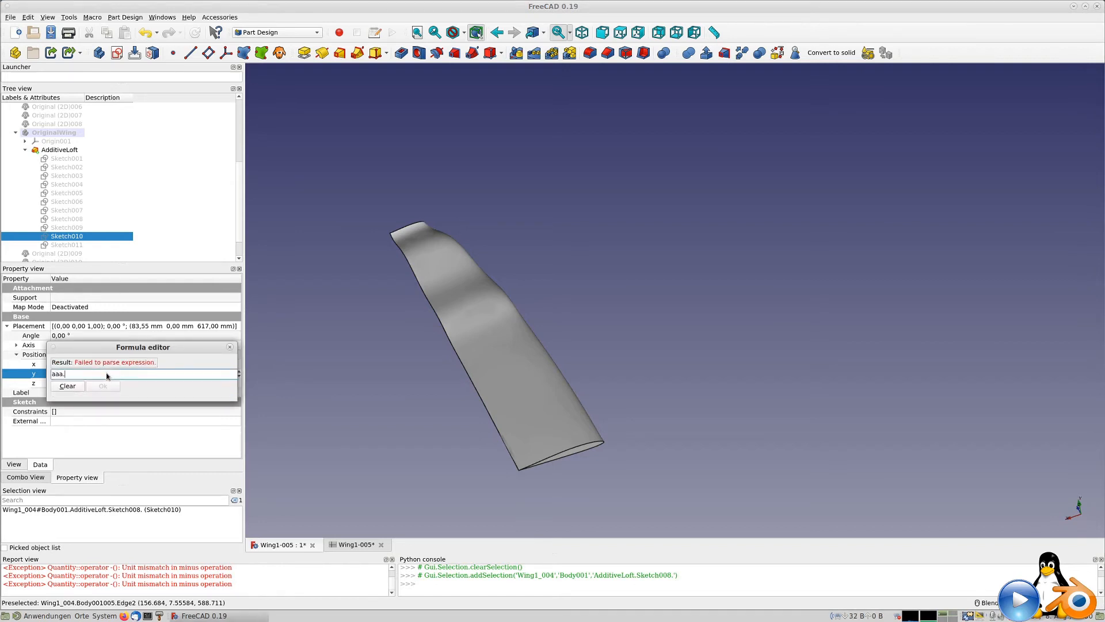
type("E10-aaa.B13")
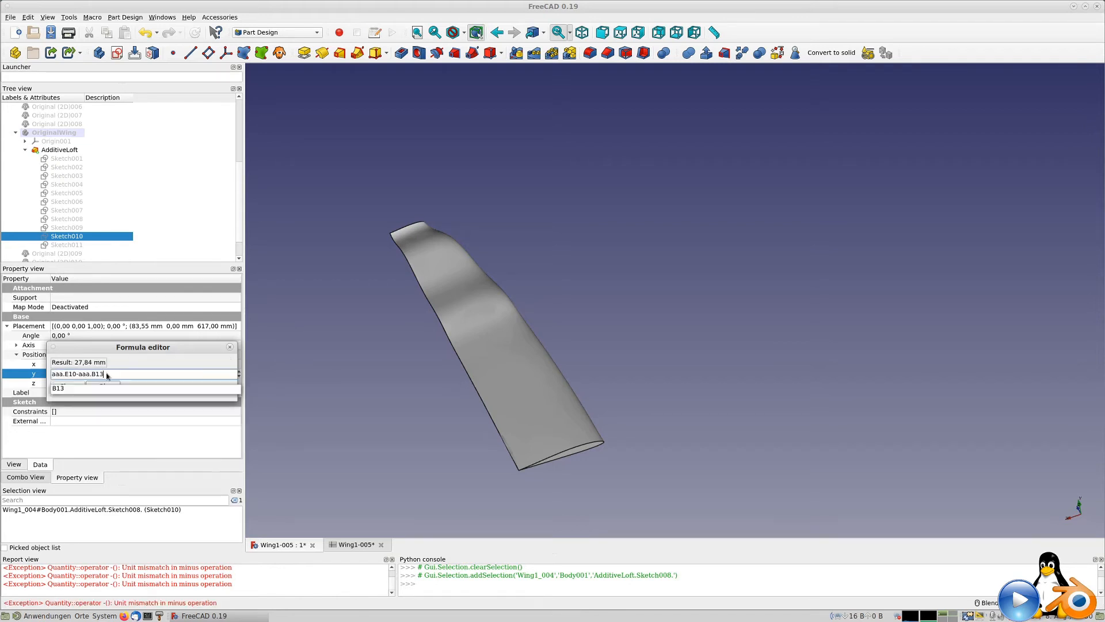
left_click(106, 373)
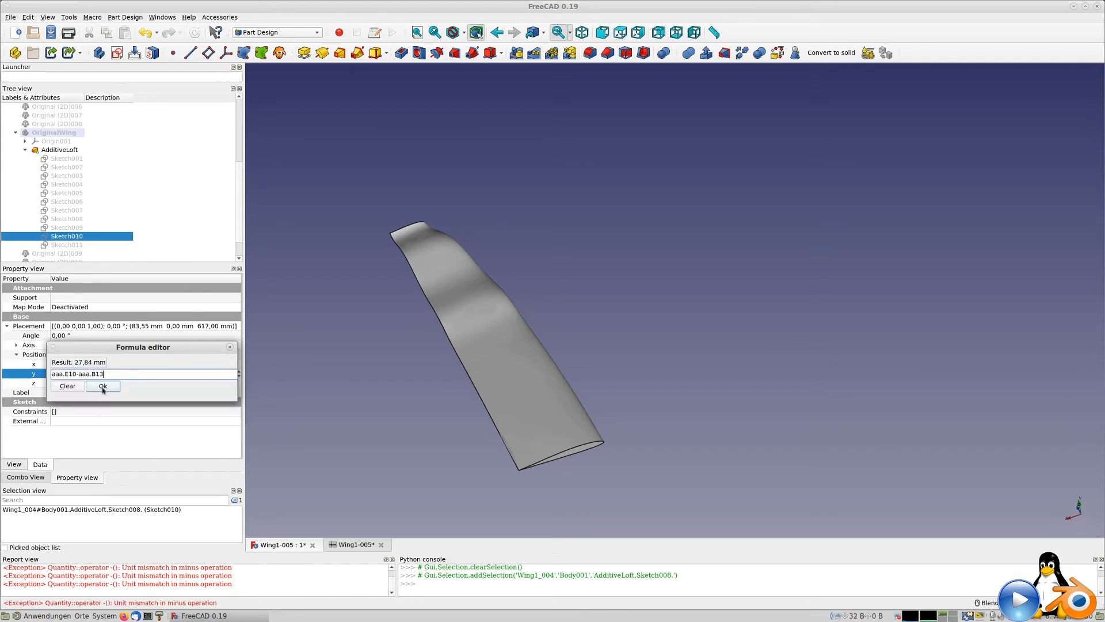
left_click(103, 386)
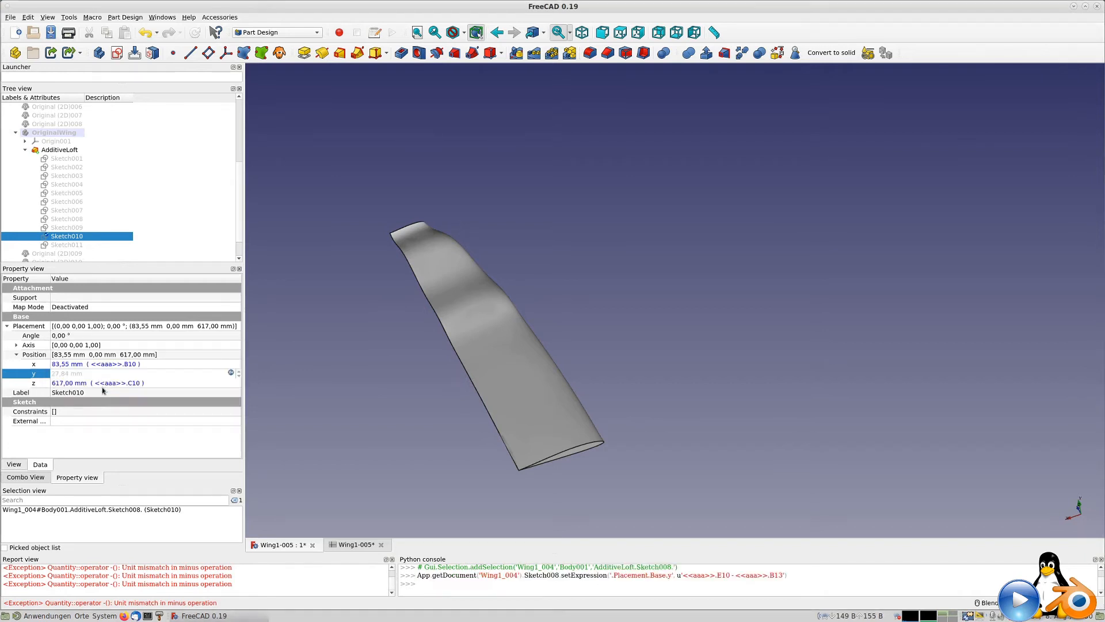
Step: Set the y position of Sketch011 in the AdditiveLoft to the formula aaa.E11-aaa.B13
left_click(72, 245)
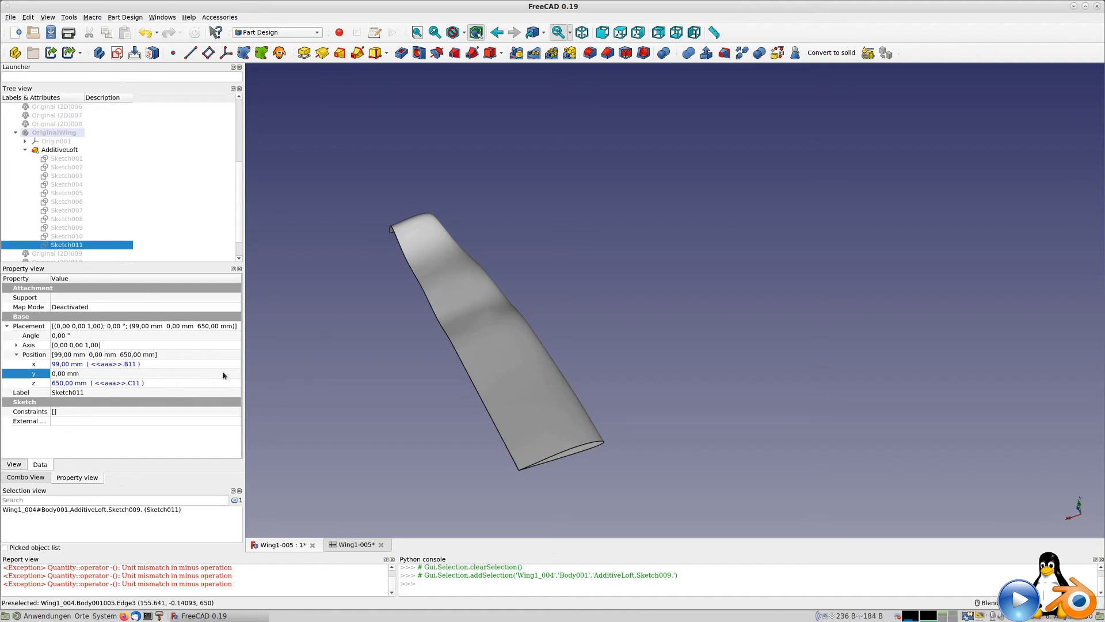
left_click(237, 374)
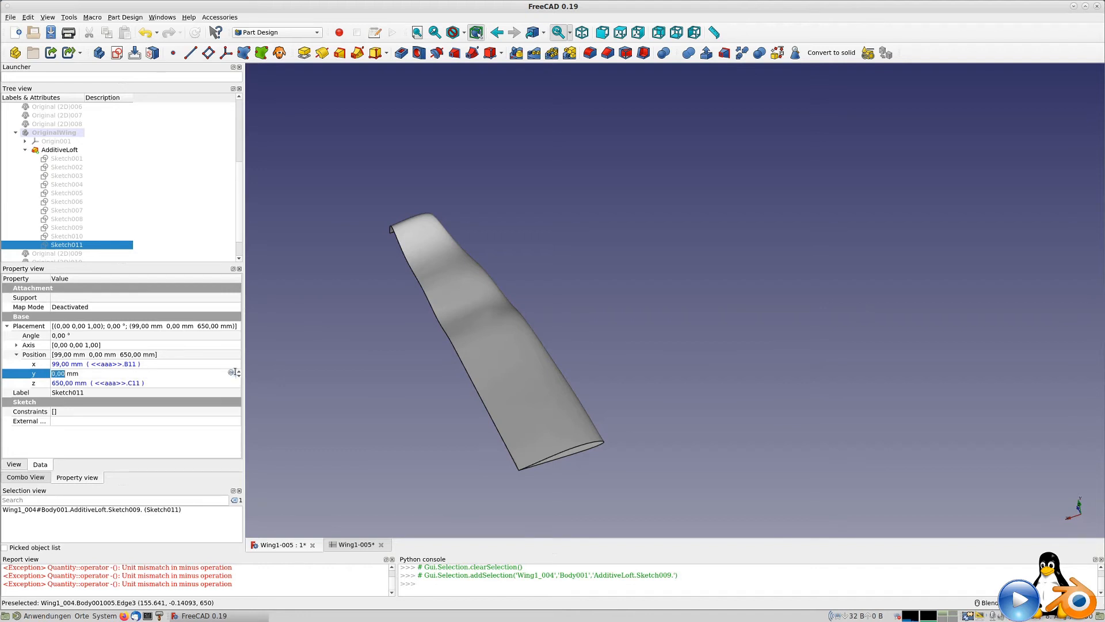
left_click(231, 373)
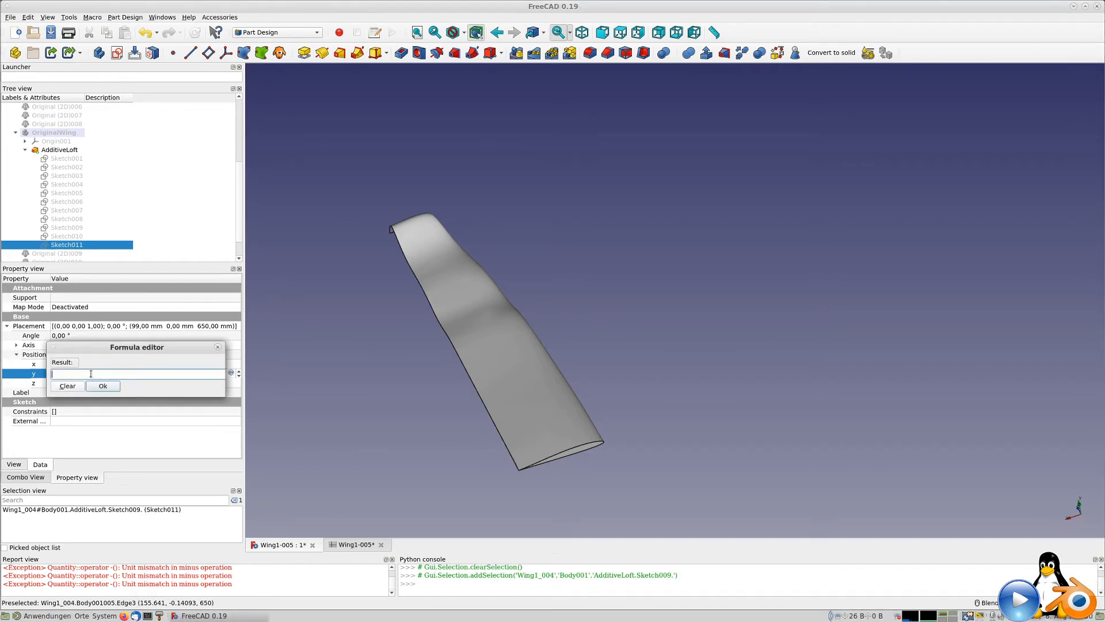
type("E")
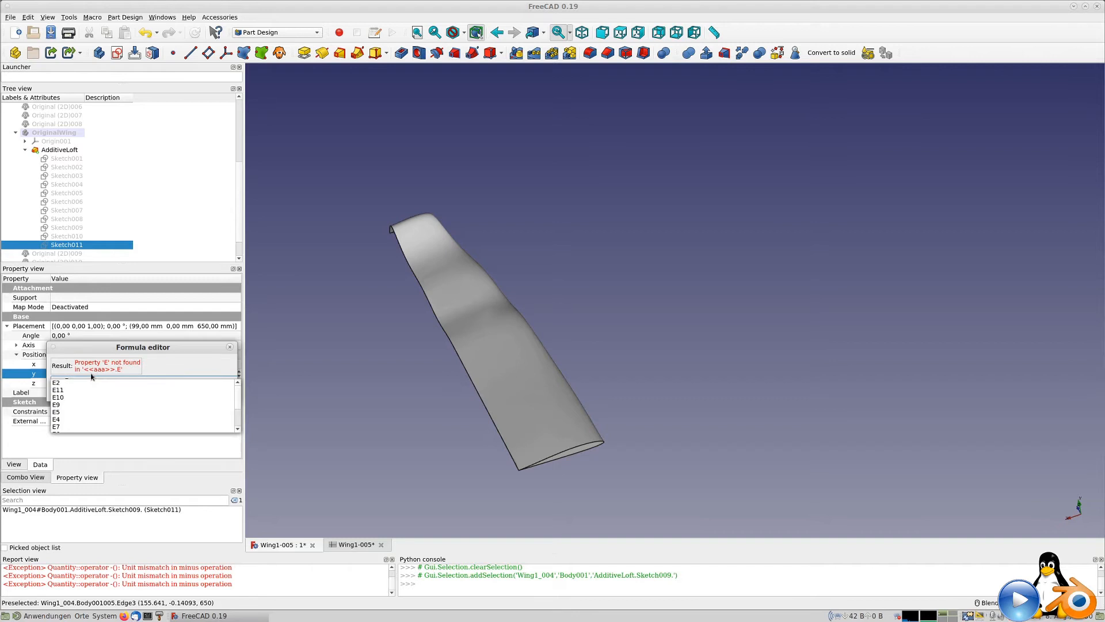
type("11-")
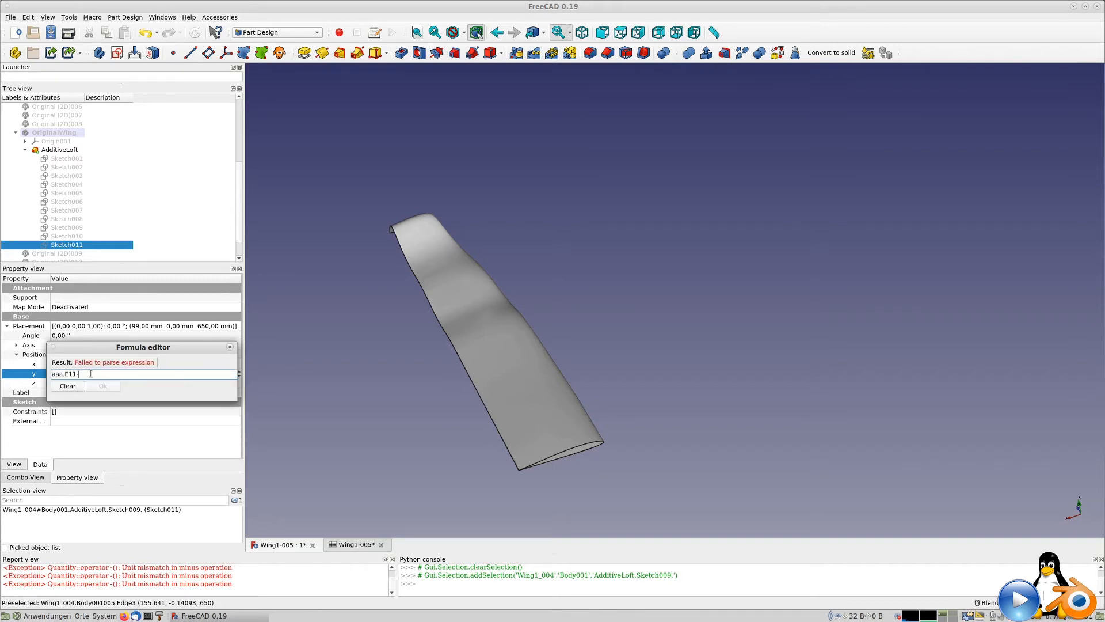
type("aaa.B13")
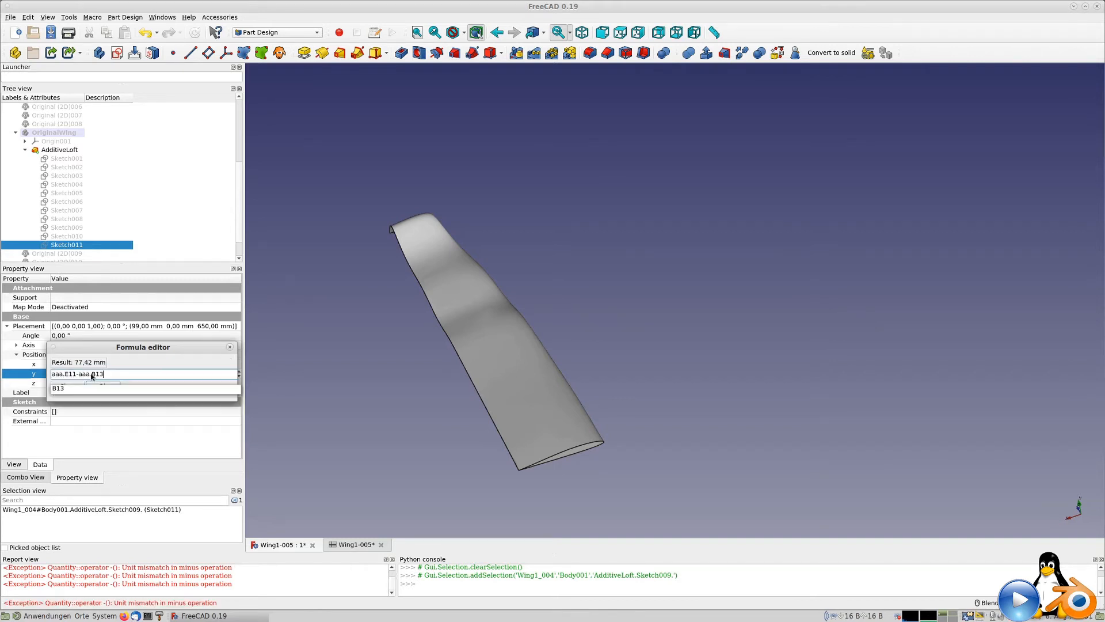
key("Return")
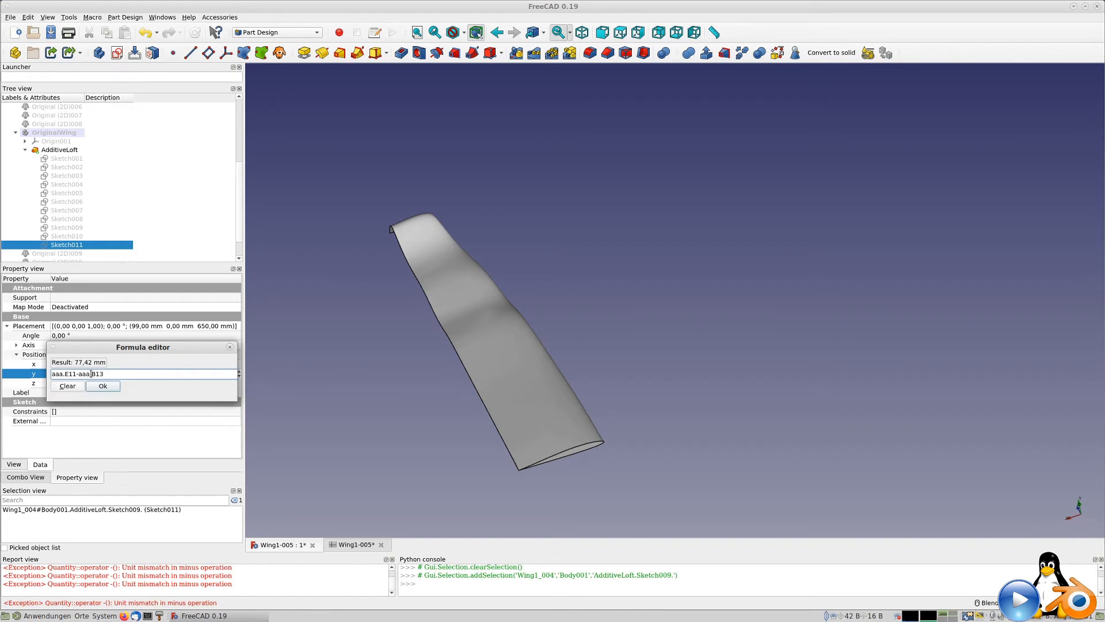
left_click(109, 389)
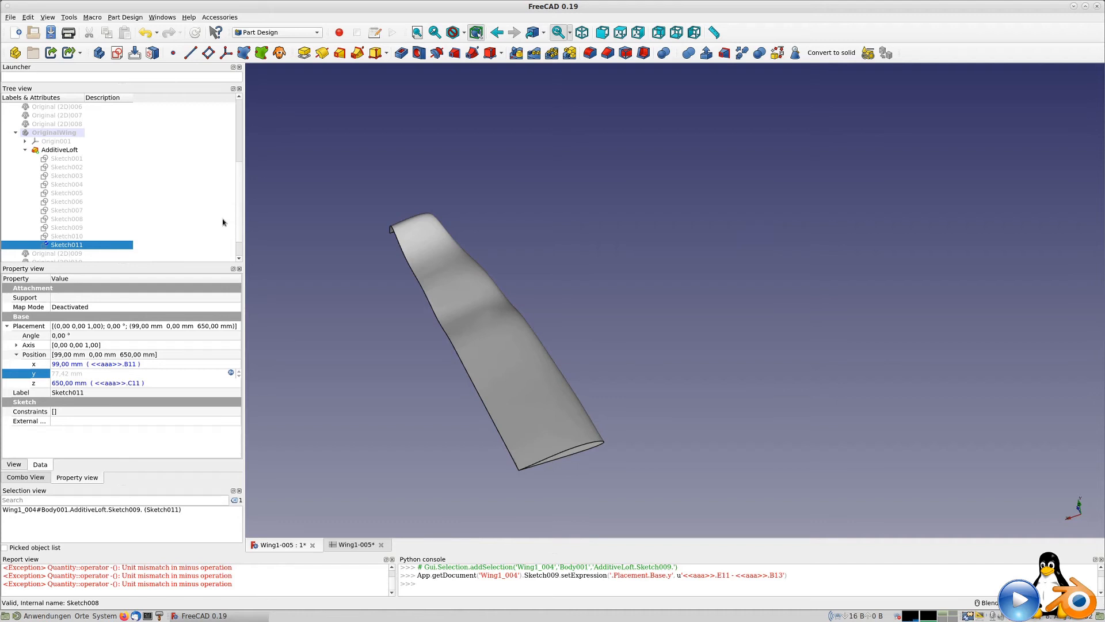
Step: Examine the wing loft's upward-curved tip and its surface from several angles
key("Up")
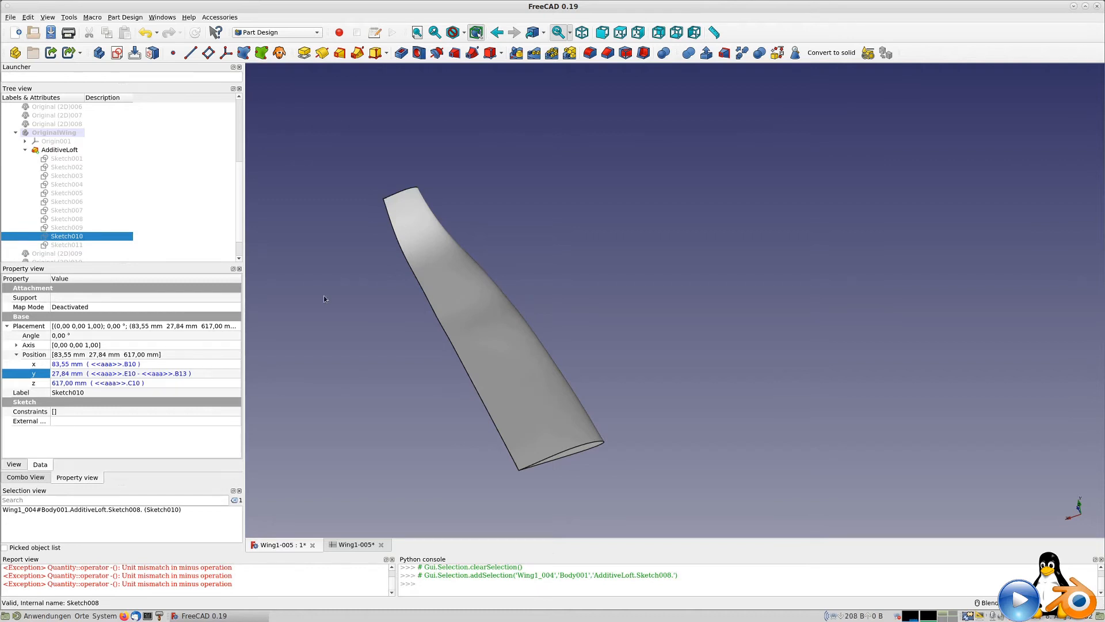
middle_click_drag(547, 357, 578, 316)
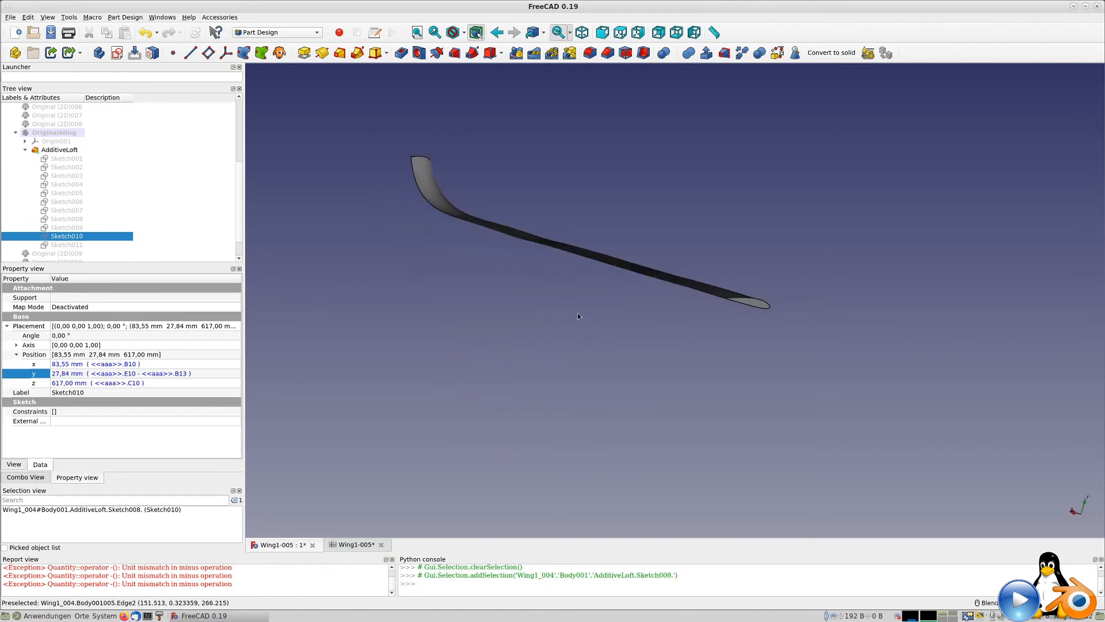
scroll(547, 274, "up", 3)
middle_click_drag(547, 274, 502, 330)
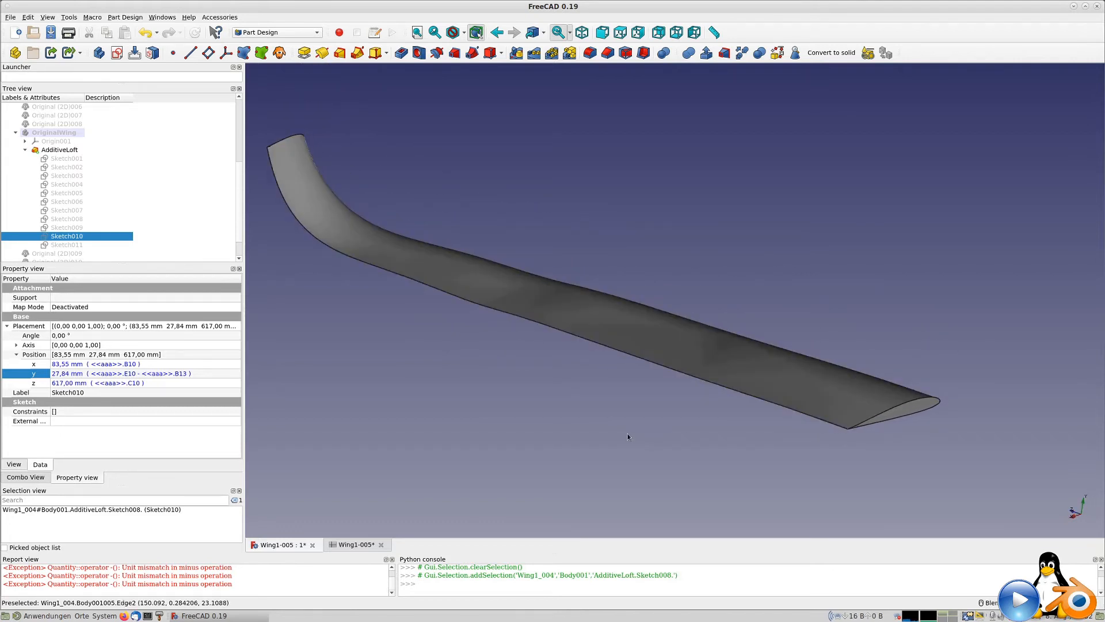
middle_click_drag(469, 401, 403, 321)
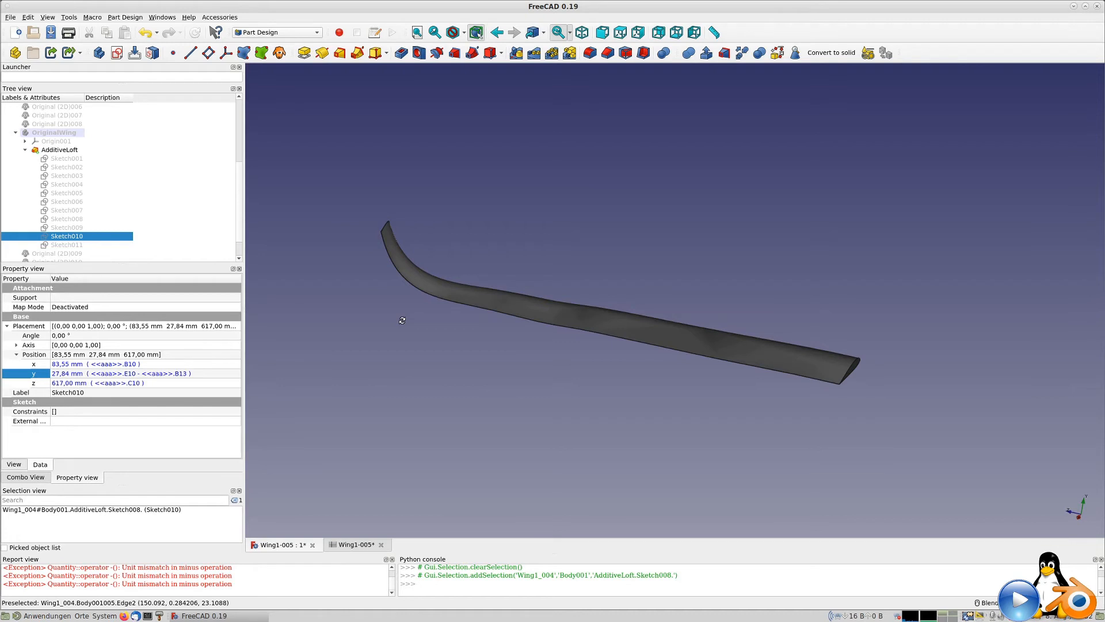
middle_click_drag(402, 320, 380, 324)
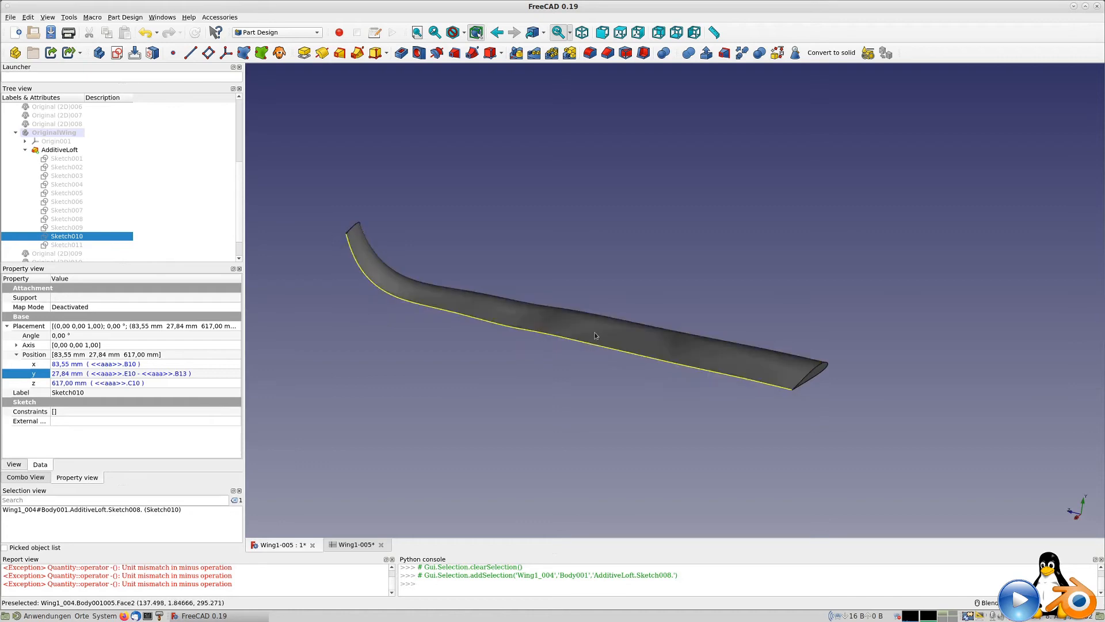
Step: Open the base Sketch for editing and turn the reference dimension YW2 into a driving dimension of 400 mm
scroll(101, 147, "up", 5)
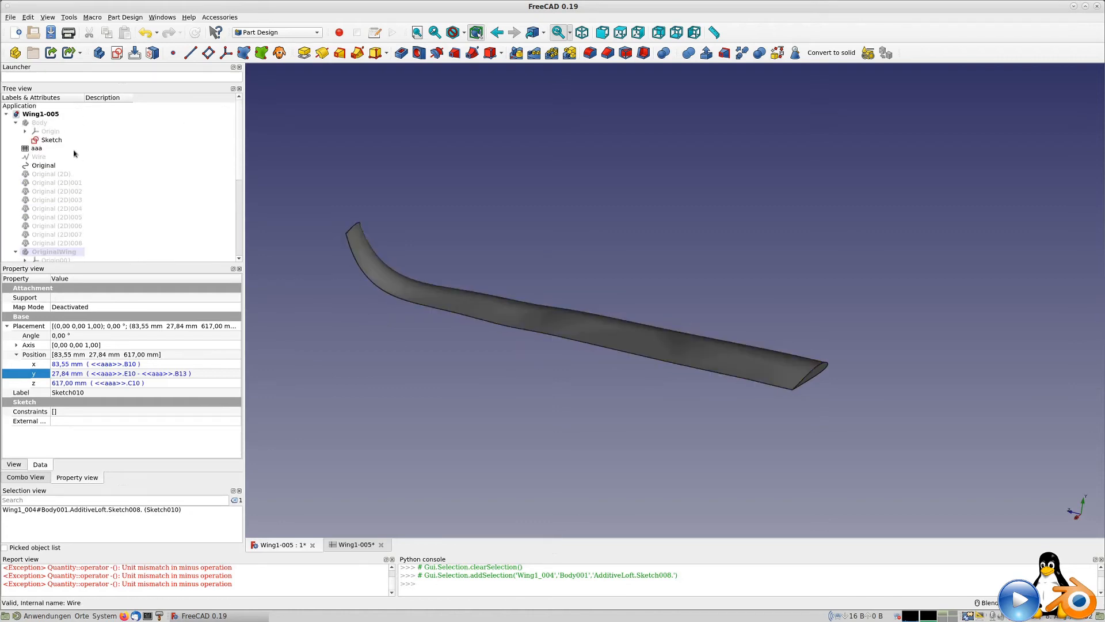
double_click(56, 141)
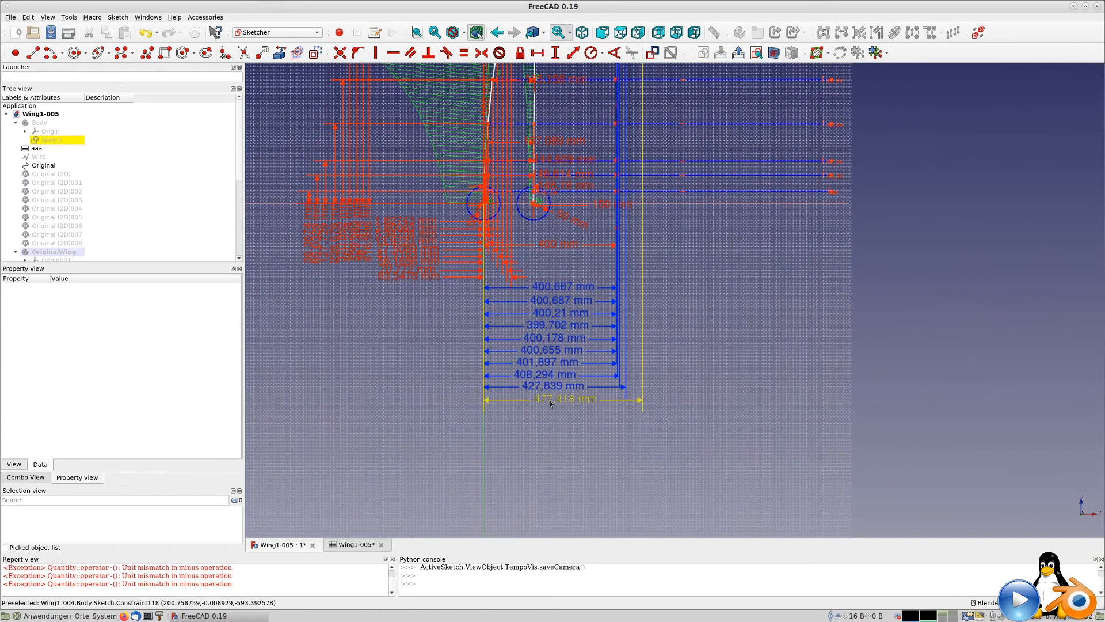
left_click(567, 291)
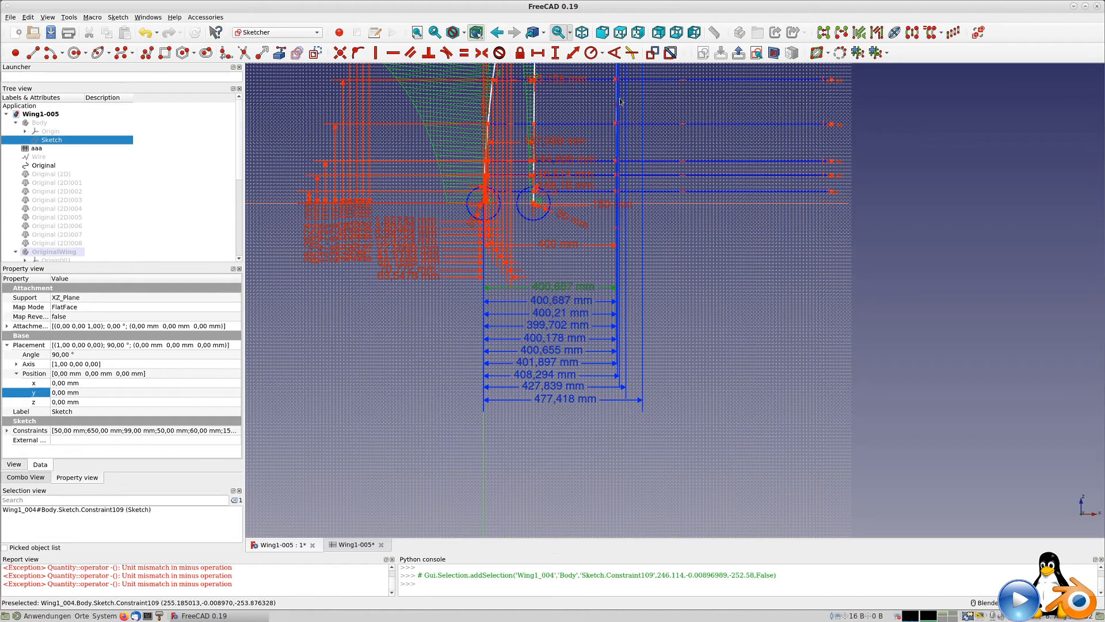
double_click(548, 292)
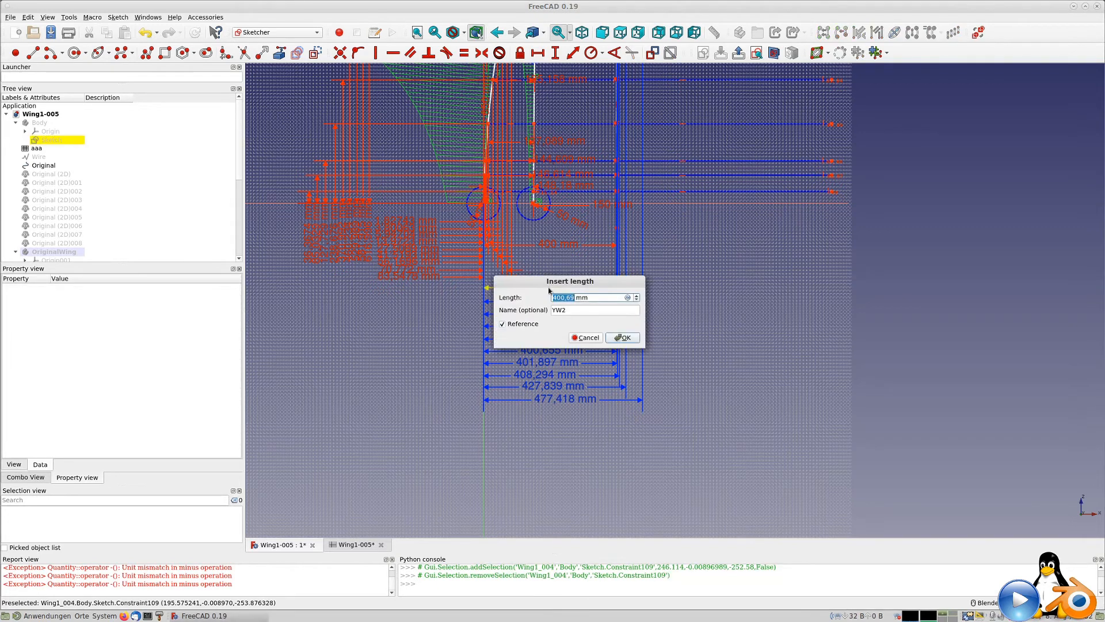
left_click(530, 324)
left_click_drag(586, 300, 506, 296)
type("400")
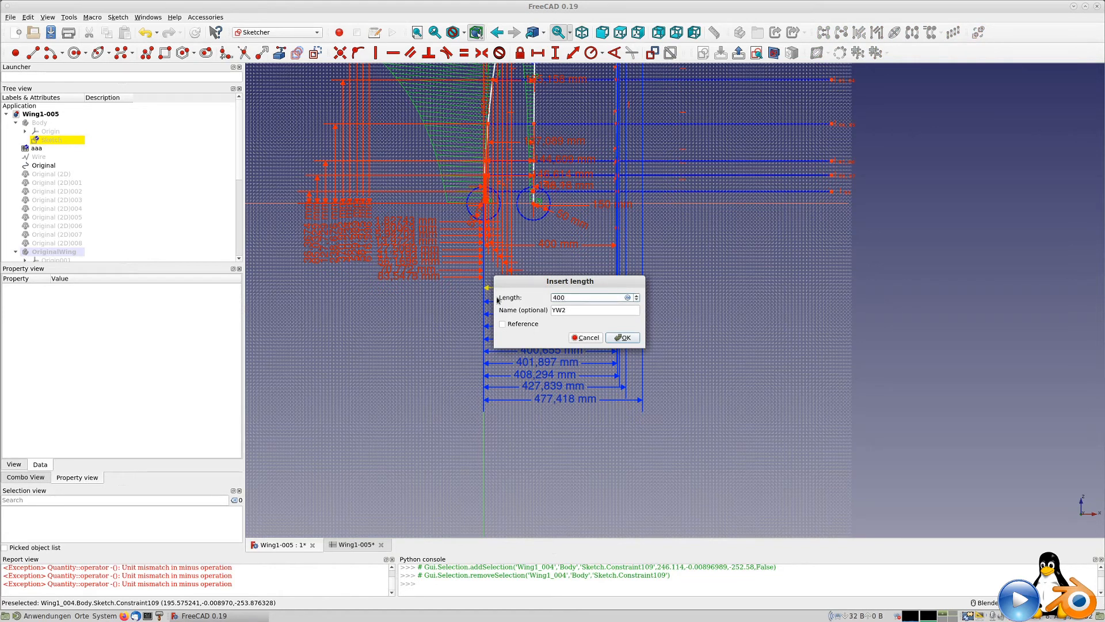
key("Return")
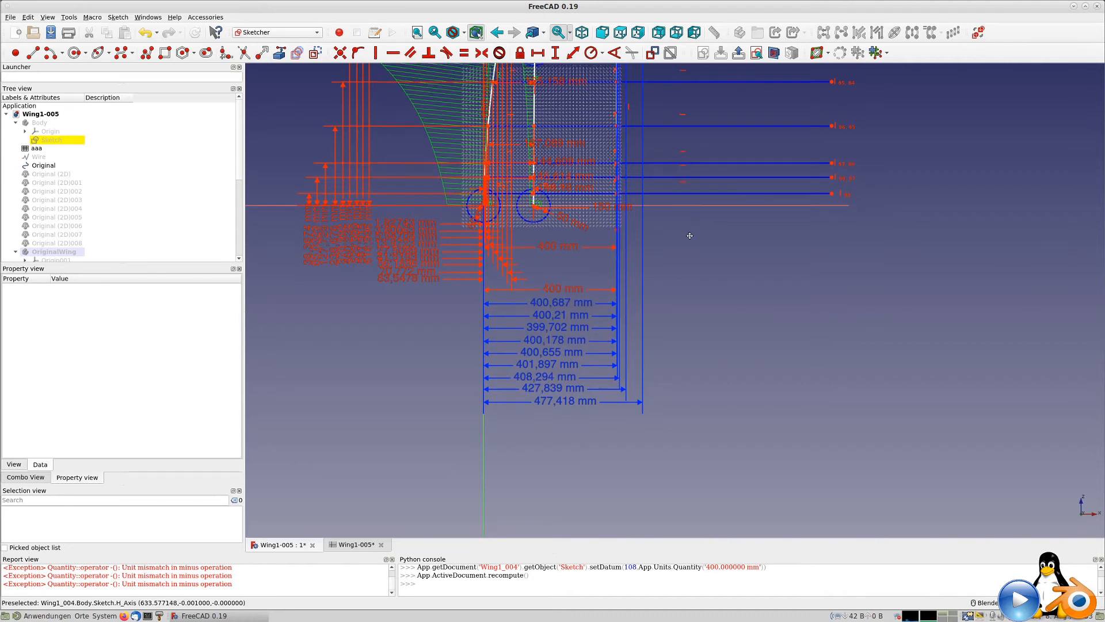
Step: Delete the vertical construction line 400 mm from the sketch's vertical axis, beside the curve that defines the wing's y positions
scroll(688, 234, "up", 6)
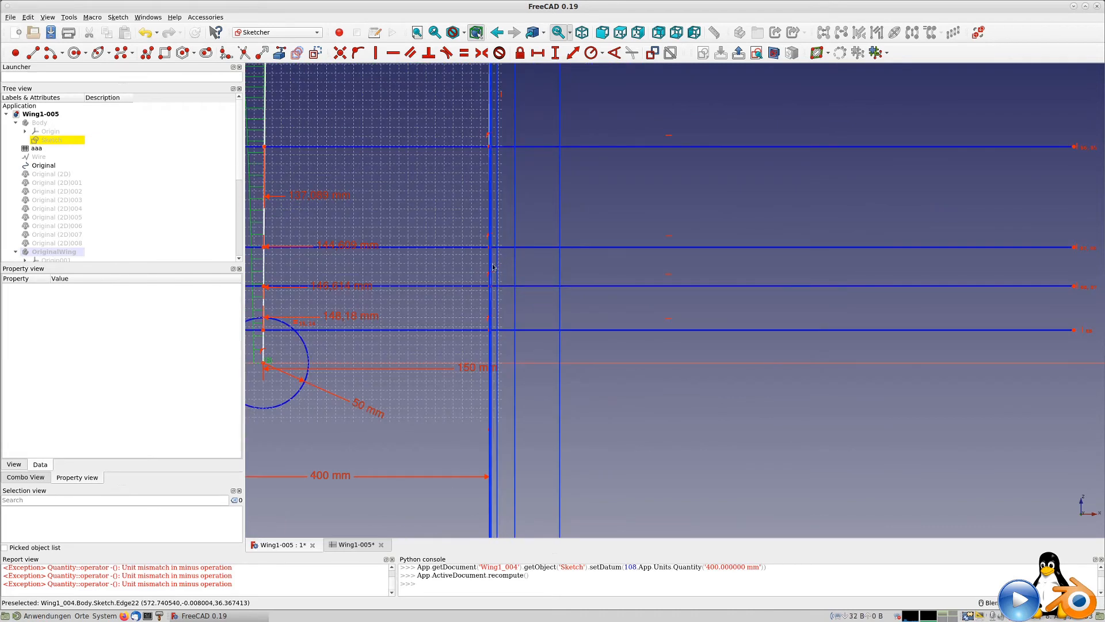
scroll(499, 196, "down", 5)
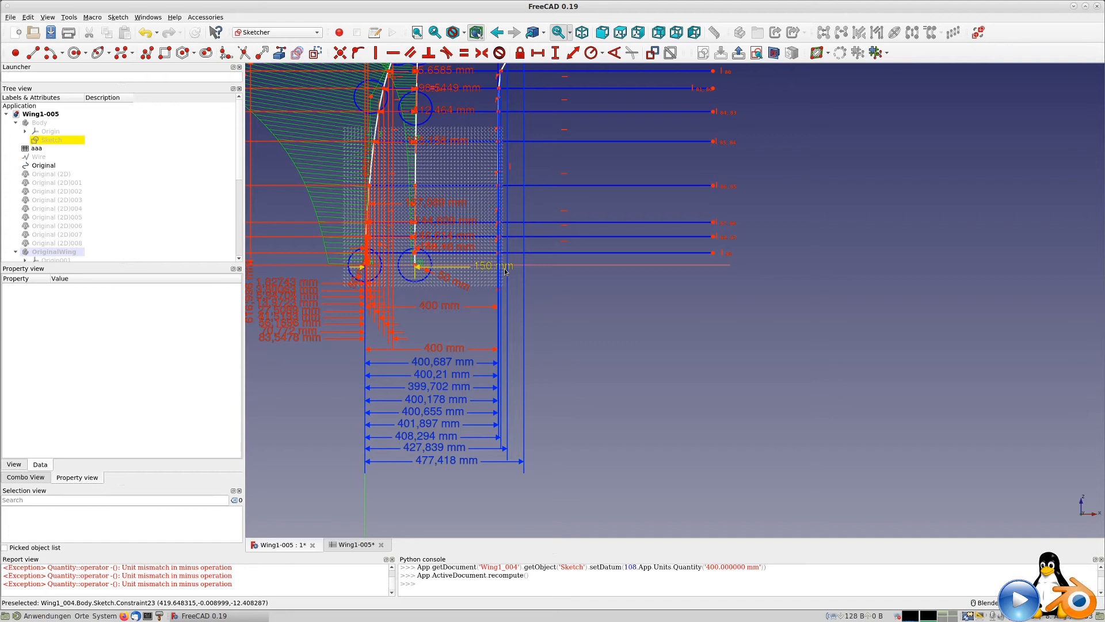
scroll(497, 321, "up", 4)
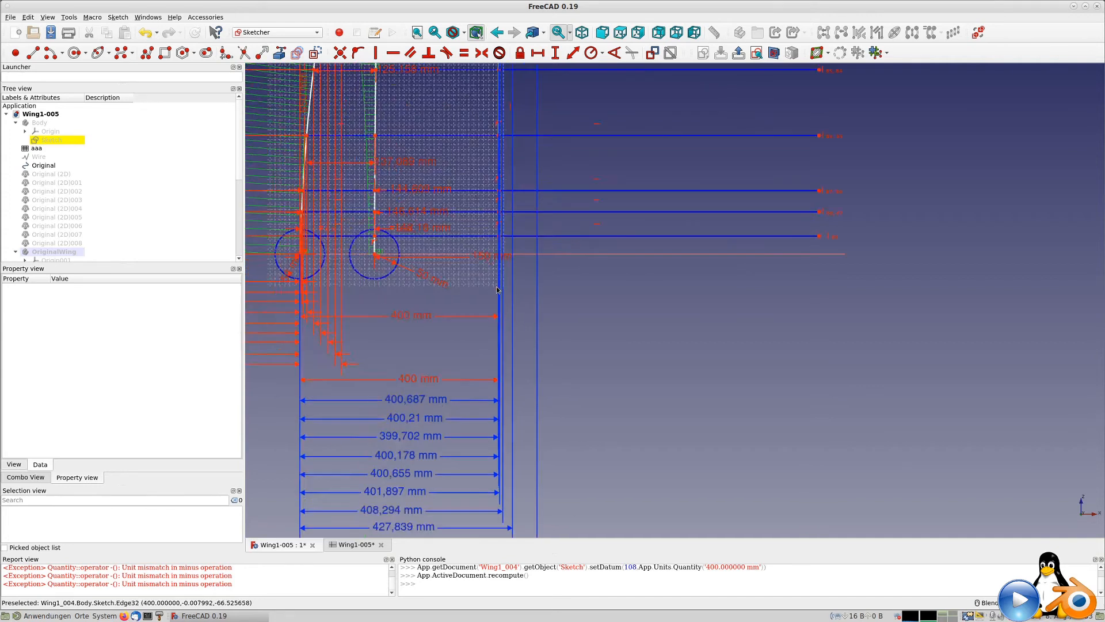
scroll(493, 219, "down", 5)
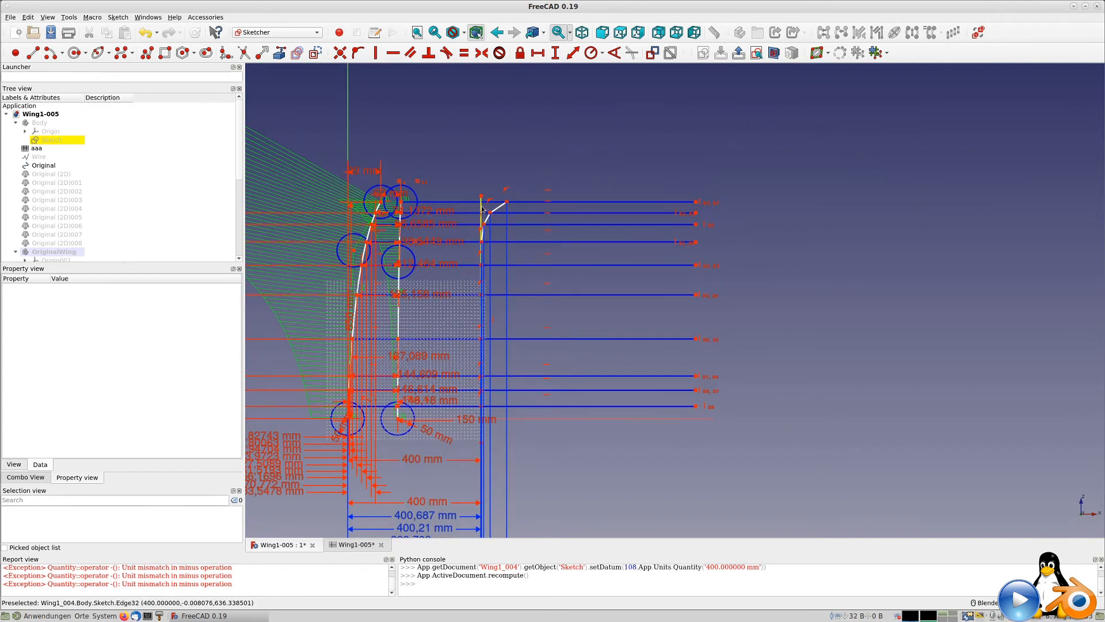
left_click(482, 208)
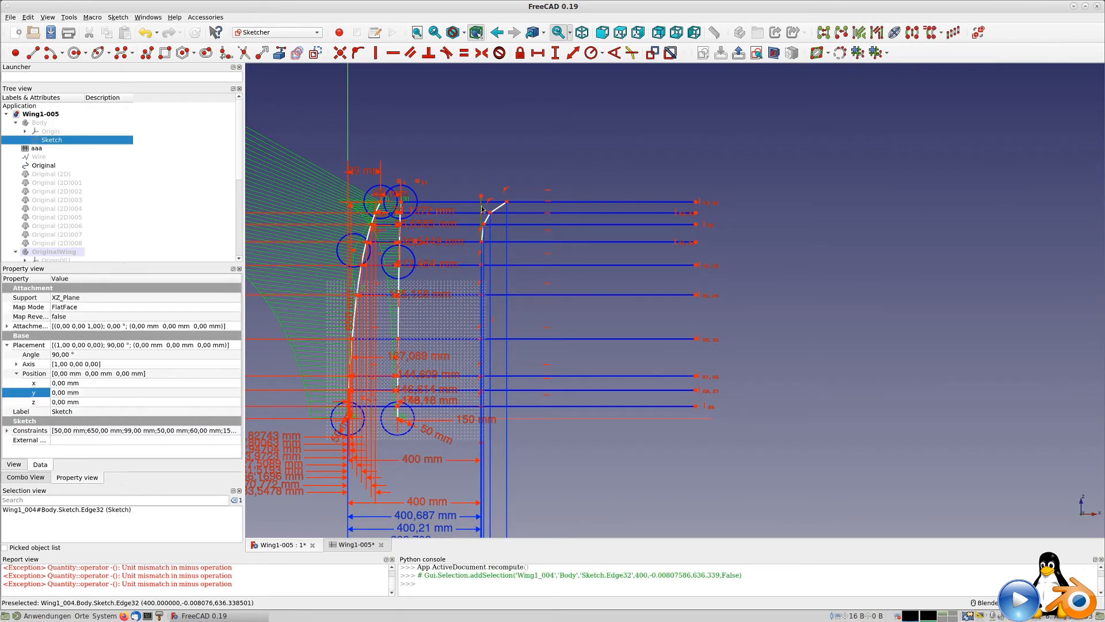
key("Delete")
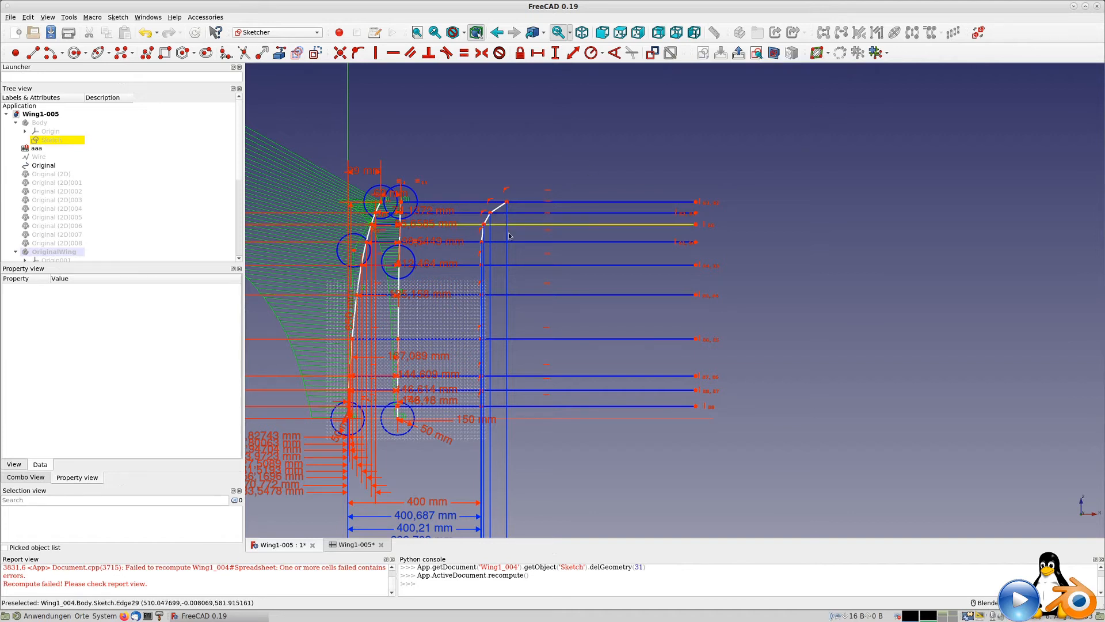
Step: Deactivate the nine blue horizontal reference dimensions stacked below the 400 mm driving dimension in the sketch
scroll(505, 491, "down", 2)
middle_click_drag(505, 491, 470, 318)
left_click(429, 338)
left_click(432, 343)
left_click(436, 359)
left_click(436, 369)
left_click(436, 379)
left_click(435, 378)
left_click(435, 385)
left_click(436, 396)
left_click(436, 401)
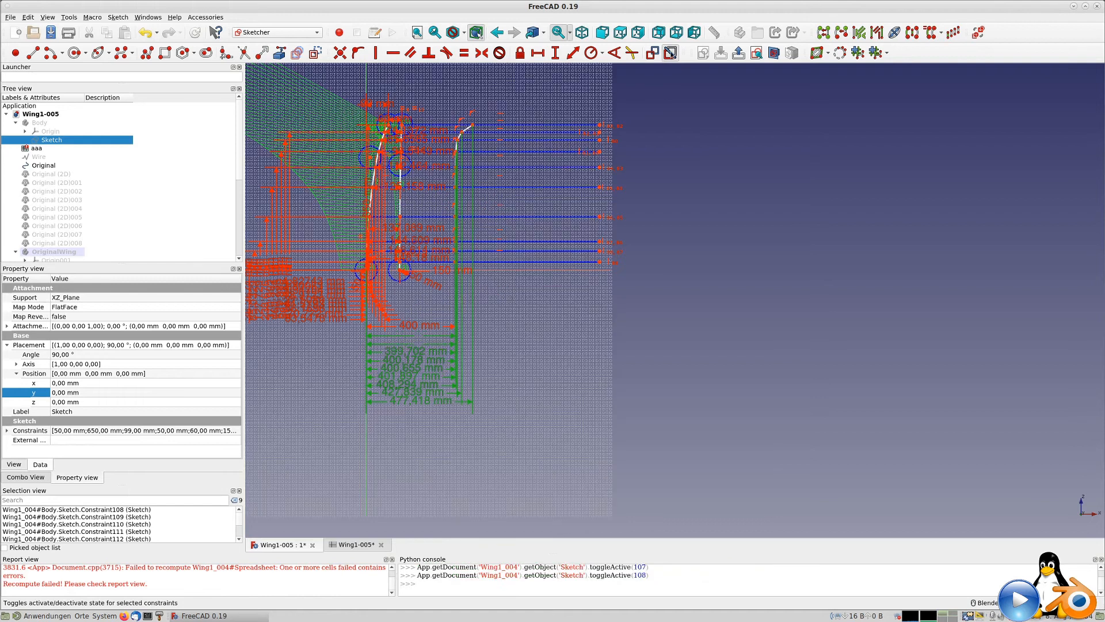
left_click(671, 53)
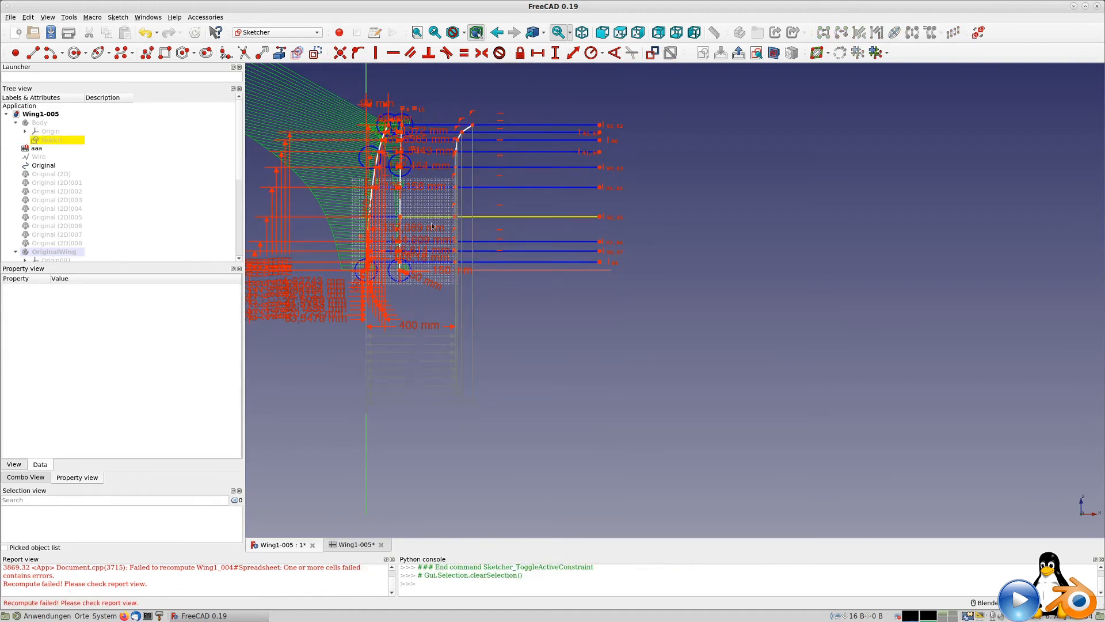
scroll(453, 247, "up", 1)
scroll(454, 247, "up", 3)
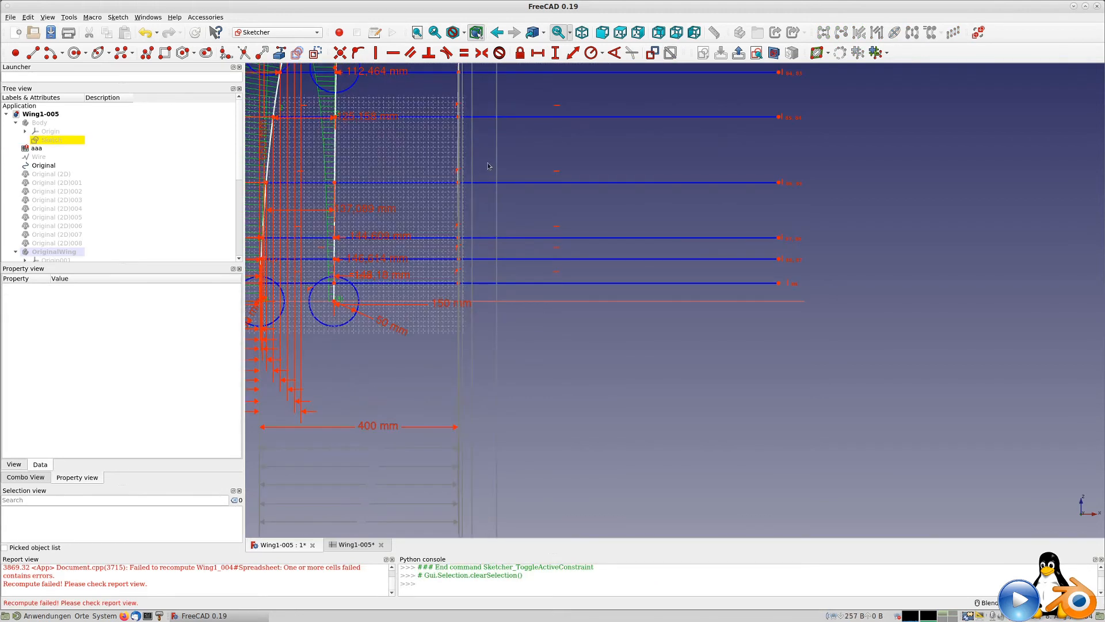
Step: Constrain the seven lower points of the curve that defines the wing's y positions to be vertically aligned
left_click(459, 284)
left_click(459, 261)
left_click(459, 238)
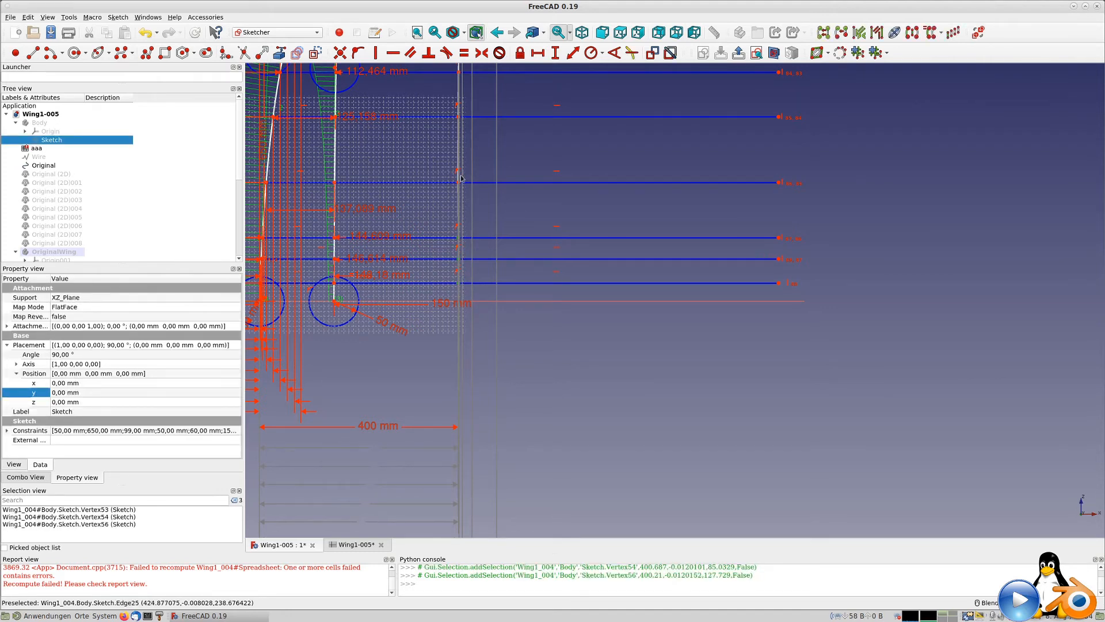
left_click(460, 183)
left_click(459, 118)
middle_click_drag(460, 122, 450, 245, "shift")
left_click(439, 200)
left_click(441, 172)
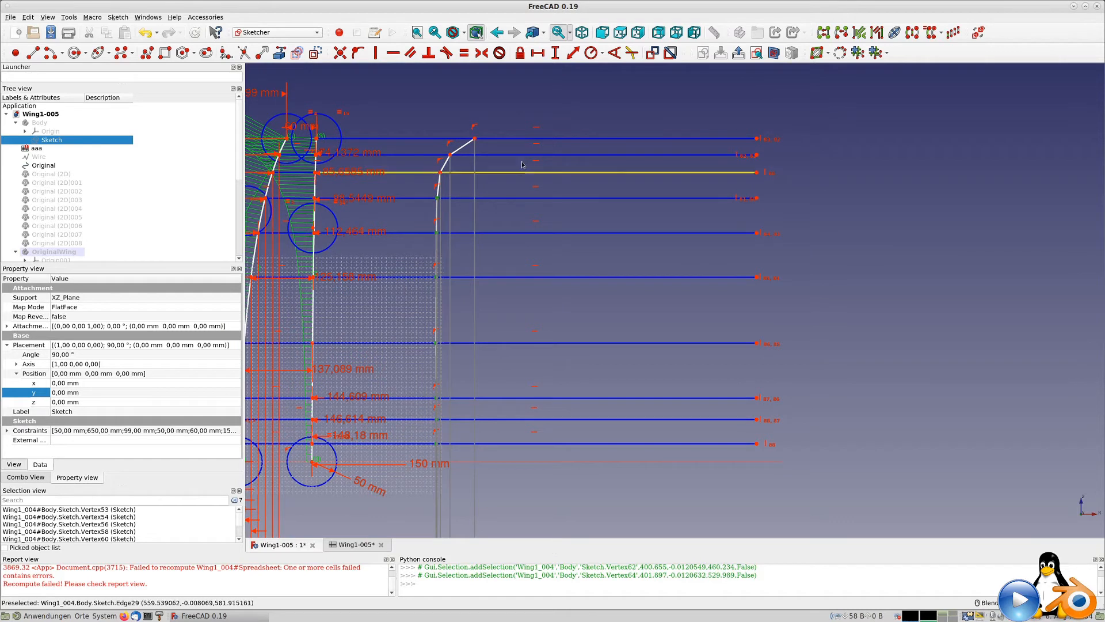
left_click(376, 53)
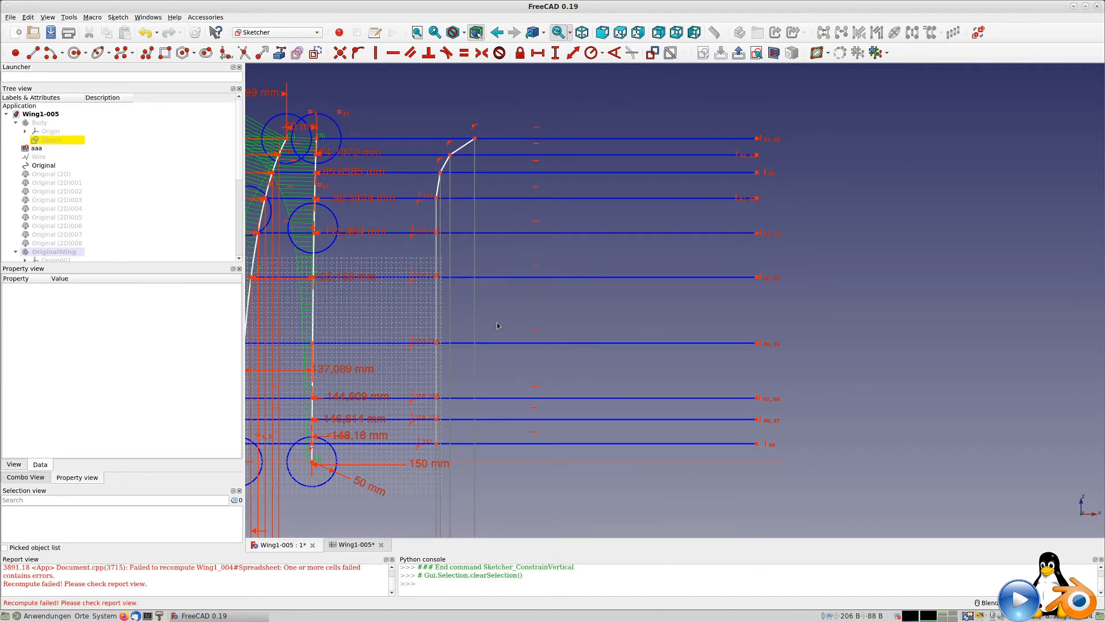
Step: Check the y-position values in column E of the aaa spreadsheet and return to the sketch
scroll(498, 326, "down", 2)
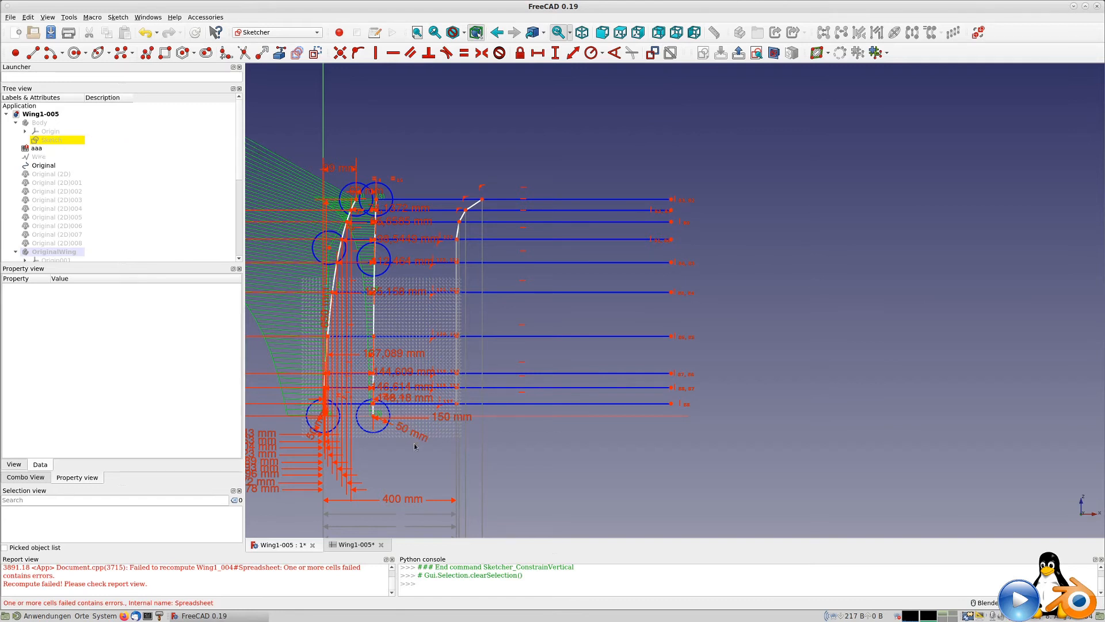
left_click(353, 545)
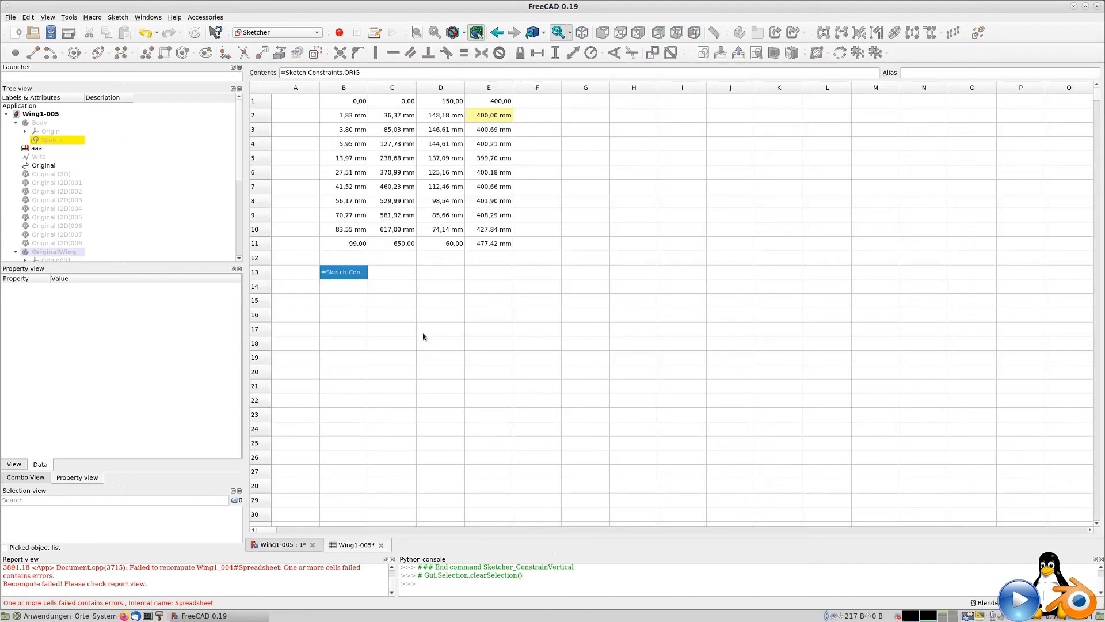
left_click(35, 150)
double_click(35, 149)
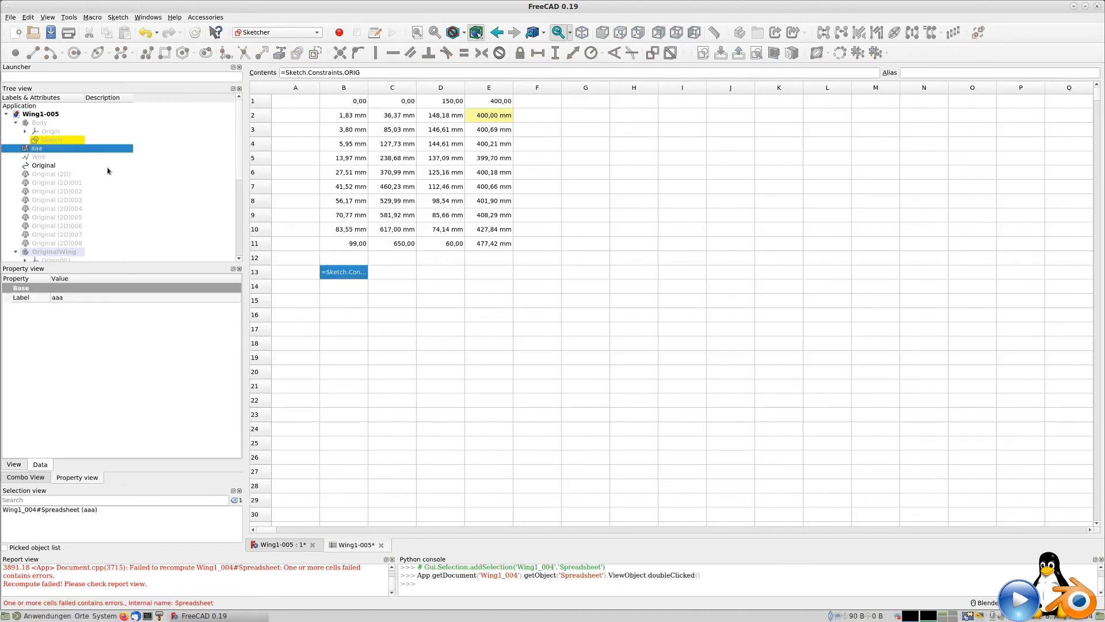
left_click(51, 140)
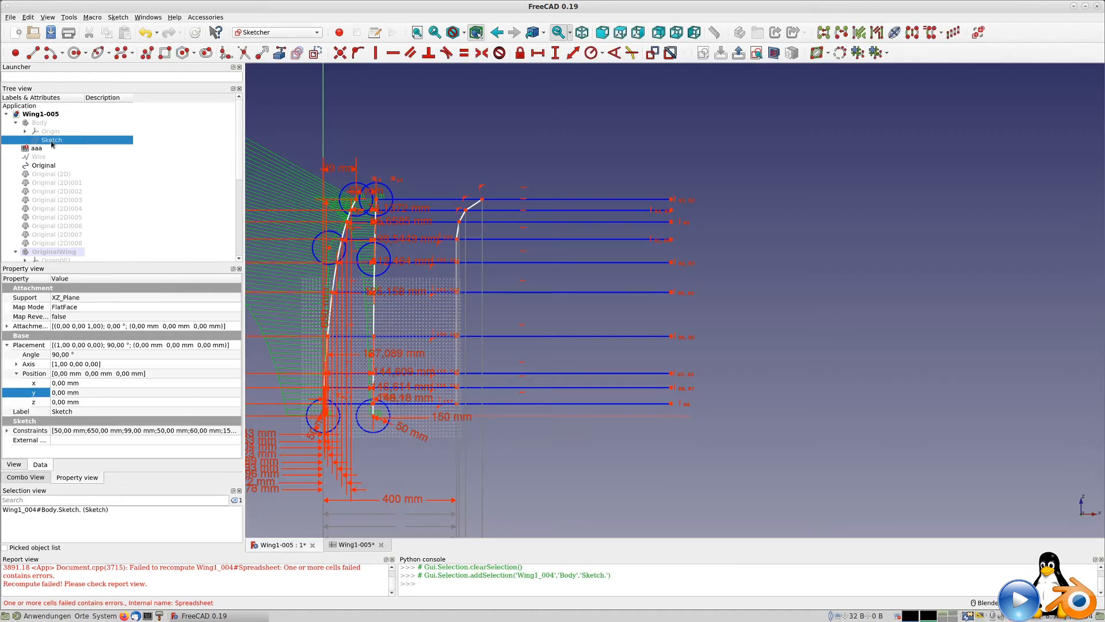
Step: Reactivate the nine deactivated horizontal reference dimensions stacked below the 400 mm driving dimension in the sketch
scroll(489, 473, "down", 2)
scroll(489, 472, "up", 1)
mouse_move(491, 468)
middle_mouse_down("shift")
mouse_move(469, 309)
mouse_move(485, 287)
middle_mouse_up("shift")
scroll(485, 287, "down", 1)
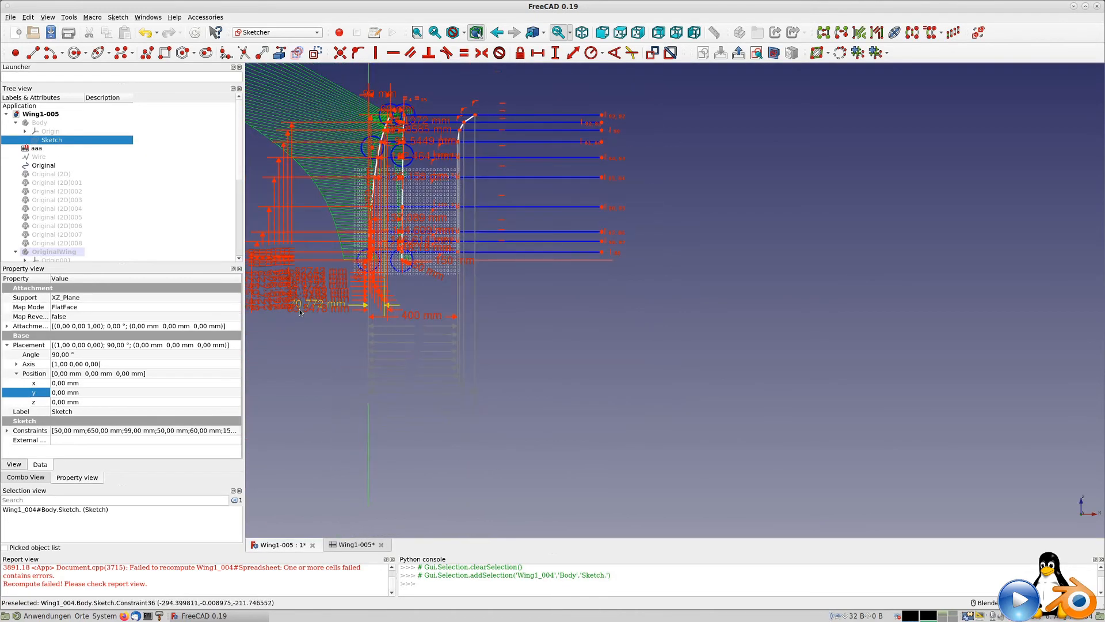
left_click(421, 326)
left_click(420, 343)
left_click(421, 344)
left_click(418, 351)
left_click(416, 361)
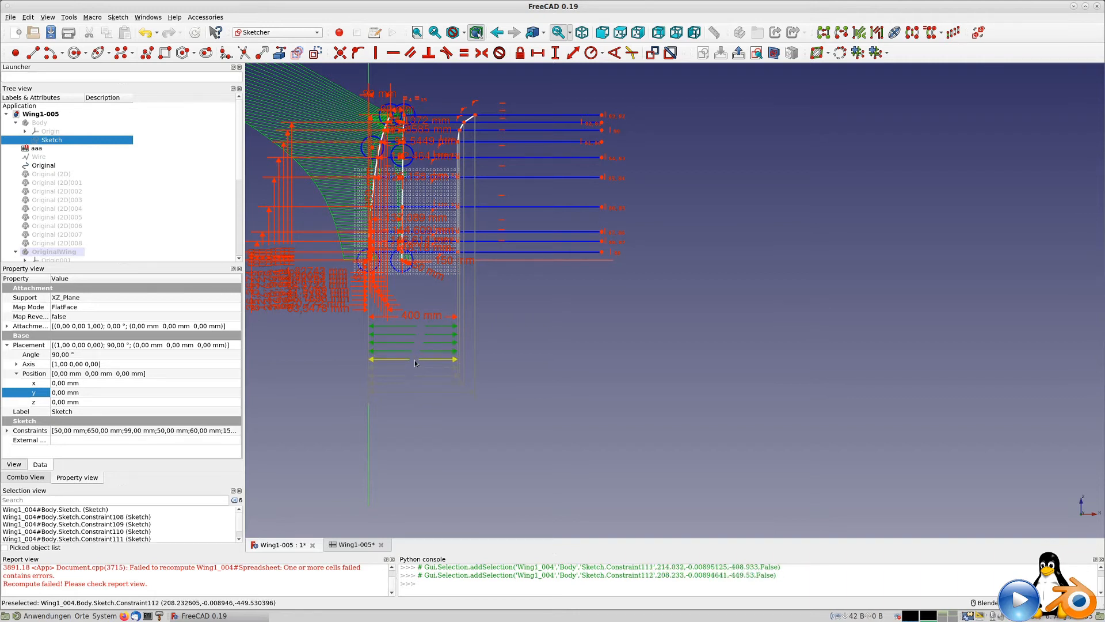
left_click(412, 370)
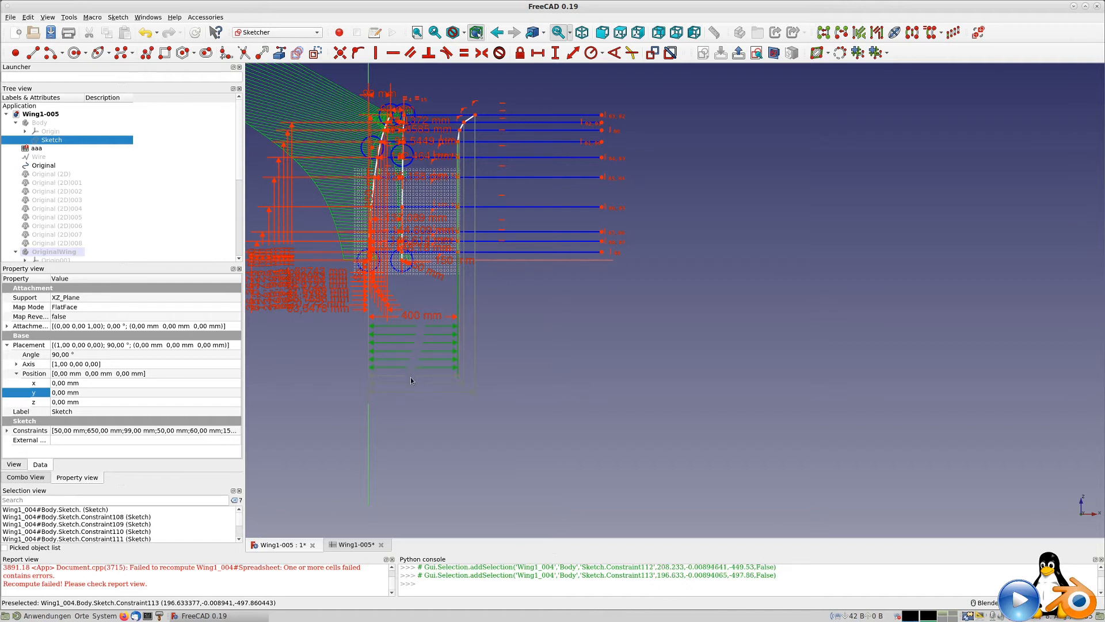
left_click(410, 376)
left_click(414, 385)
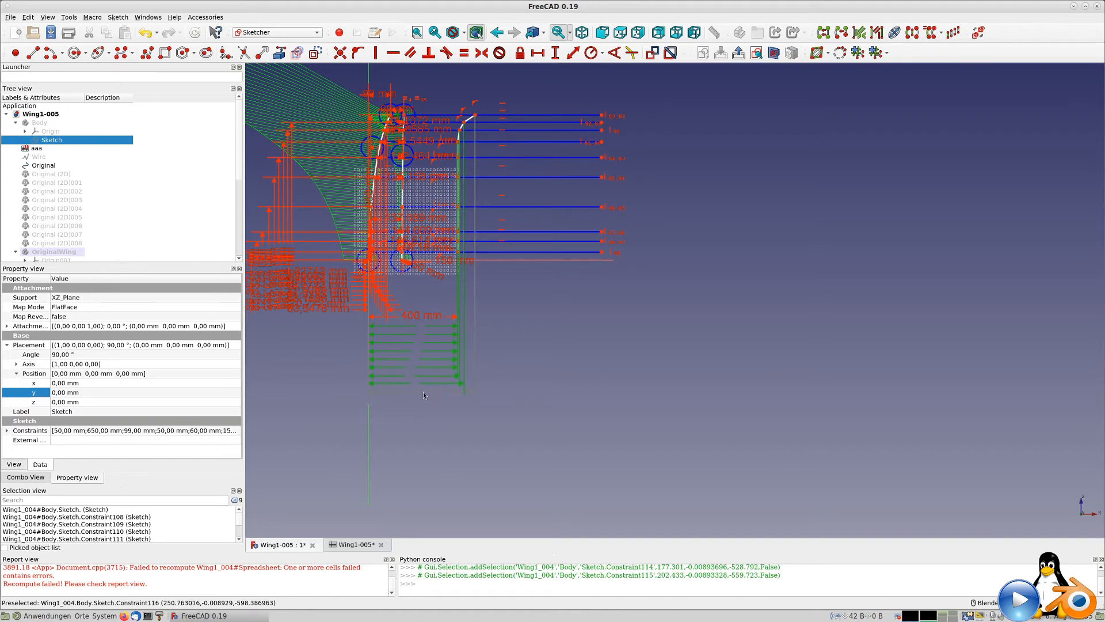
left_click(431, 393)
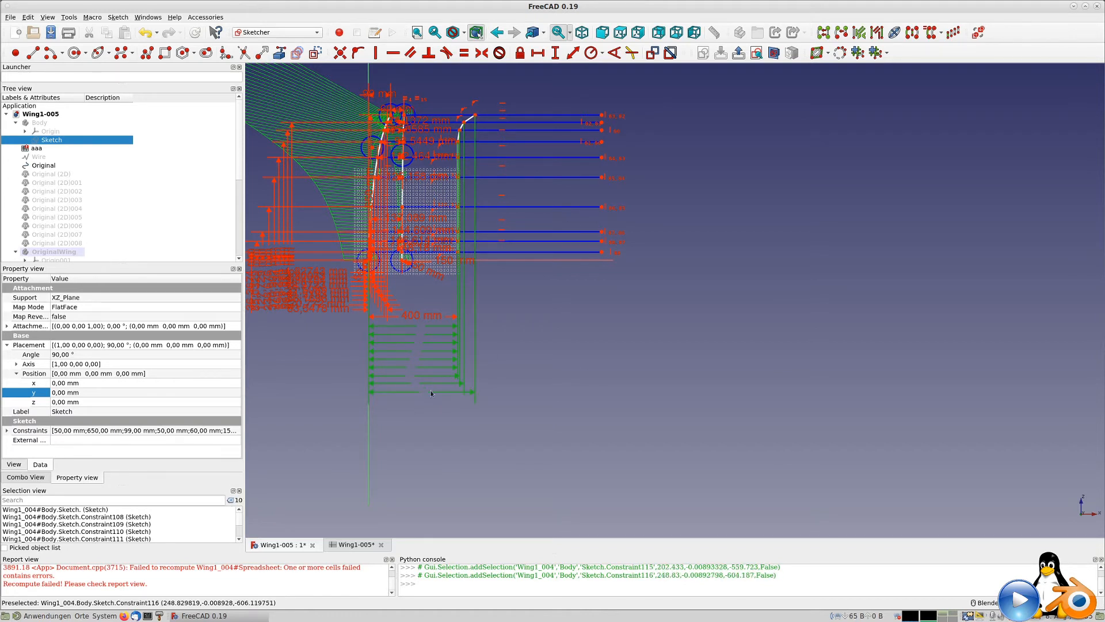
left_click(670, 53)
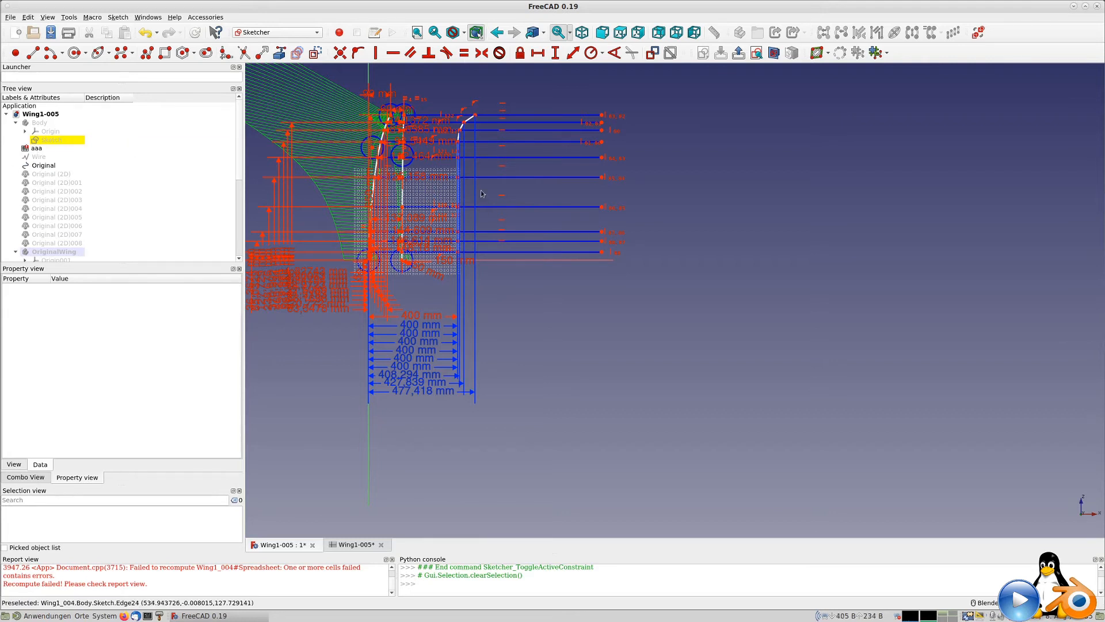
Step: Finish editing the base sketch and return to the wing model
scroll(482, 194, "up", 5)
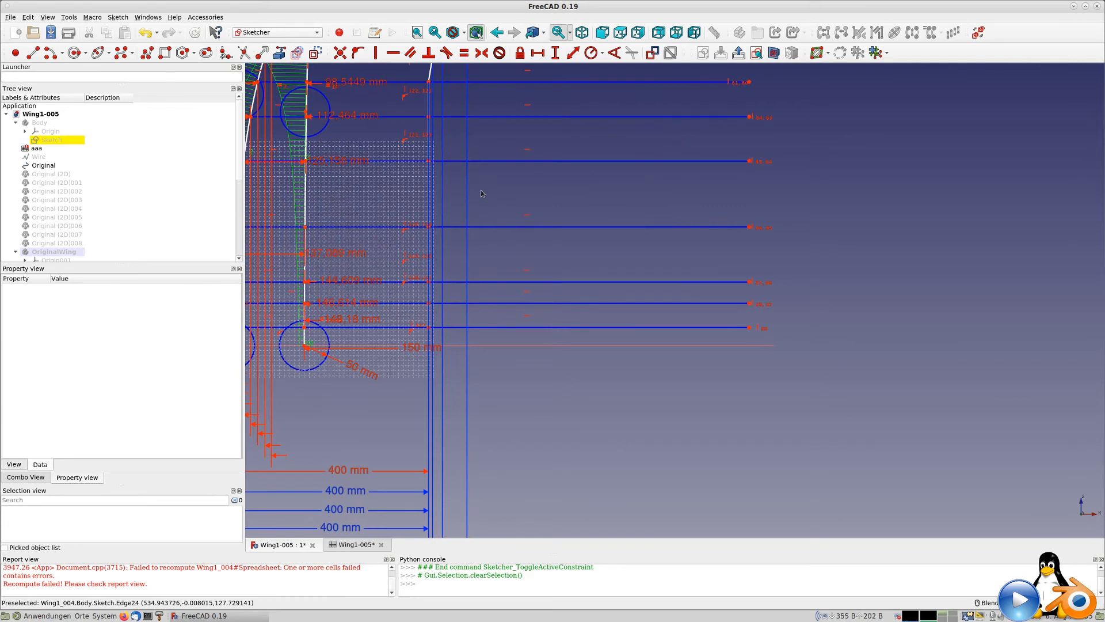
scroll(482, 193, "down", 5)
scroll(444, 335, "up", 1)
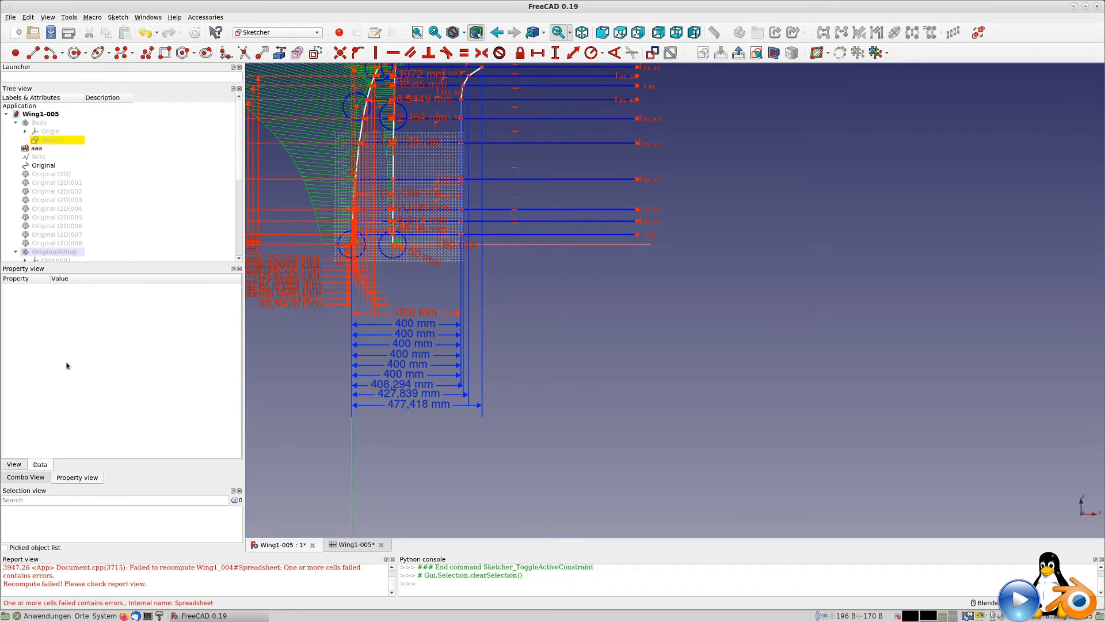
left_click(30, 478)
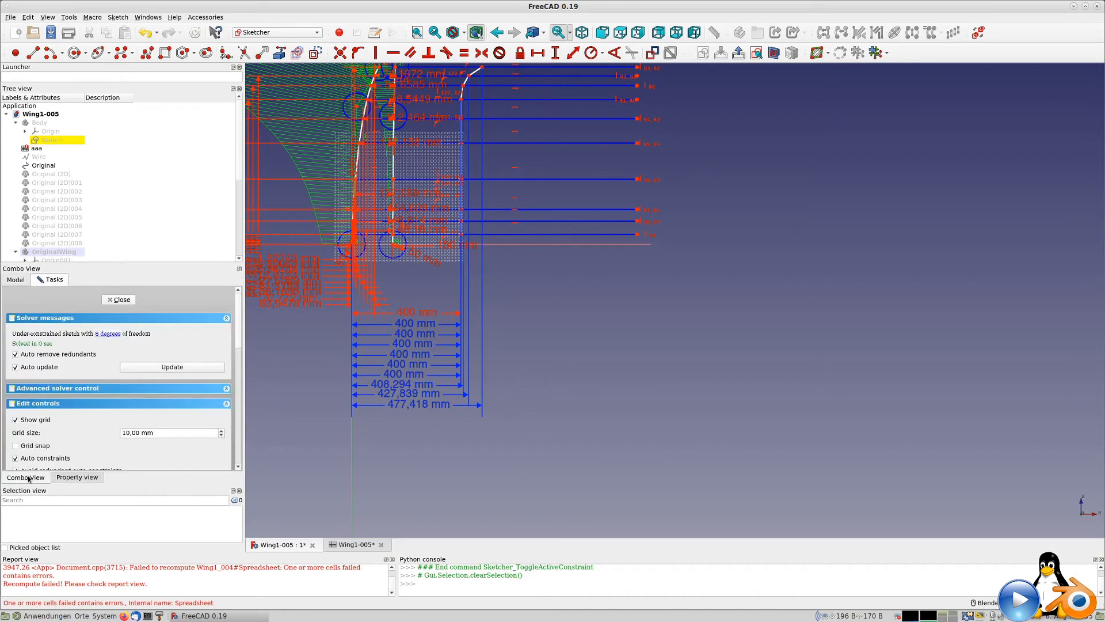
left_click(120, 300)
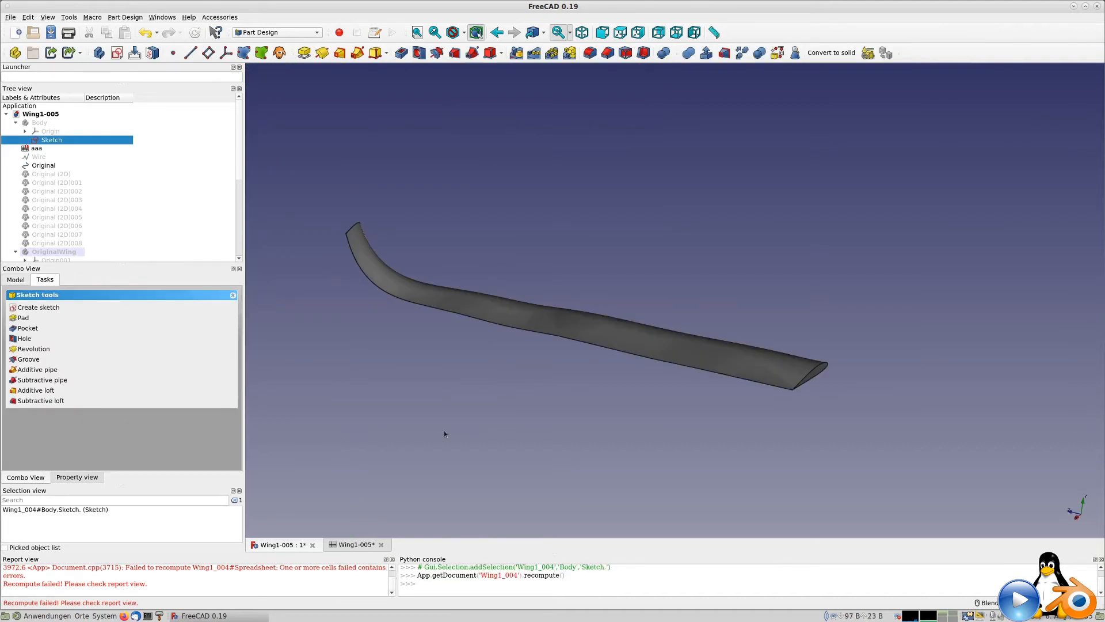
Step: Inspect spreadsheet cells E3 and E4 for the y positions and the failing formula in cell B13
left_click(359, 546)
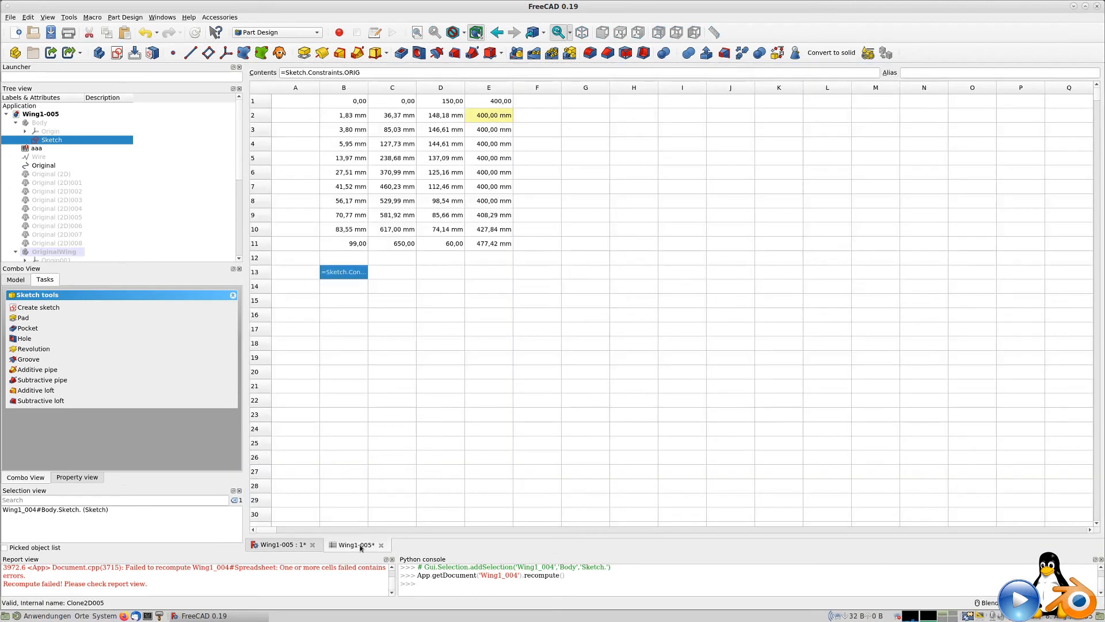
left_click(496, 130)
left_click(499, 147)
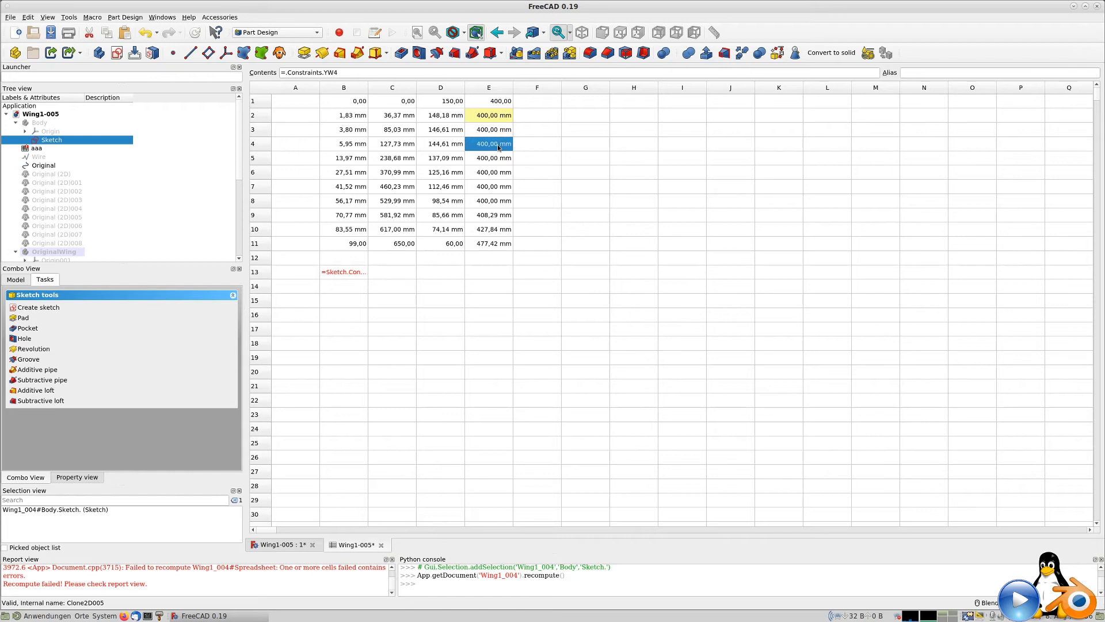
left_click(349, 273)
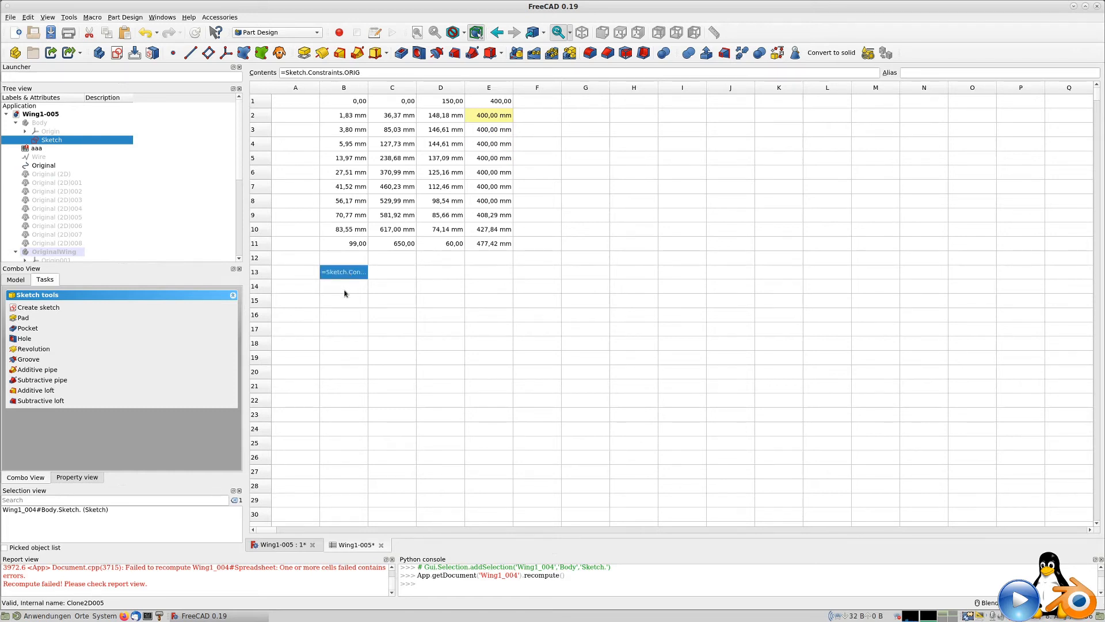
Step: Open the base sketch for editing and check the names of the 400 mm driving dimension and the reference dimension directly below it
double_click(52, 141)
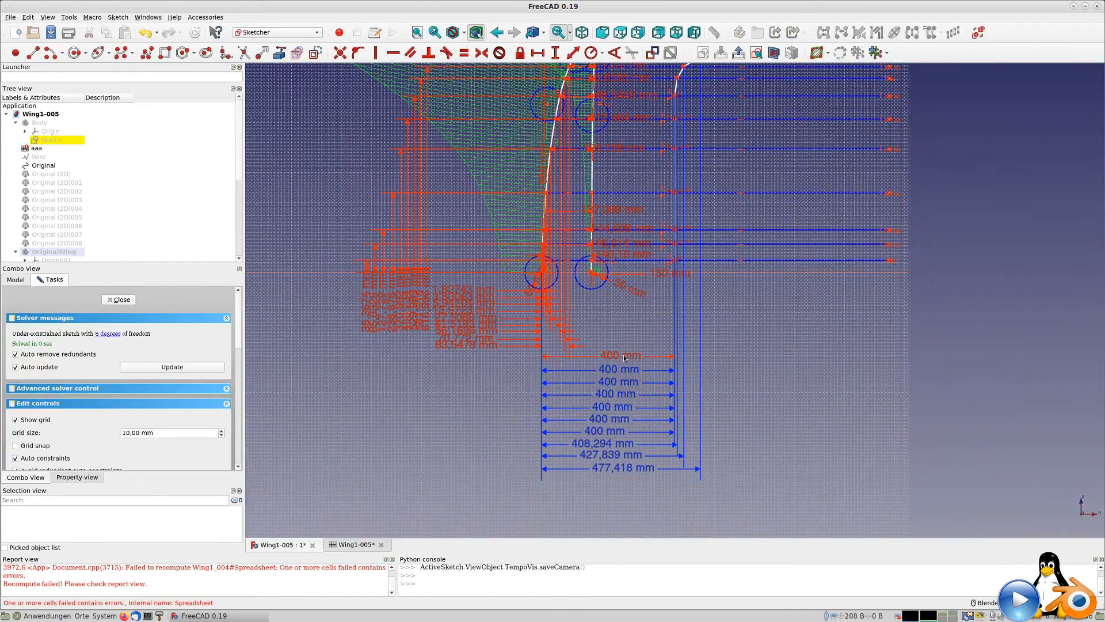
double_click(622, 361)
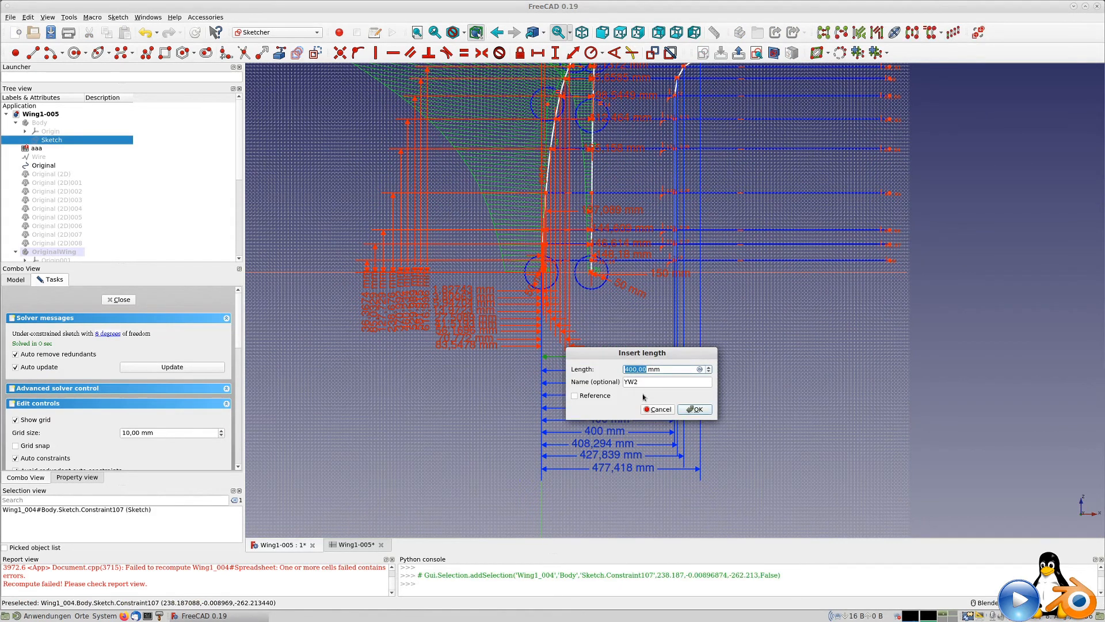
left_click(647, 409)
double_click(622, 374)
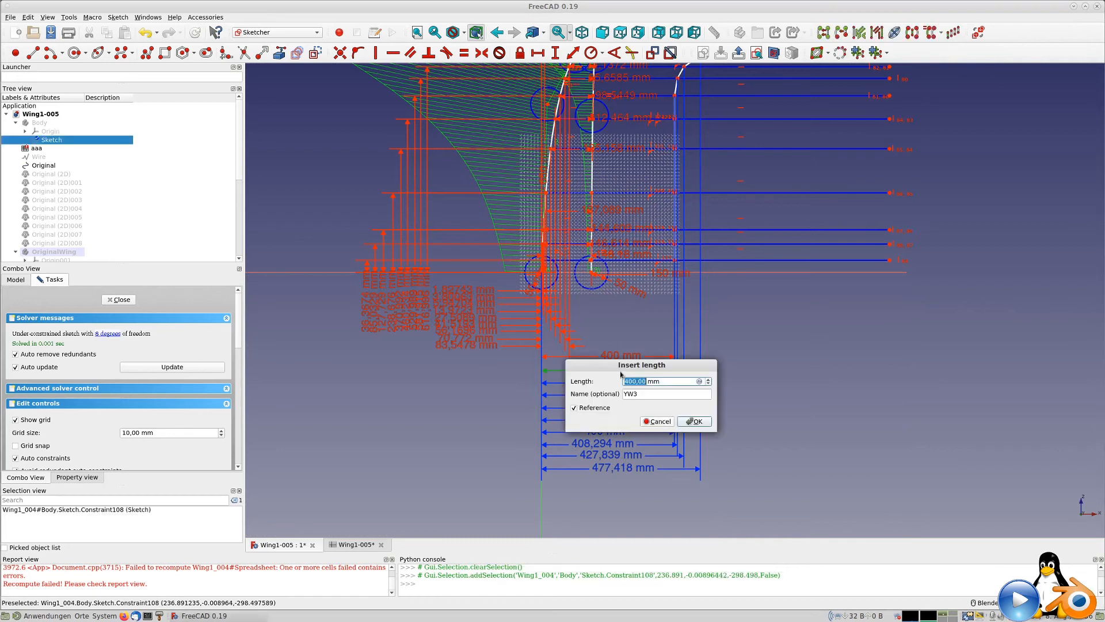
left_click(655, 421)
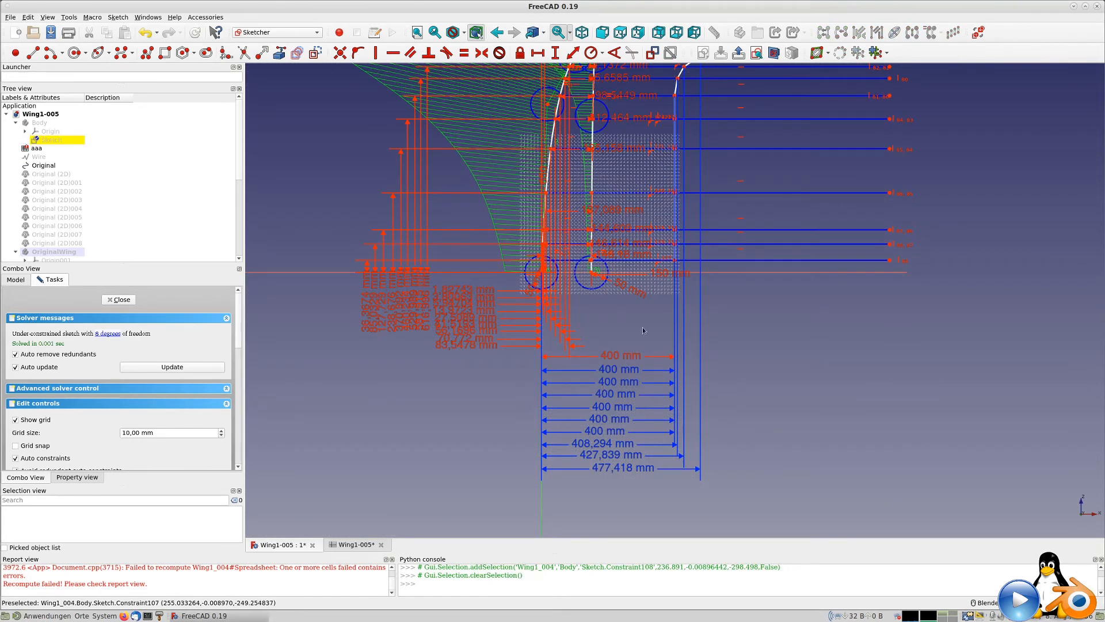
double_click(620, 360)
left_click(658, 408)
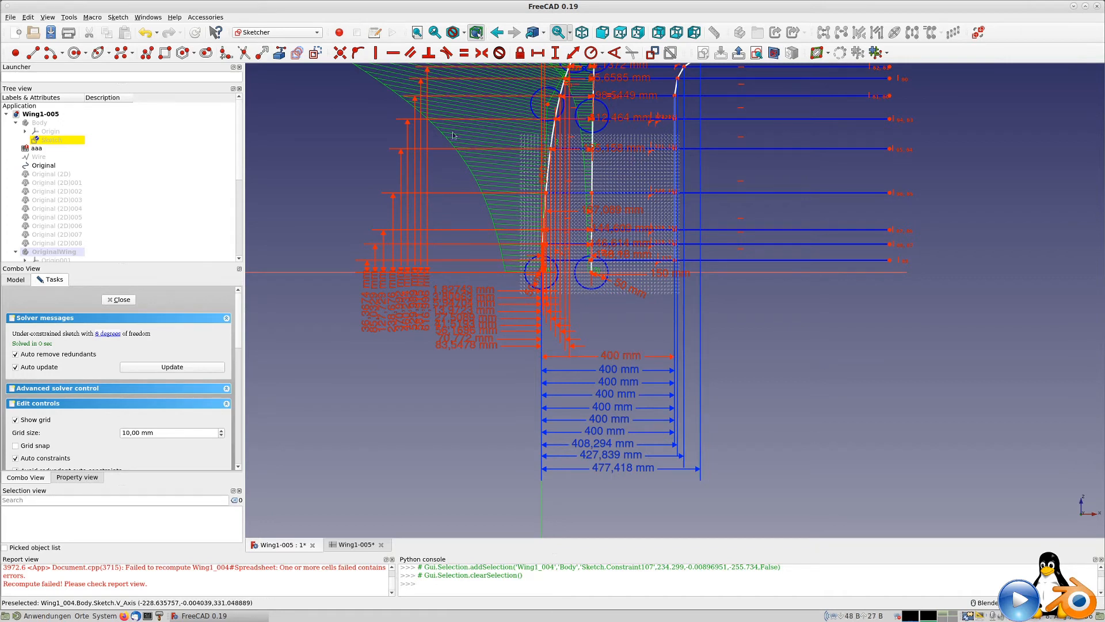
Step: Sketch a short vertical line about 73 mm long below the stacked horizontal dimensions
left_click(33, 52)
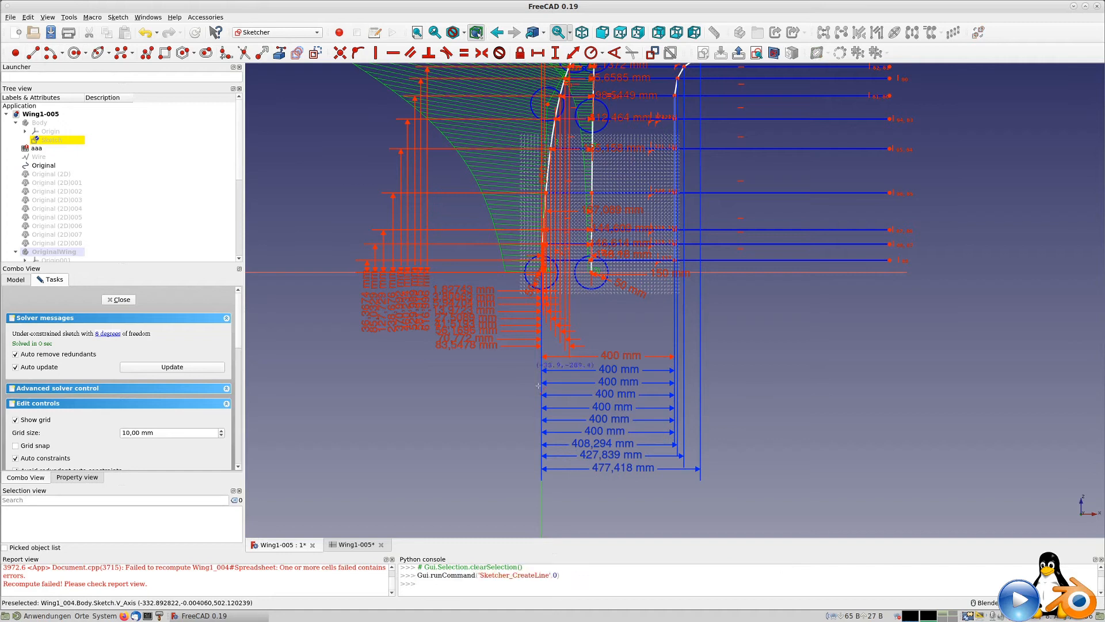
left_click(681, 495)
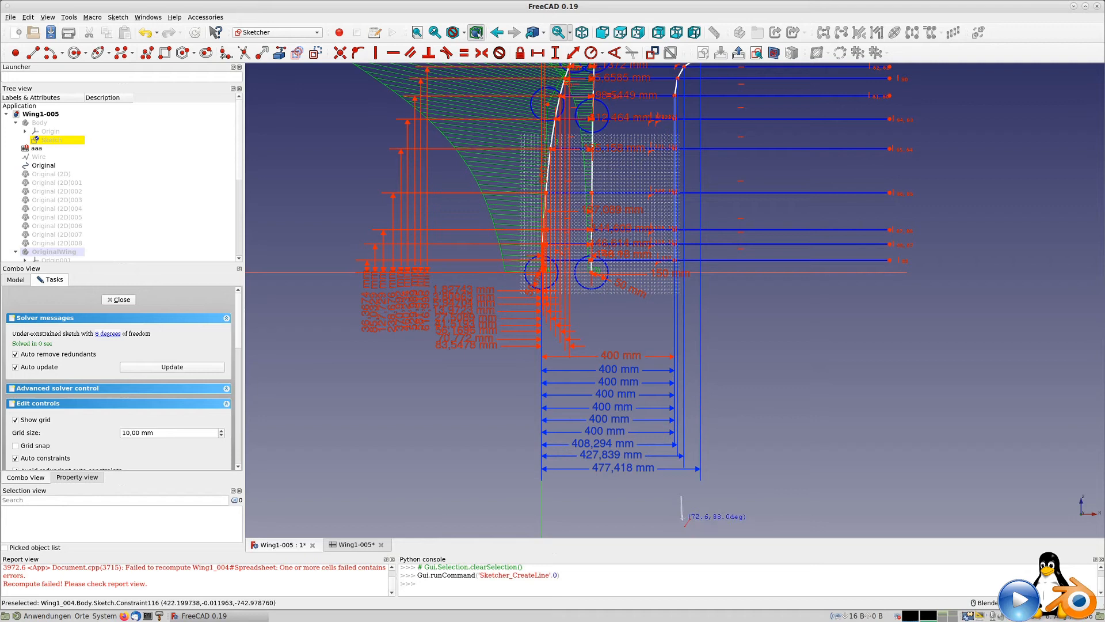
left_click(682, 521)
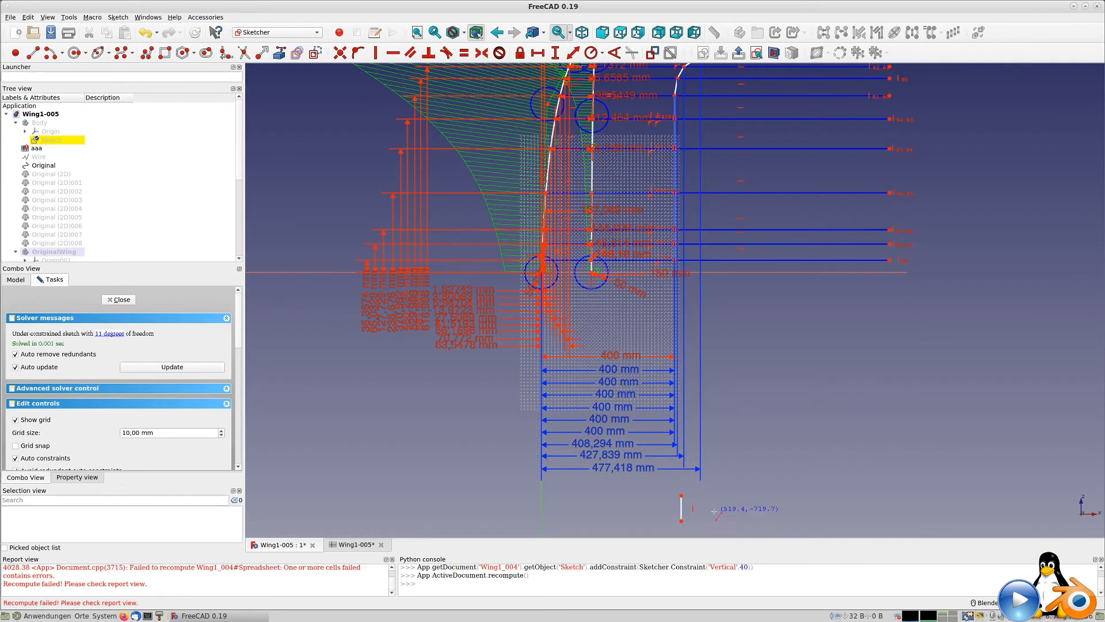
Step: Dimension the new vertical line's lower endpoint horizontally from the sketch's vertical axis at 400 mm
left_click(682, 521)
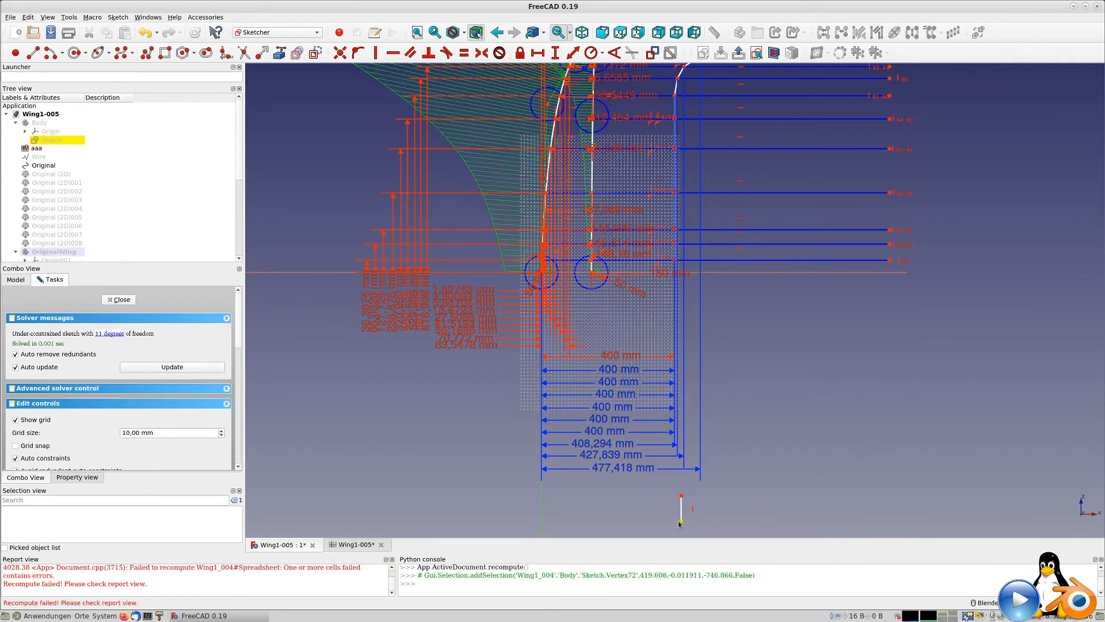
left_click(542, 512)
left_click(573, 52)
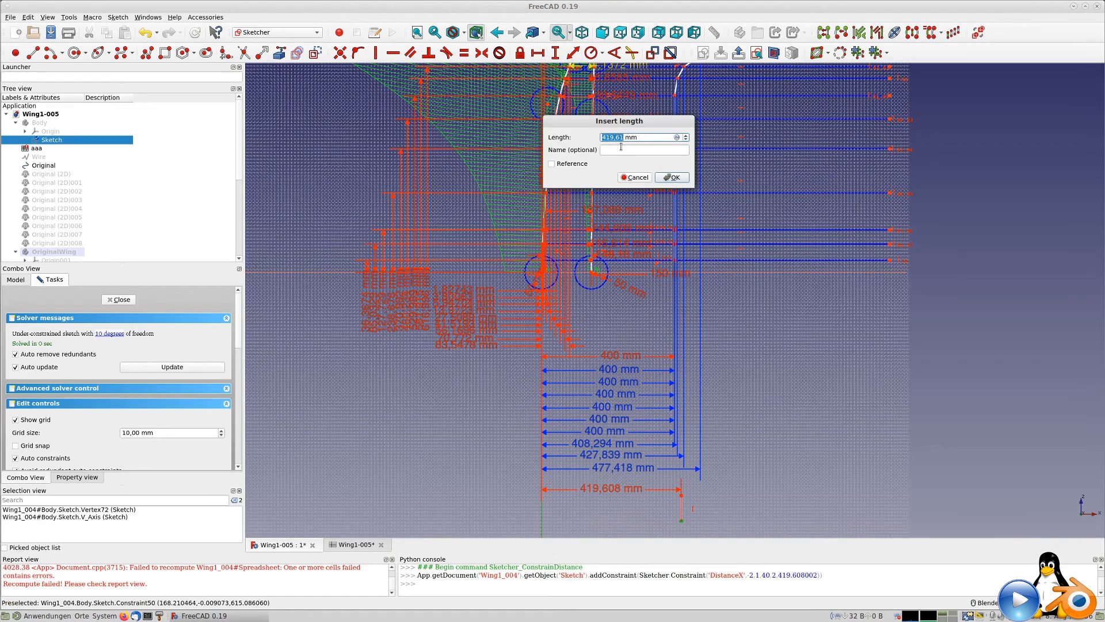
type("400")
key("Return")
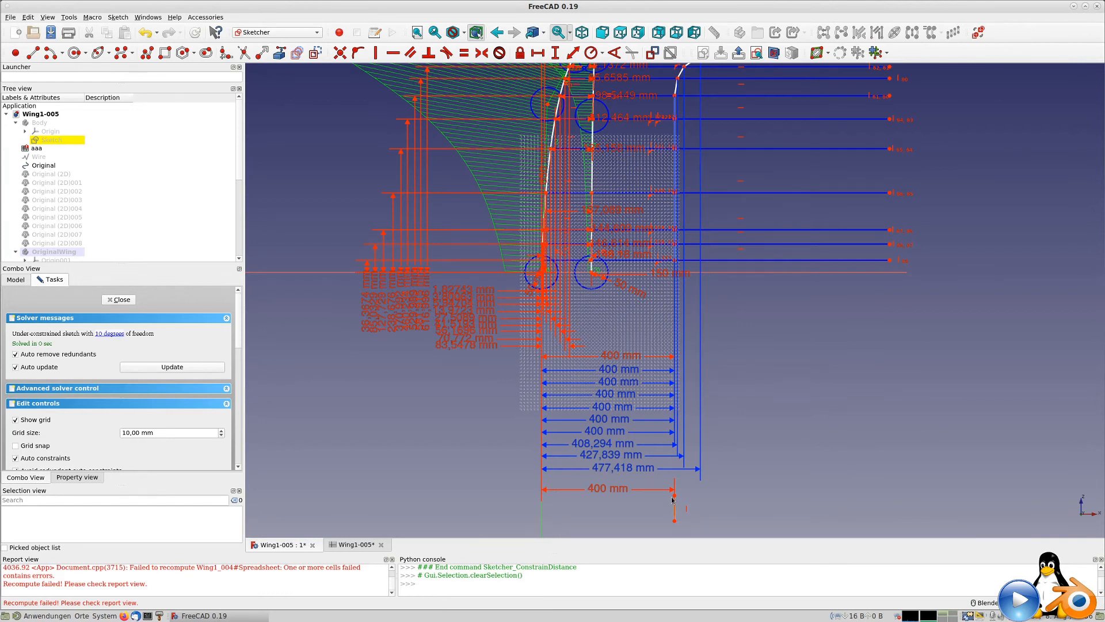
Step: Name the new vertical line's 400 mm distance dimension ORIG
left_click(616, 493)
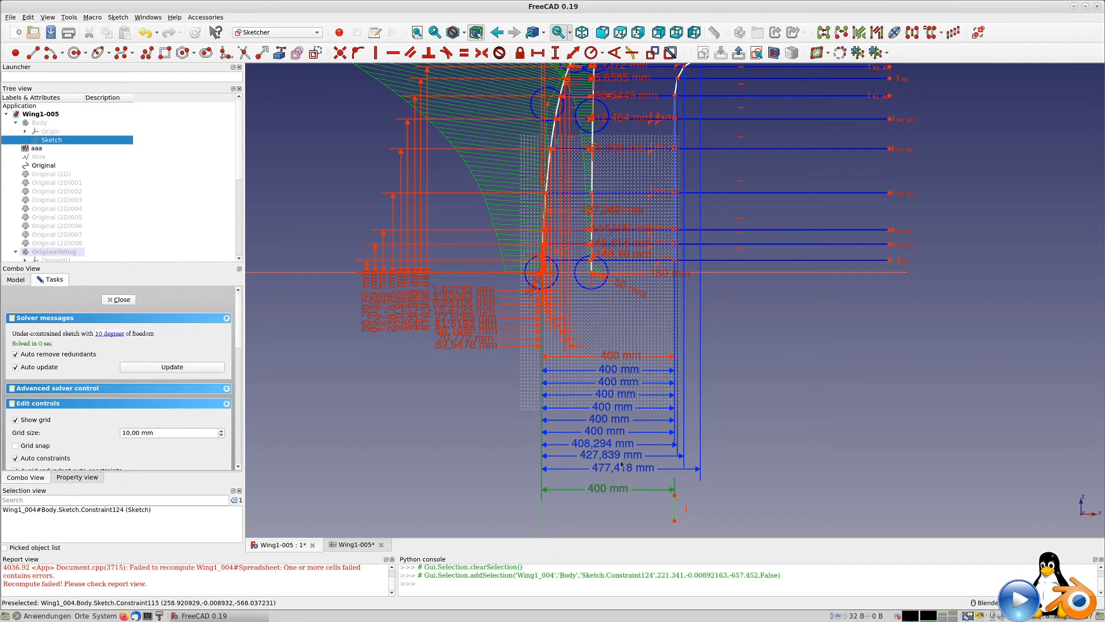
left_click(606, 493)
double_click(605, 493)
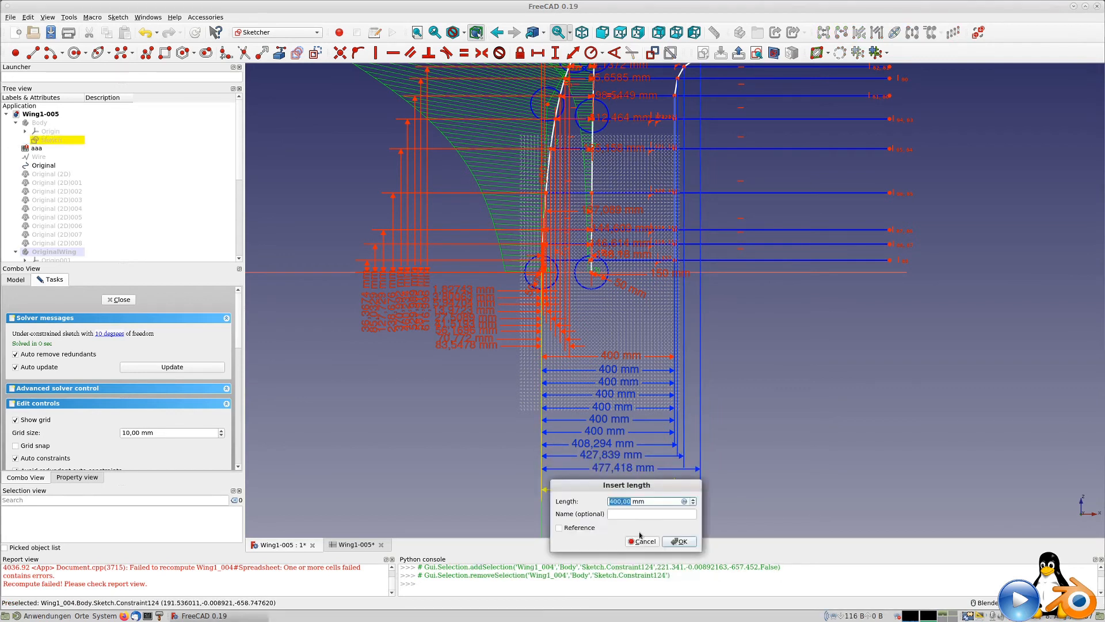
left_click(623, 514)
type("ORIG")
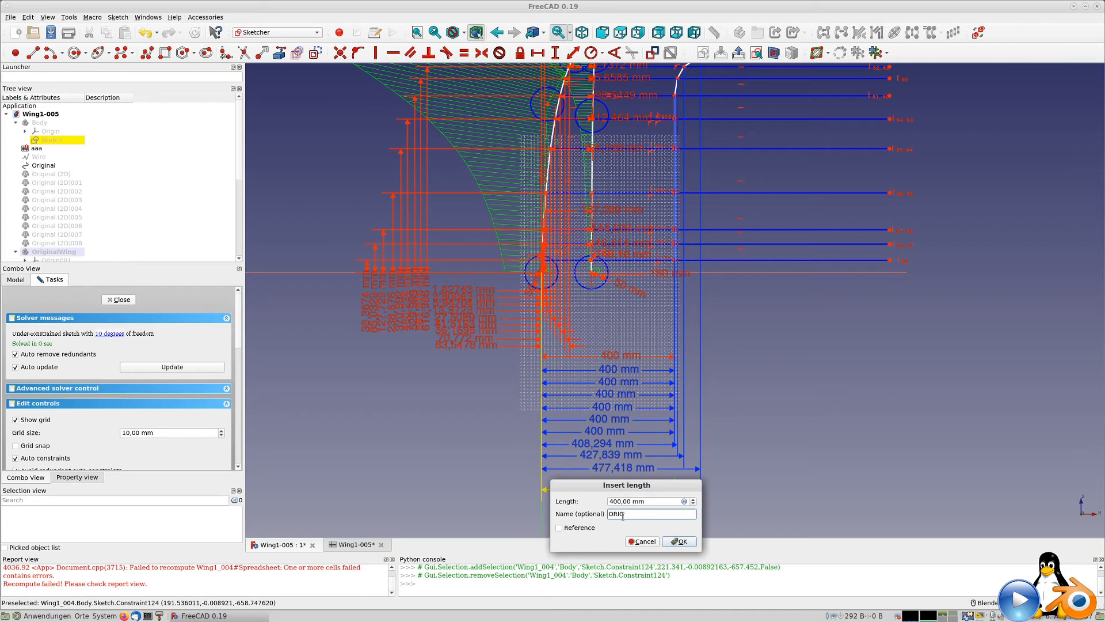
key("Return")
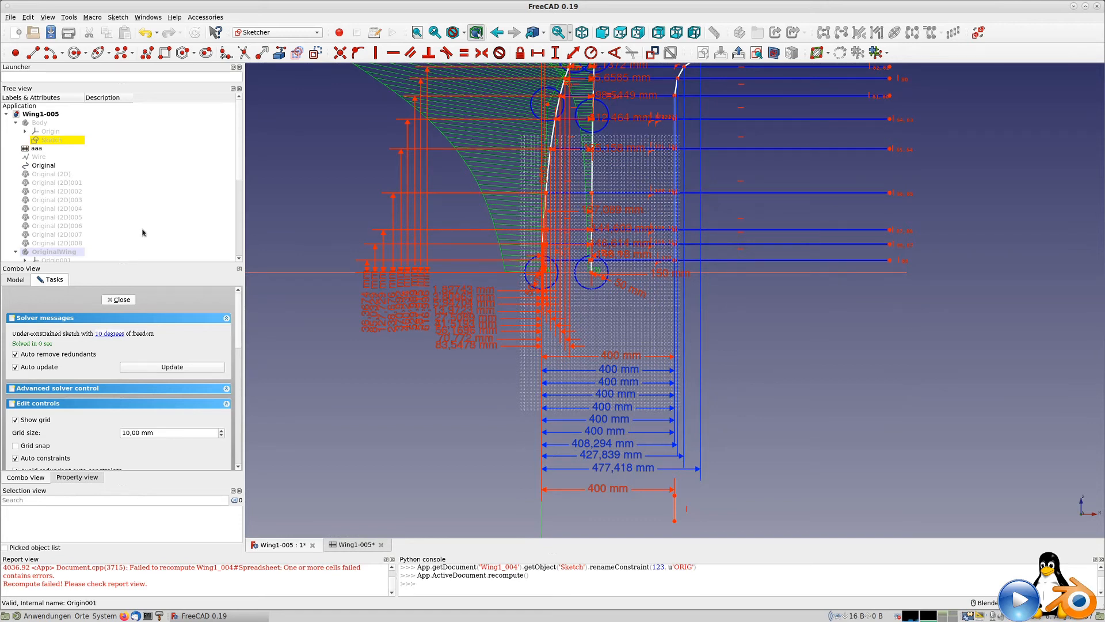
Step: Close the base sketch and examine the wing loft and its upturned tip from several angles
key("Escape")
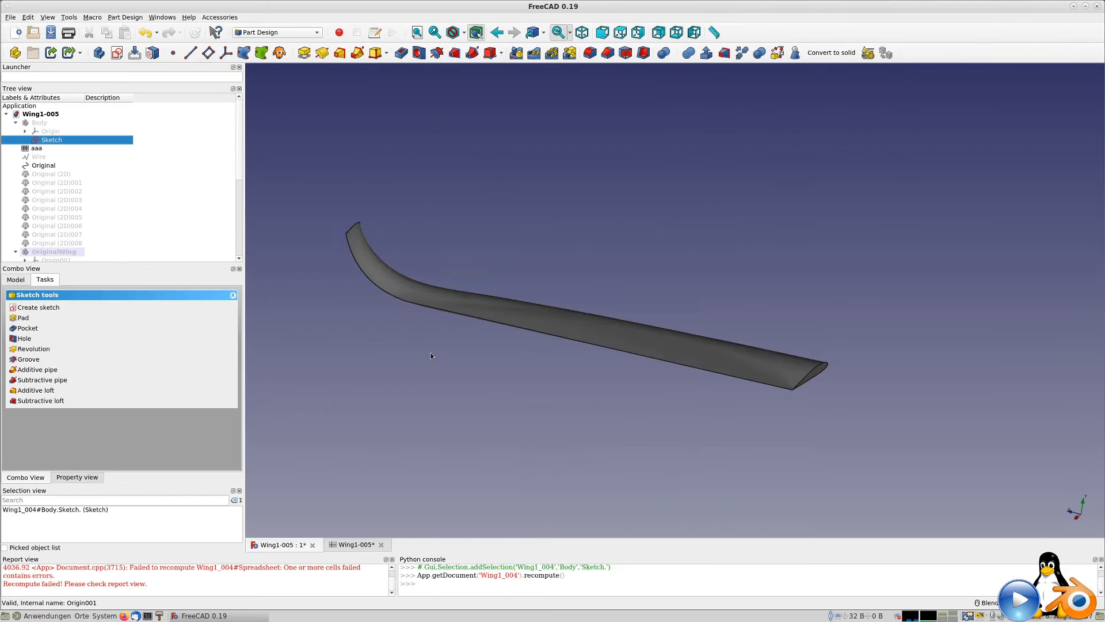
mouse_move(628, 392)
middle_mouse_down()
mouse_move(593, 406)
mouse_move(617, 374)
mouse_move(608, 384)
middle_mouse_up()
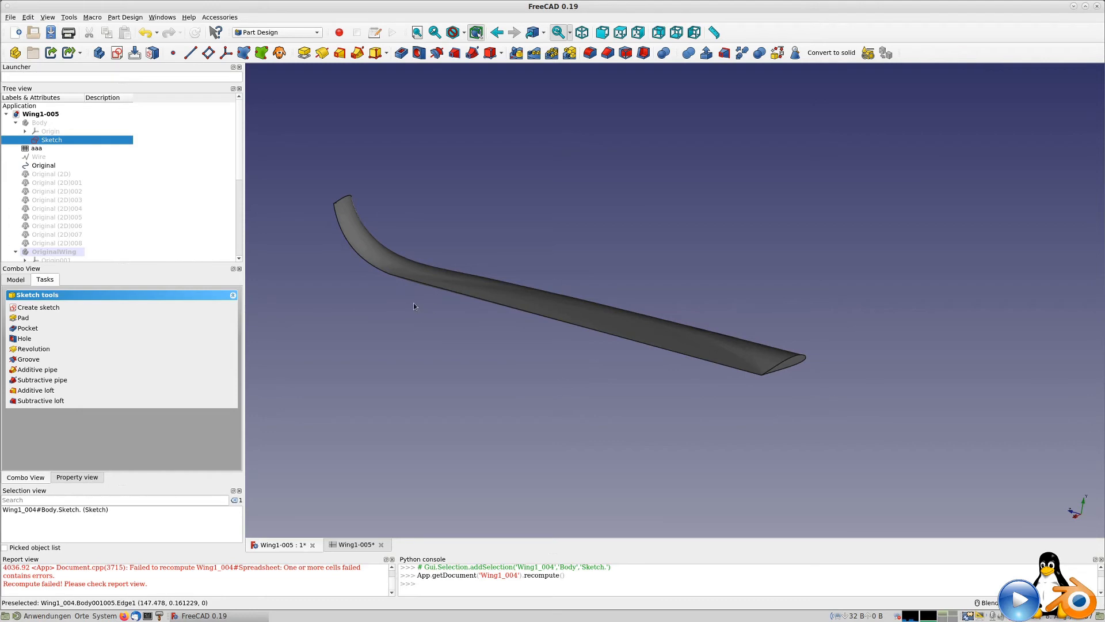
middle_click_drag(413, 303, 425, 311)
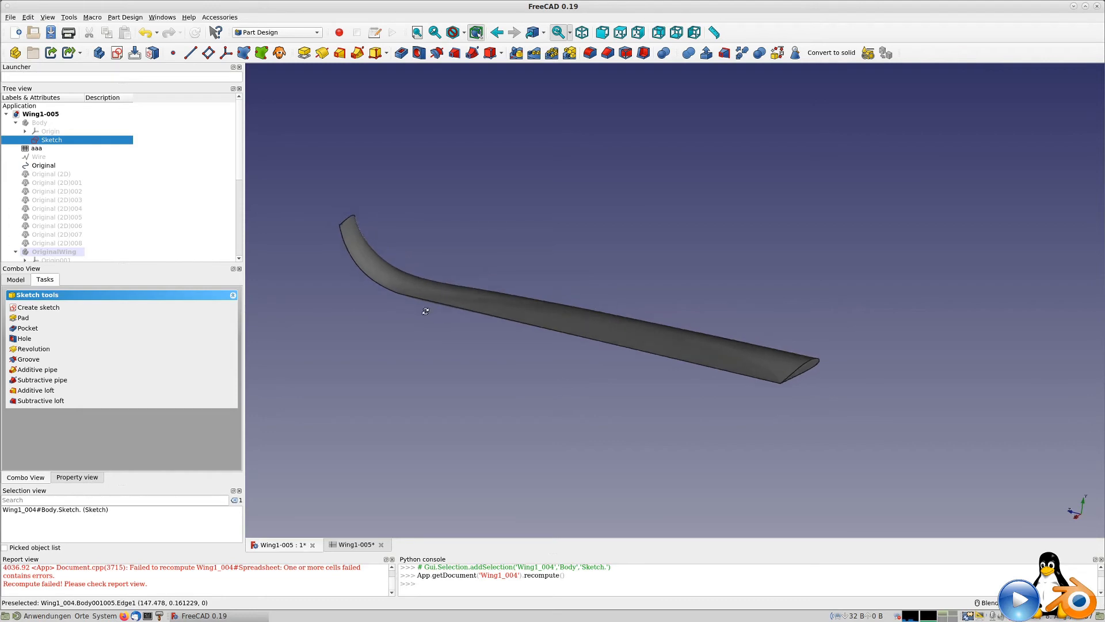
Step: Move the top three points of the base sketch's y-position curve inward to about 401, 410 and 432 mm from the vertical axis
double_click(53, 142)
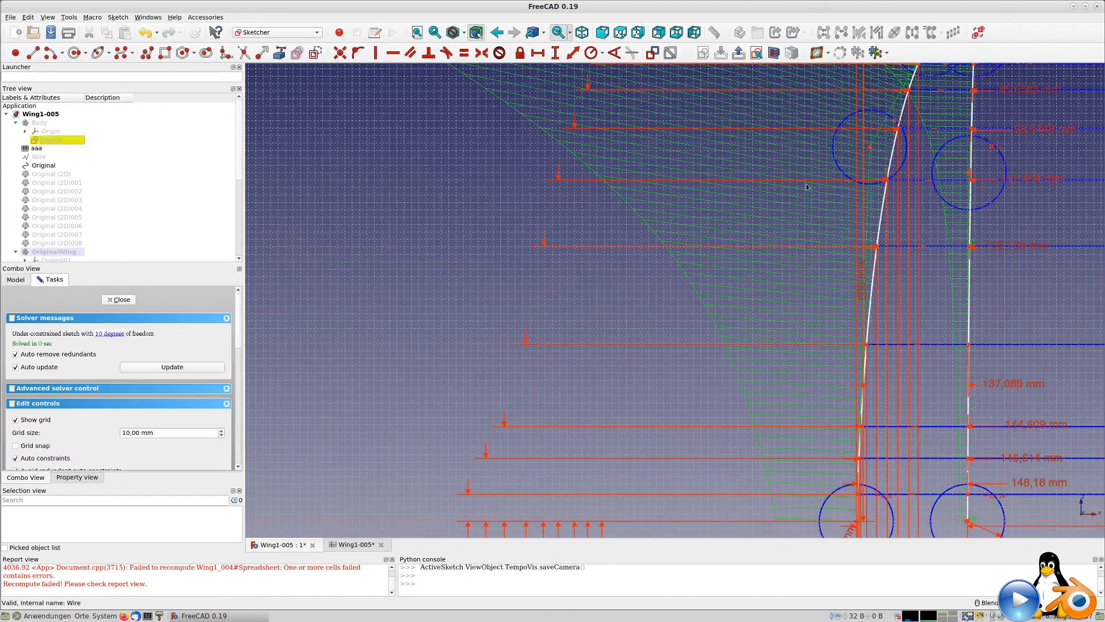
scroll(443, 316, "down", 3)
middle_click_drag(752, 281, 444, 316, "shift")
scroll(450, 286, "up", 5)
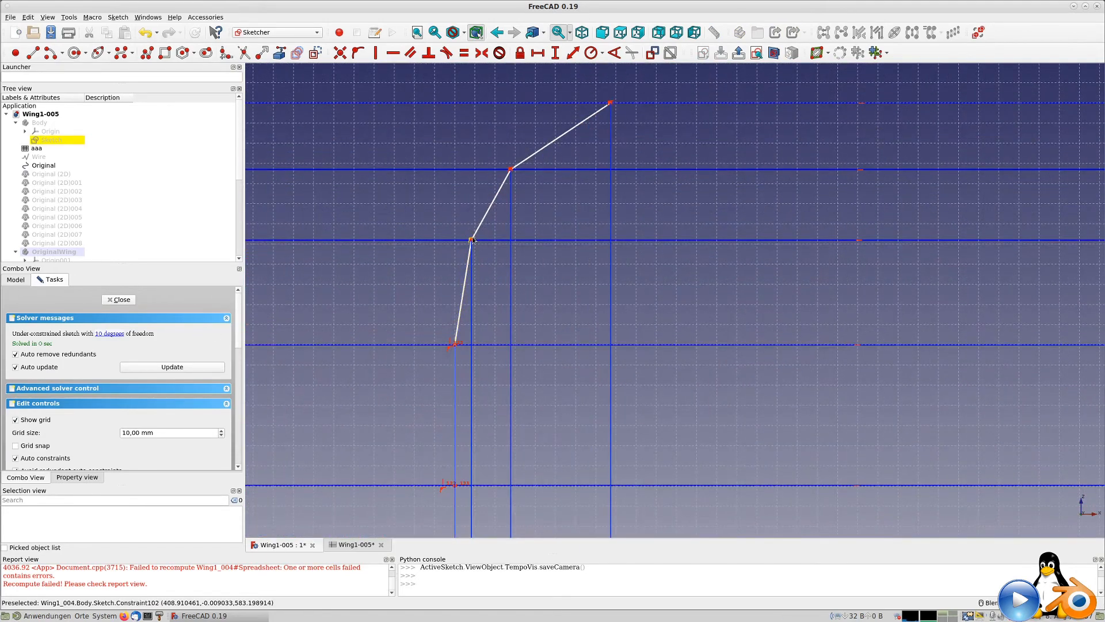
left_click_drag(473, 243, 458, 241)
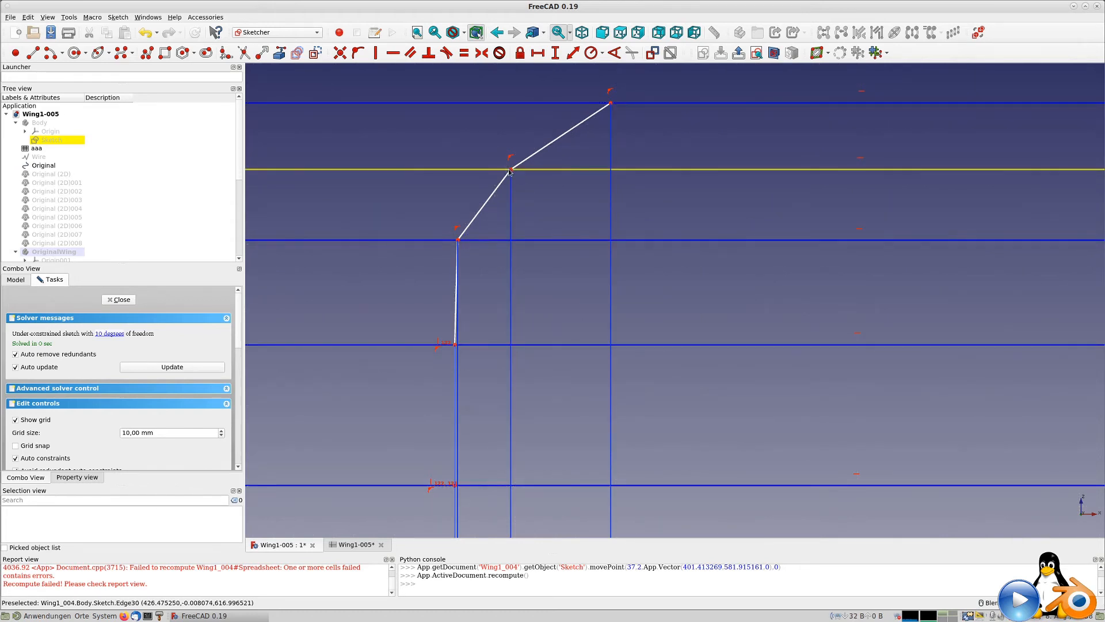
left_click_drag(511, 173, 476, 174)
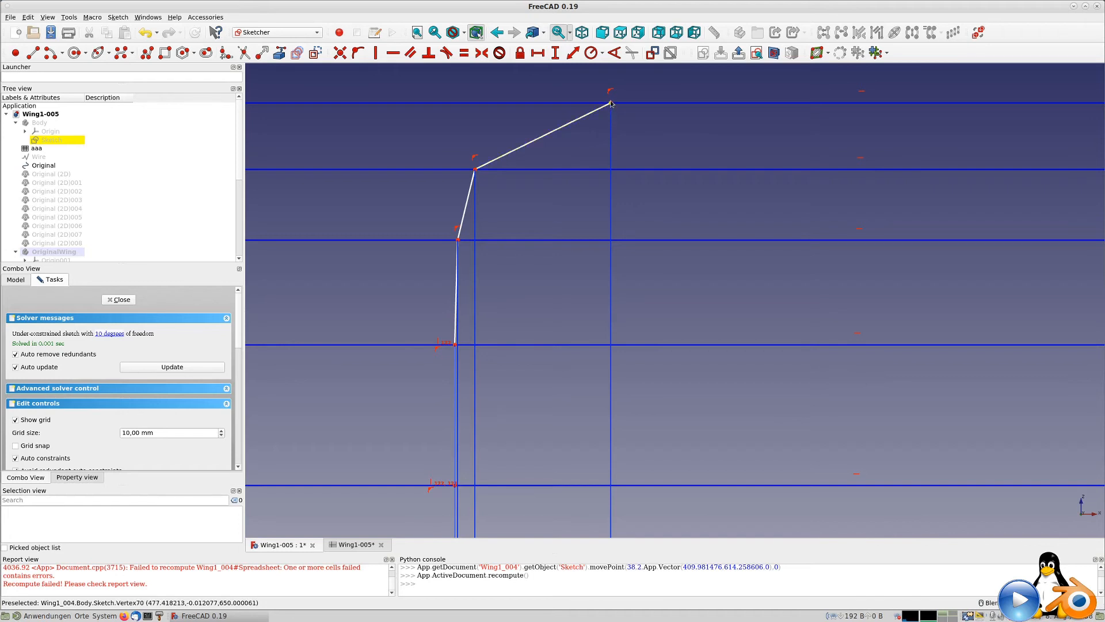
left_click_drag(611, 103, 522, 136)
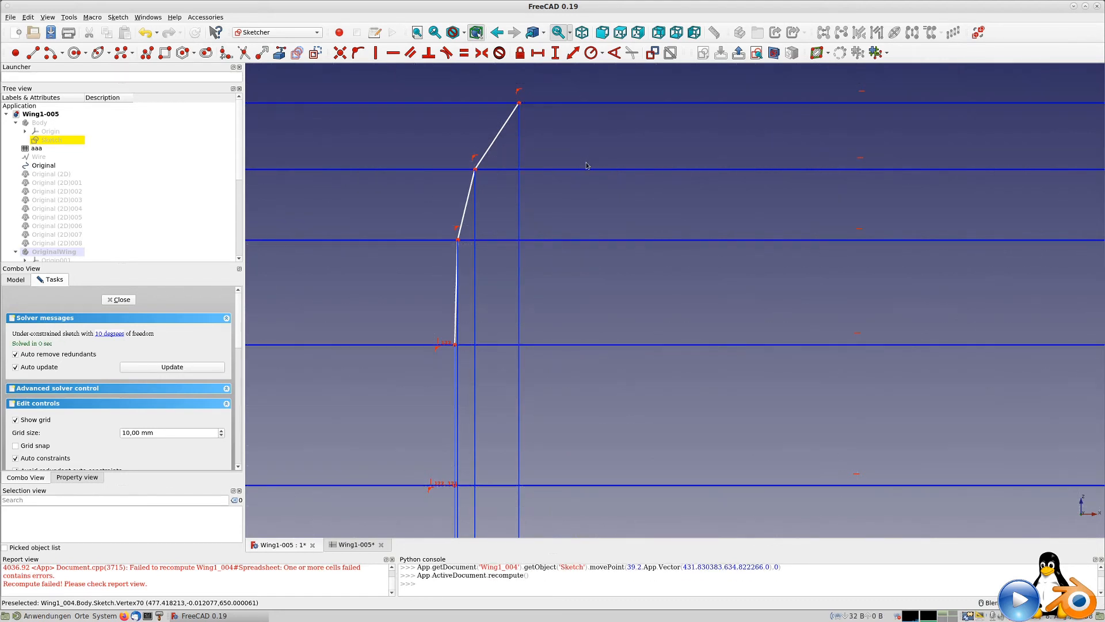
scroll(587, 166, "down", 4)
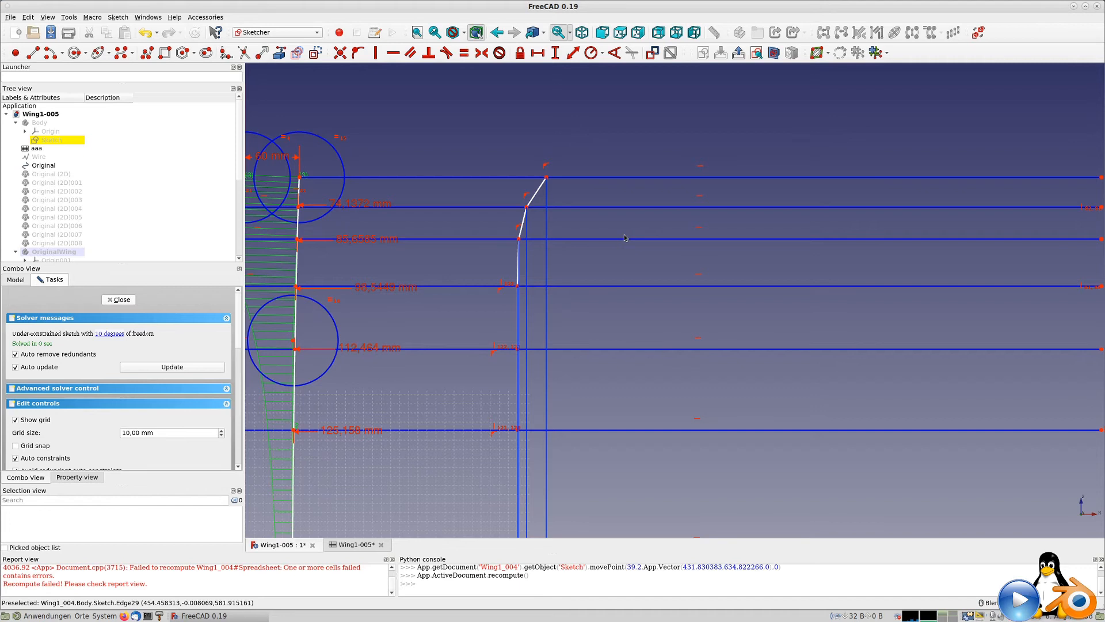
key("Escape")
middle_click_drag(467, 385, 478, 364)
middle_click_drag(462, 373, 424, 375)
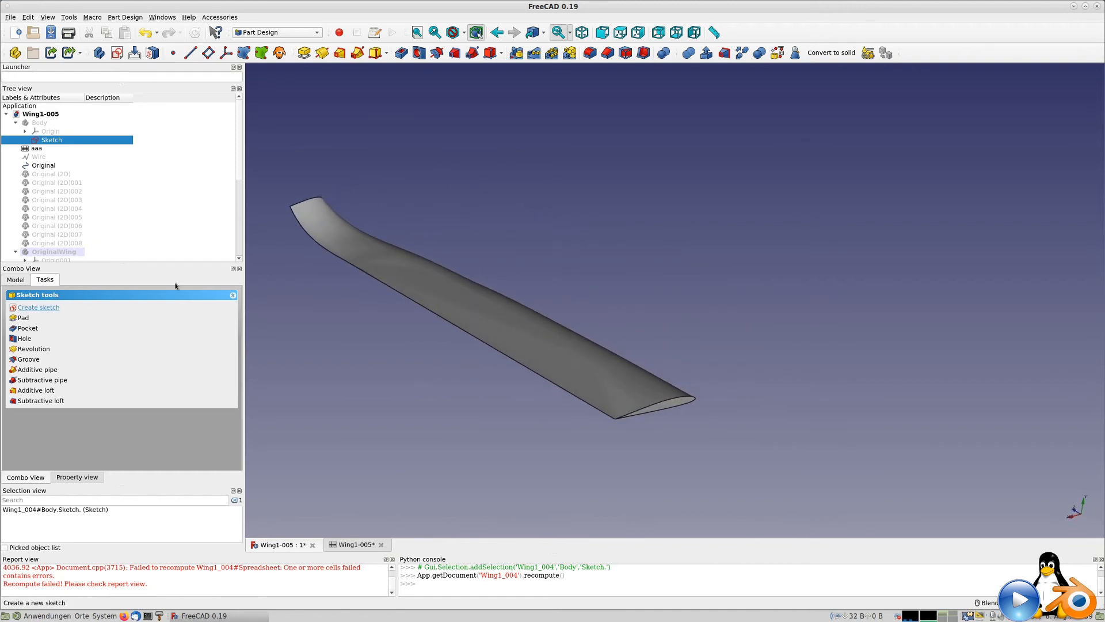
Step: Show the Rib-Cutter body and Sketch012, the sketch beneath its first pad
scroll(56, 215, "down", 6)
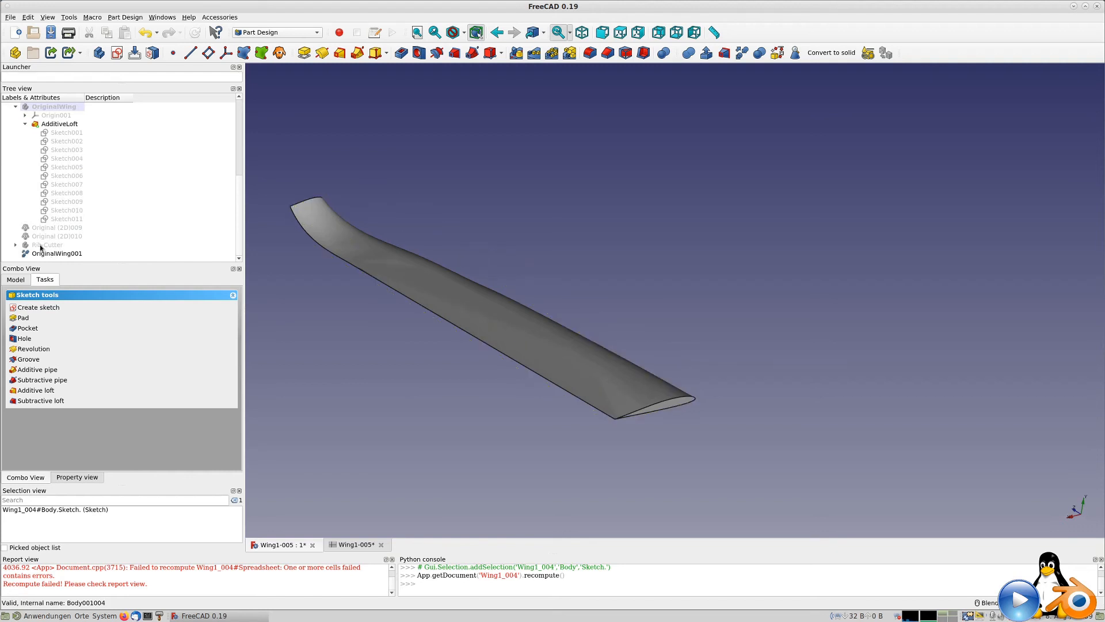
left_click(16, 245)
scroll(112, 231, "down", 2)
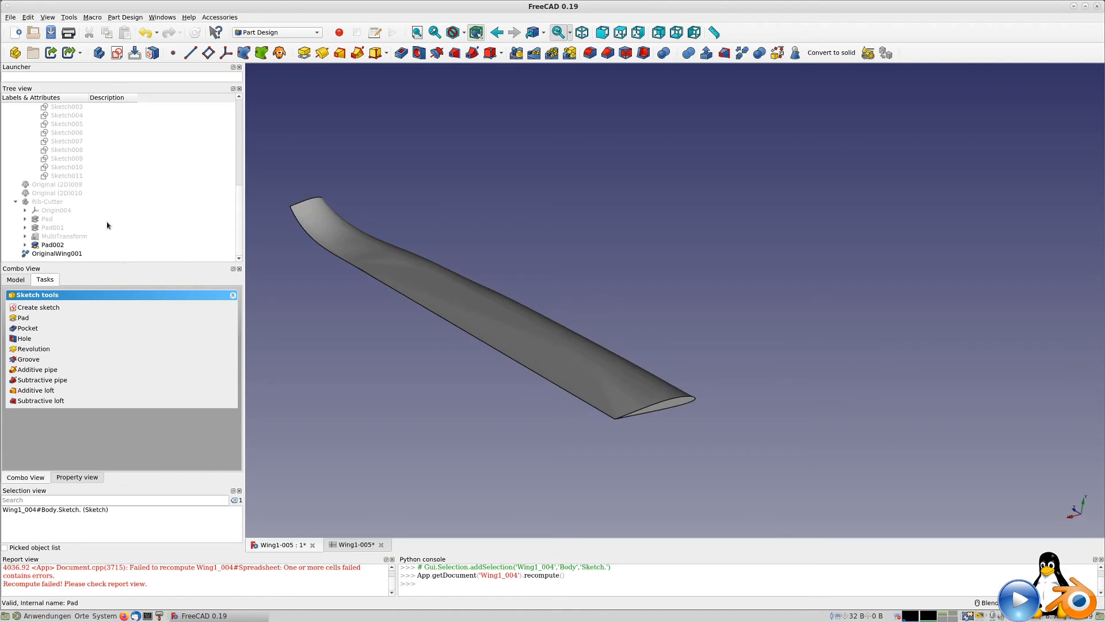
left_click(25, 219)
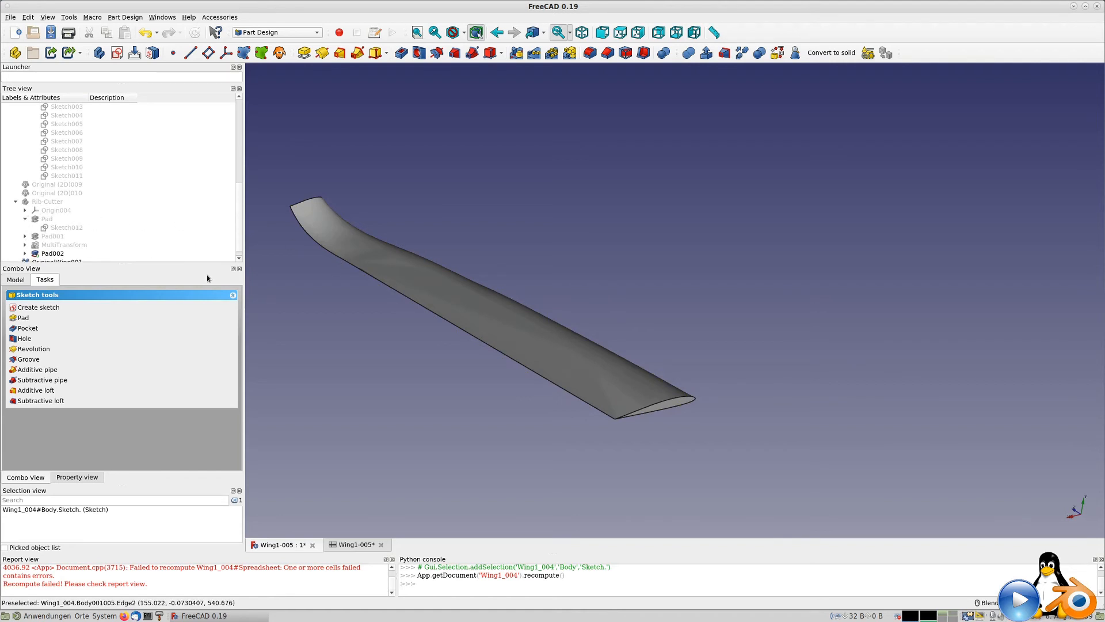
left_click(66, 228)
key("space")
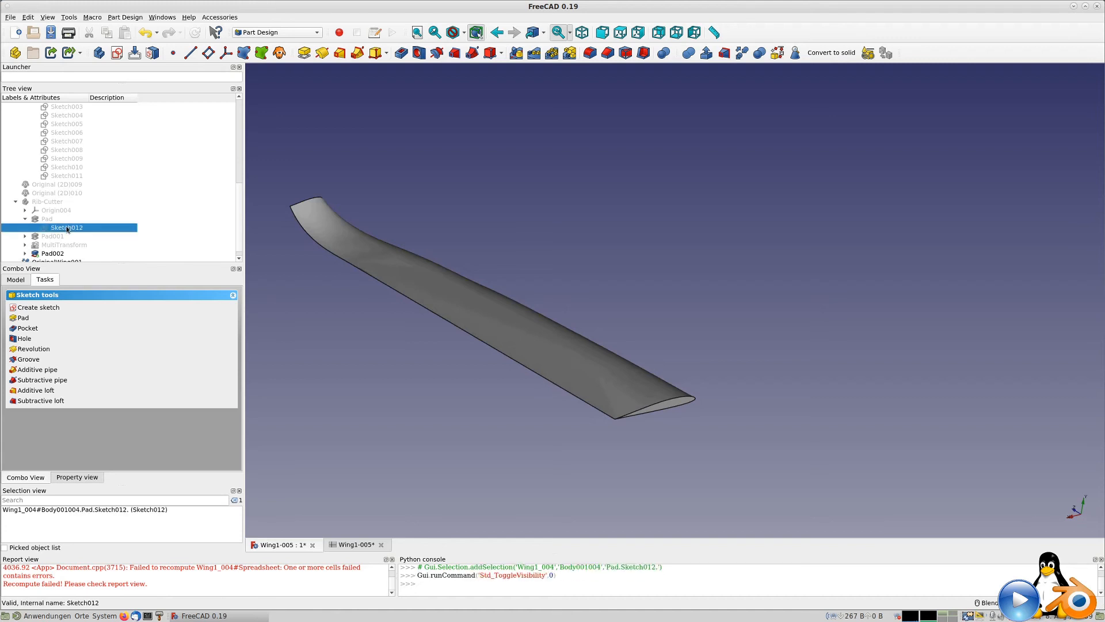
left_click(45, 202)
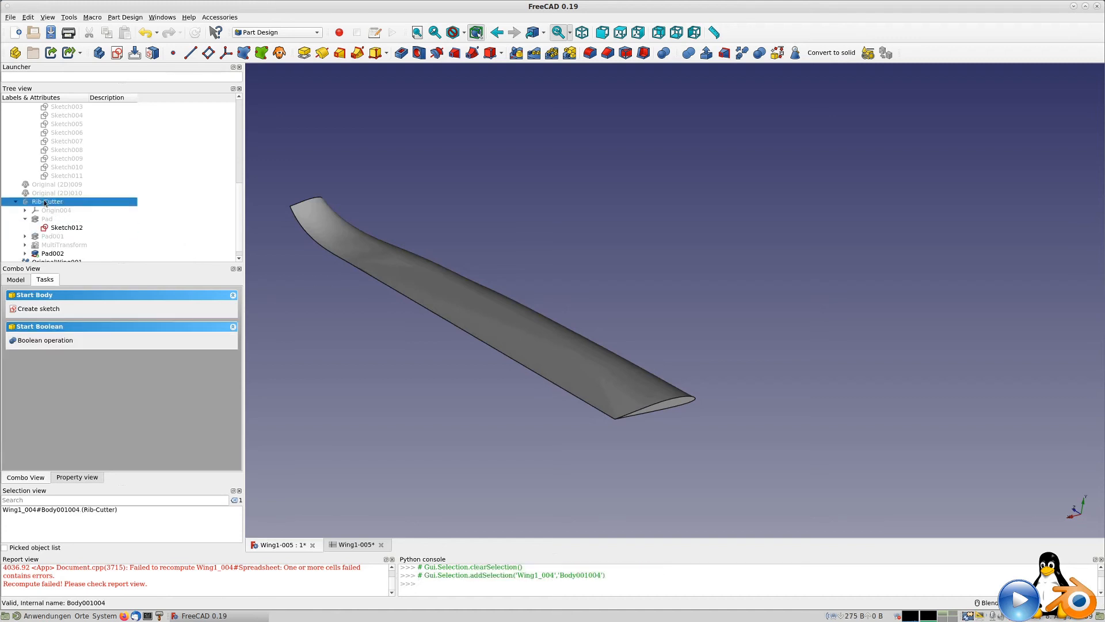
key("space")
scroll(564, 250, "down", 3)
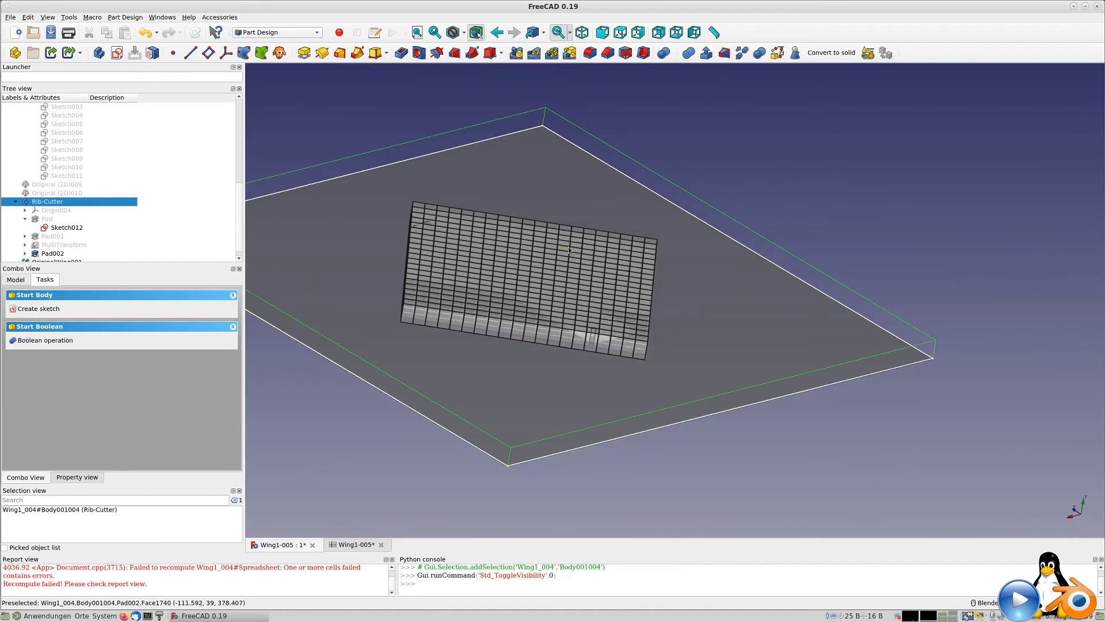
Step: Open Pad001 of the Rib-Cutter and compare its height with the wing in front and top views
left_click(27, 238)
left_click(52, 237)
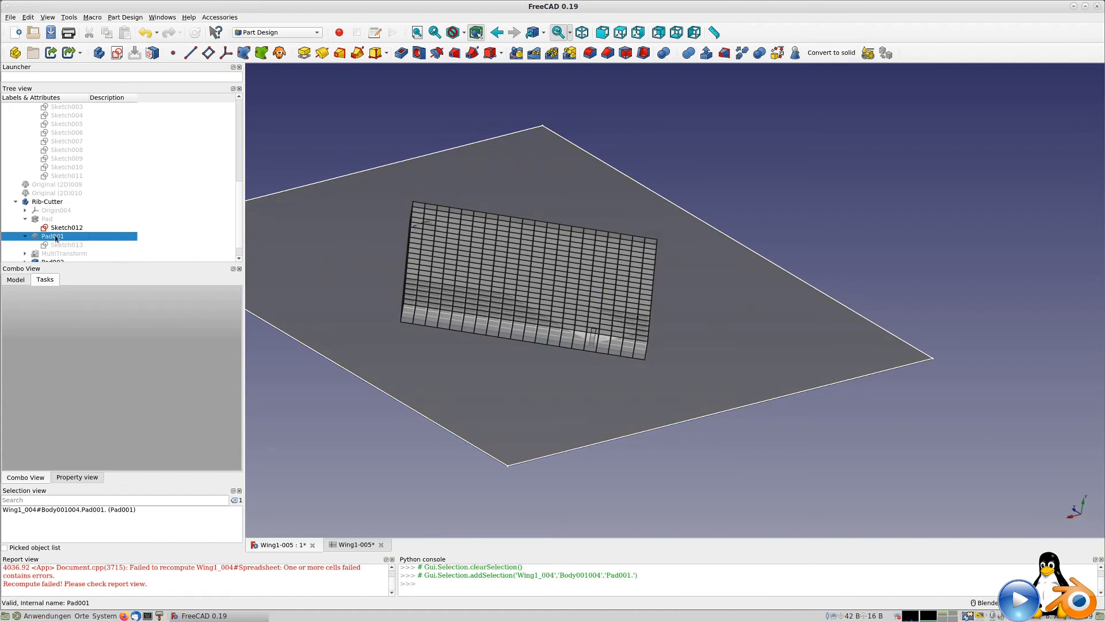
double_click(53, 237)
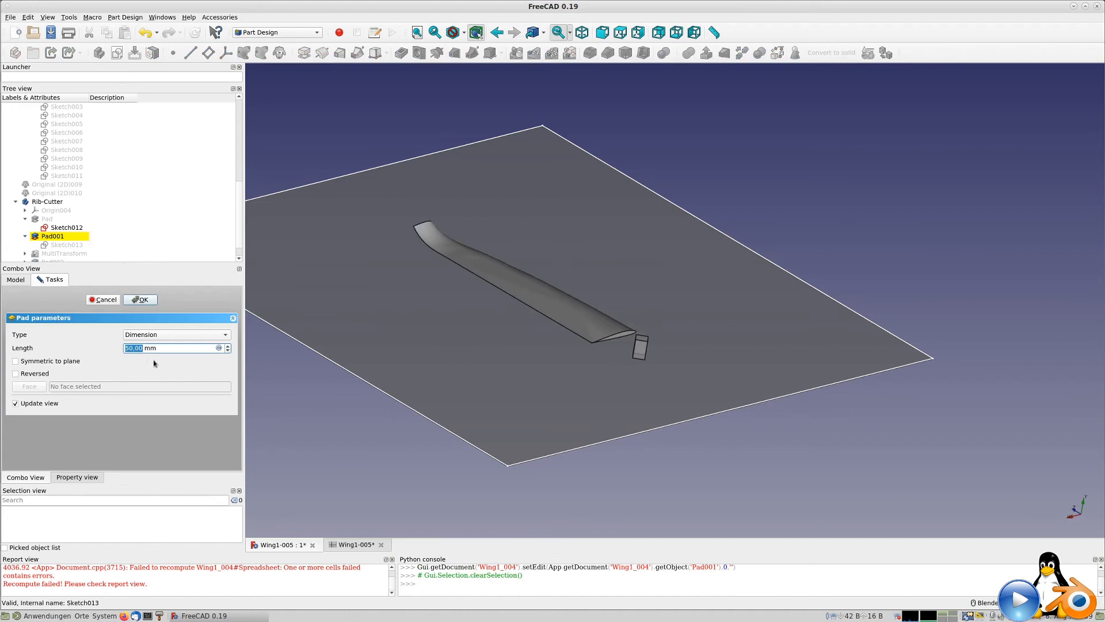
middle_click_drag(748, 399, 706, 340)
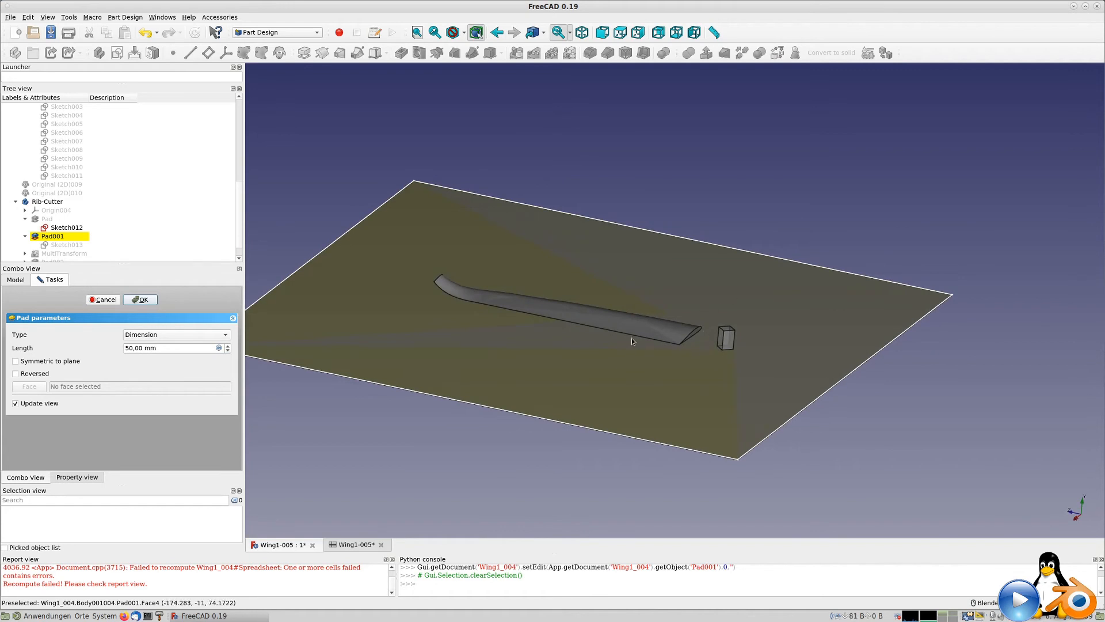
key("1")
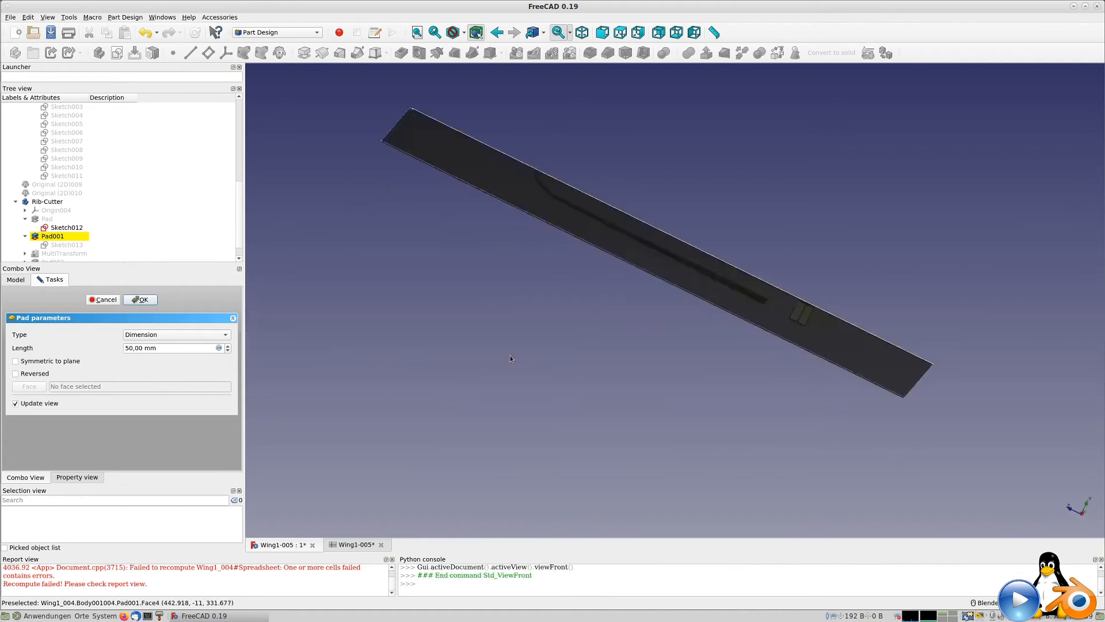
key("2")
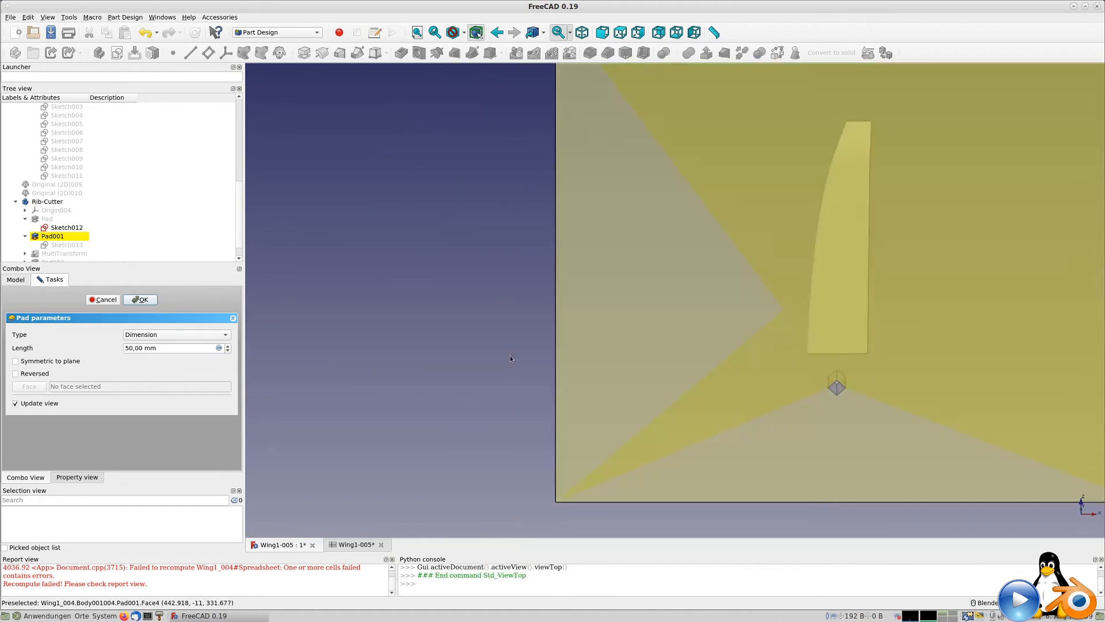
scroll(855, 254, "up", 5)
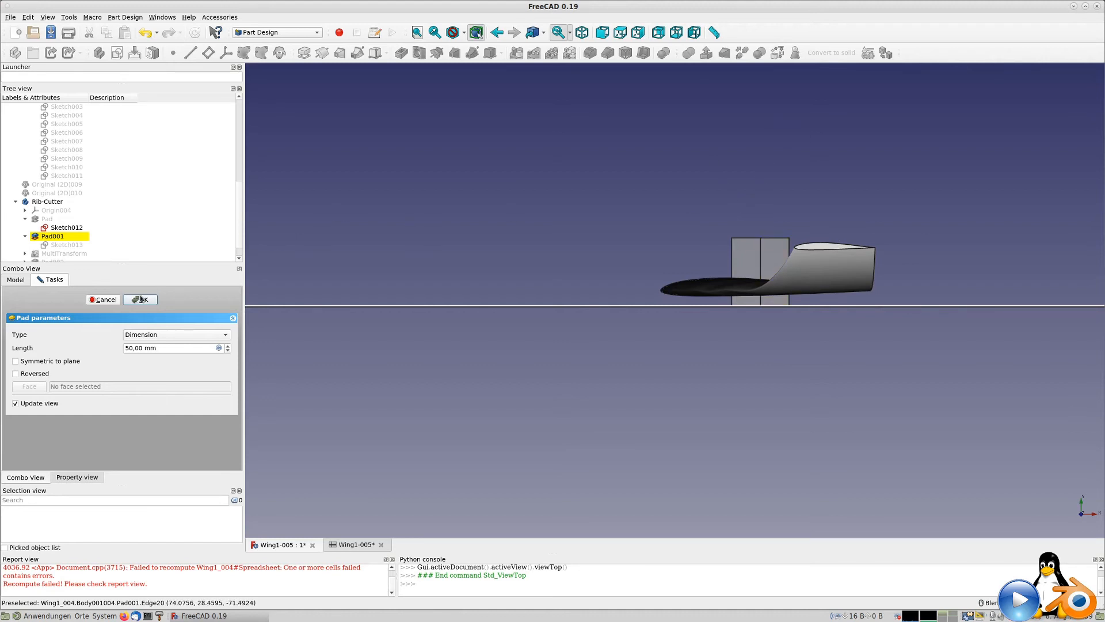
left_click(111, 300)
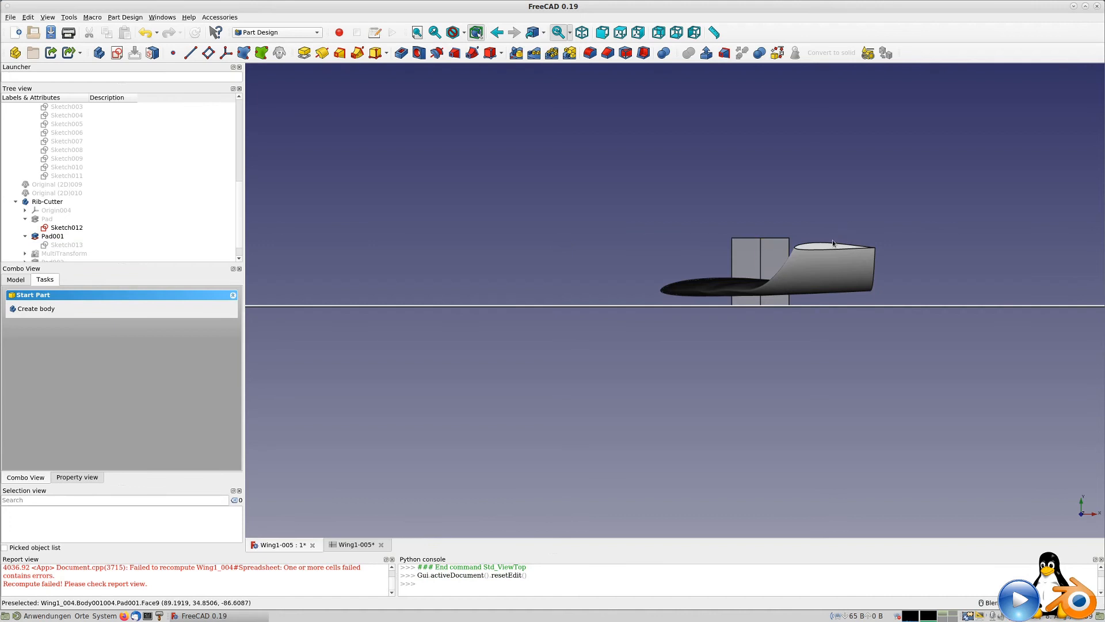
Step: Set the length of the Rib-Cutter's Pad001 to 100 mm
double_click(53, 236)
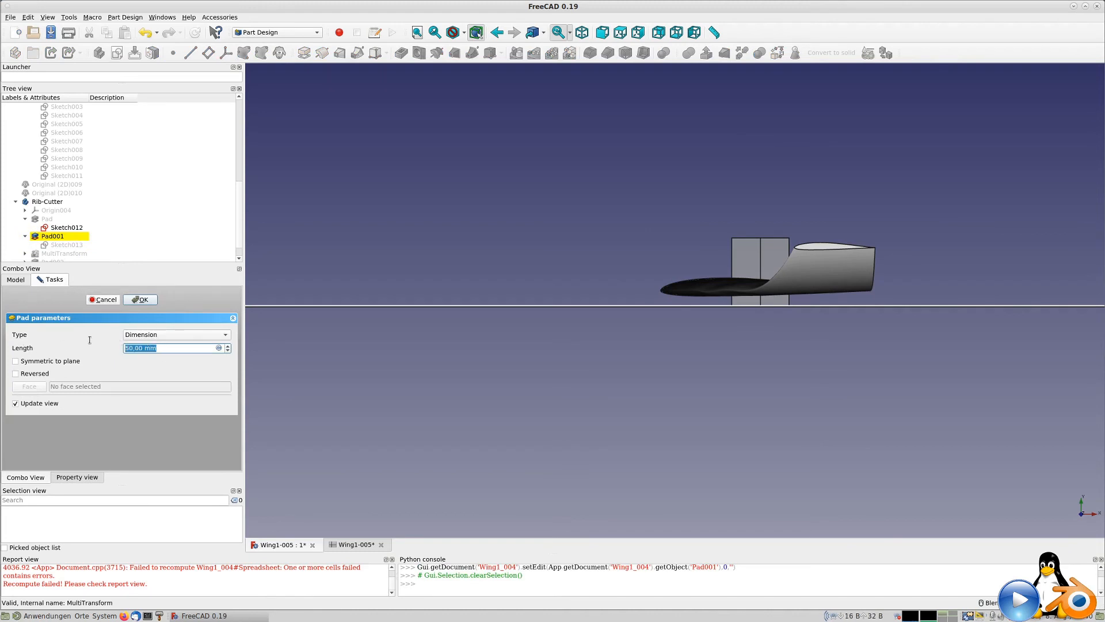
type("100")
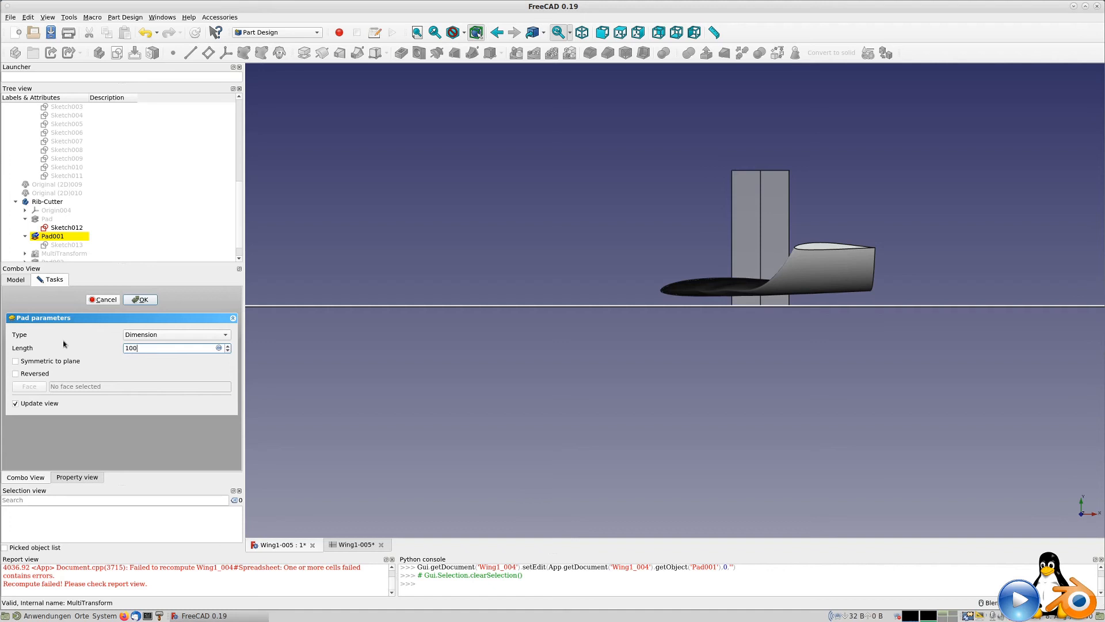
left_click(144, 300)
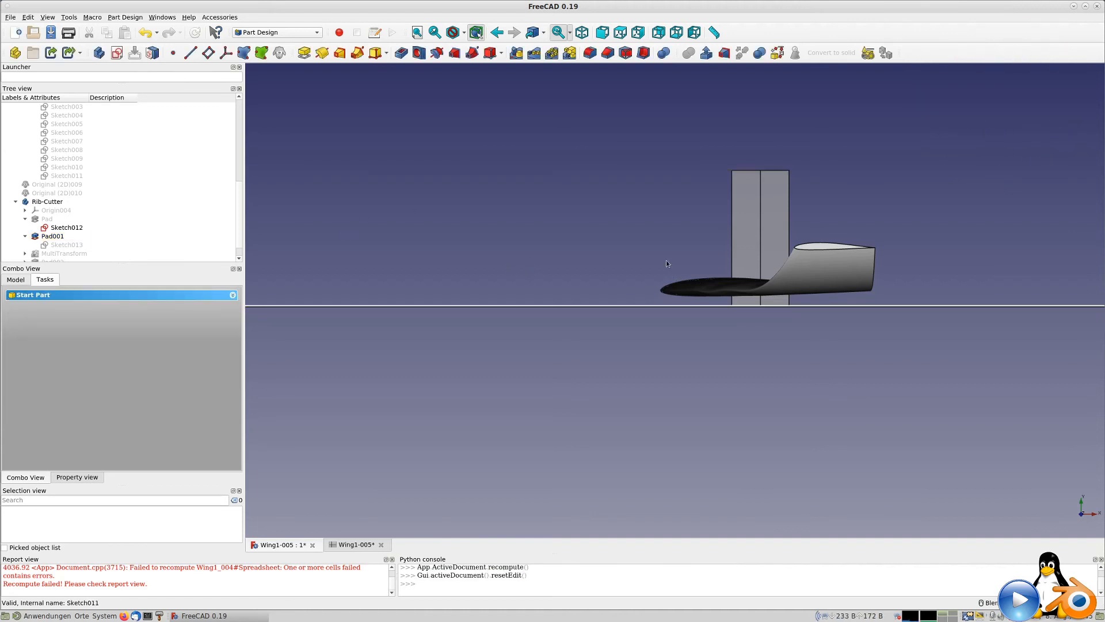
scroll(628, 244, "down", 4)
middle_click_drag(626, 244, 637, 270)
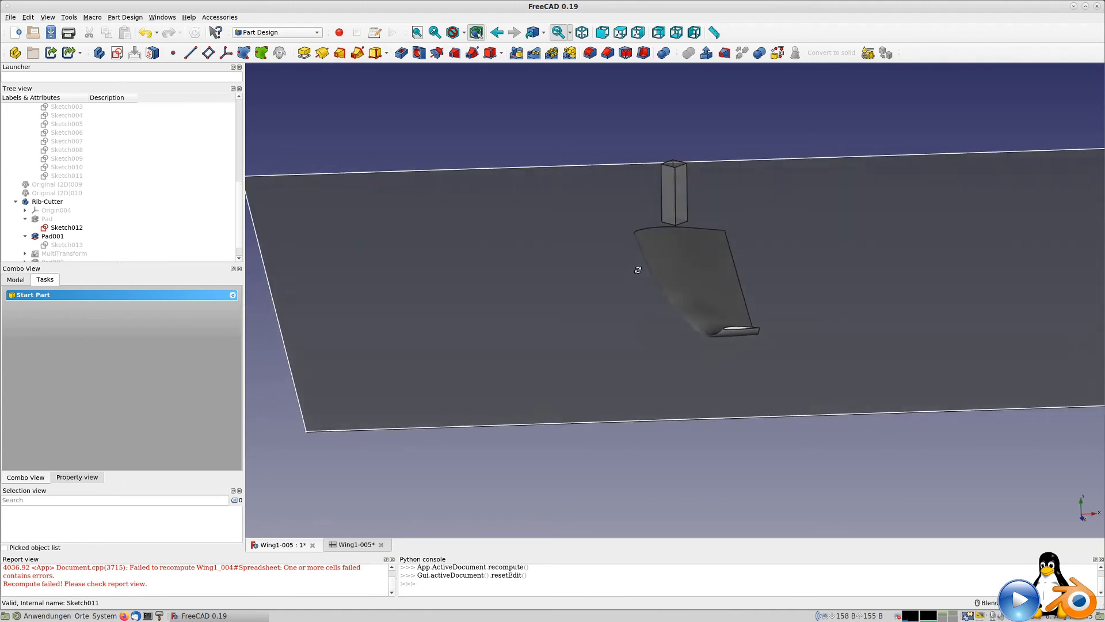
Step: Show the Rib-Cutter's Pad002 and set its length to 100 mm
scroll(85, 238, "down", 1)
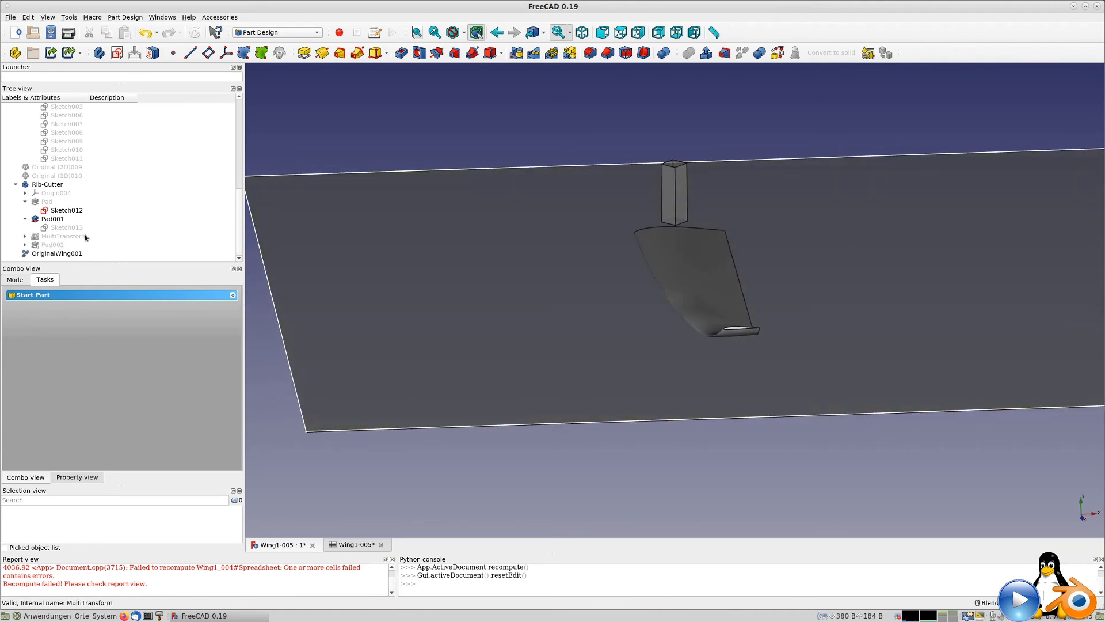
left_click(49, 245)
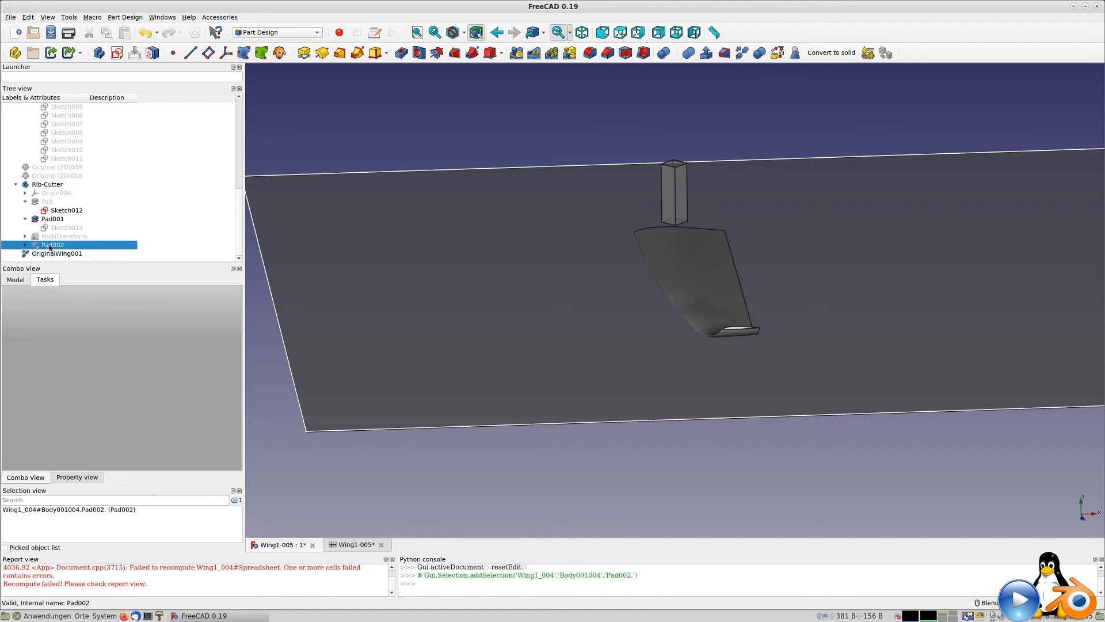
key("space")
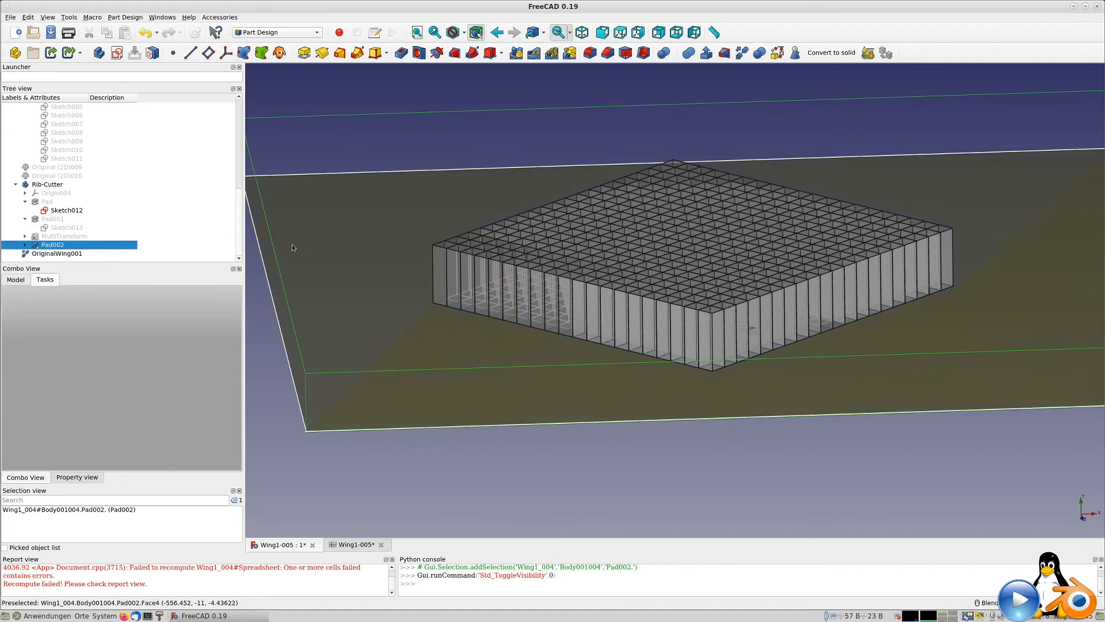
mouse_move(621, 321)
middle_mouse_down()
mouse_move(628, 343)
mouse_move(599, 323)
middle_mouse_up()
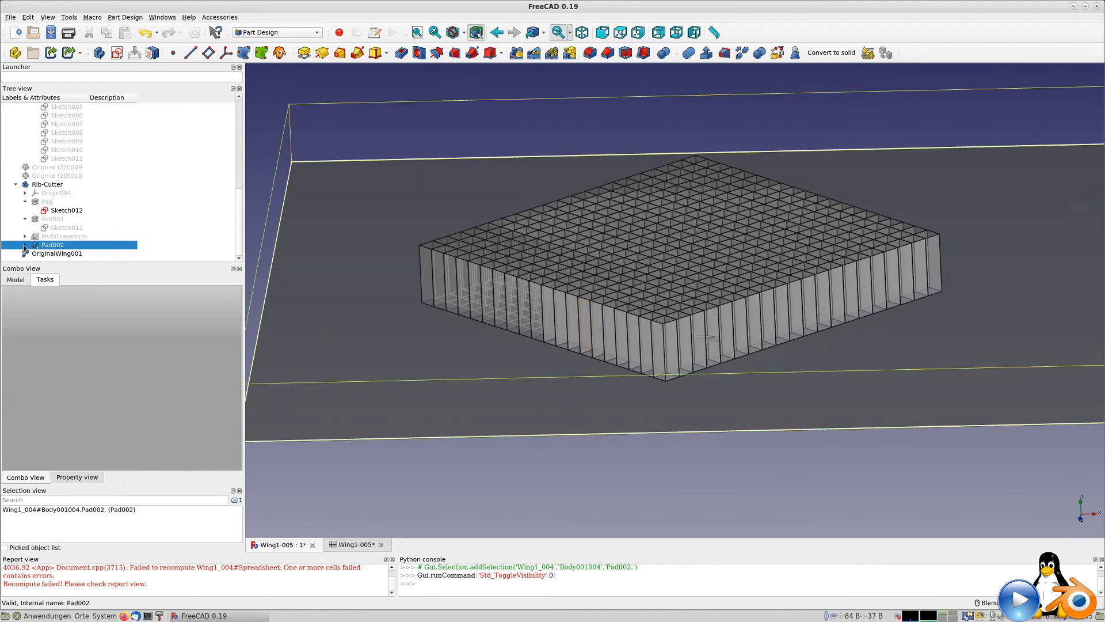
double_click(53, 246)
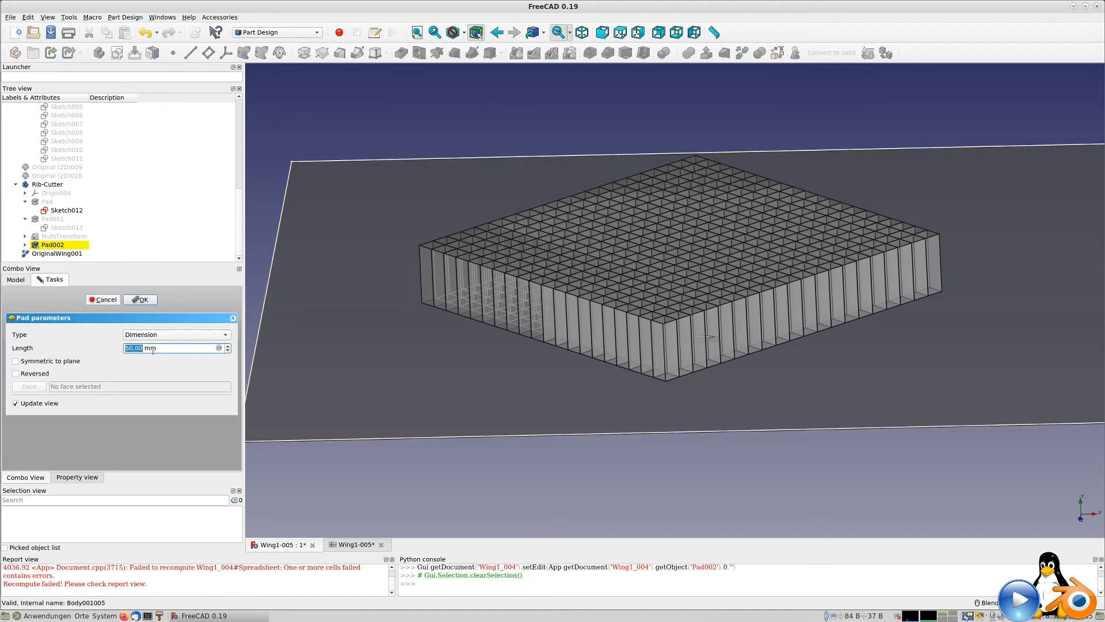
left_click_drag(164, 349, 42, 337)
type("100")
left_click(139, 300)
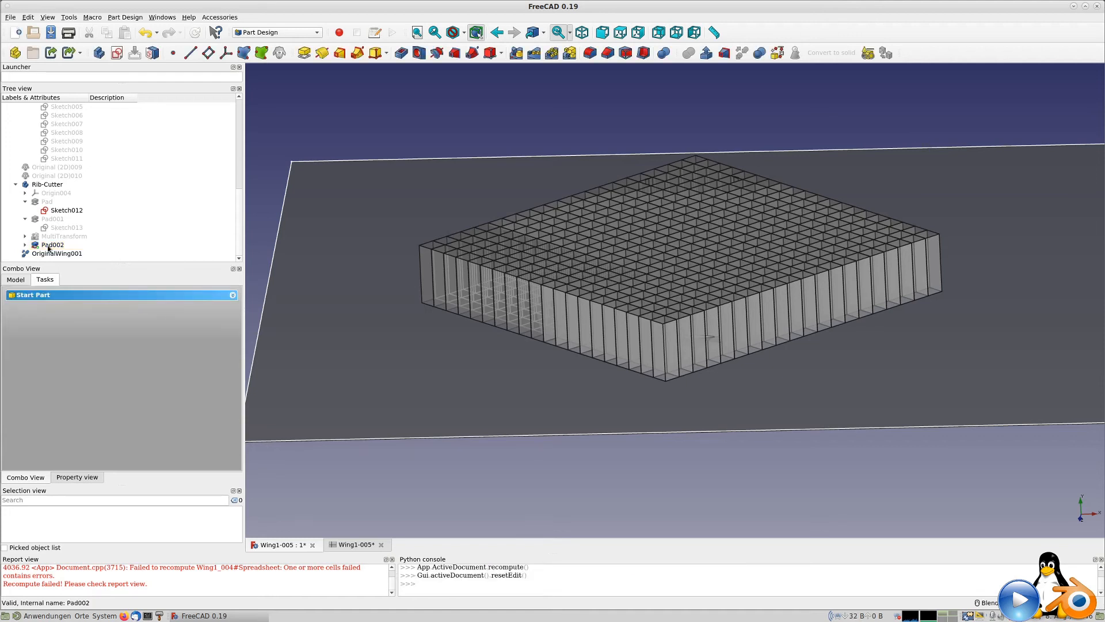
middle_click_drag(662, 341, 563, 382)
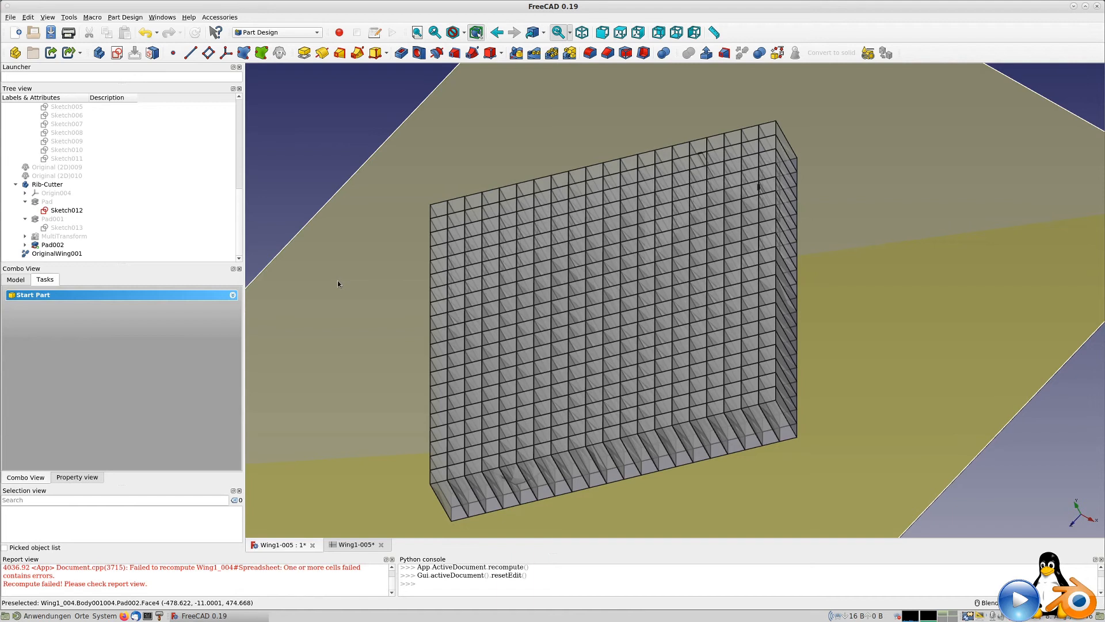
key("4")
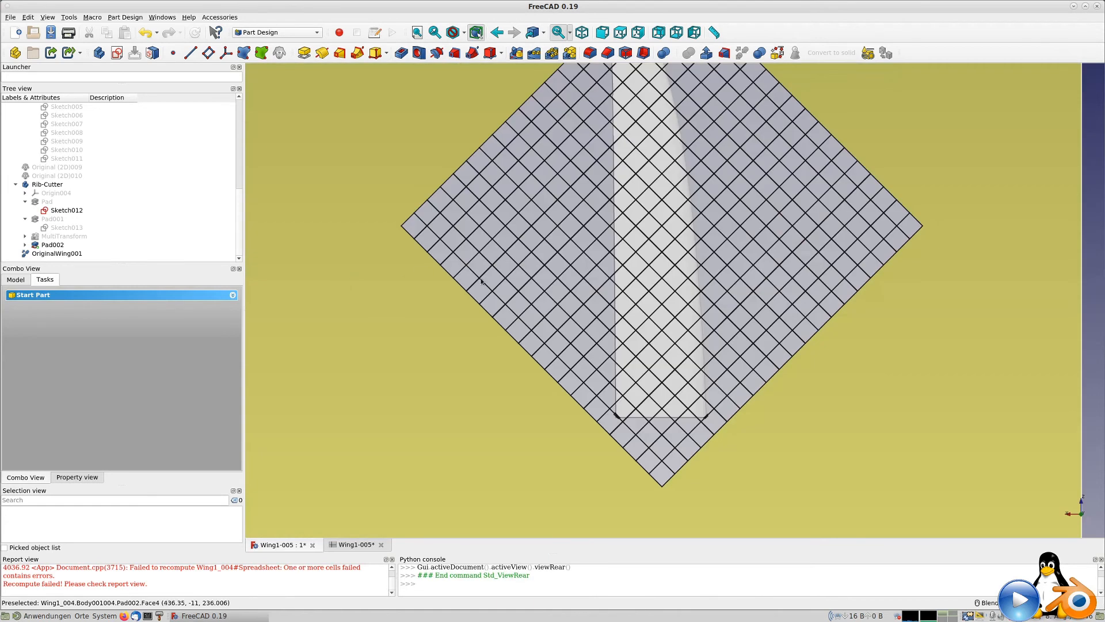
Step: Examine how far the Rib-Cutter grid covers the wing at its root and tip in the rear view
middle_click_drag(571, 280, 444, 342, "shift")
scroll(495, 426, "up", 5)
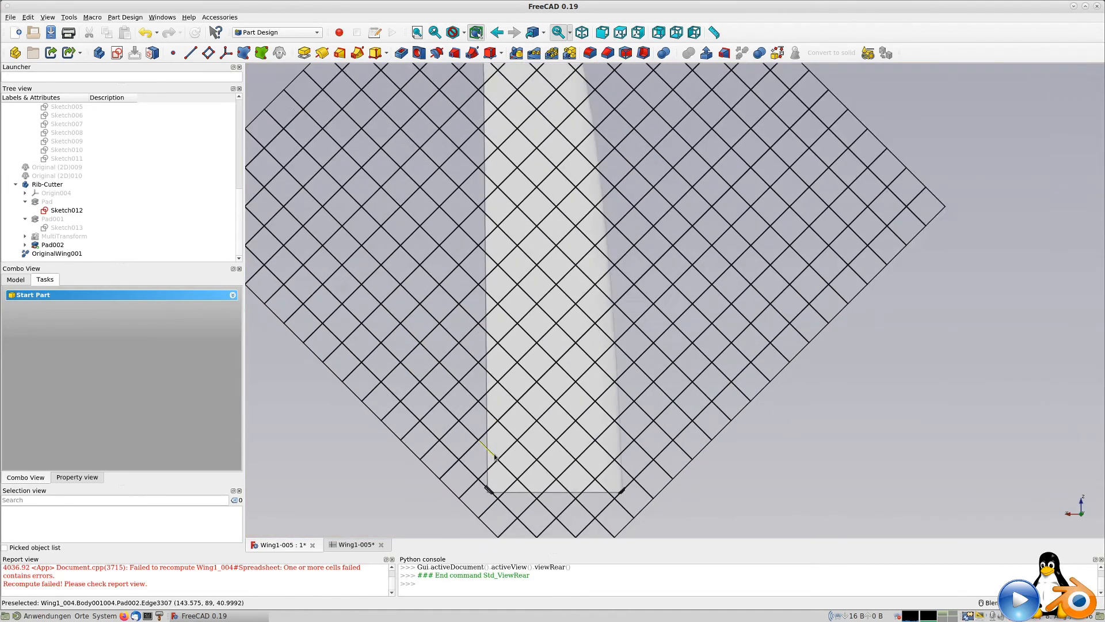
scroll(502, 471, "down", 2)
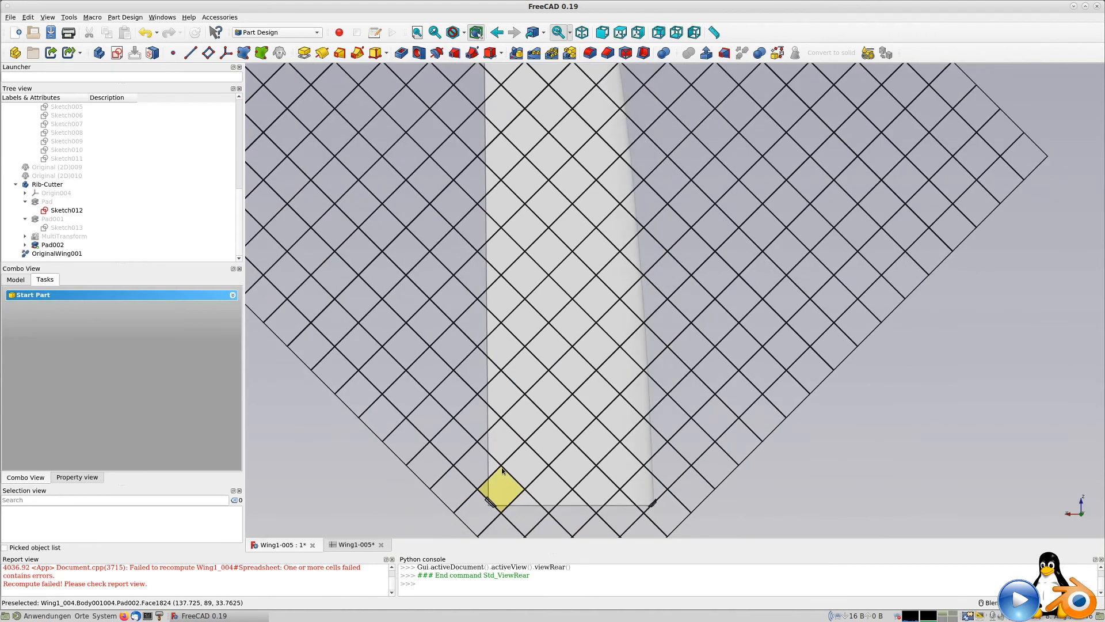
scroll(495, 495, "up", 5)
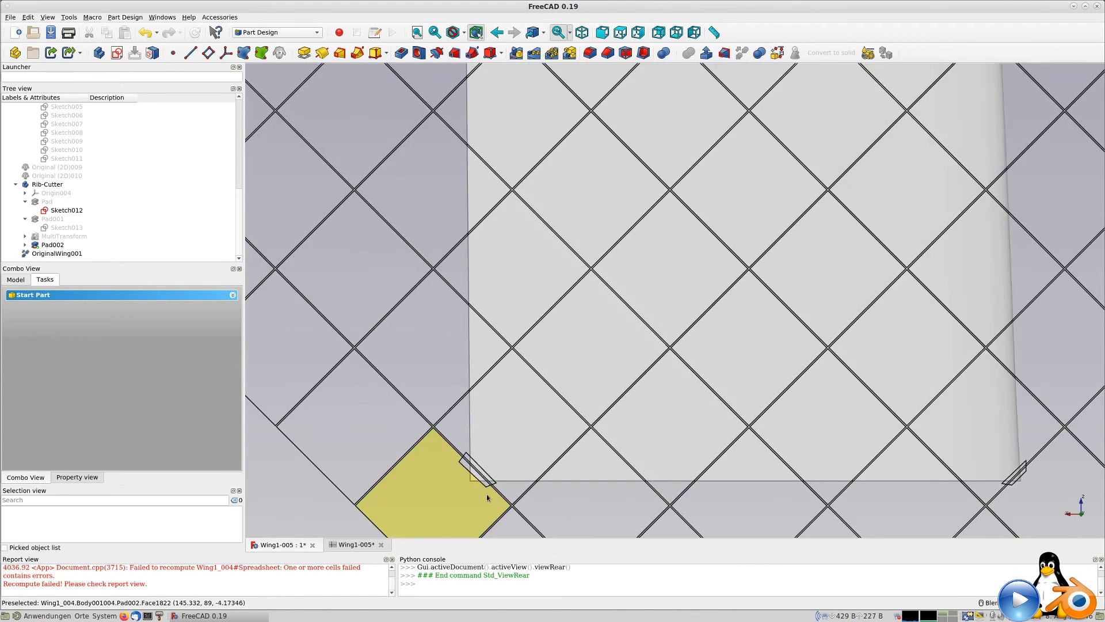
scroll(487, 497, "down", 3)
scroll(534, 492, "up", 3)
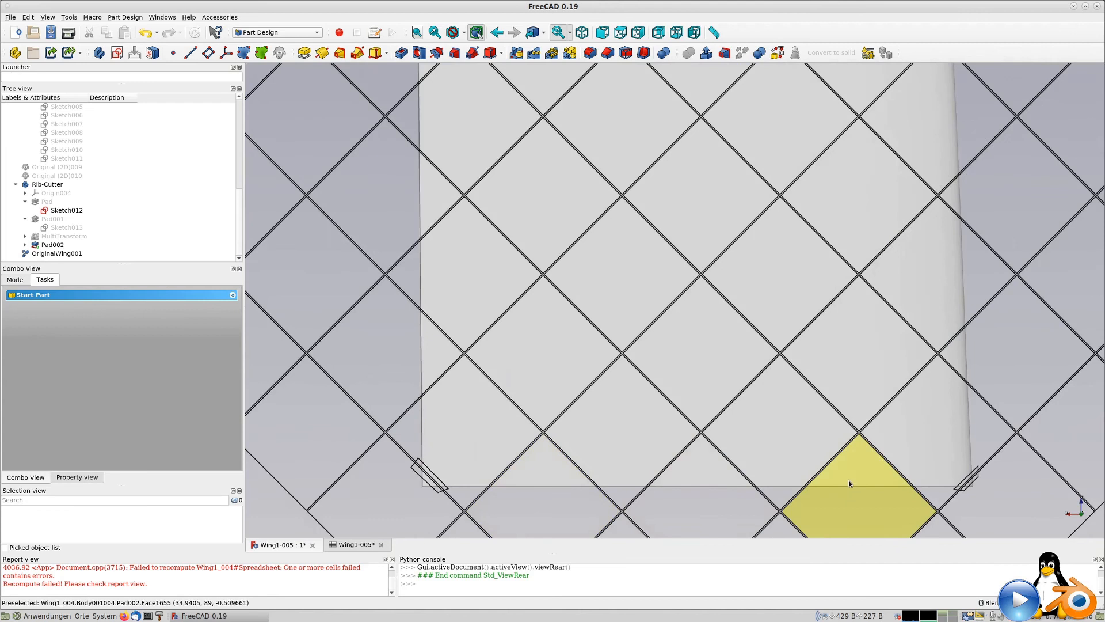
scroll(695, 210, "down", 5)
middle_click_drag(695, 210, 551, 514, "shift")
middle_click_drag(581, 214, 573, 518, "shift")
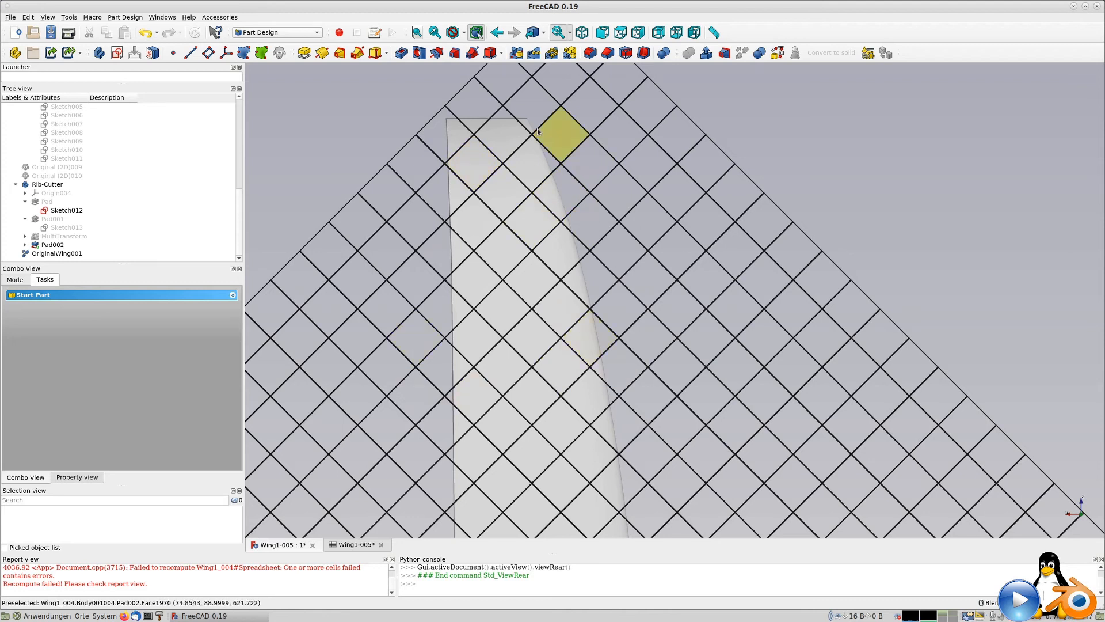
scroll(544, 358, "down", 7)
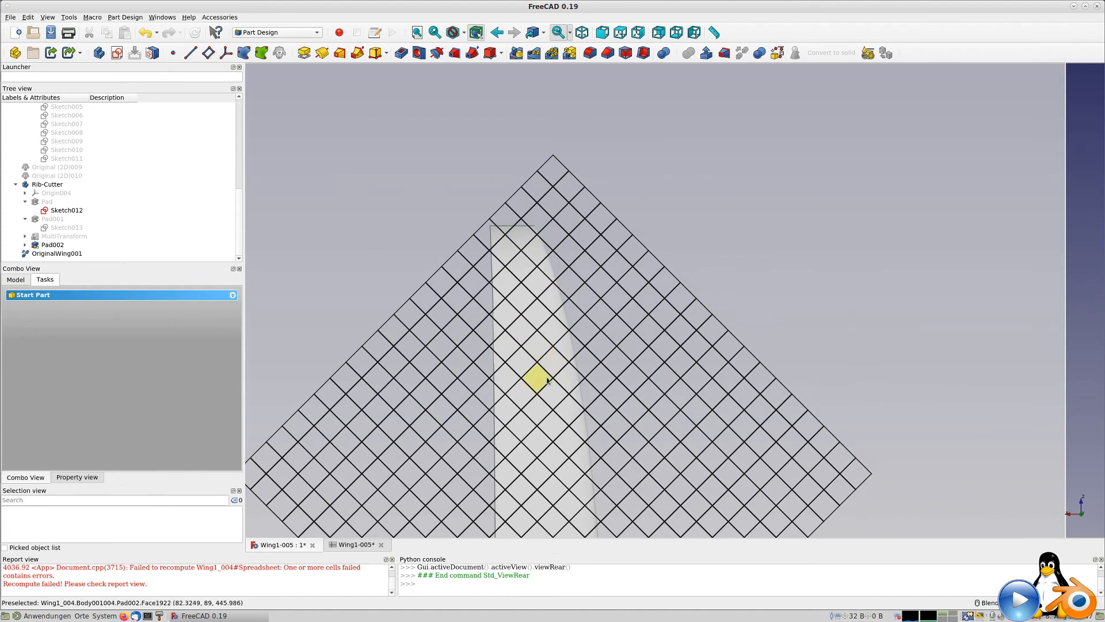
middle_click_drag(595, 457, 570, 347, "shift")
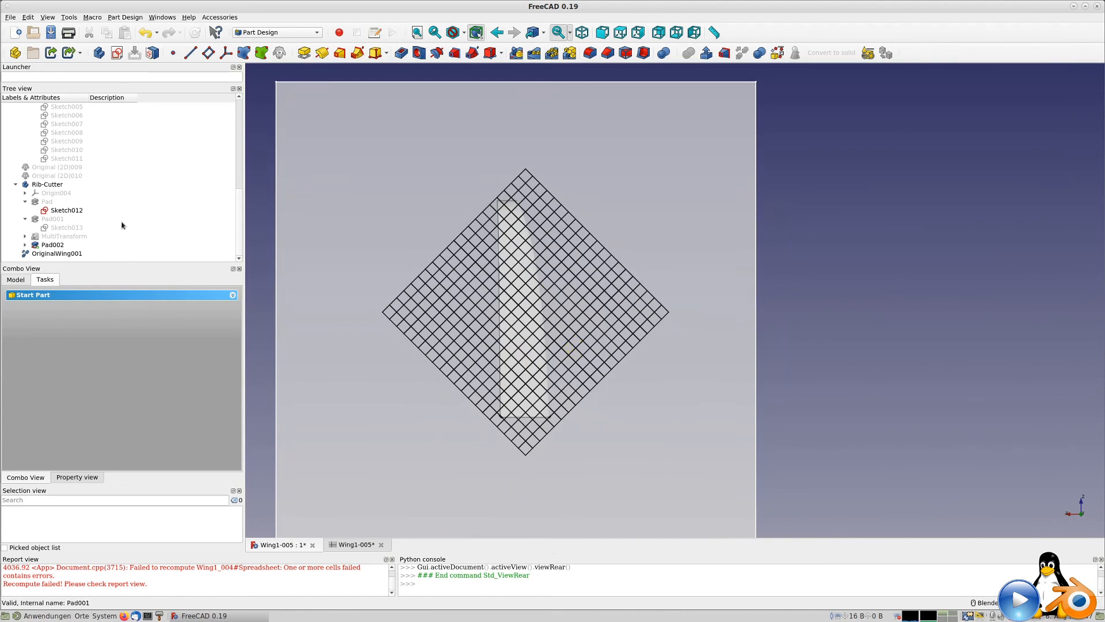
Step: Hide the Rib-Cutter, and create a new body named Skin from the OriginalWing001 clone
left_click(48, 185)
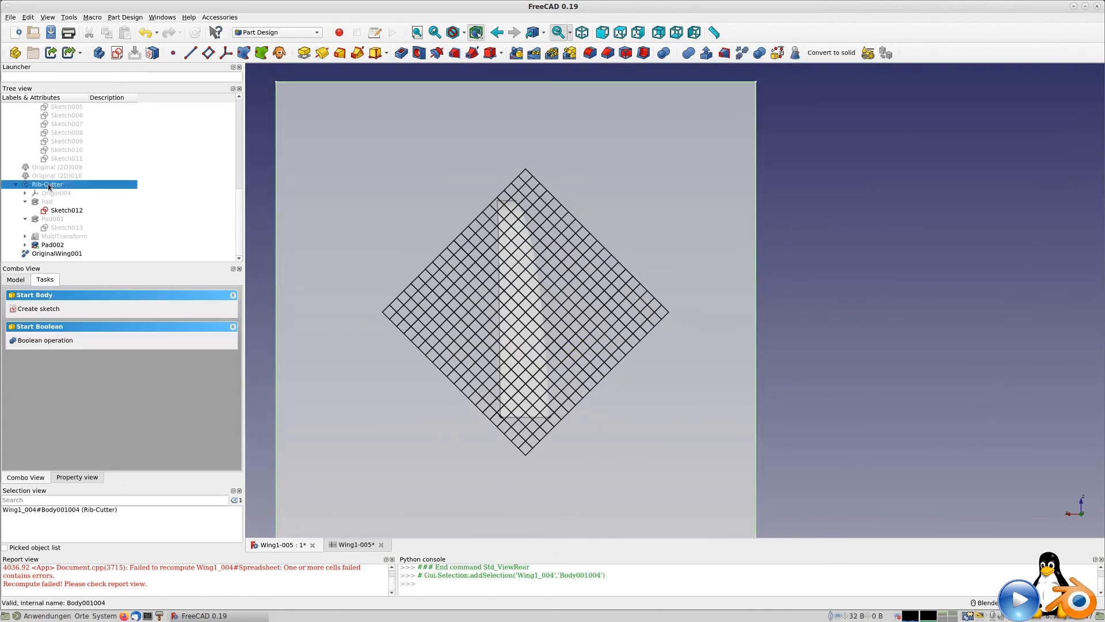
key("space")
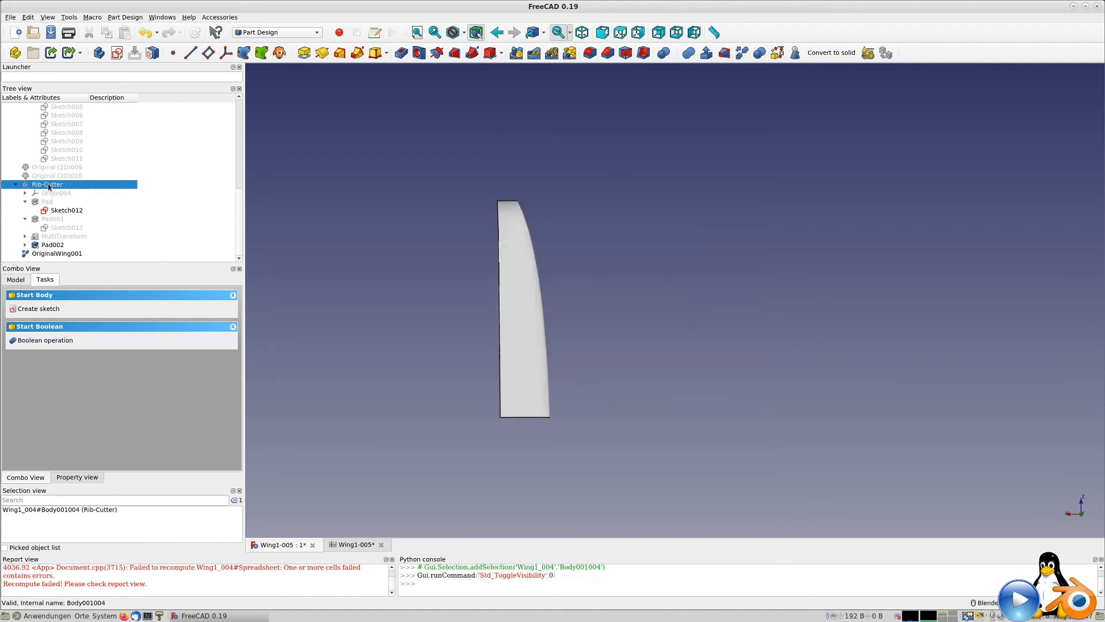
left_click(55, 257)
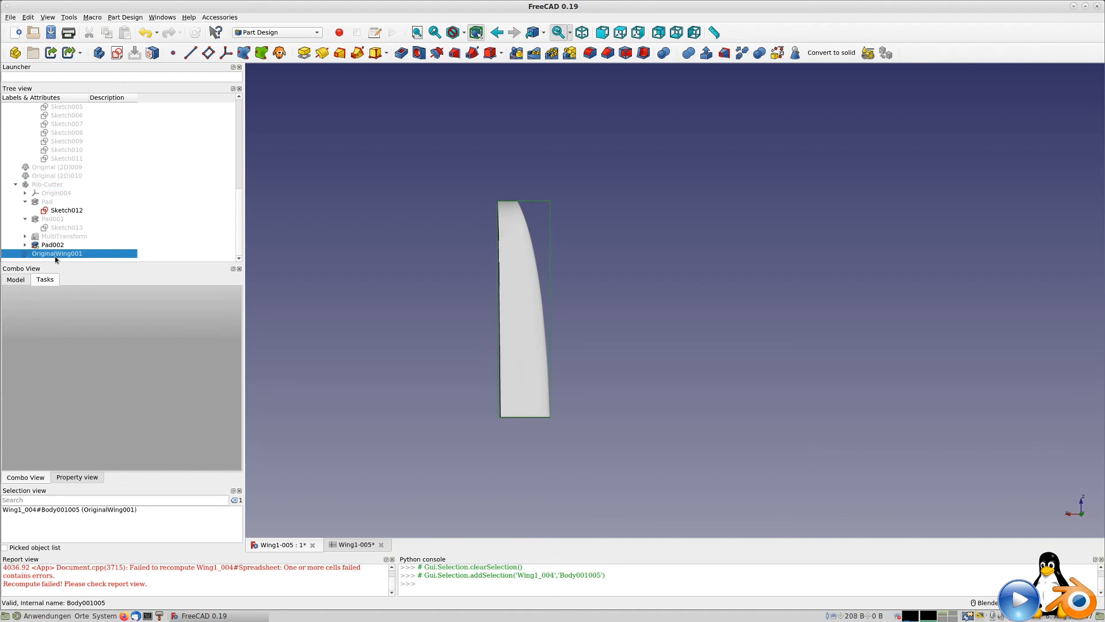
left_click(99, 53)
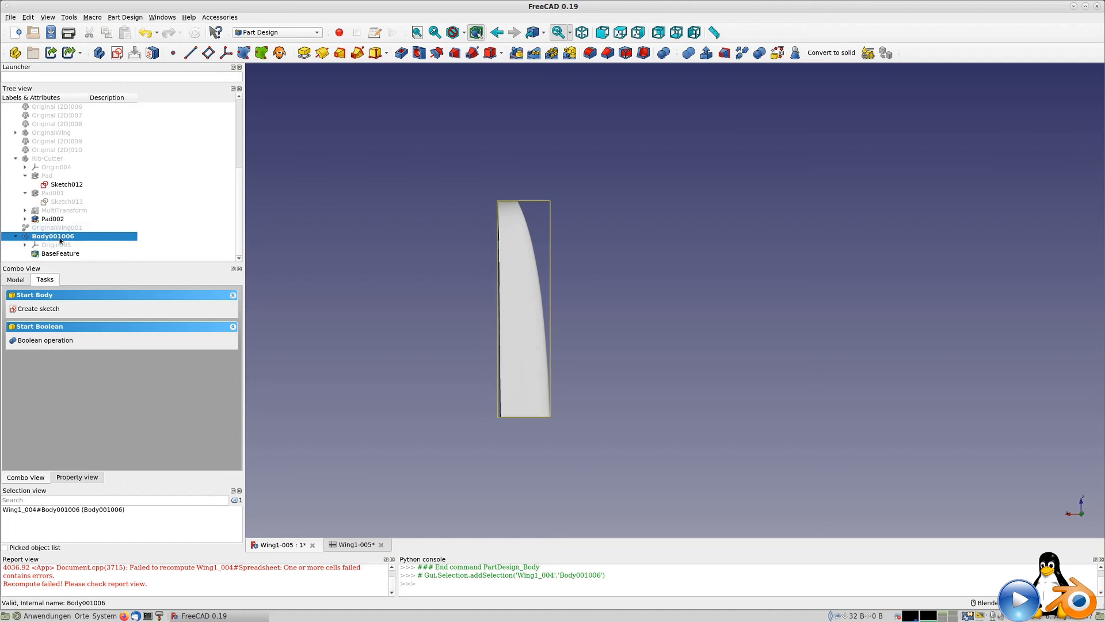
left_click(60, 237)
type("Skin")
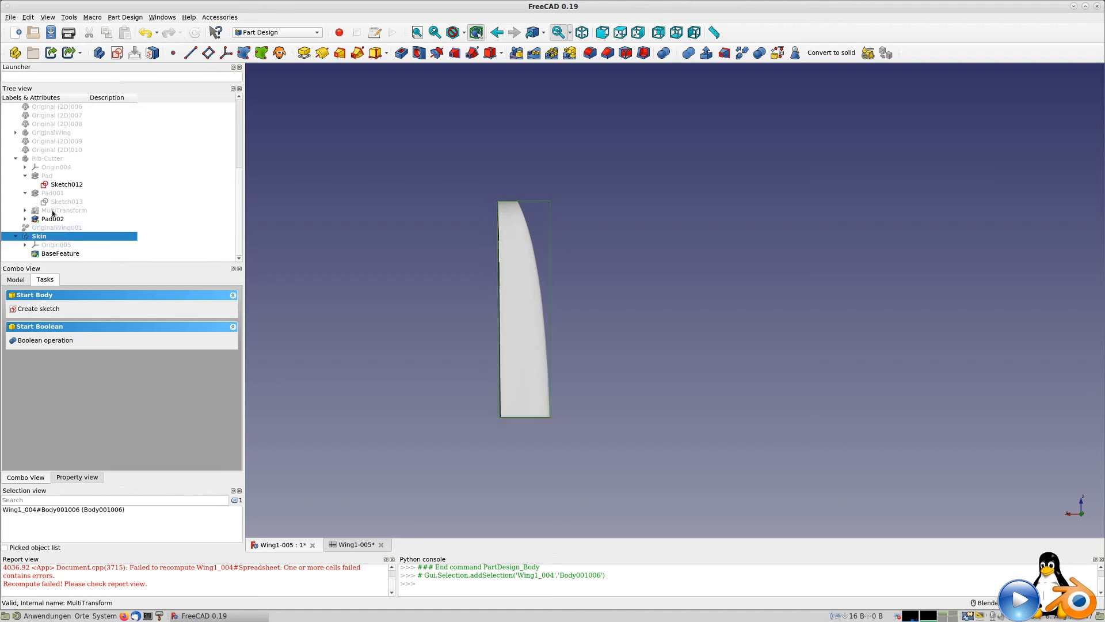
Step: Create a second body from the OriginalWing001 clone and name it Inner
left_click(55, 228)
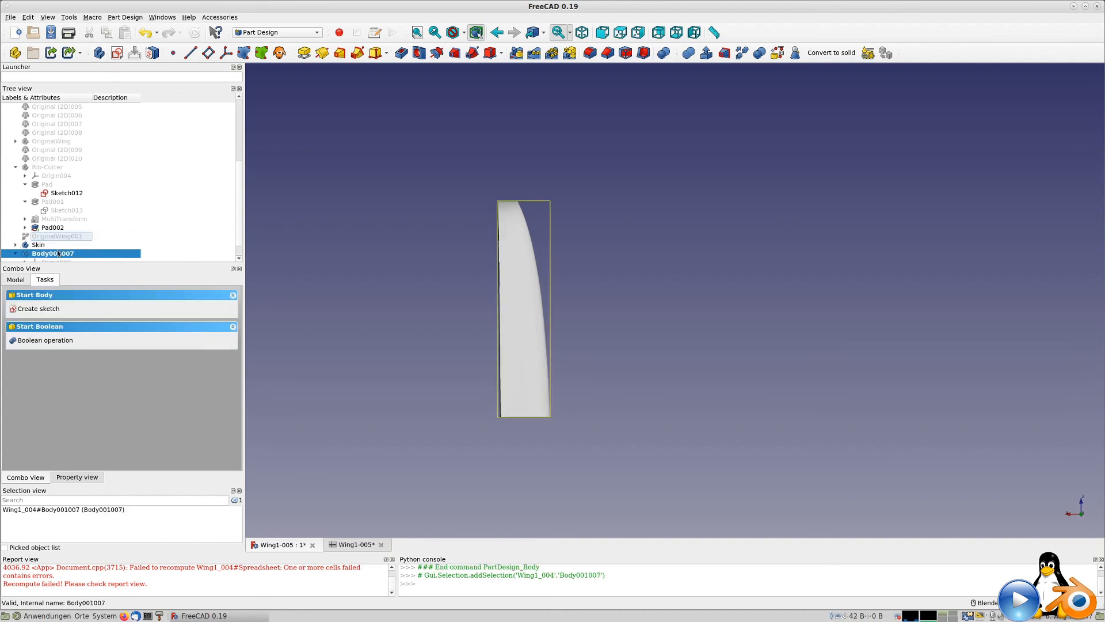
left_click(45, 238)
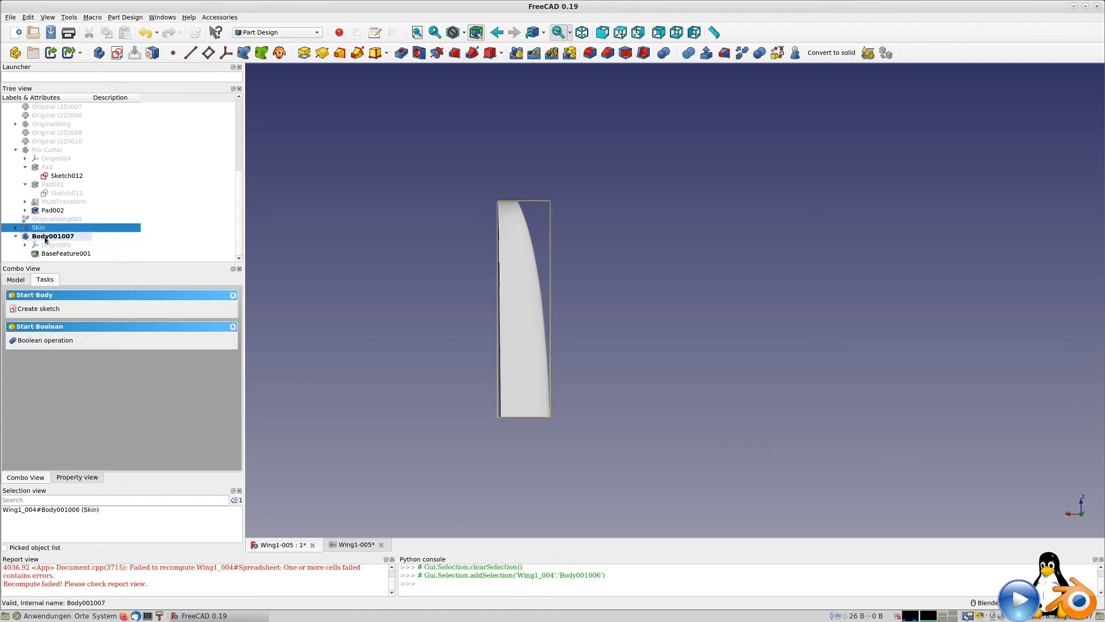
type("Inner")
key("Return")
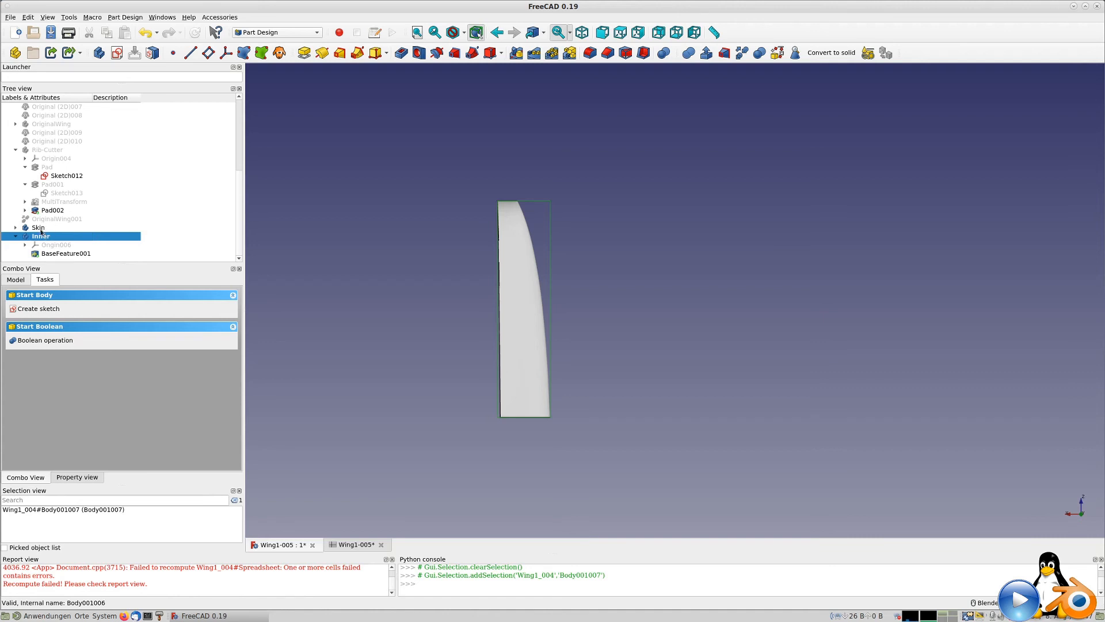
Step: Make the Skin body active and hide the Inner body
left_click(34, 229)
double_click(34, 229)
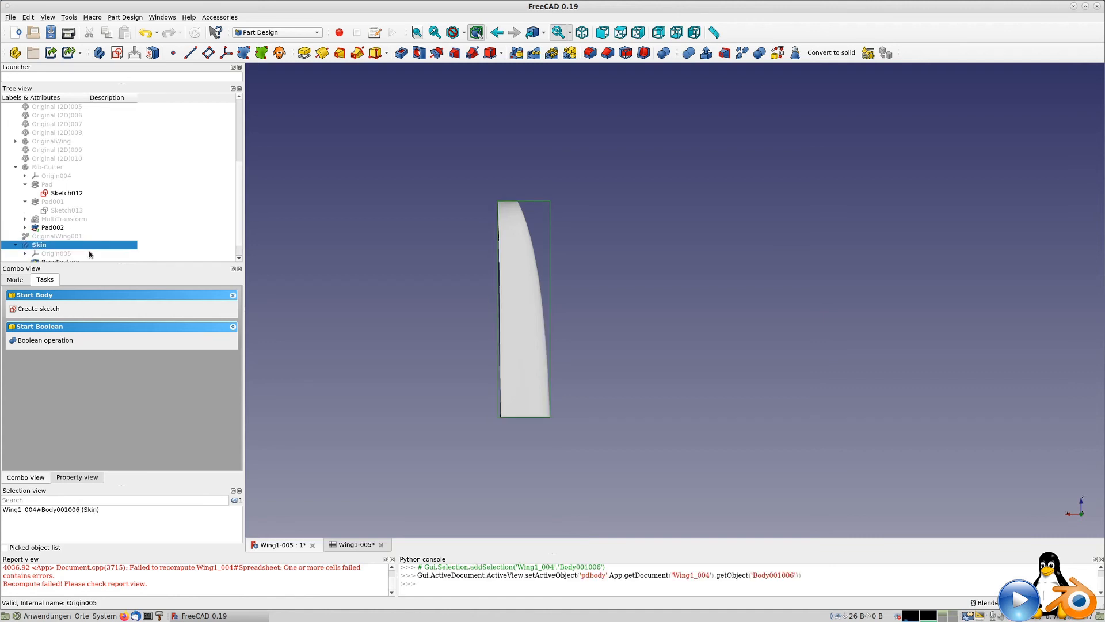
middle_click_drag(380, 298, 648, 286)
left_click(58, 253)
key("space")
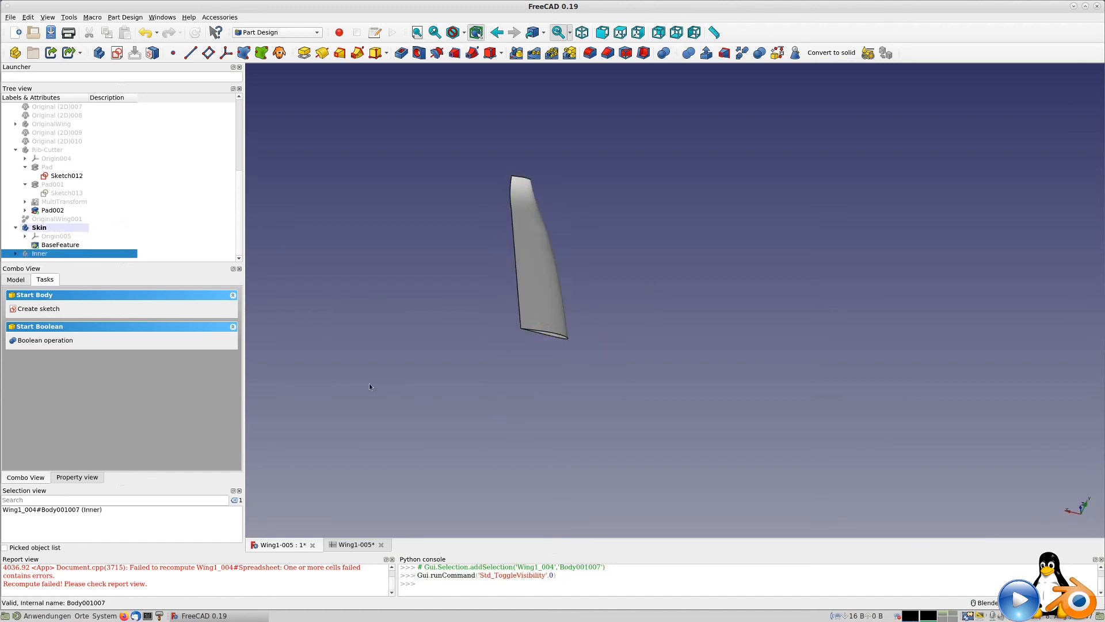
Step: Hollow the Skin body with a 0.4 mm Thickness, leaving the wing's root and tip end faces open
scroll(551, 334, "up", 3)
left_click(550, 338)
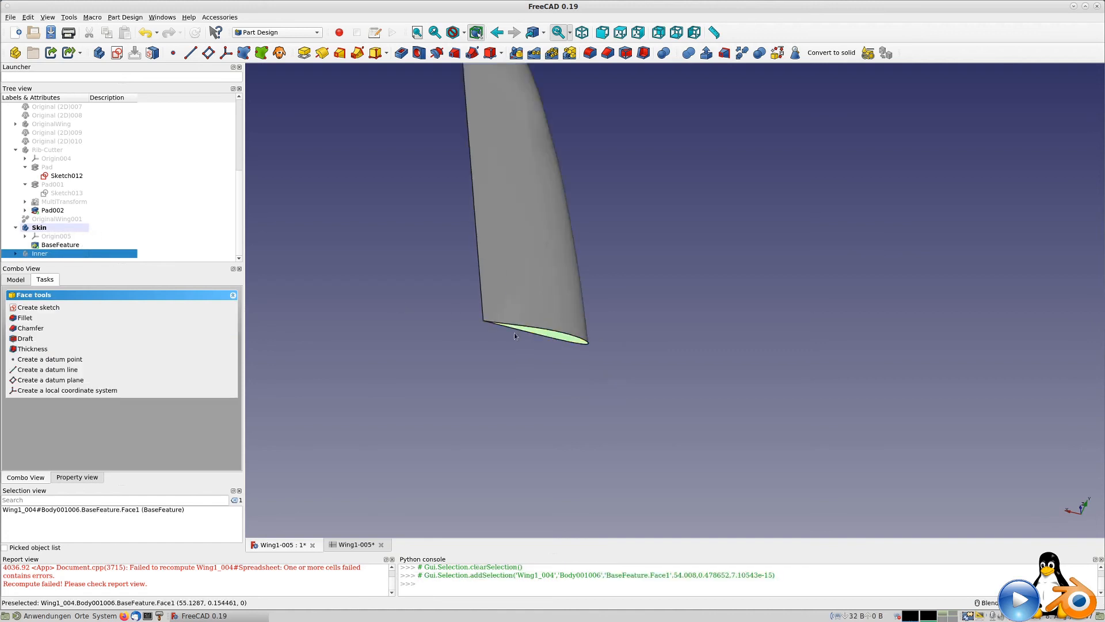
scroll(406, 329, "down", 3)
middle_click_drag(365, 285, 638, 450)
middle_click_drag(711, 429, 583, 220, "shift")
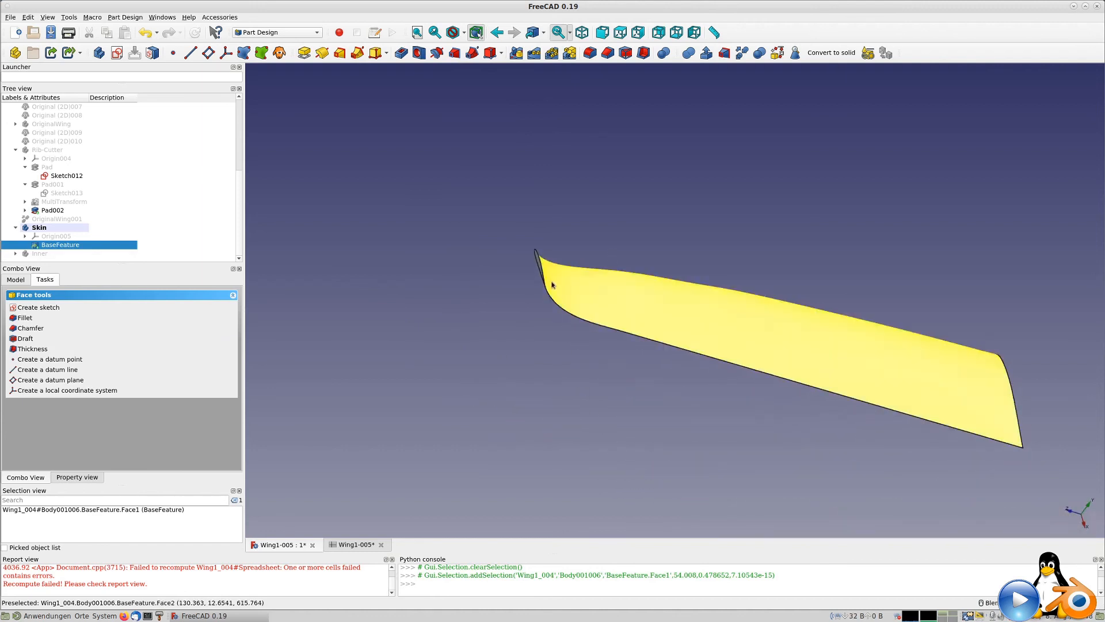
scroll(553, 281, "up", 4)
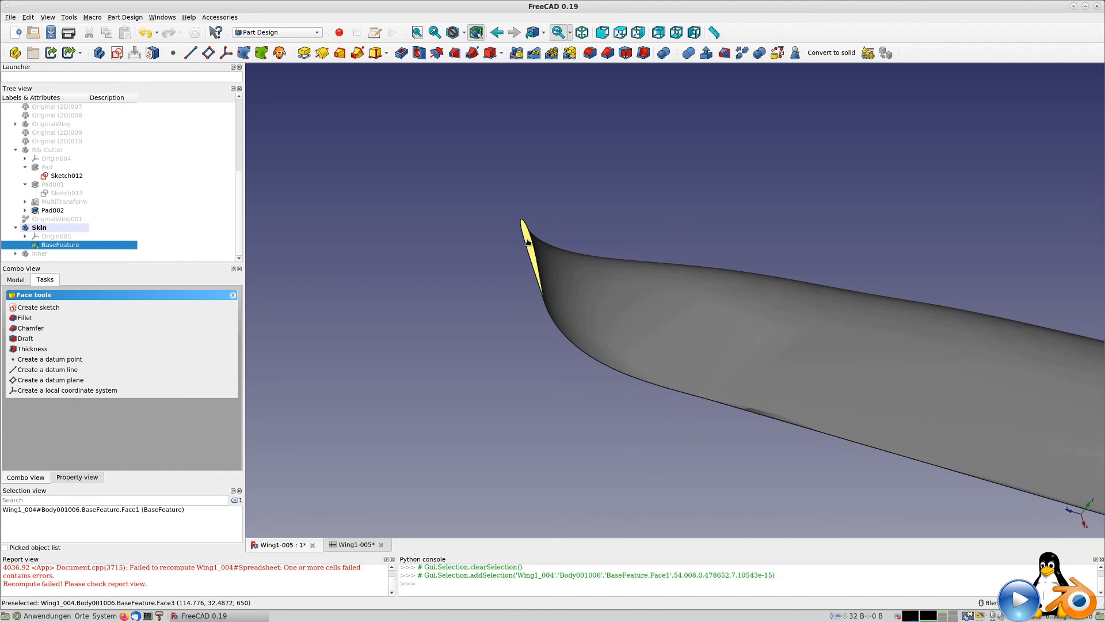
left_click(527, 241, "ctrl")
middle_click_drag(777, 328, 744, 330)
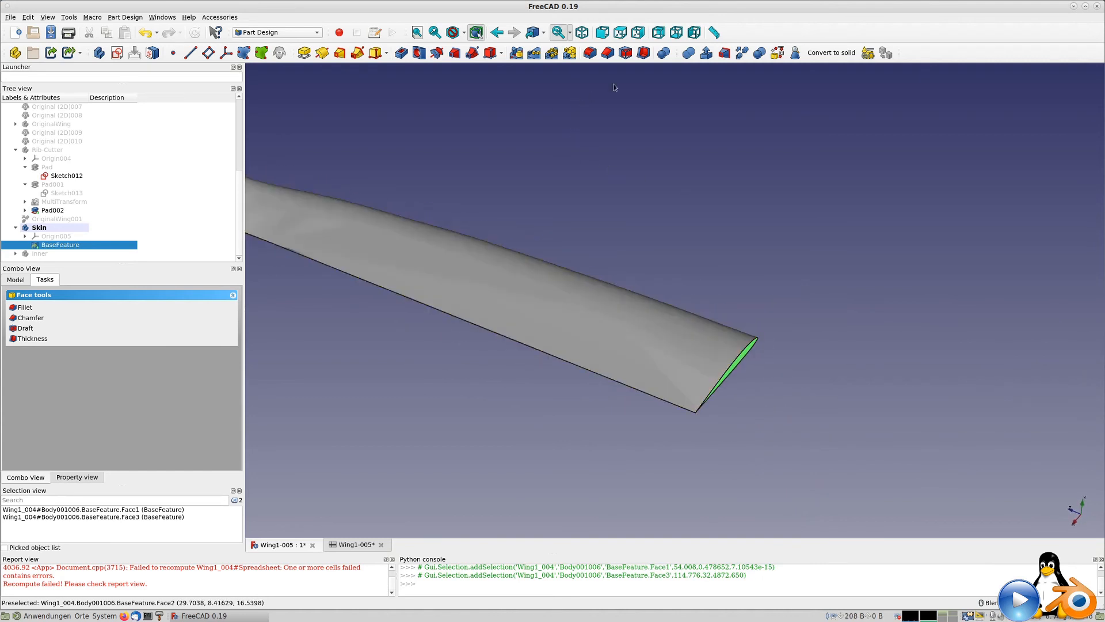
left_click(643, 54)
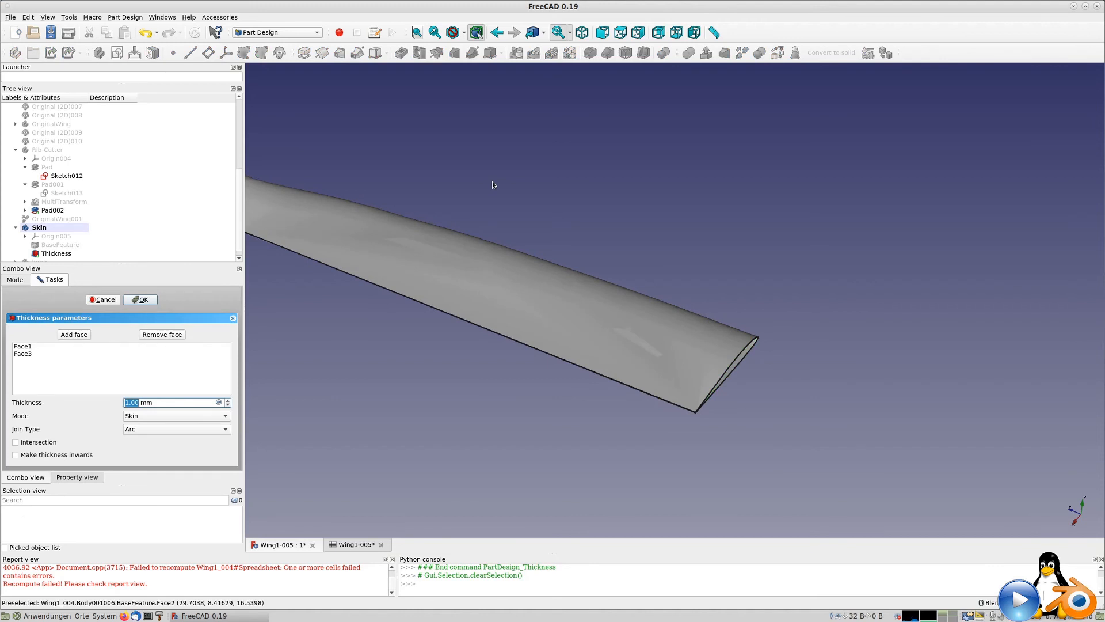
type("0")
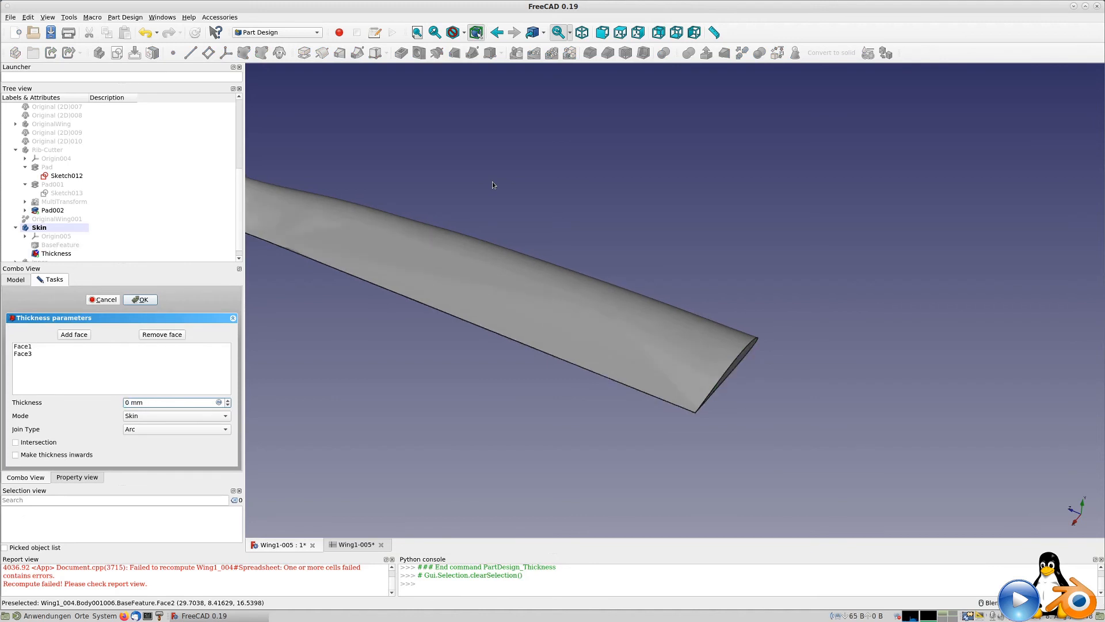
type(",4")
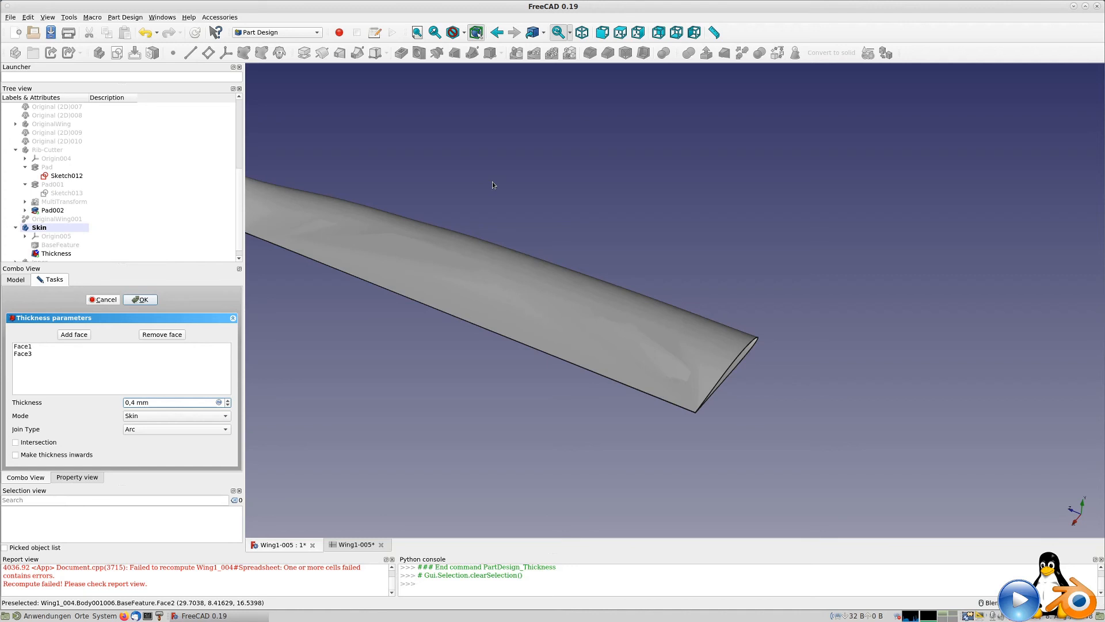
left_click(141, 299)
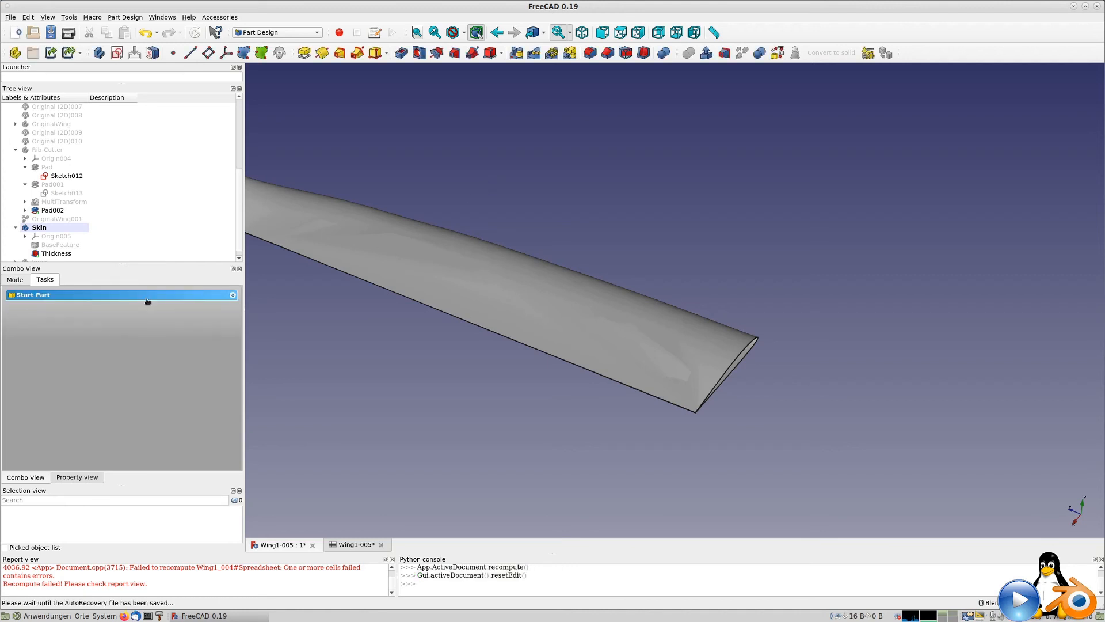
Step: Hide the Skin body, and show the Inner body and make it active
mouse_move(694, 341)
middle_mouse_down()
mouse_move(596, 308)
mouse_move(700, 351)
mouse_move(604, 305)
mouse_move(569, 306)
mouse_move(719, 340)
mouse_move(863, 353)
mouse_move(793, 371)
mouse_move(715, 344)
middle_mouse_up()
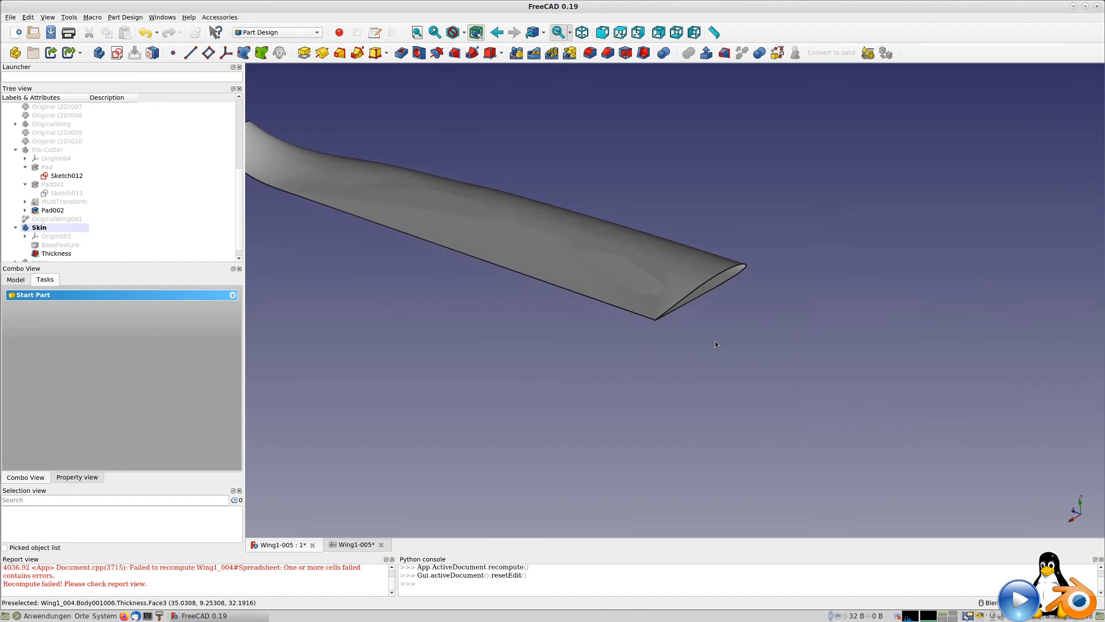
scroll(80, 236, "down", 1)
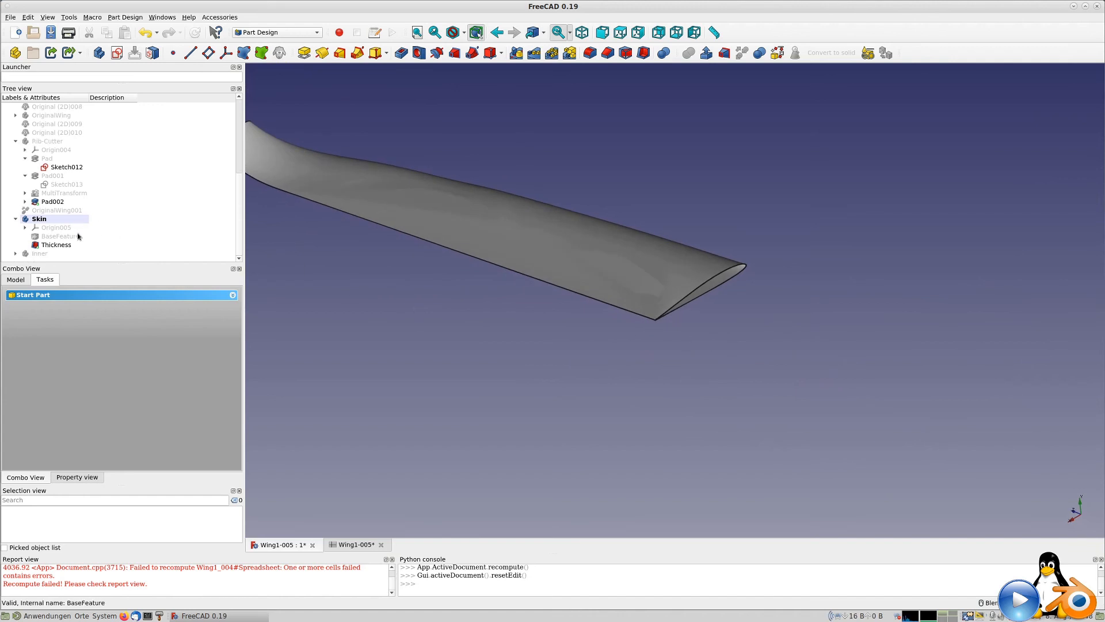
left_click(46, 221)
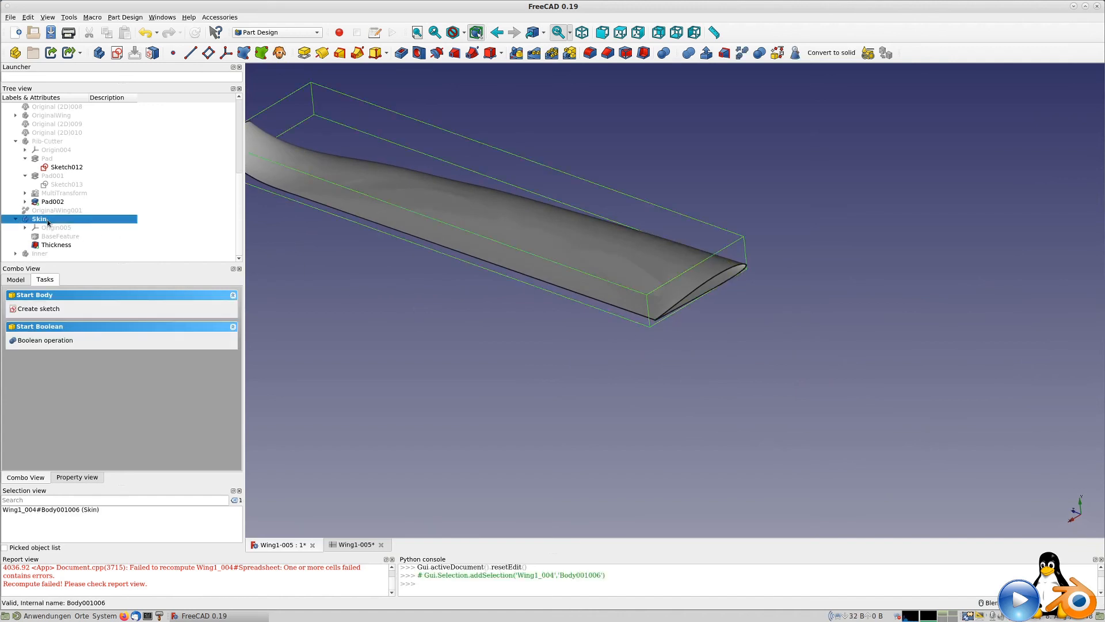
key("space")
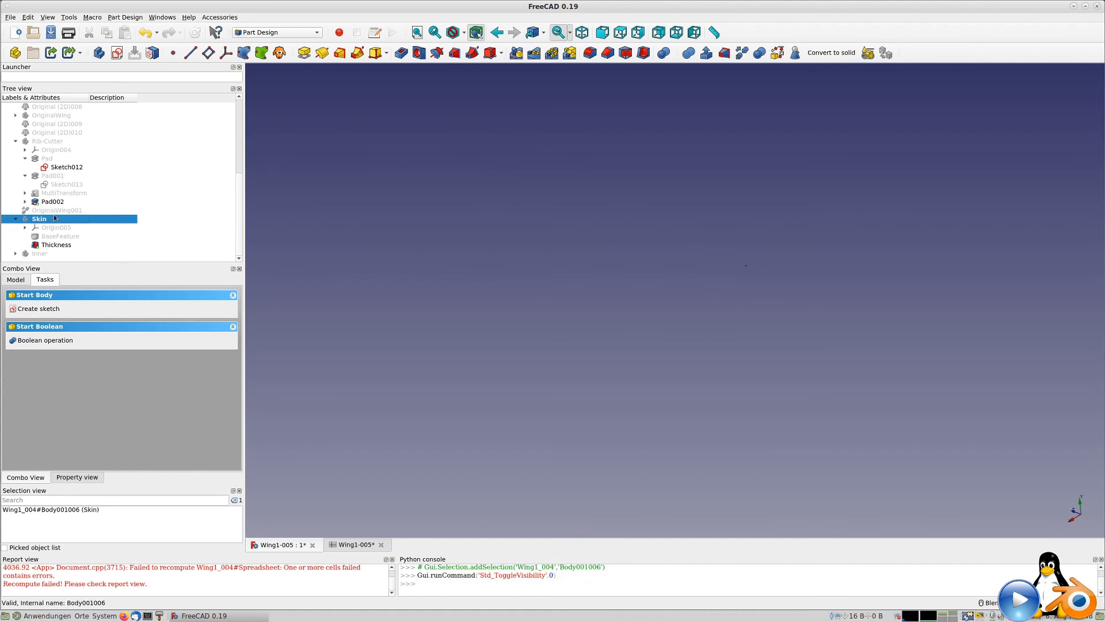
left_click(37, 256)
key("space")
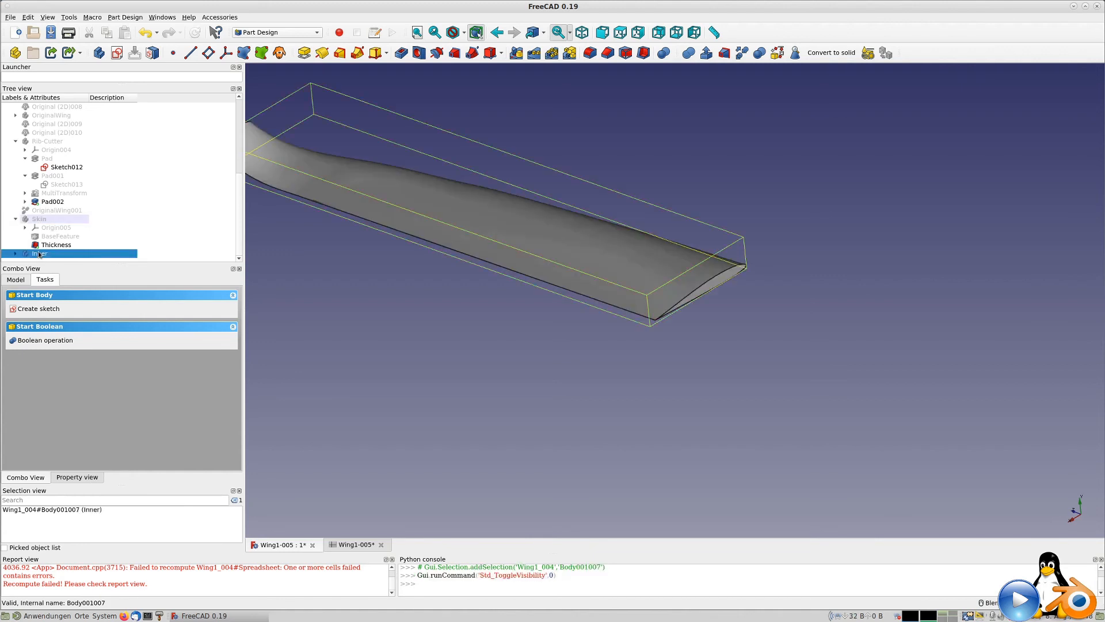
double_click(36, 254)
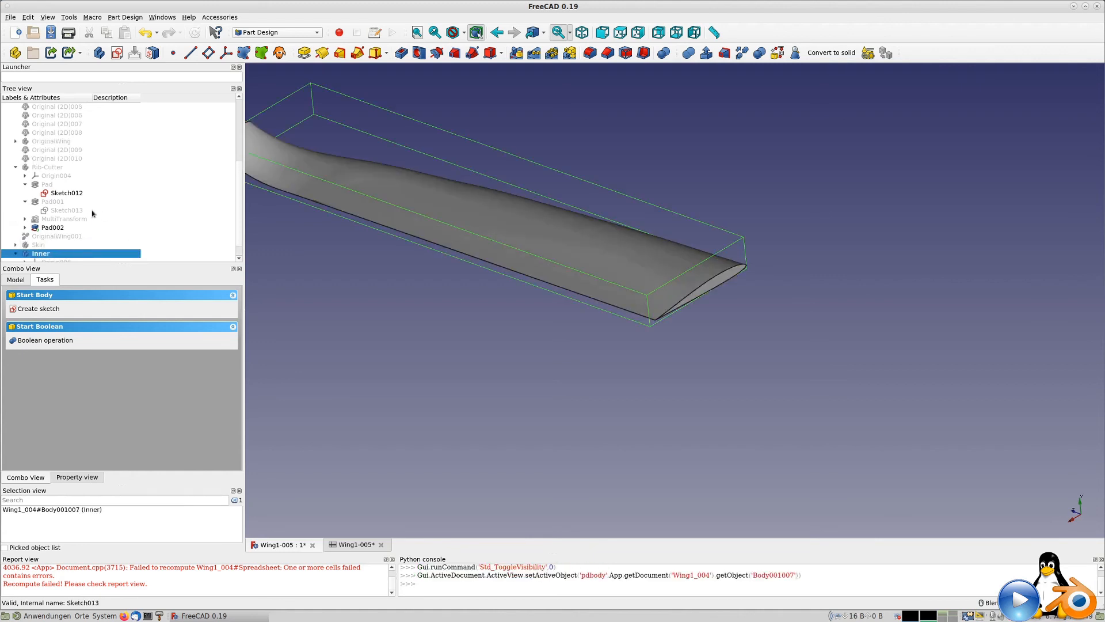
middle_click_drag(378, 265, 517, 299)
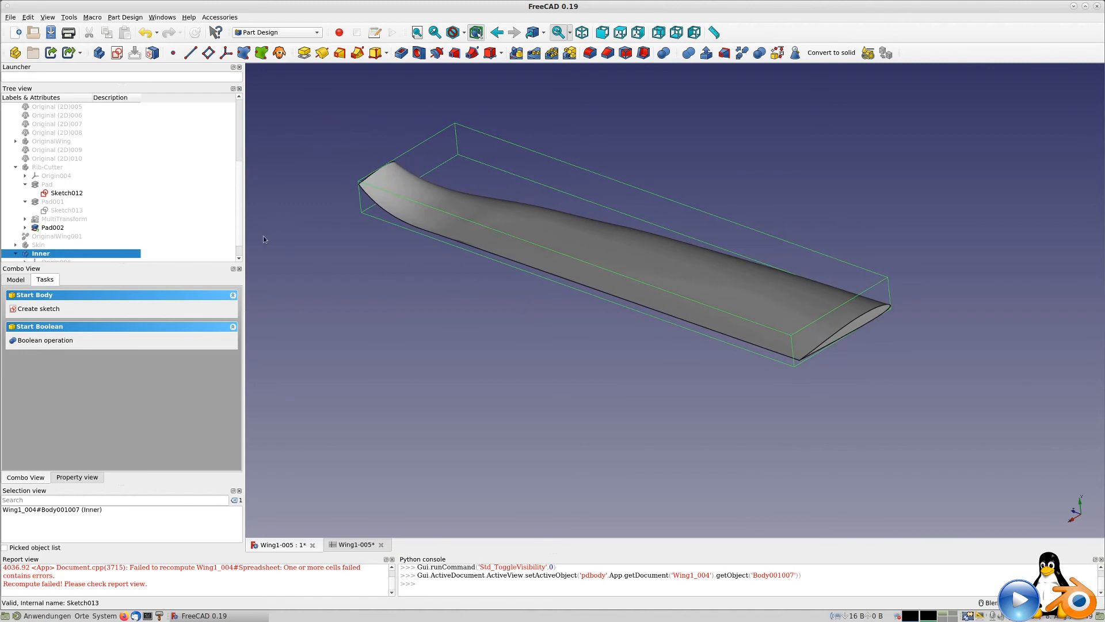
Step: Try to subtract the Rib-Cutter body from the Inner body with a Boolean operation set to Cut
left_click(307, 230)
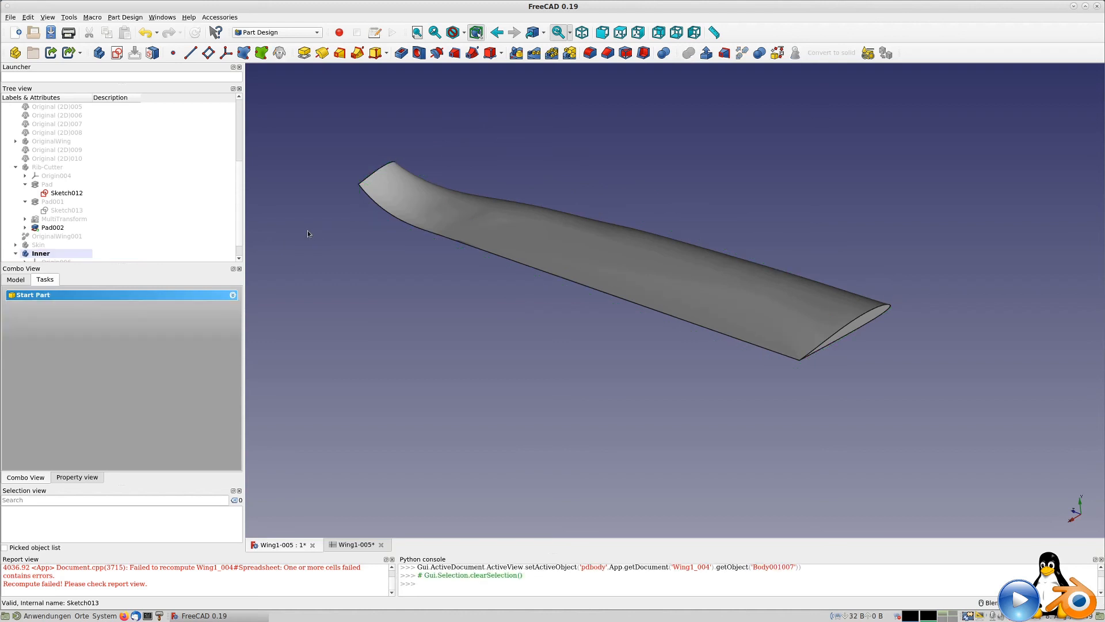
left_click(664, 53)
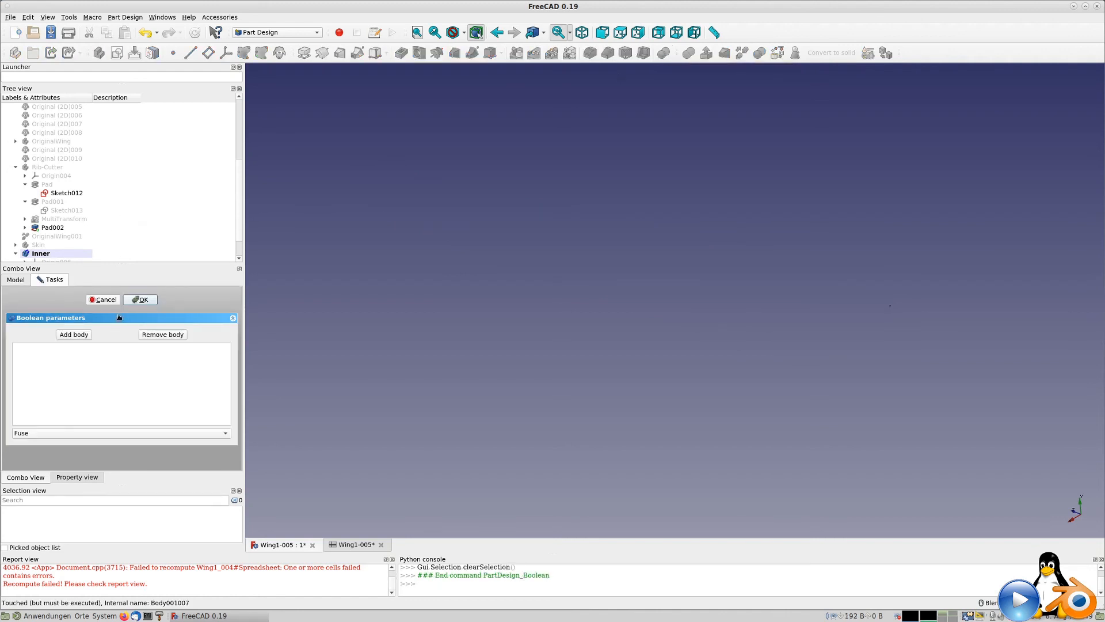
left_click(71, 432)
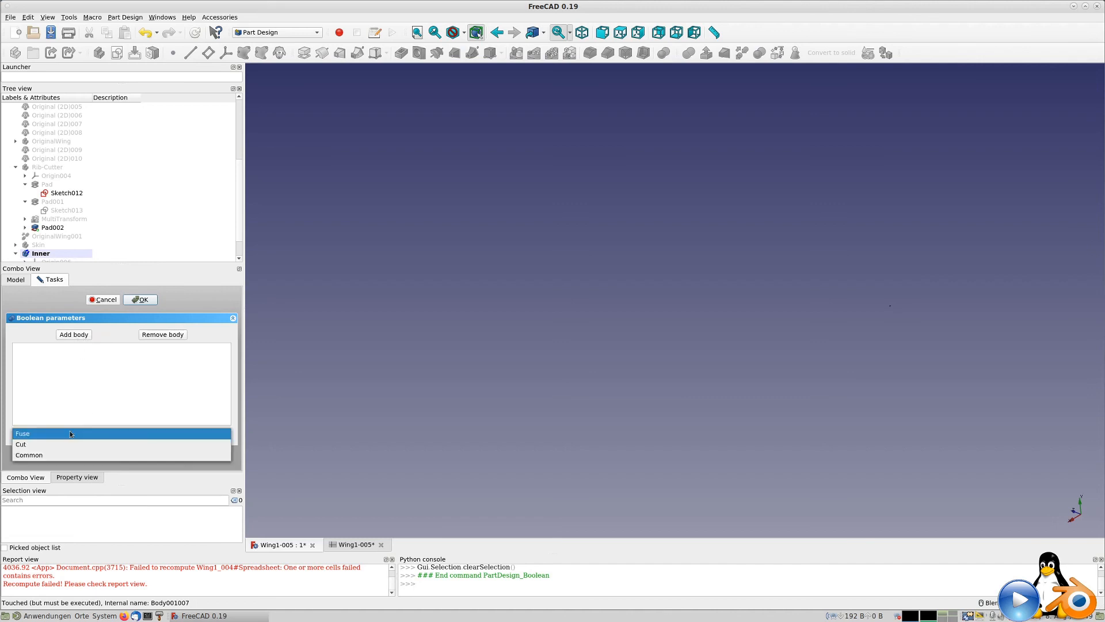
left_click(58, 446)
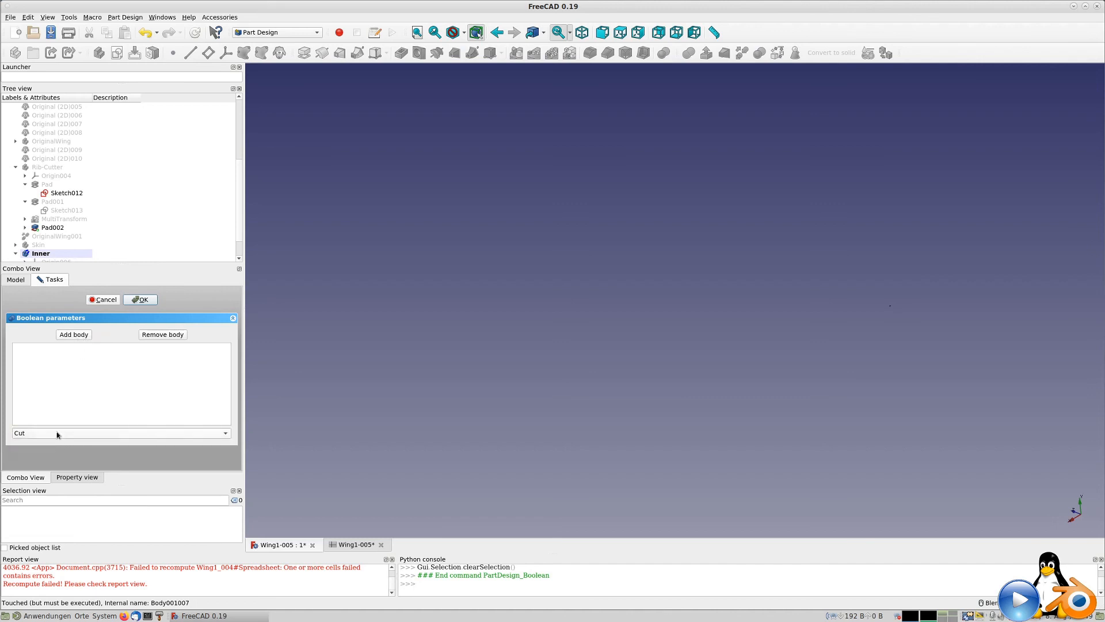
left_click(75, 335)
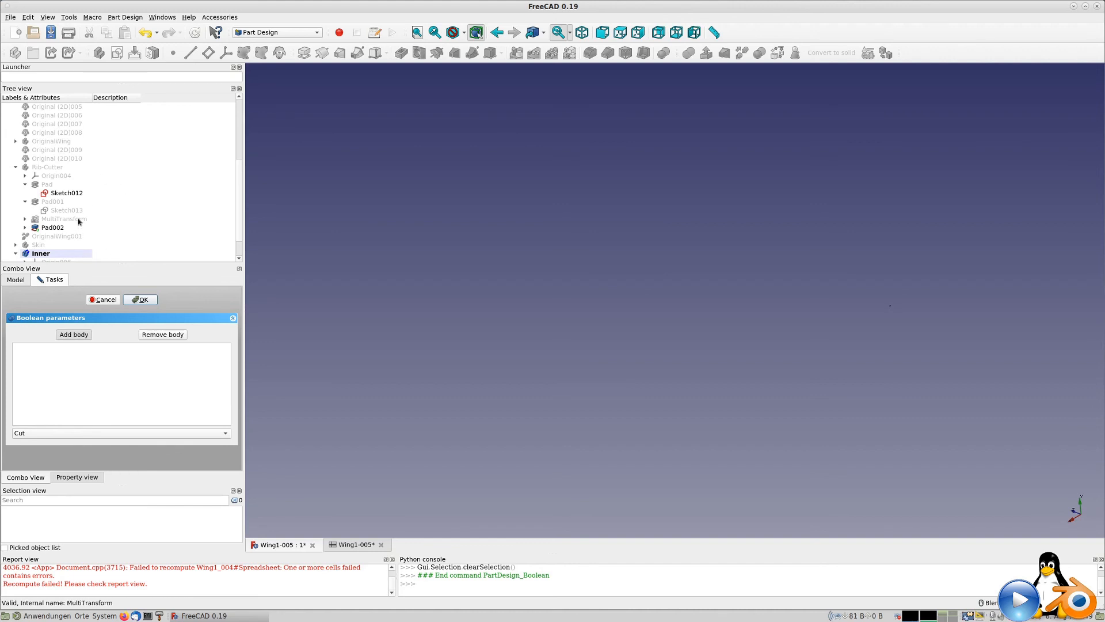
scroll(79, 220, "down", 1)
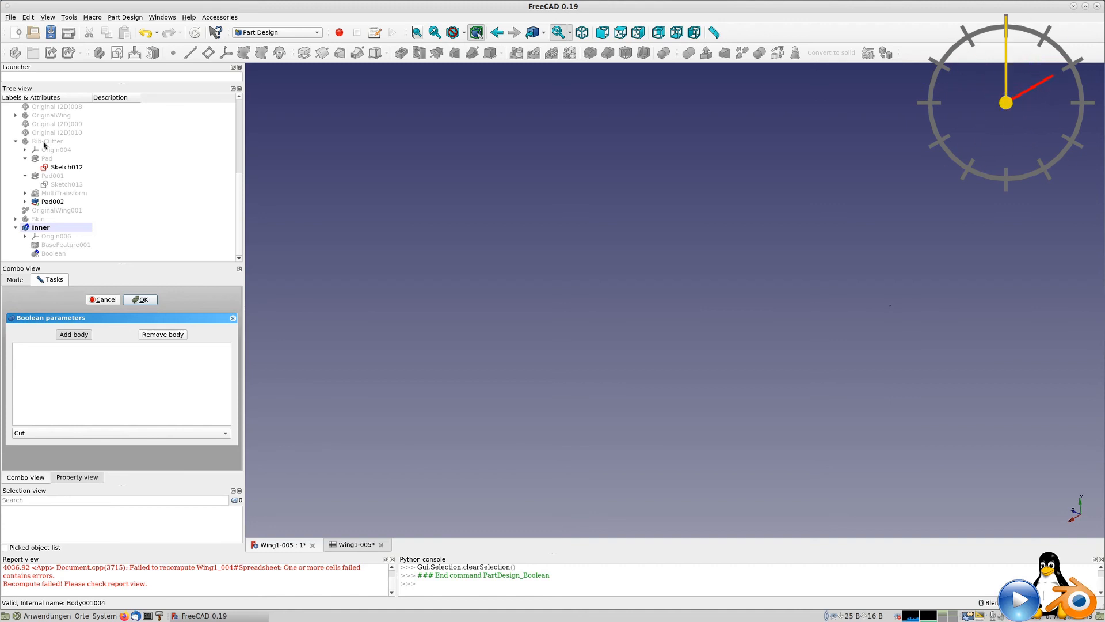
left_click(141, 300)
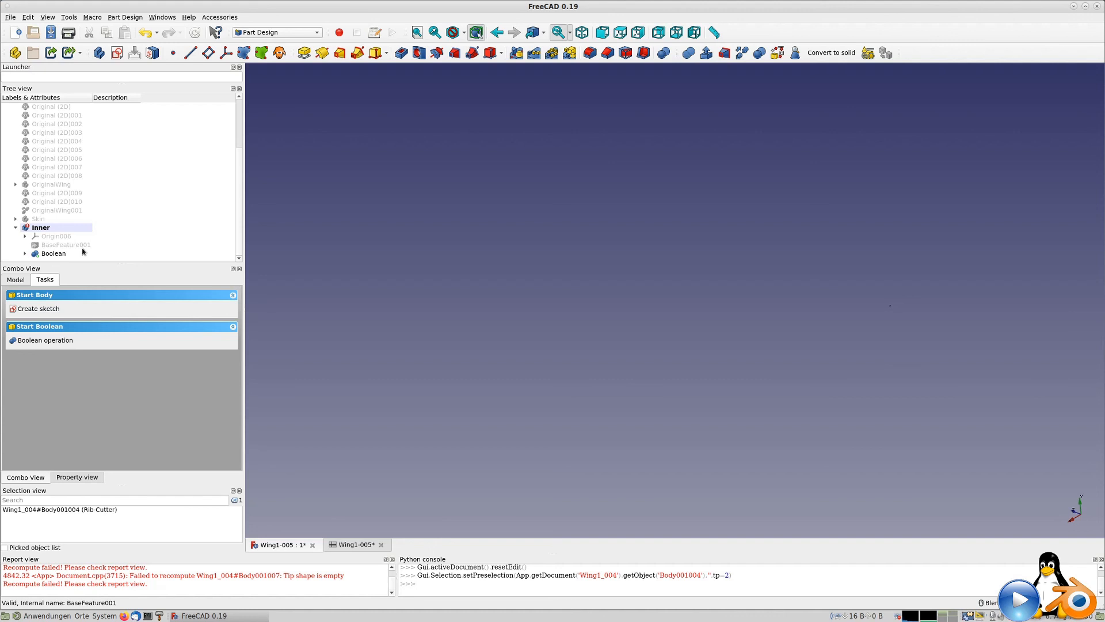
Step: Delete the Boolean feature from the Inner body
left_click(53, 254)
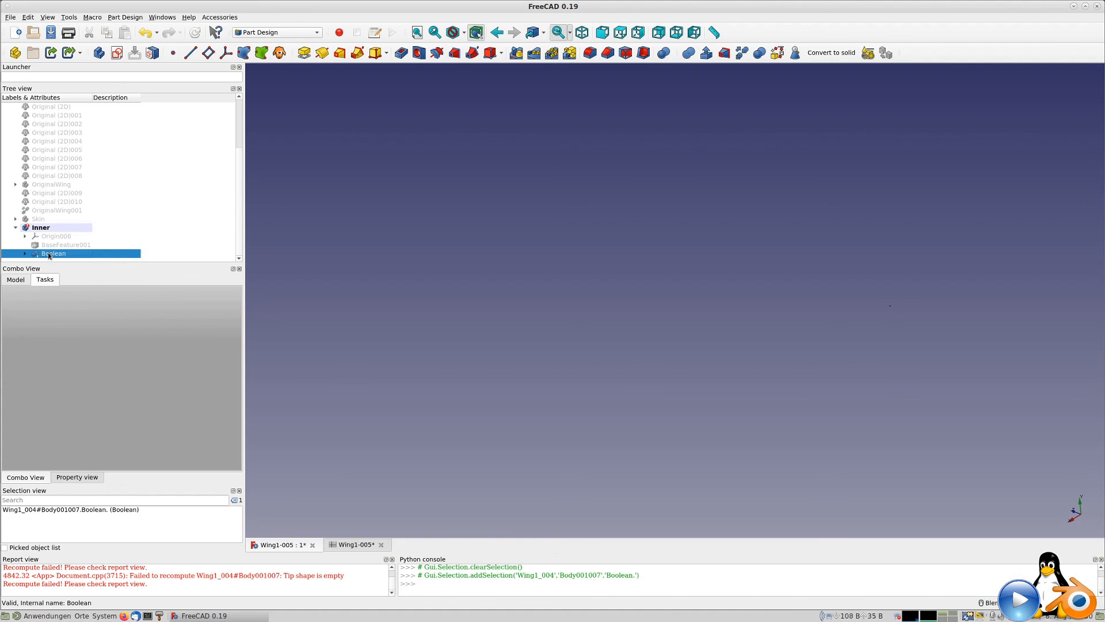
key("Delete")
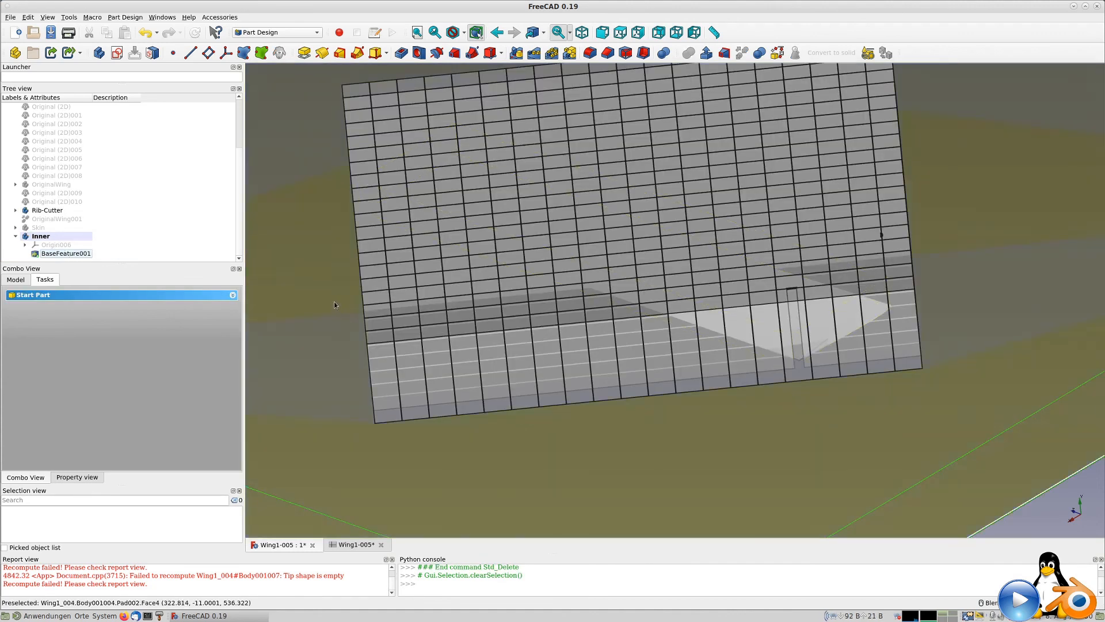
scroll(334, 302, "down", 3)
middle_click_drag(487, 272, 671, 266)
scroll(545, 288, "down", 3)
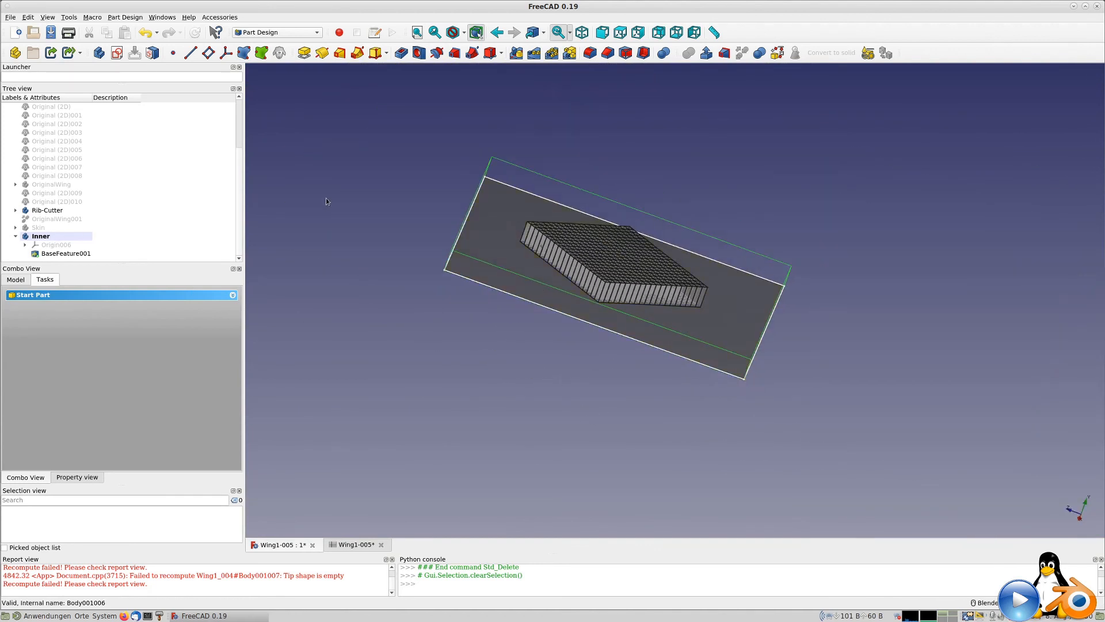
Step: Examine how the Inner wing body sits inside the Rib-Cutter grid, toggling the grid's visibility and viewing it from several angles
left_click(42, 236)
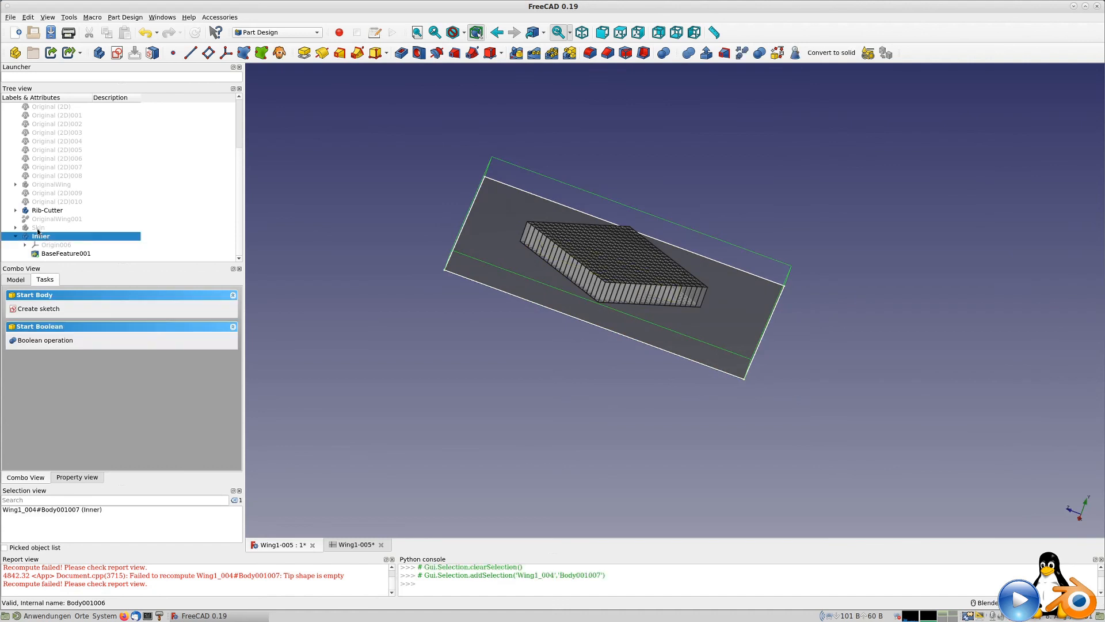
left_click(37, 228)
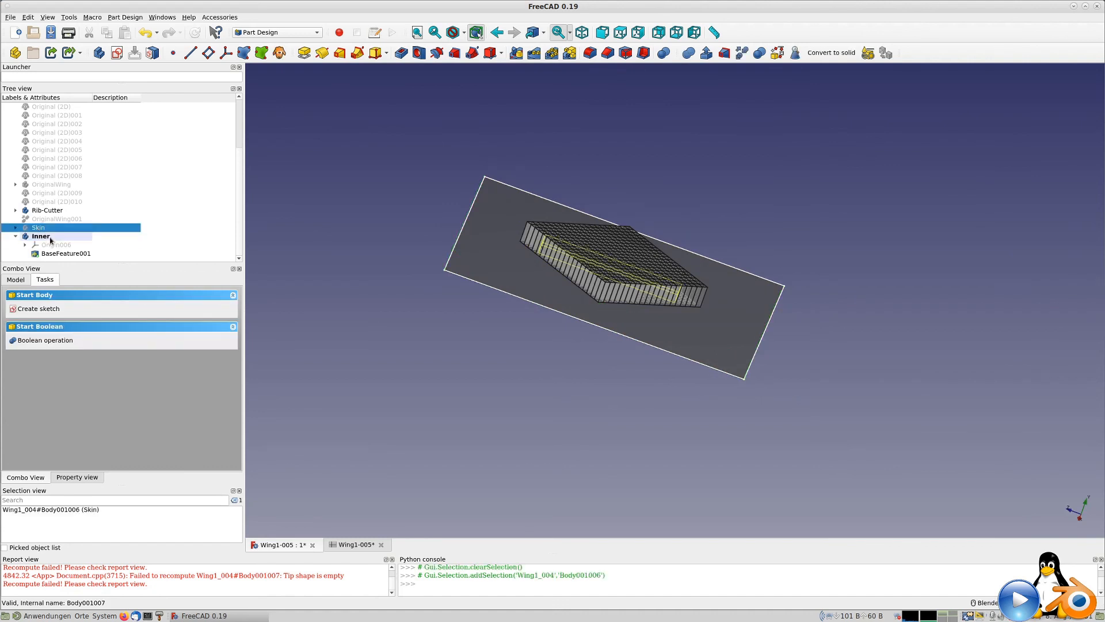
left_click(50, 238)
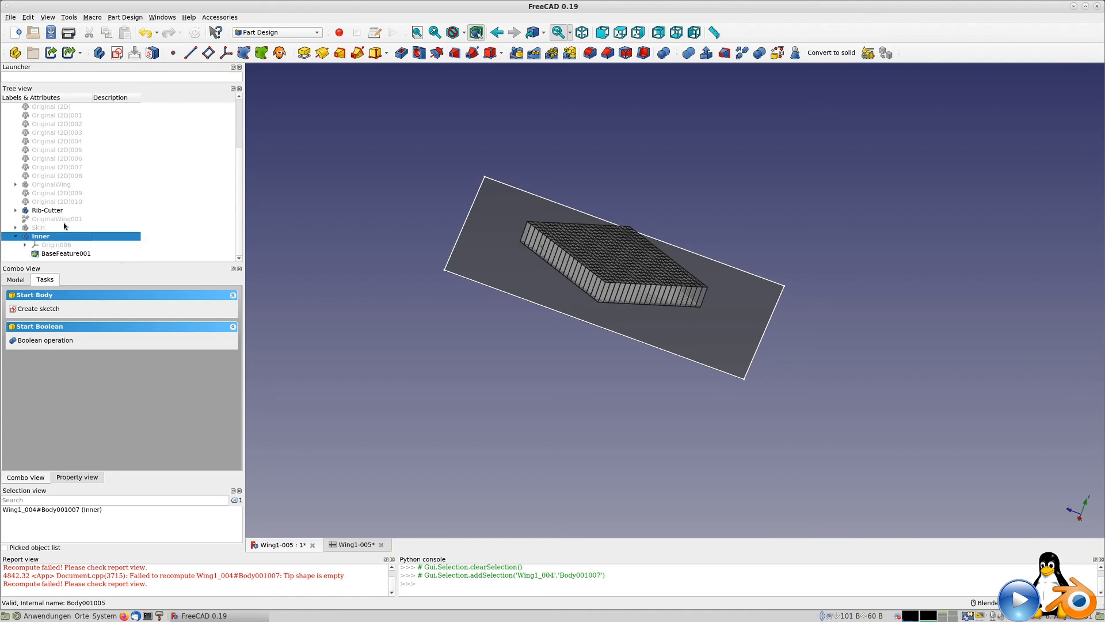
left_click(36, 212)
key("space")
middle_click_drag(524, 326, 629, 256)
middle_click_drag(540, 254, 671, 317)
scroll(671, 317, "up", 6)
scroll(672, 316, "down", 5)
middle_click_drag(717, 354, 574, 309)
middle_click_drag(769, 339, 784, 284)
middle_click_drag(569, 304, 601, 399, "shift")
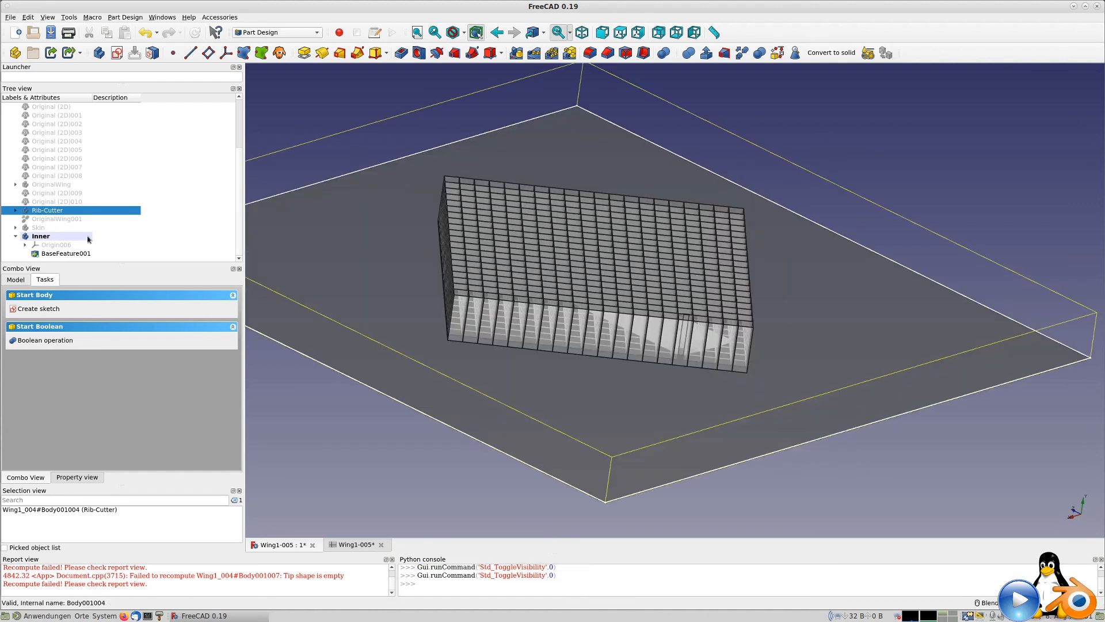
left_click(358, 441)
middle_click_drag(432, 513, 245, 527)
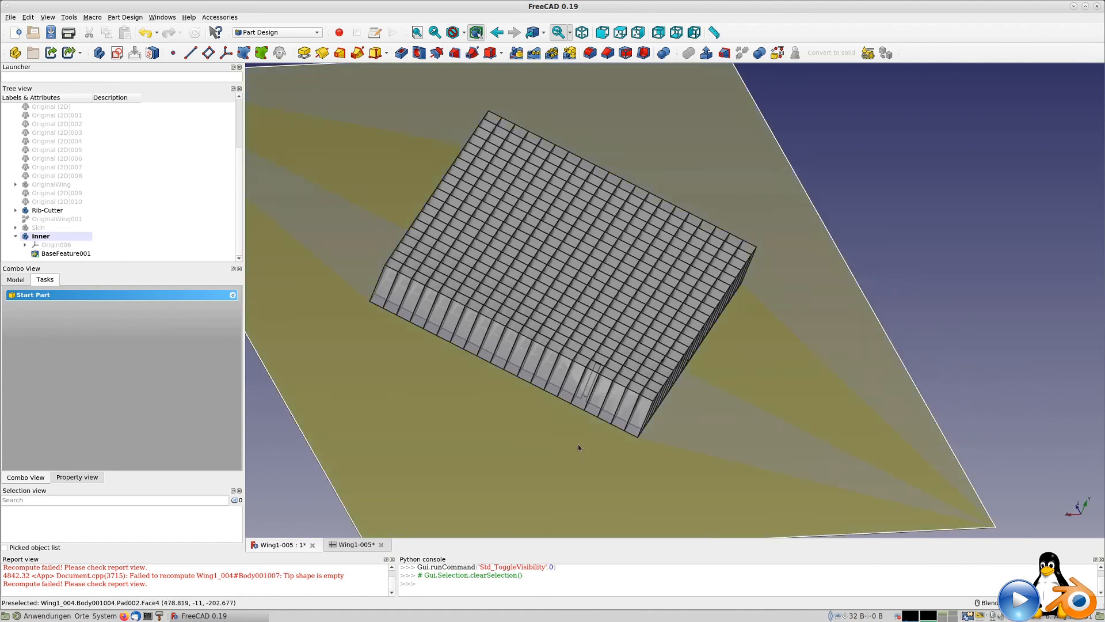
Step: Check the Rib-Cutter grid's coverage of the wing in the standard top and rear views, especially near the wing's lower end
key("2")
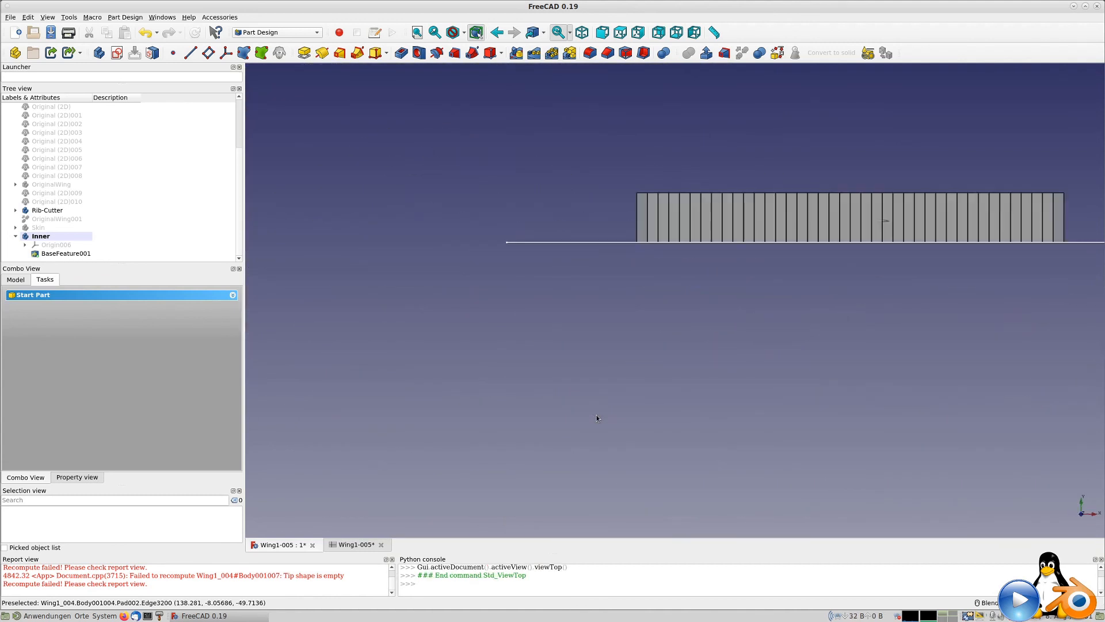
key("4")
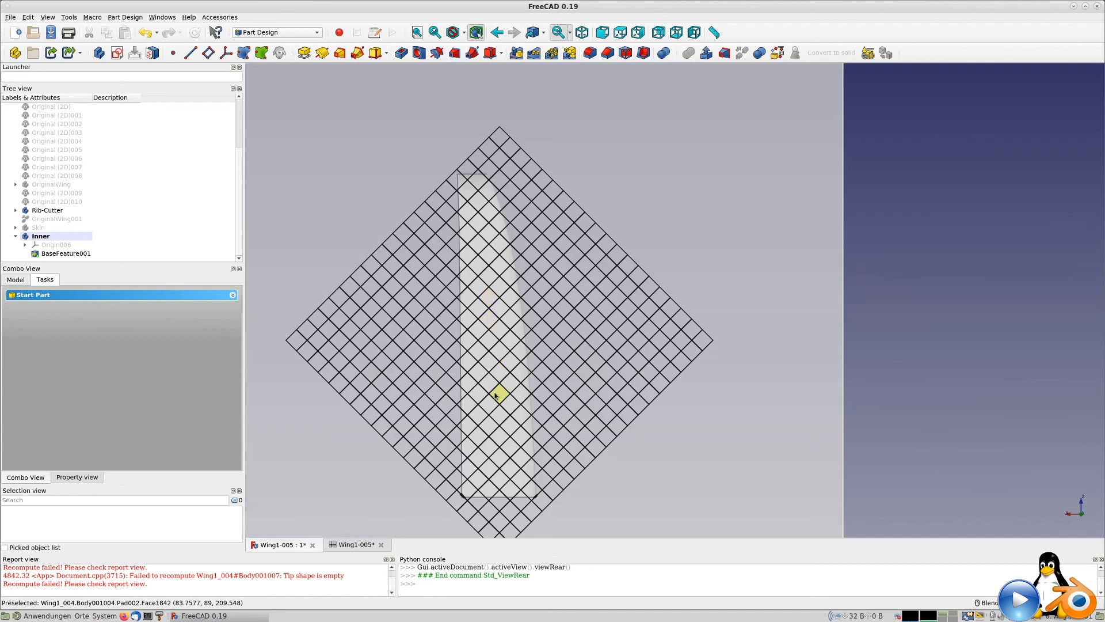
scroll(495, 397, "up", 4)
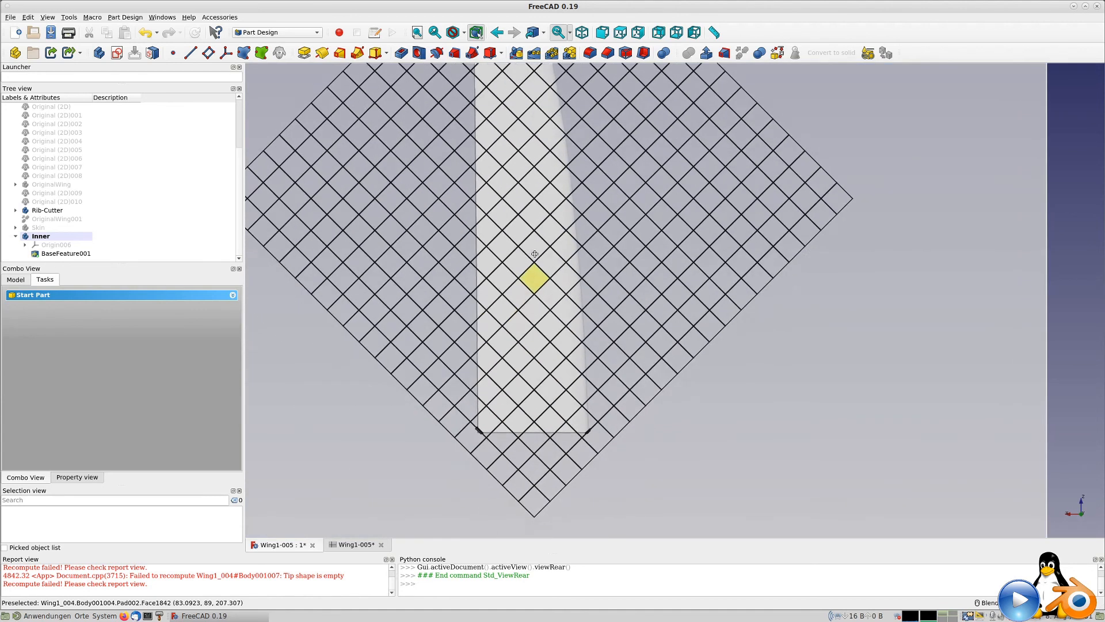
scroll(555, 383, "up", 5)
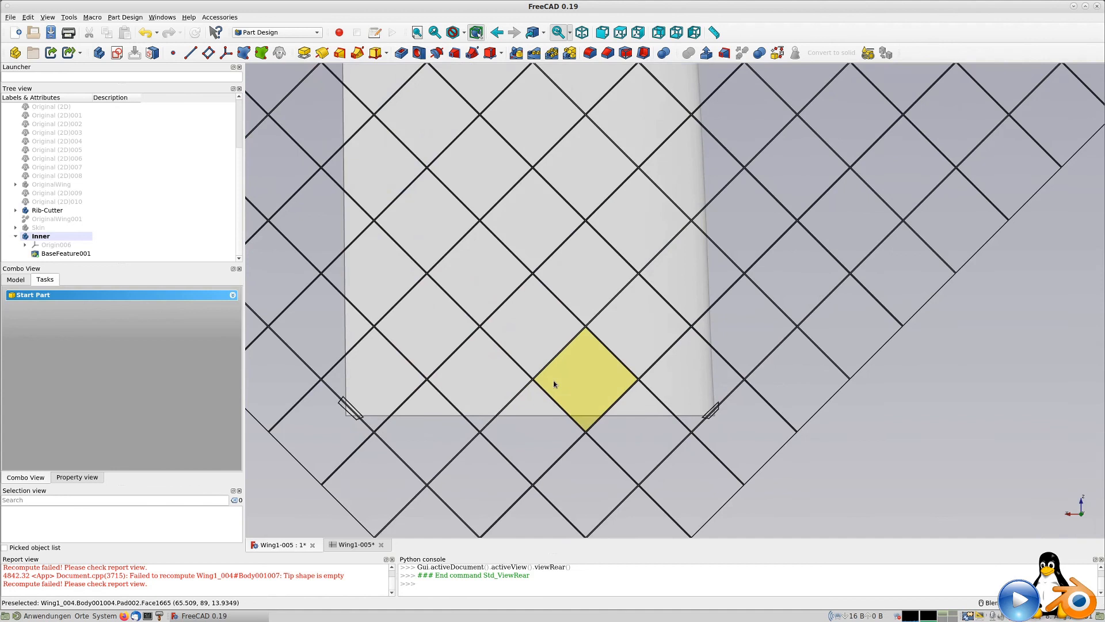
scroll(555, 384, "down", 7)
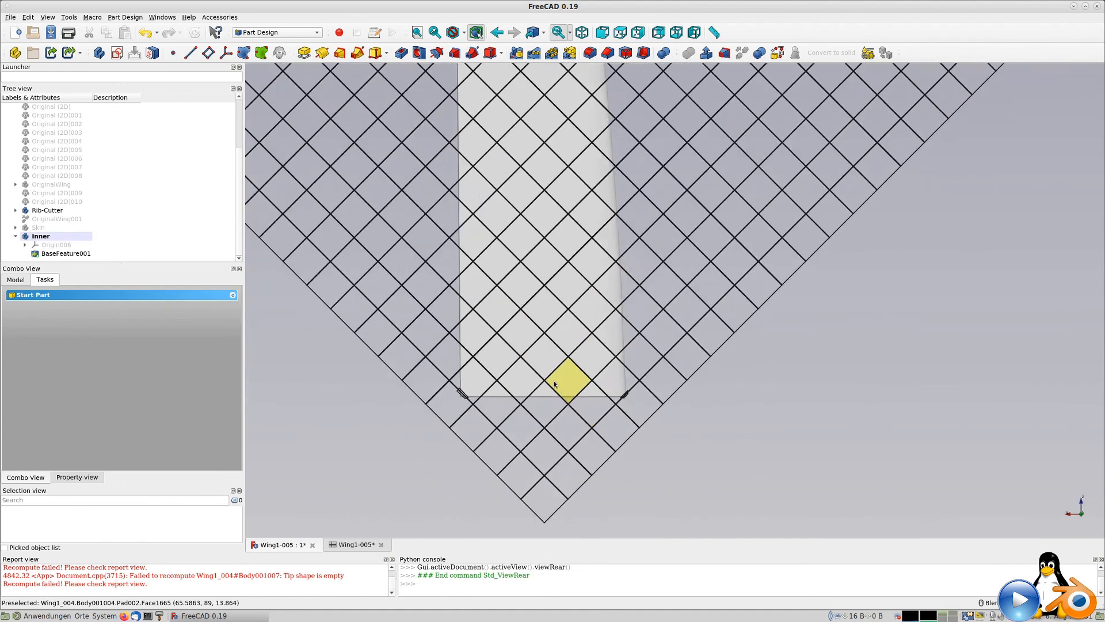
middle_click_drag(566, 397, 564, 440, "shift")
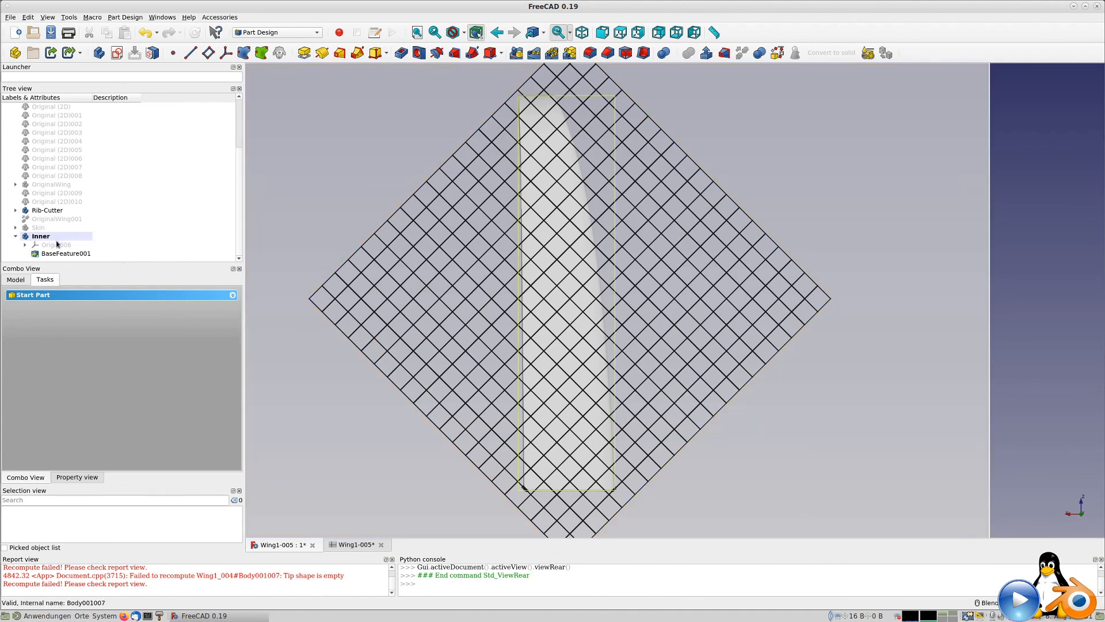
Step: Set the Inner body's transparency to 52 in the display properties
left_click(41, 211)
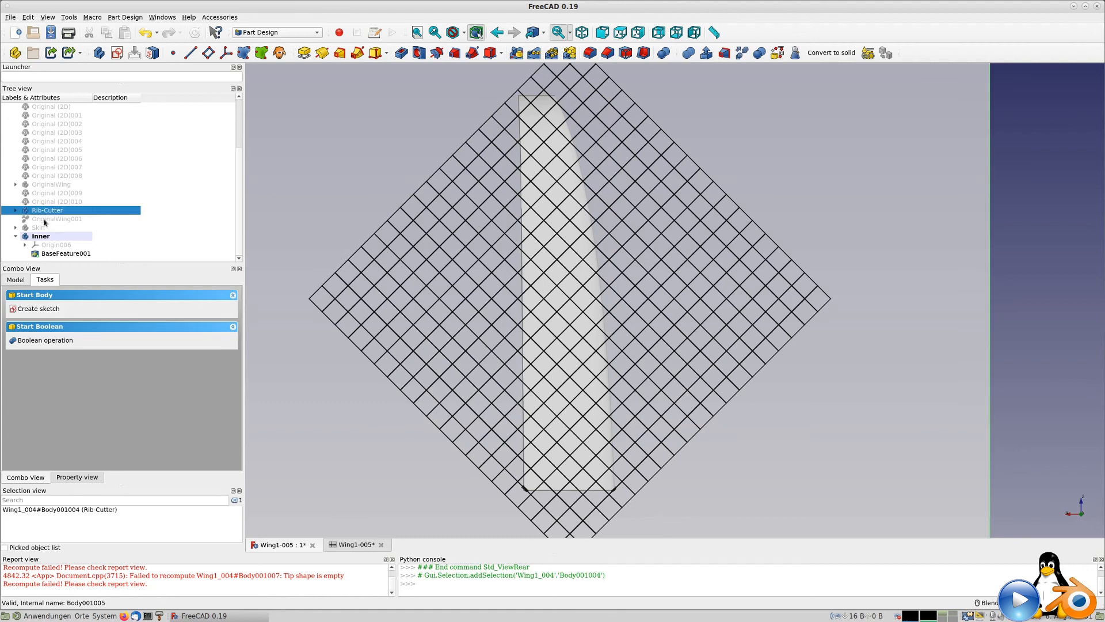
right_click(42, 214)
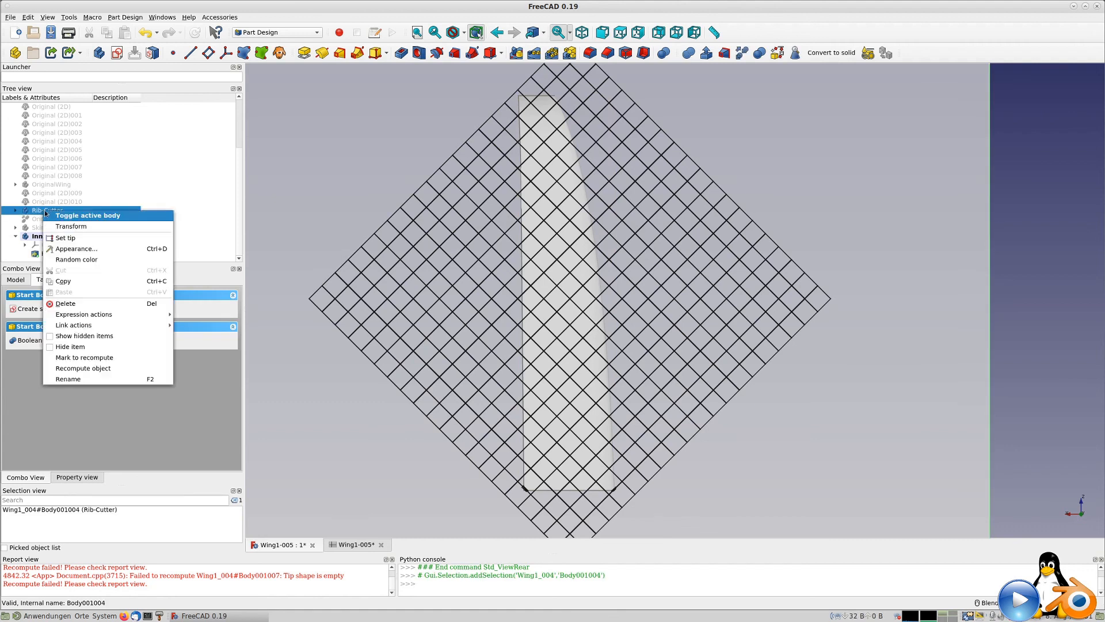
left_click(79, 249)
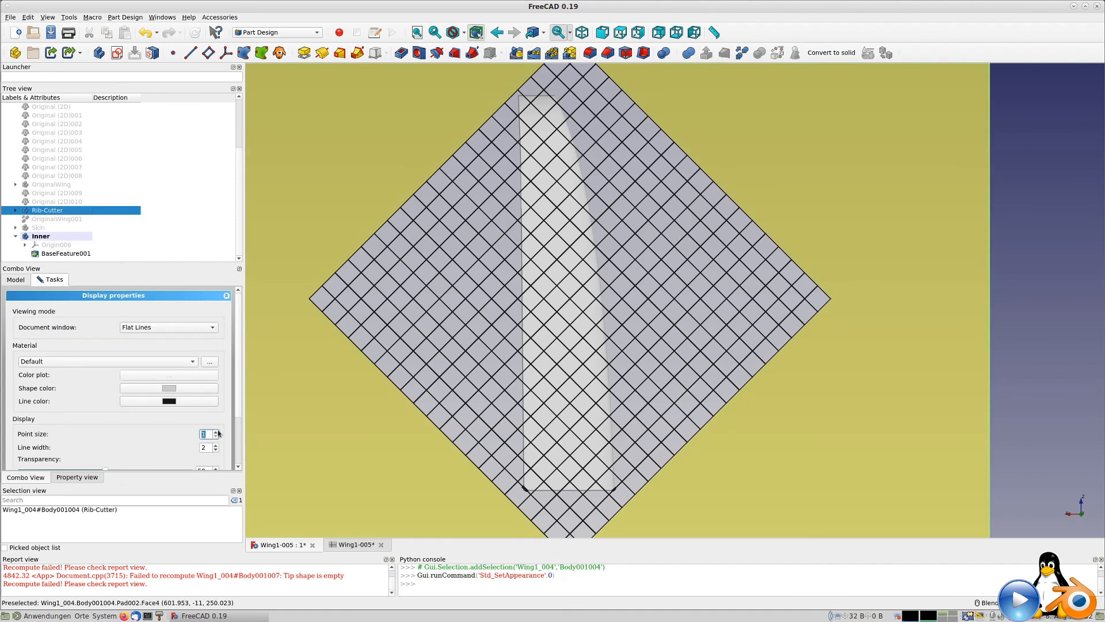
left_click_drag(238, 398, 241, 441)
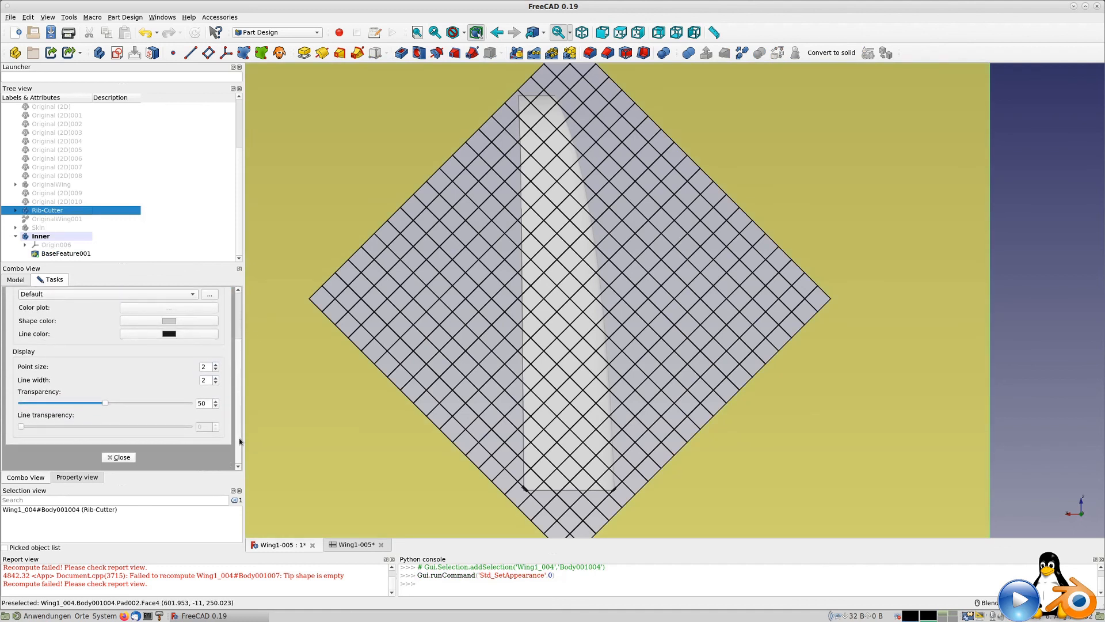
left_click(49, 237)
left_click_drag(21, 404, 95, 398)
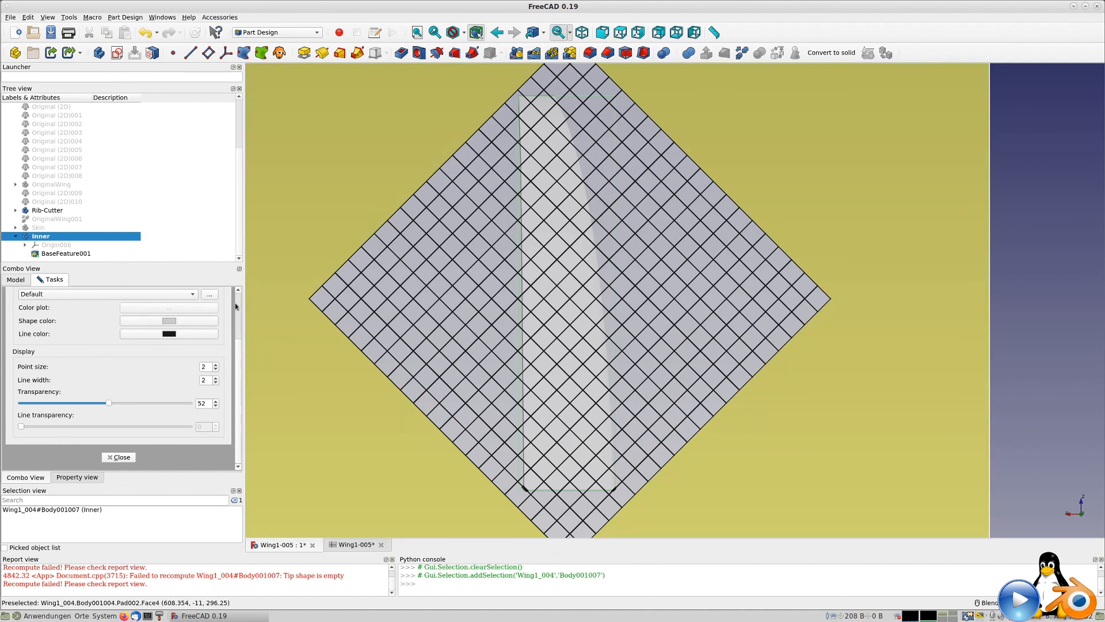
scroll(235, 303, "up", 3)
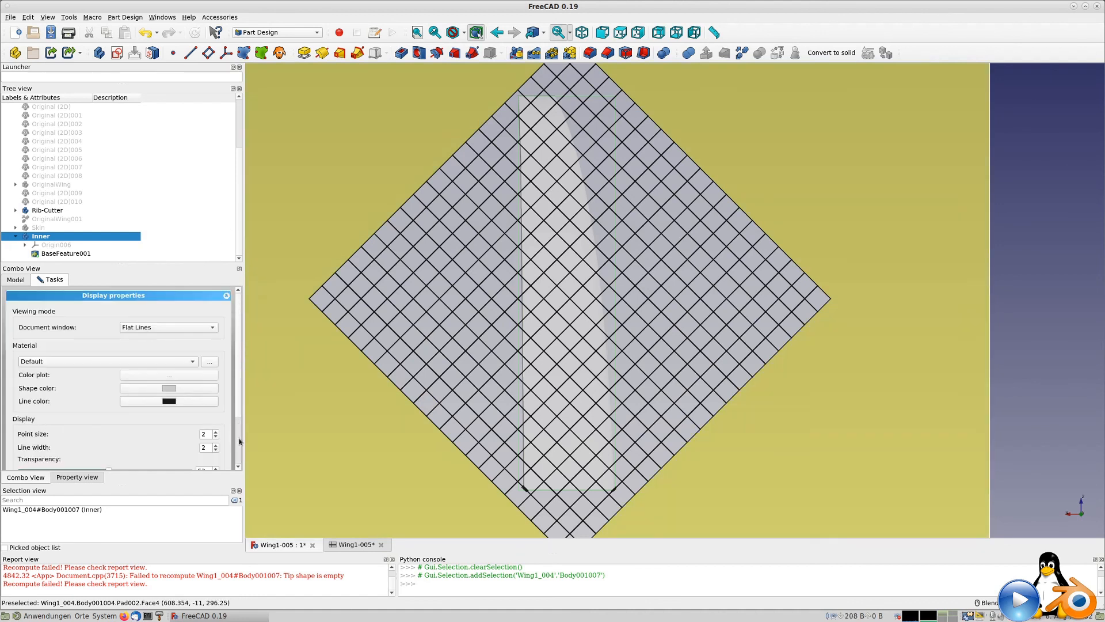
scroll(239, 441, "down", 3)
left_click(123, 457)
Step: Inspect the semi-transparent wing body within the full extent of the Rib-Cutter grid from oblique angles
middle_click_drag(728, 388, 706, 321)
scroll(538, 368, "up", 5)
scroll(635, 332, "down", 5)
scroll(634, 332, "down", 3)
middle_click_drag(635, 332, 611, 307)
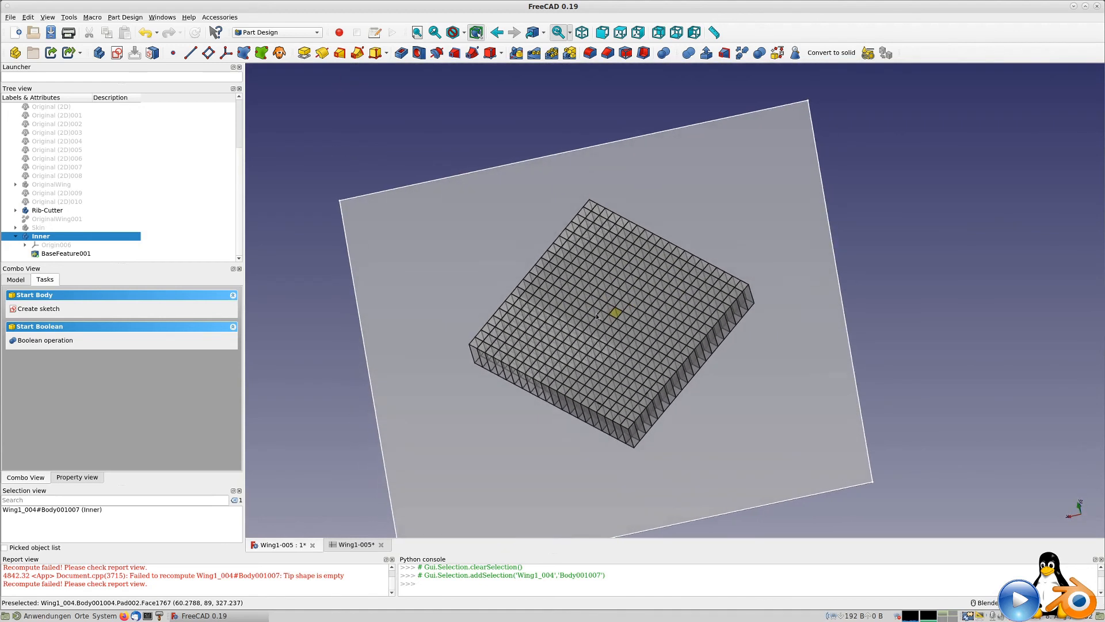
left_click(316, 243)
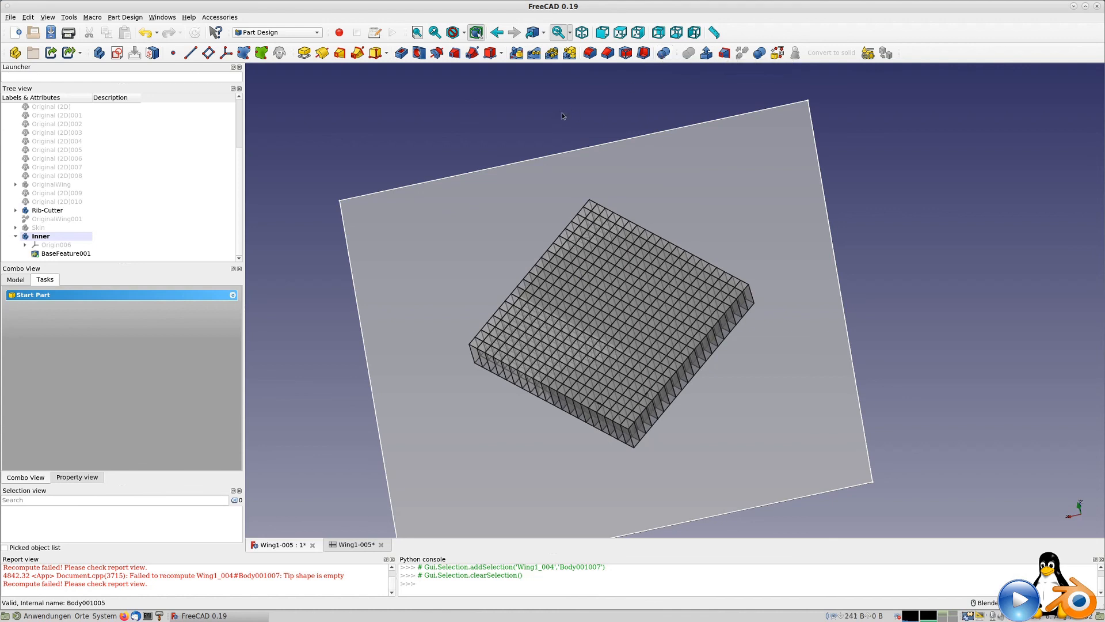
left_click(664, 53)
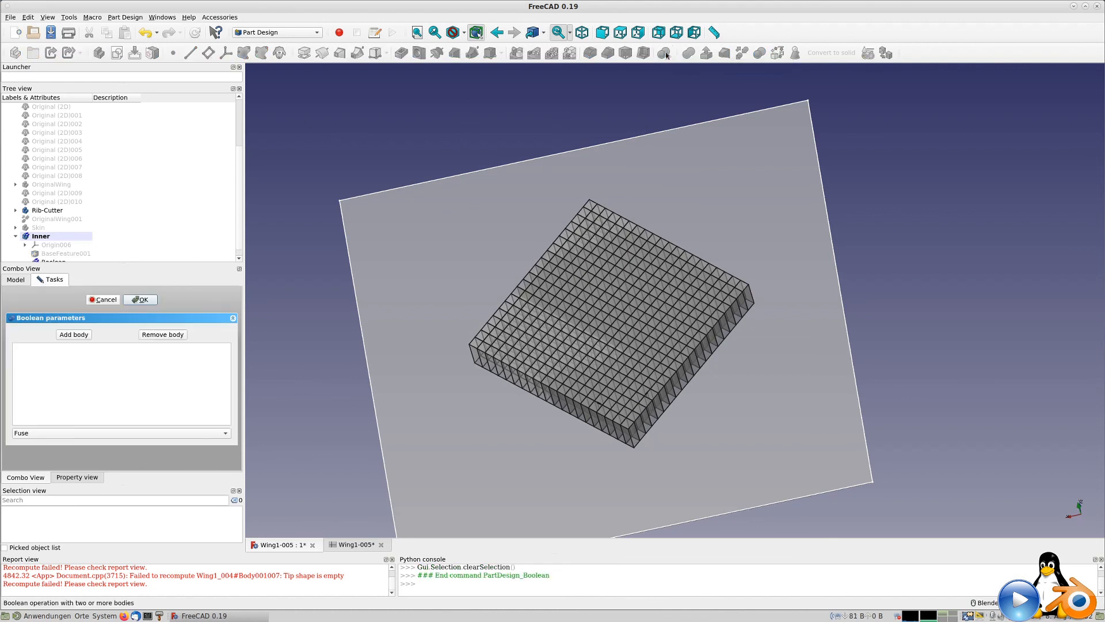
left_click(66, 432)
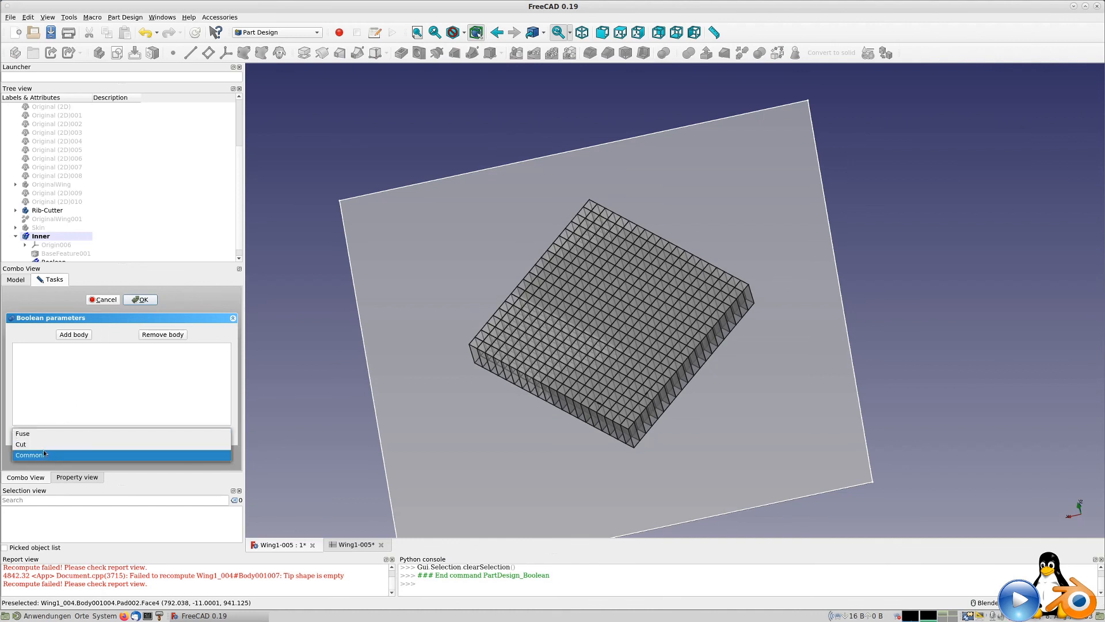
left_click(42, 447)
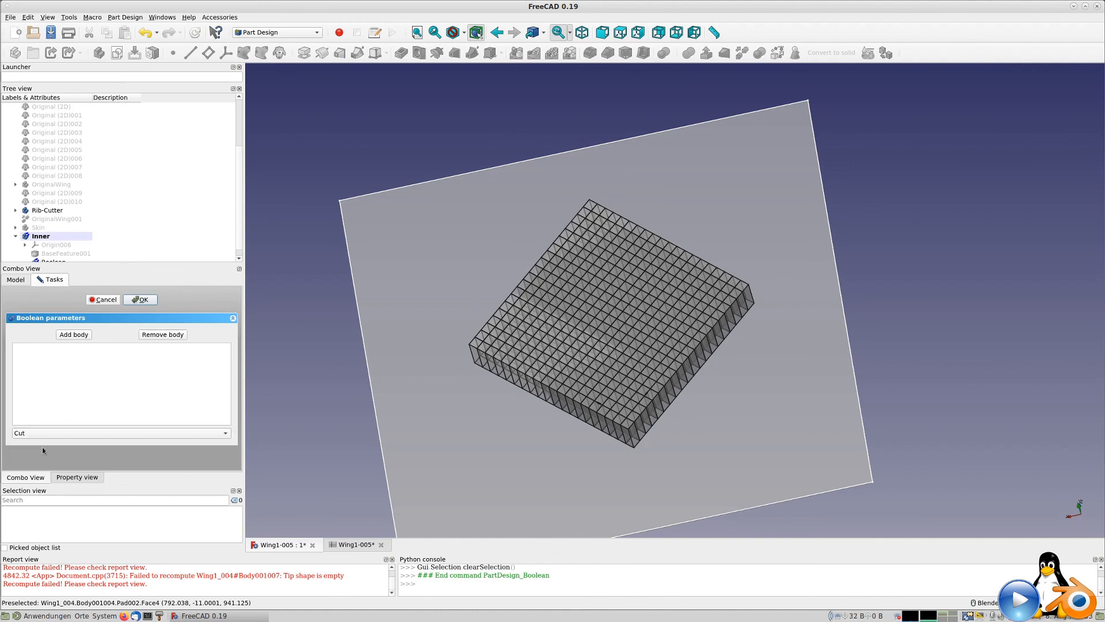
left_click(70, 335)
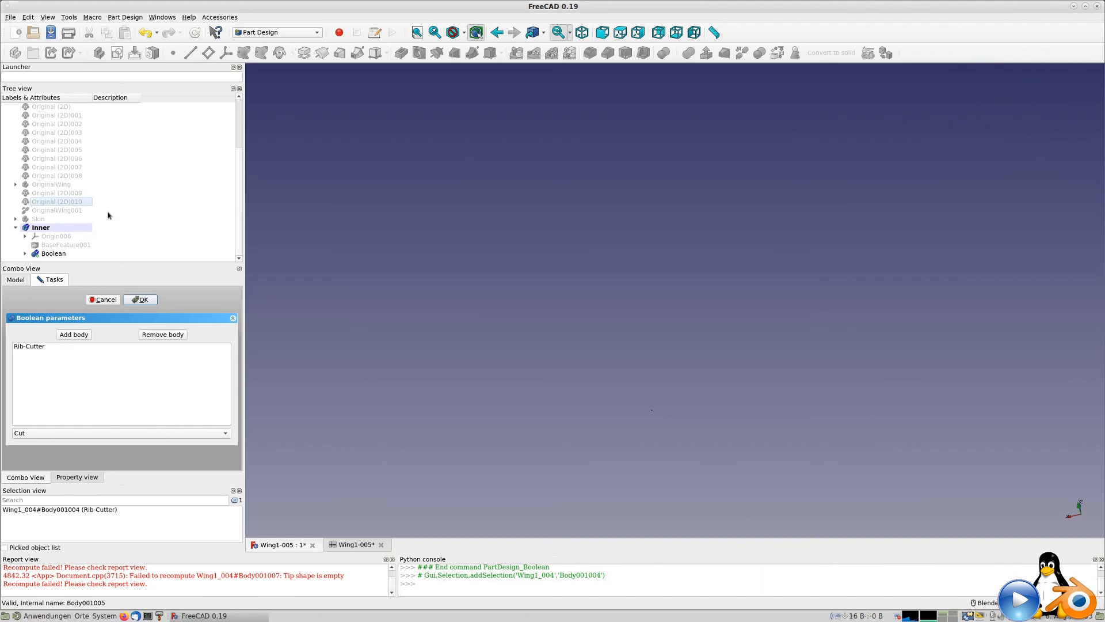
scroll(69, 256, "up", 3)
scroll(69, 255, "down", 3)
scroll(70, 256, "up", 3)
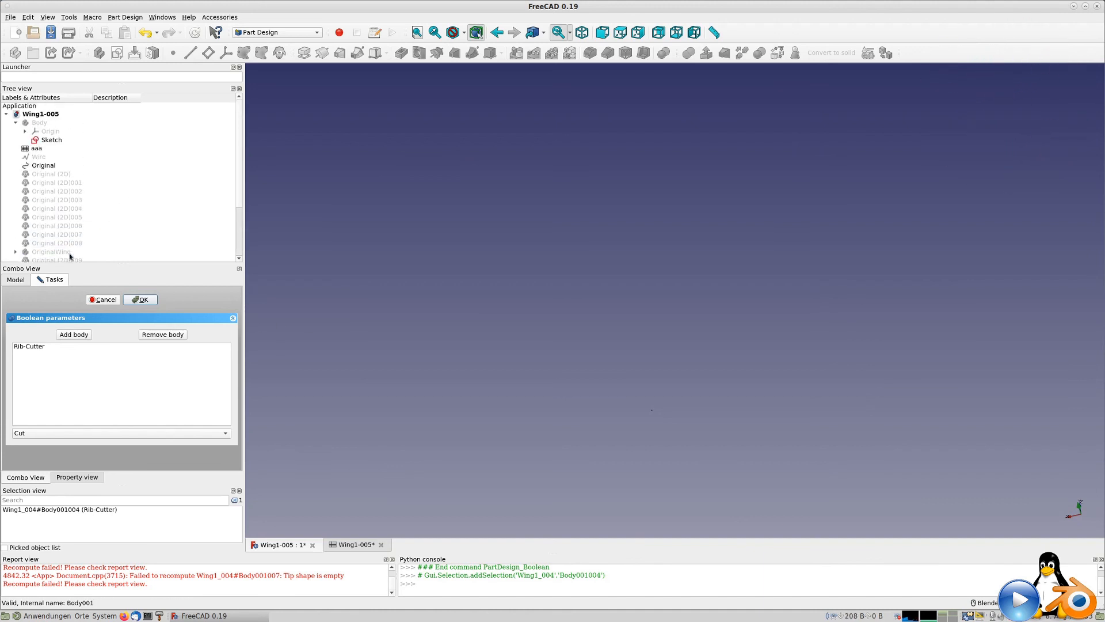
scroll(69, 255, "down", 3)
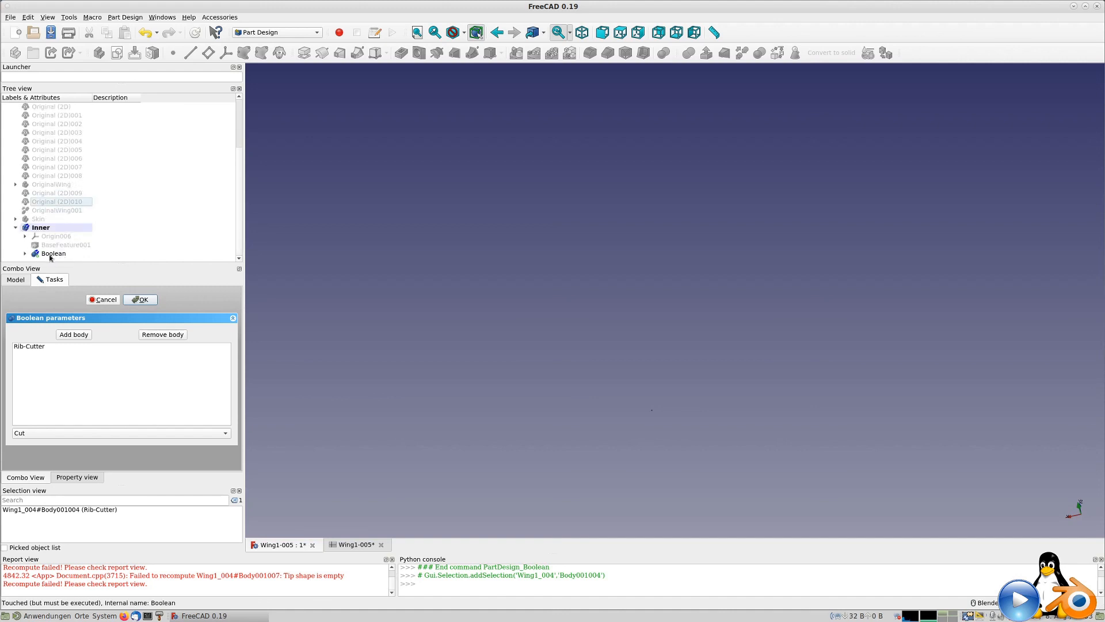
left_click(25, 253)
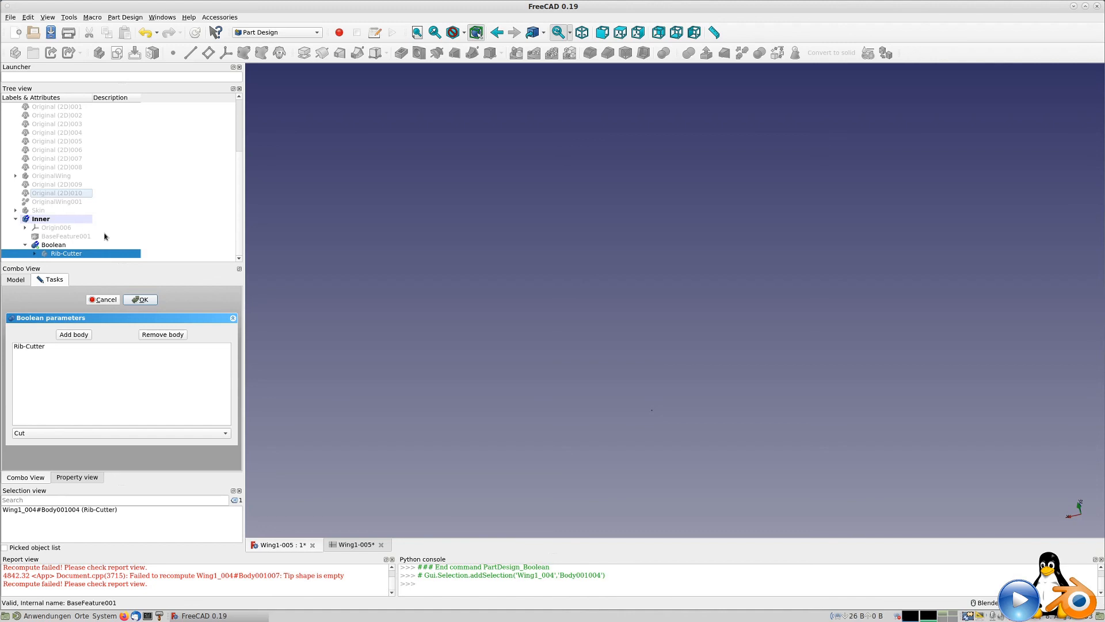
left_click(103, 300)
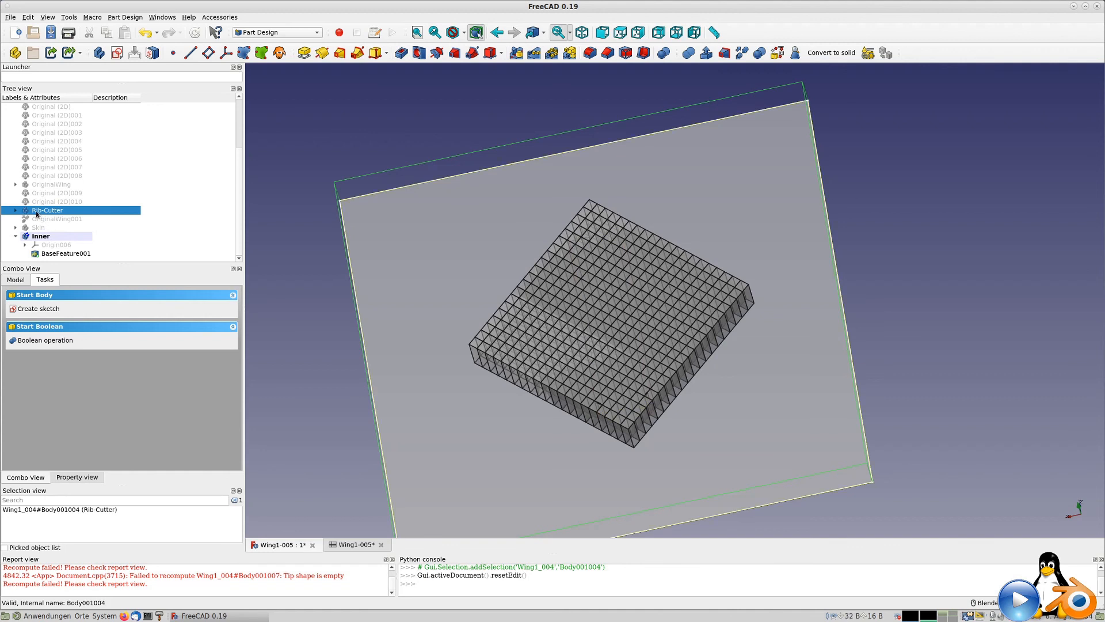
Step: Hide the Rib-Cutter and Inner bodies and show the Skin body
key("space")
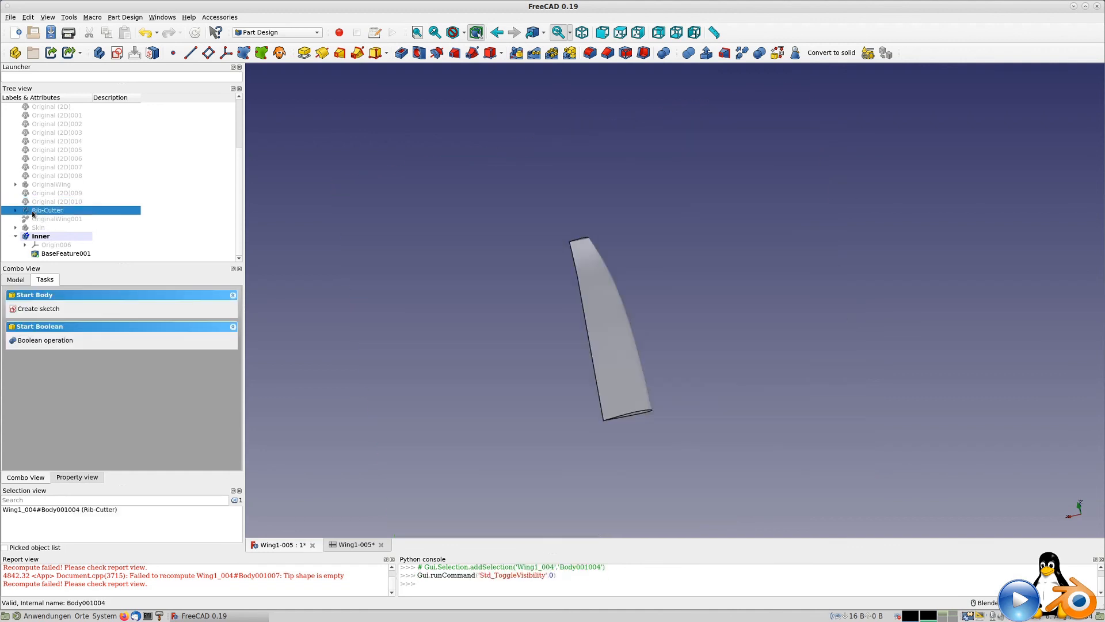
middle_click_drag(538, 360, 645, 307)
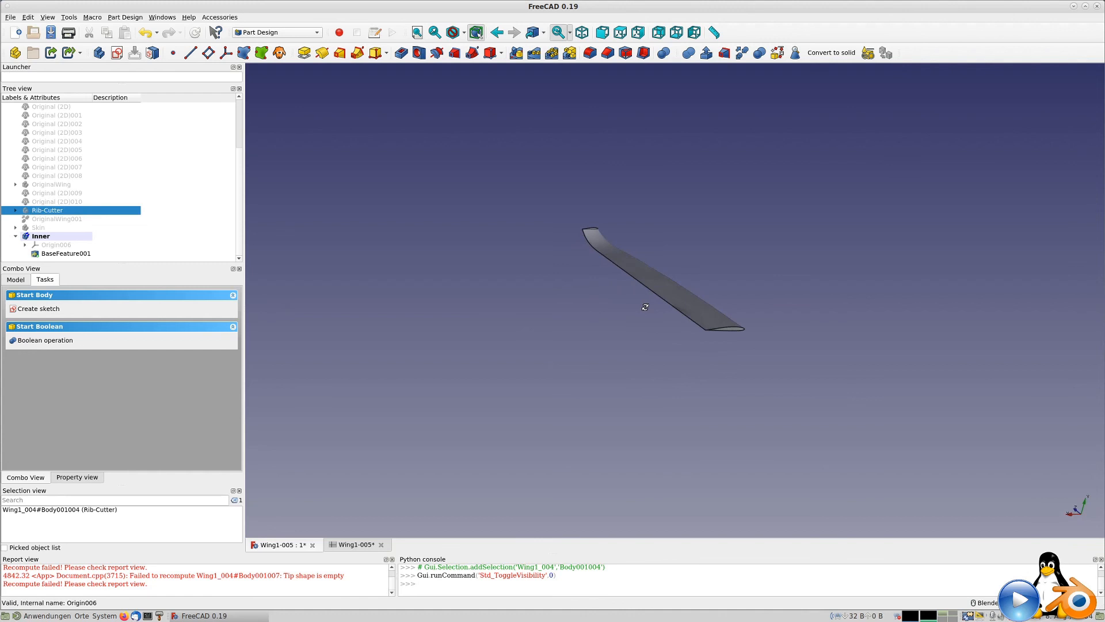
key("space")
left_click(38, 228)
key("space")
left_click(44, 211)
key("space")
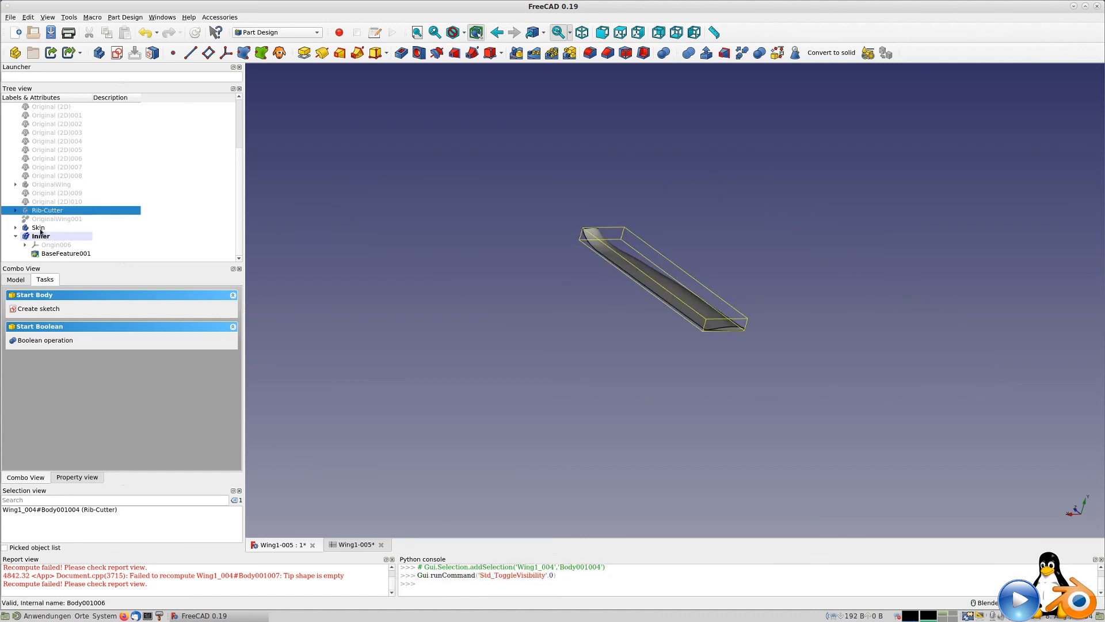
left_click(42, 237)
key("space")
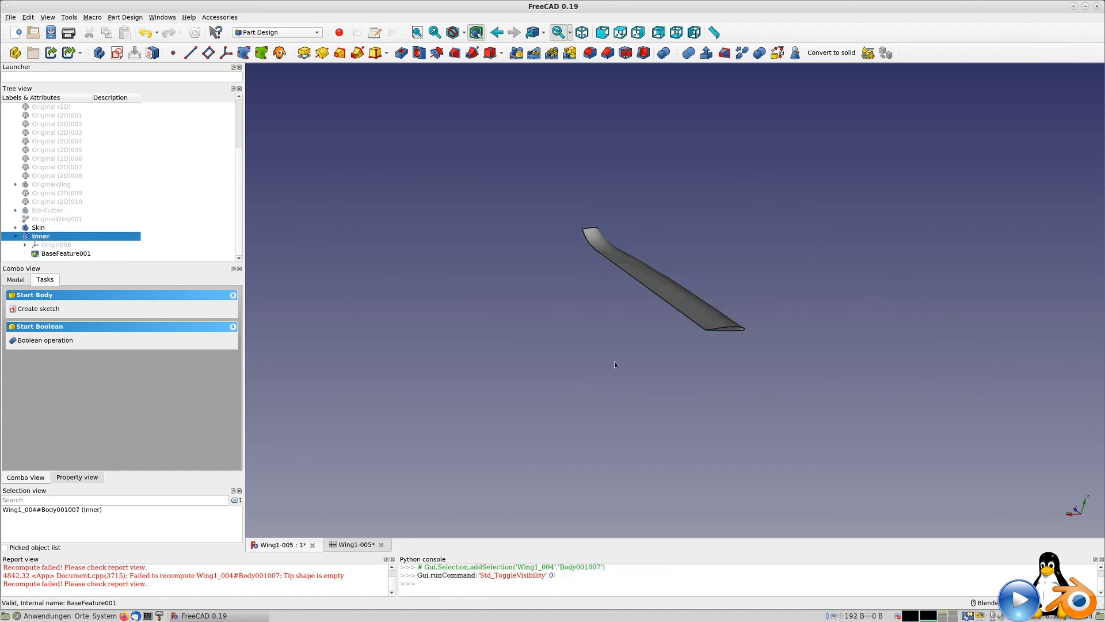
Step: Examine the wing's Skin body on its own, up close and from different angles
scroll(729, 379, "up", 4)
middle_click_drag(718, 303, 673, 300)
scroll(486, 259, "down", 3)
middle_click_drag(486, 259, 501, 337, "shift")
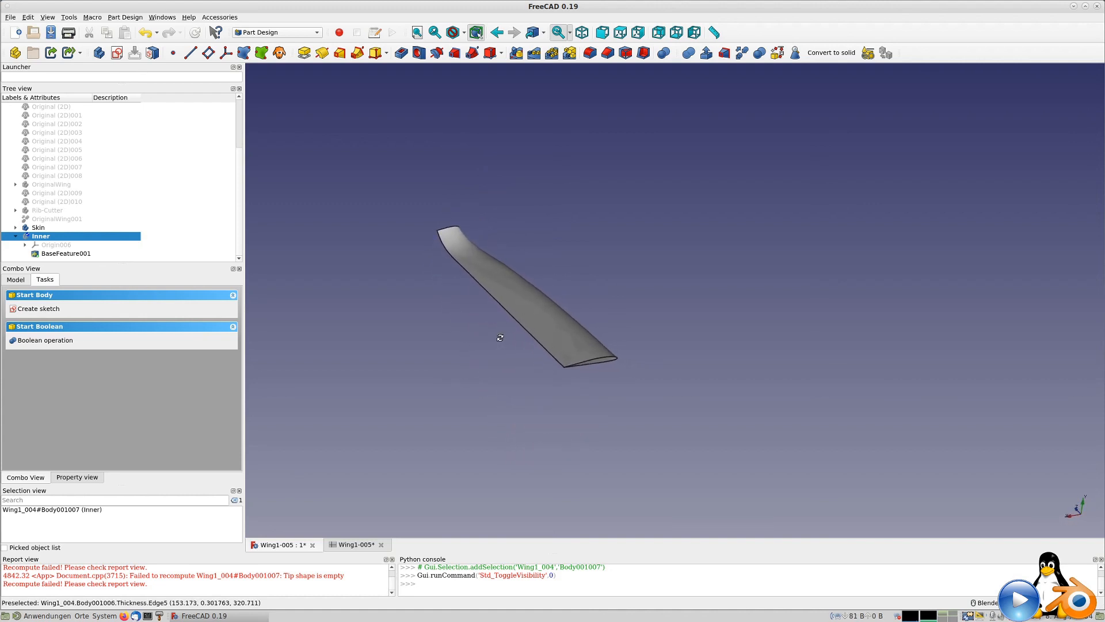